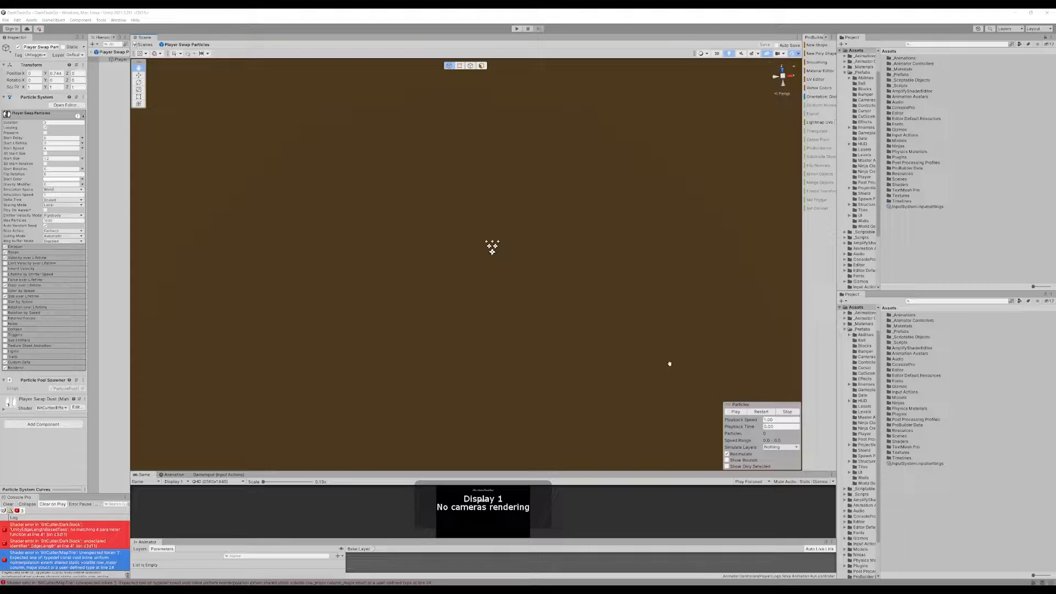
Step: Preview the Player Swap Particles effect in the scene and stop its playback
left_click(737, 412)
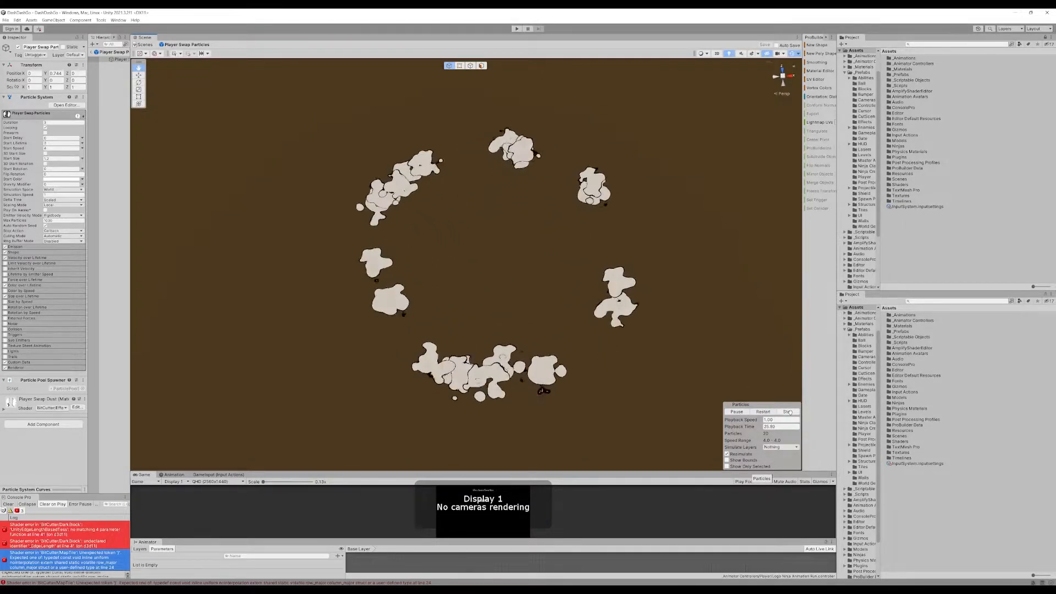
left_click(788, 411)
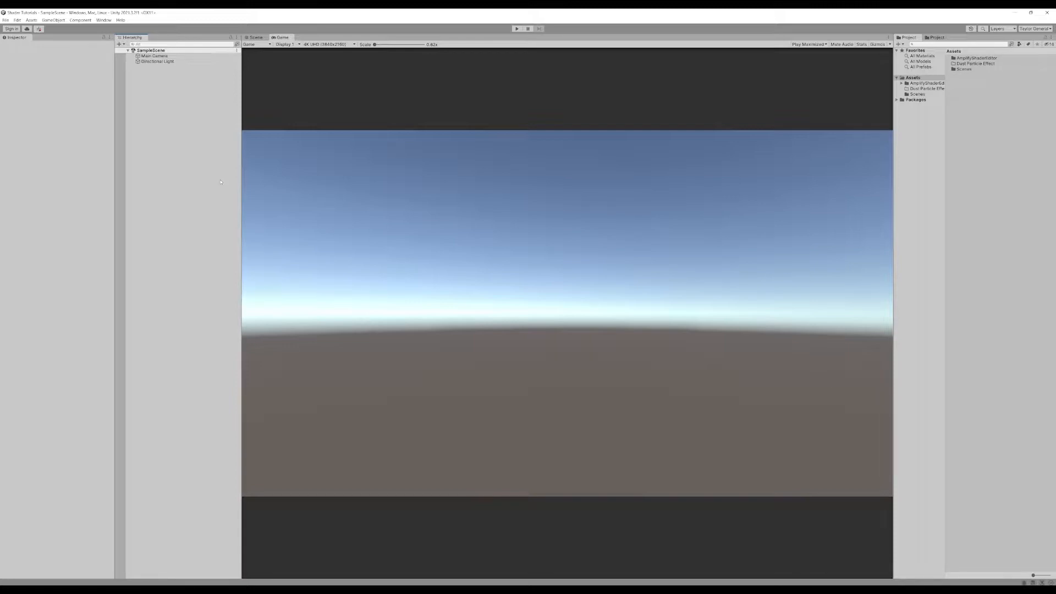
Step: Add a Particle System to SampleScene and name it Dust Particles
right_click(183, 129)
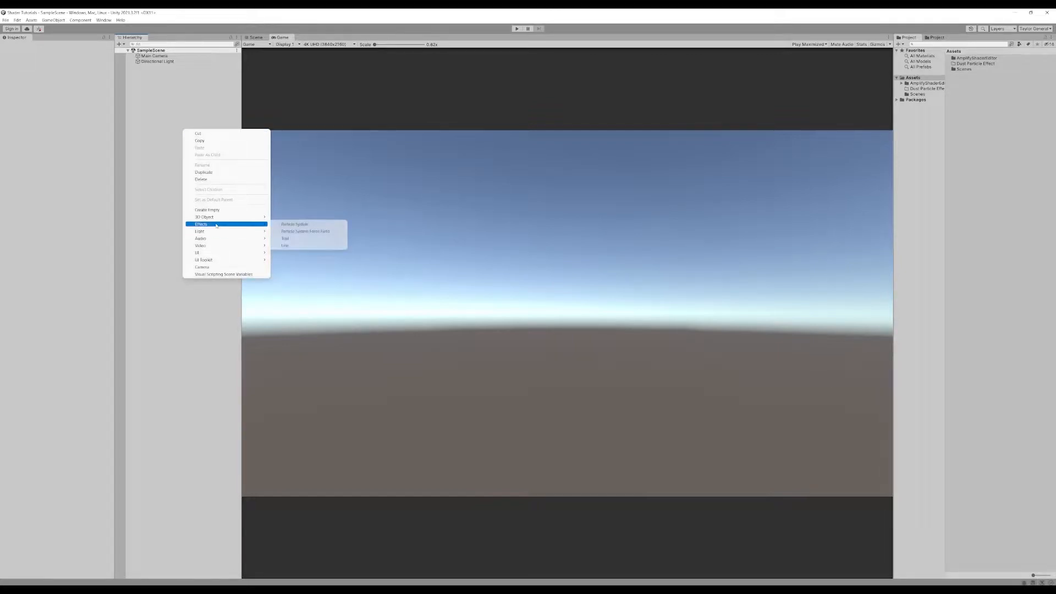
left_click(303, 224)
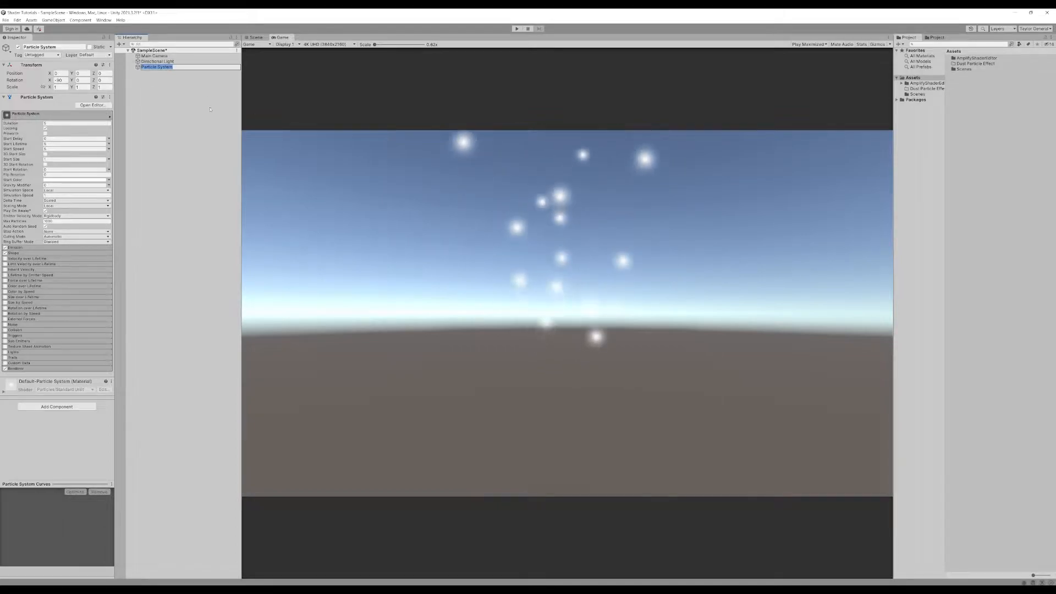
type("Sm")
key("BackSpace")
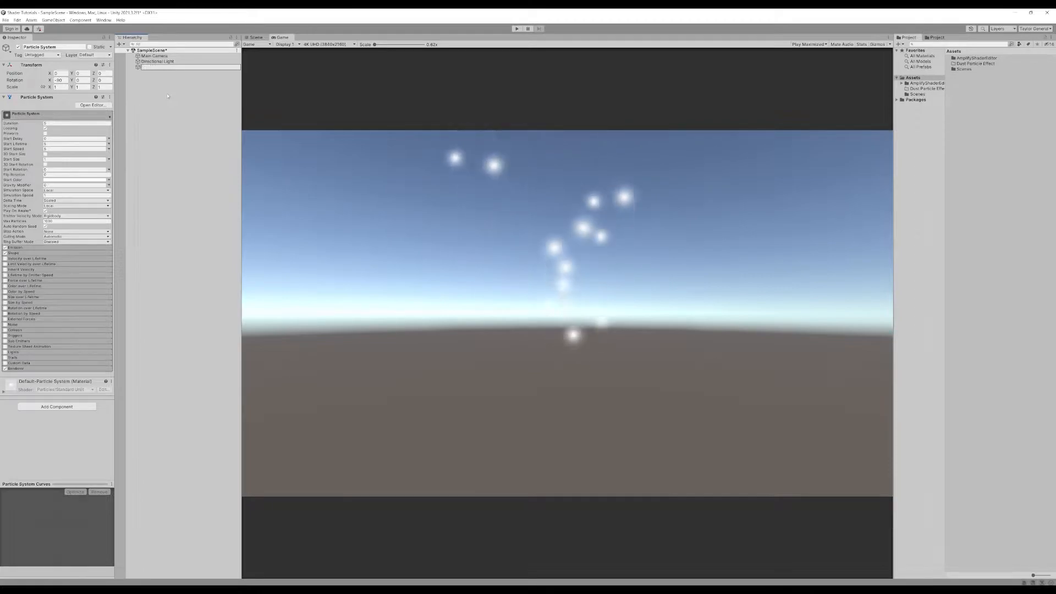
type("ust Particles")
key("Return")
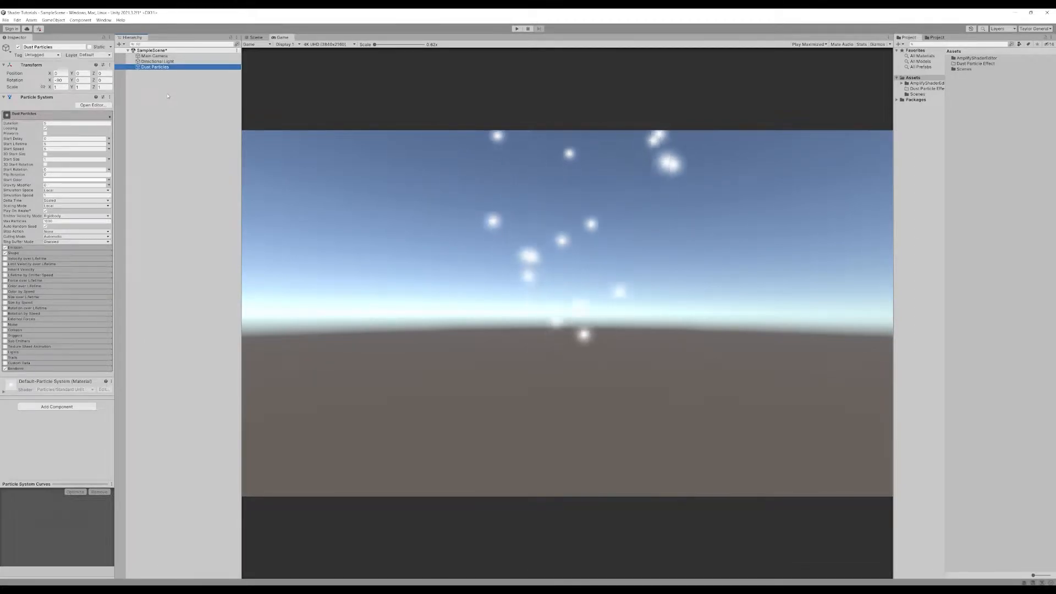
Step: Reselect the Dust Particles system and show it in the Scene view
left_click(57, 128)
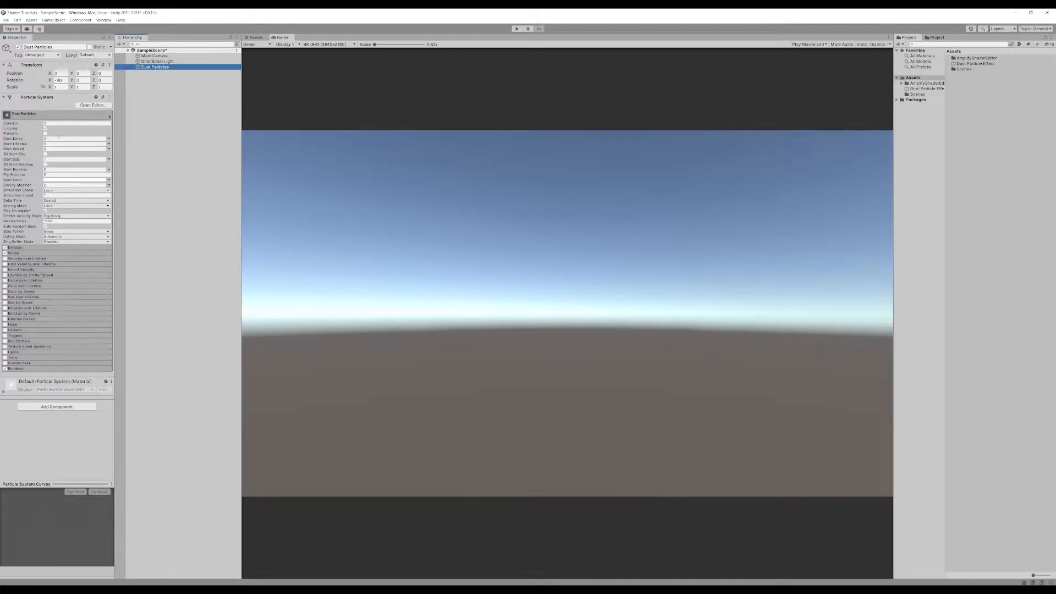
left_click(159, 99)
left_click(152, 67)
left_click(256, 38)
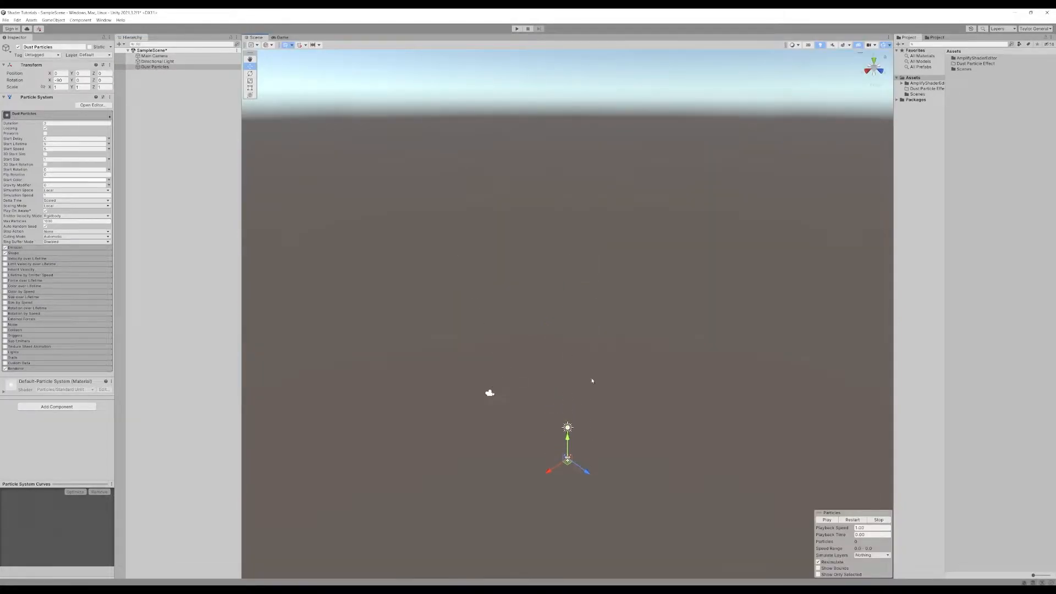
middle_click_drag(606, 286, 582, 228)
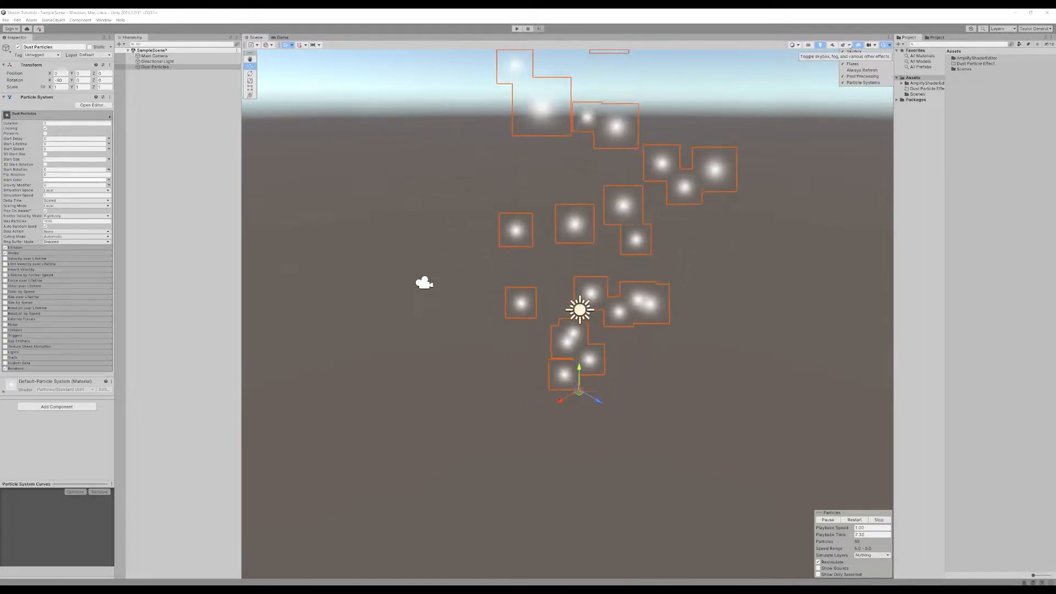
Step: Turn off the selection outline in the Scene view and reselect the Dust Particles system
left_click(888, 46)
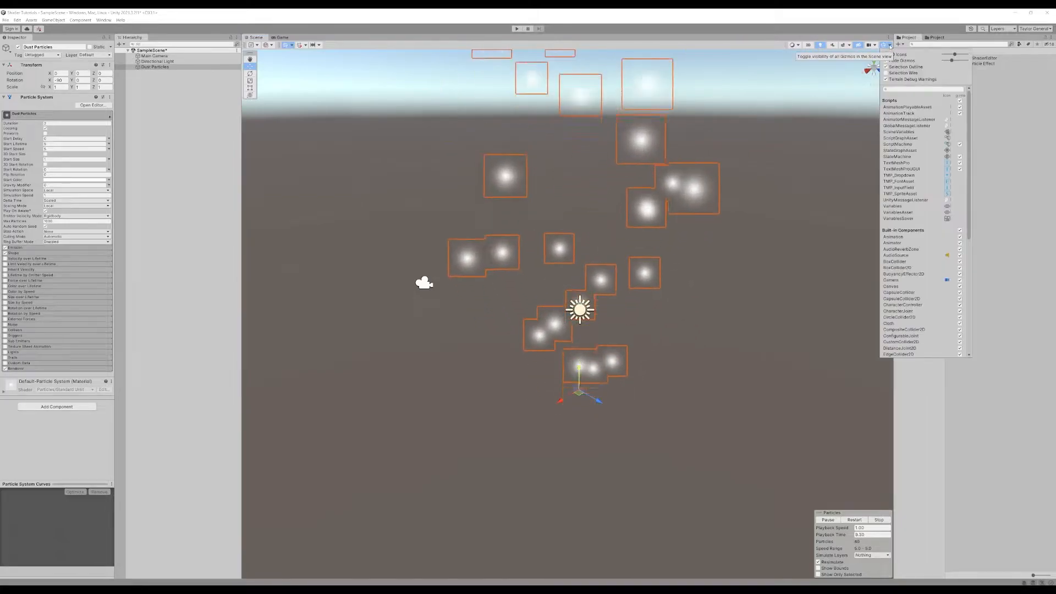
left_click(887, 67)
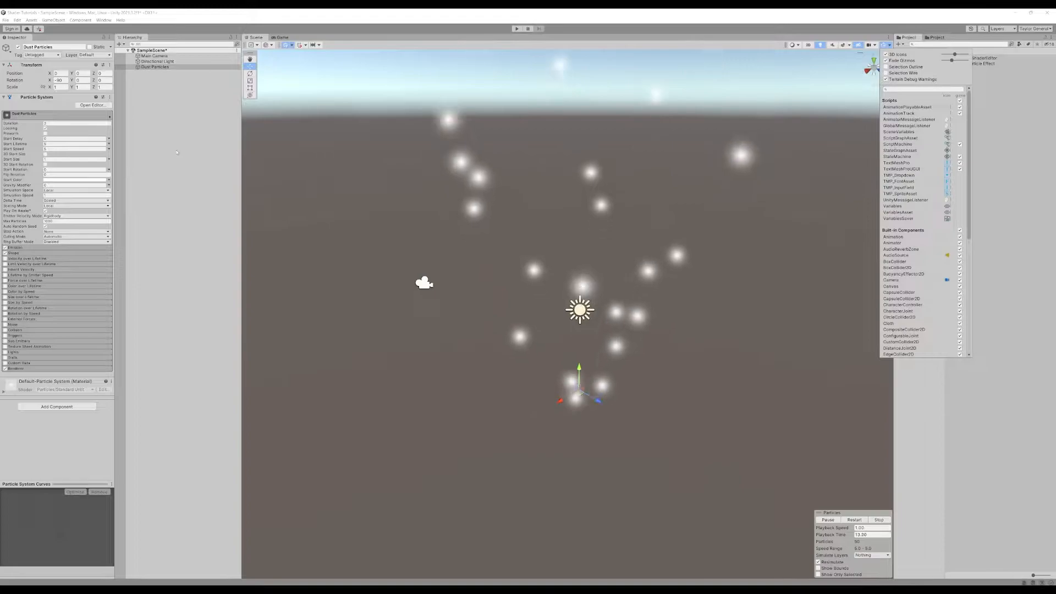
left_click(177, 152)
left_click(159, 67)
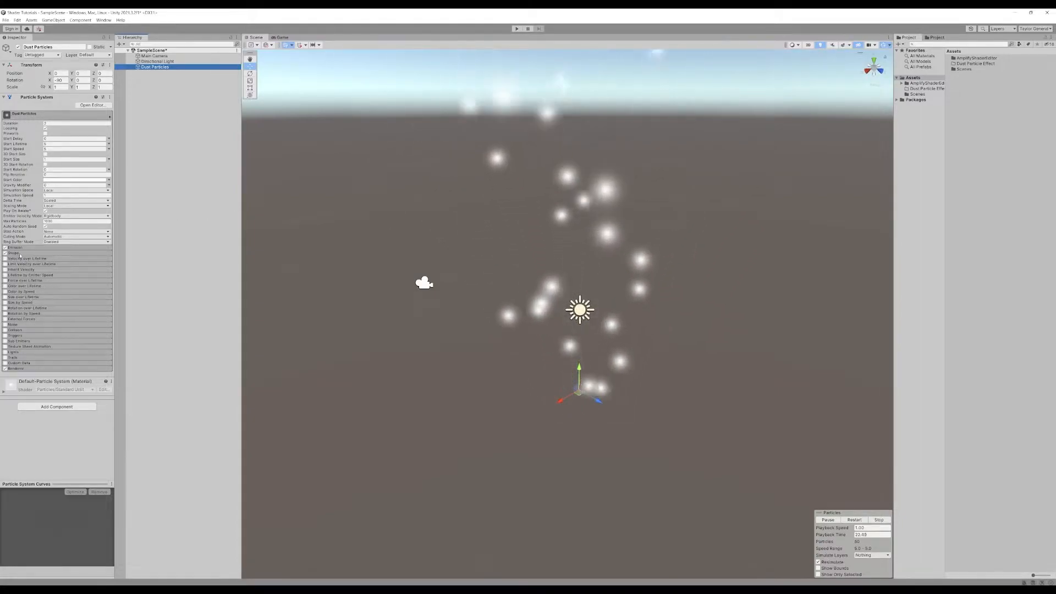
Step: Change the emitter shape of Dust Particles from Cone to Circle
left_click(20, 254)
scroll(33, 231, "down", 2)
left_click(55, 226)
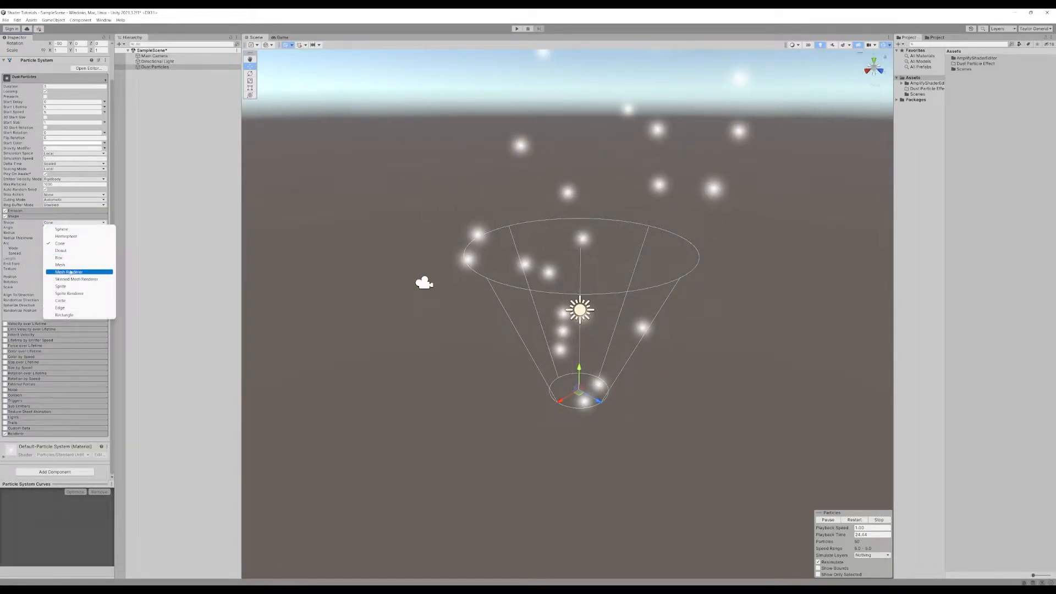
left_click(68, 301)
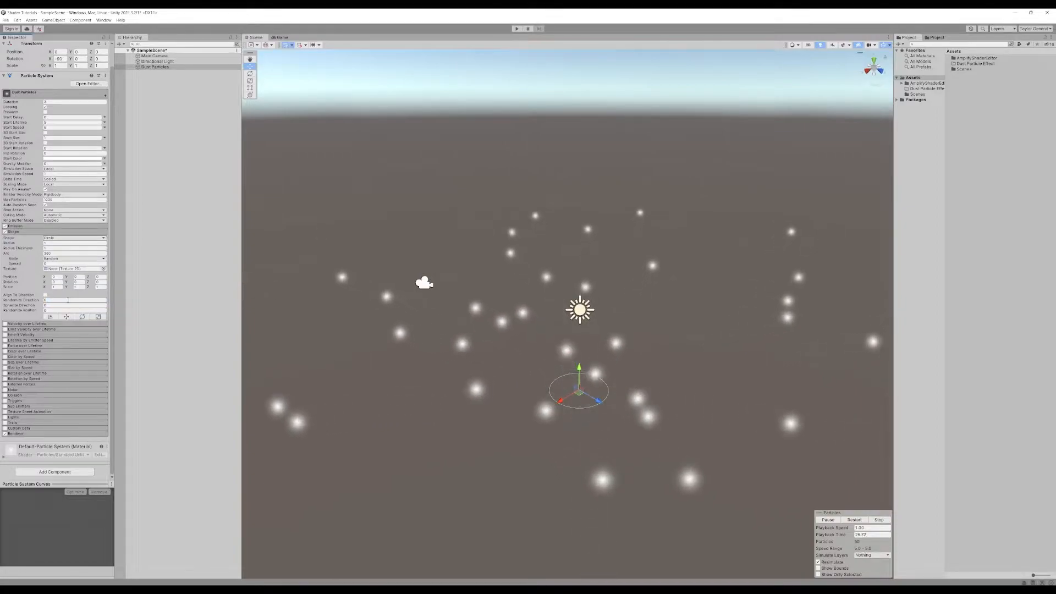
Step: Set the circle emitter's Radius to 1 and its Radius Thickness to 0
left_click_drag(9, 243, 15, 244)
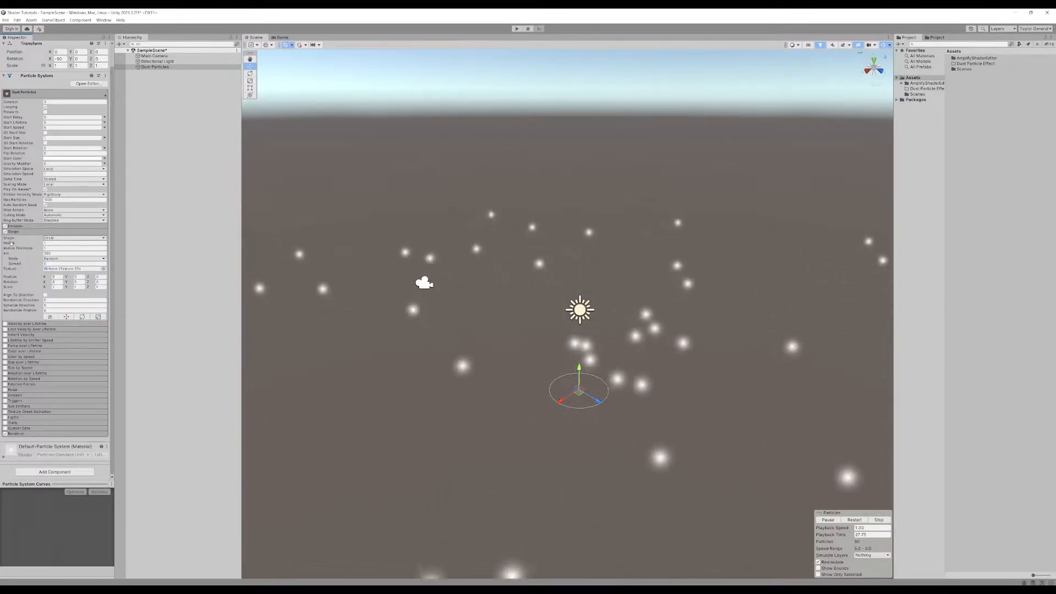
left_click(58, 244)
type("1")
left_click(58, 248)
type("0.24")
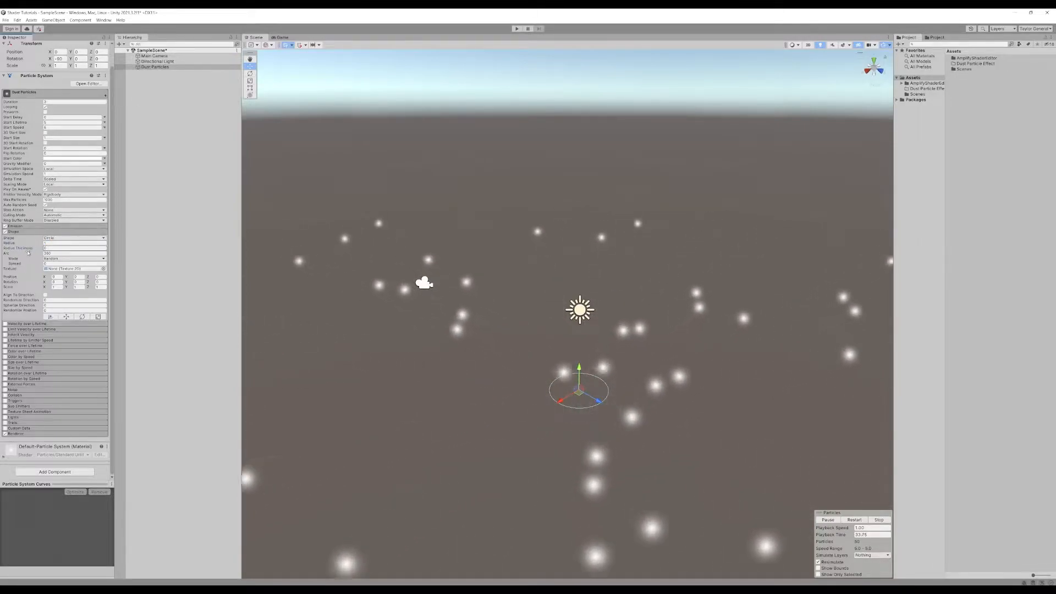
left_click_drag(36, 254, 50, 258)
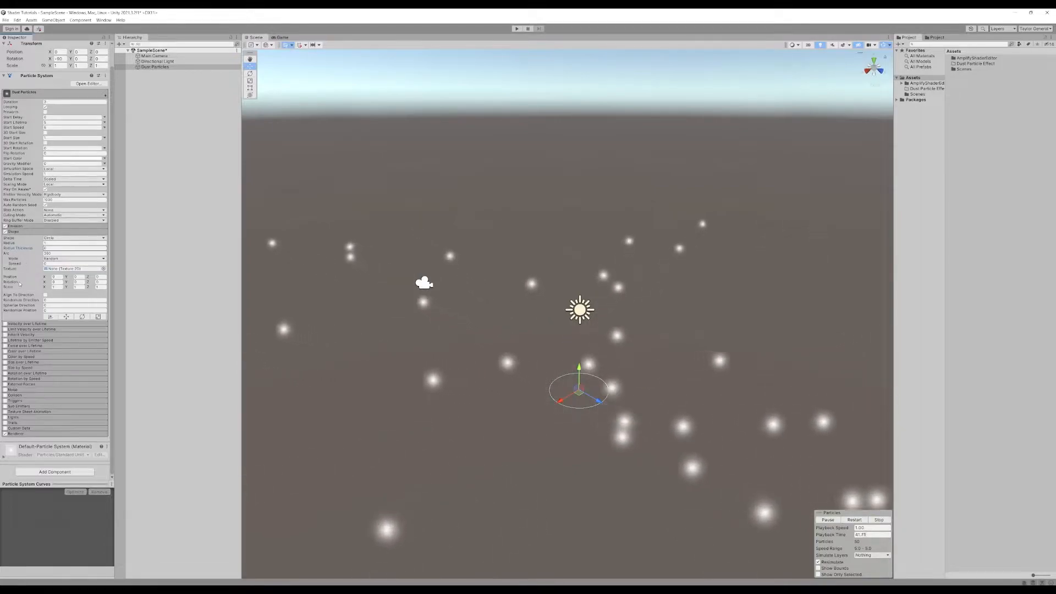
left_click_drag(19, 265, 17, 266)
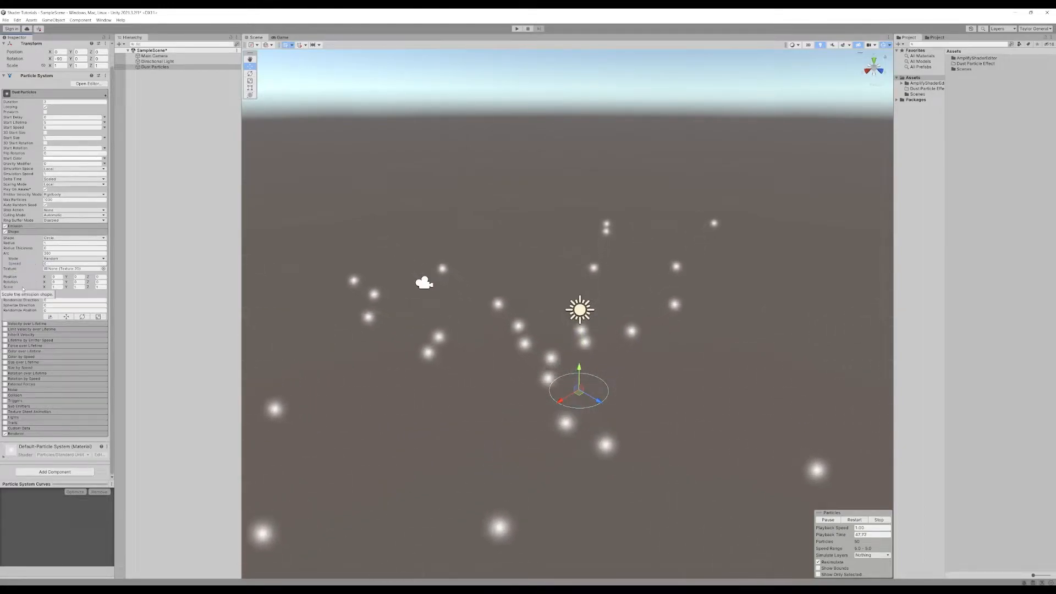
Step: Set the emission Rate over Time to 0 and add one burst
left_click(15, 226)
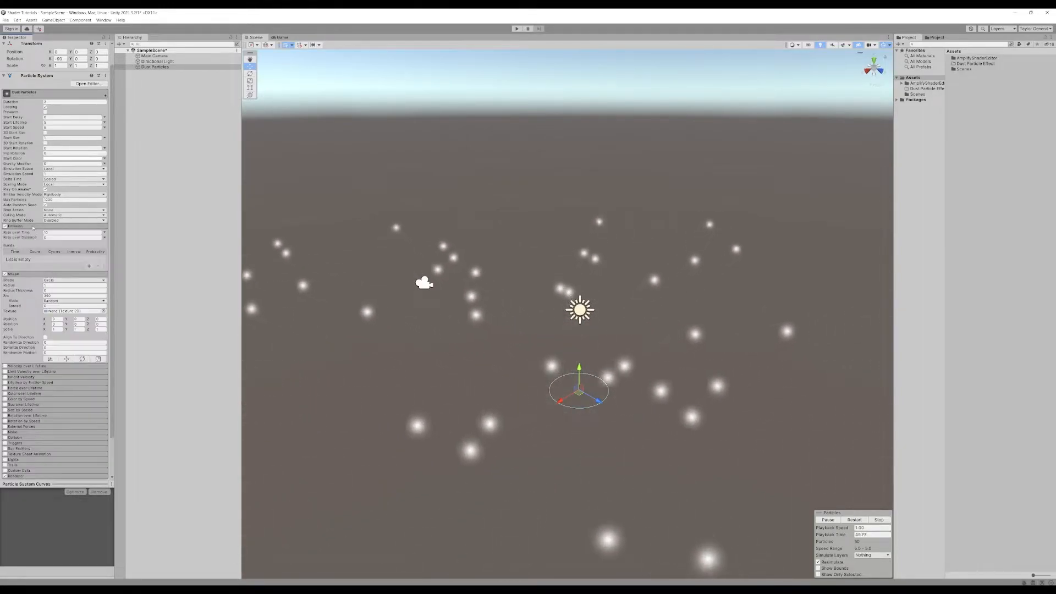
left_click(59, 232)
type("0")
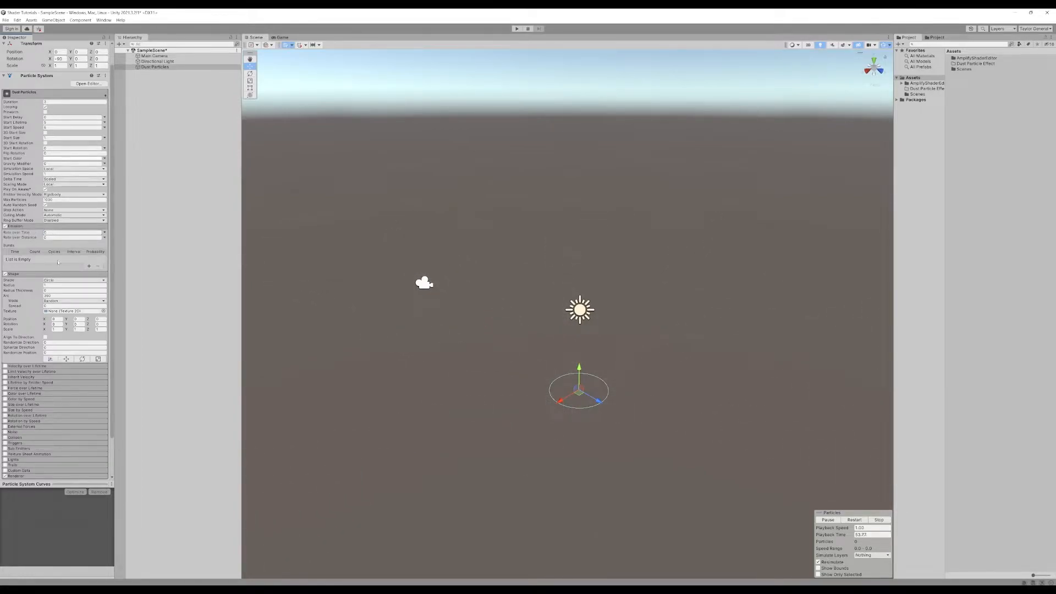
left_click(89, 266)
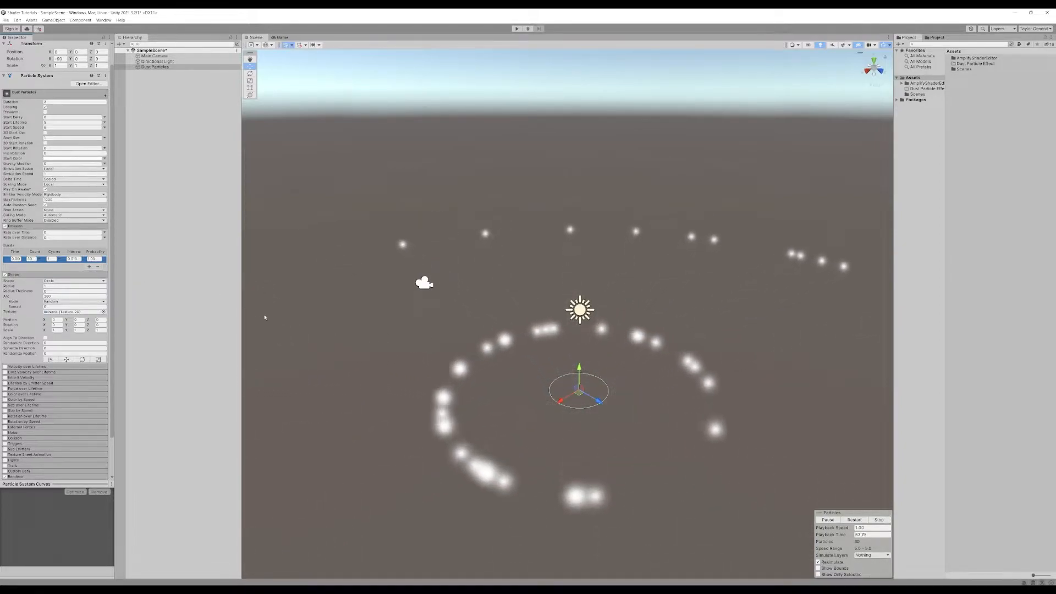
Step: Enable Velocity over Lifetime on Dust Particles and switch its Speed Modifier to a curve
scroll(27, 312, "down", 2)
scroll(20, 287, "down", 3)
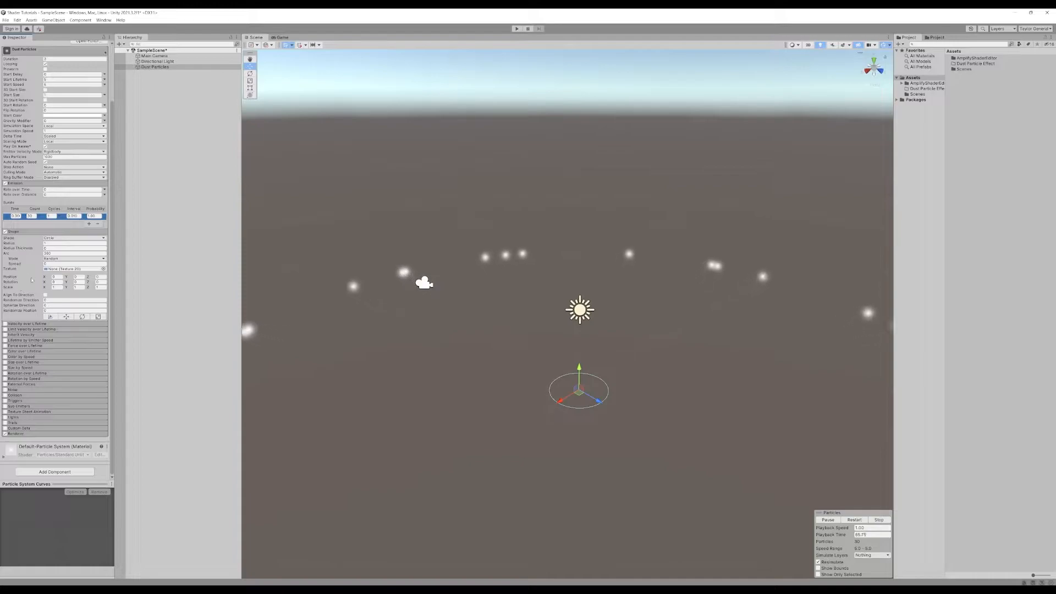
left_click(20, 324)
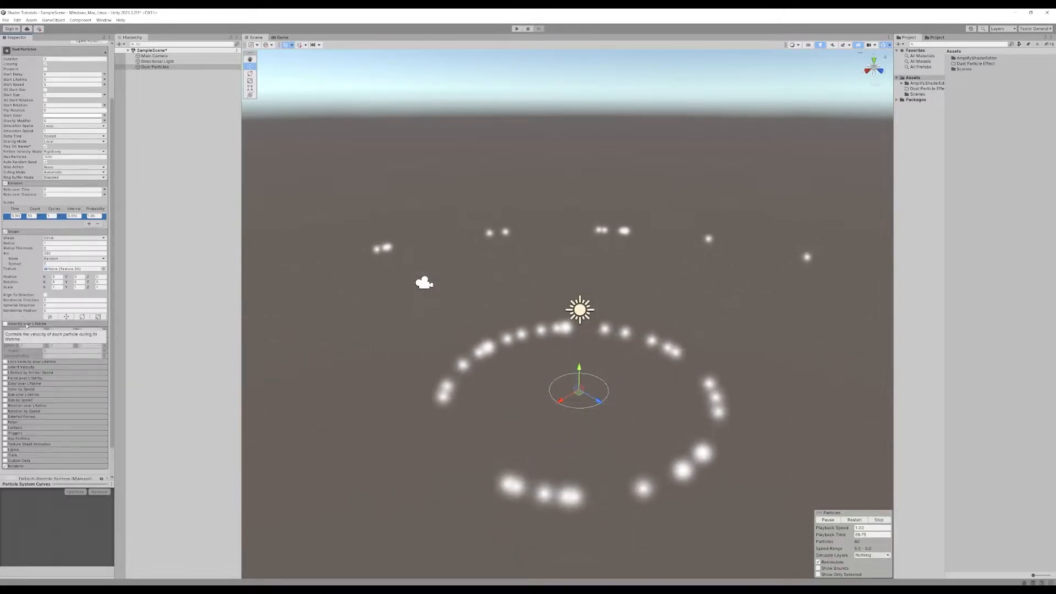
left_click(6, 324)
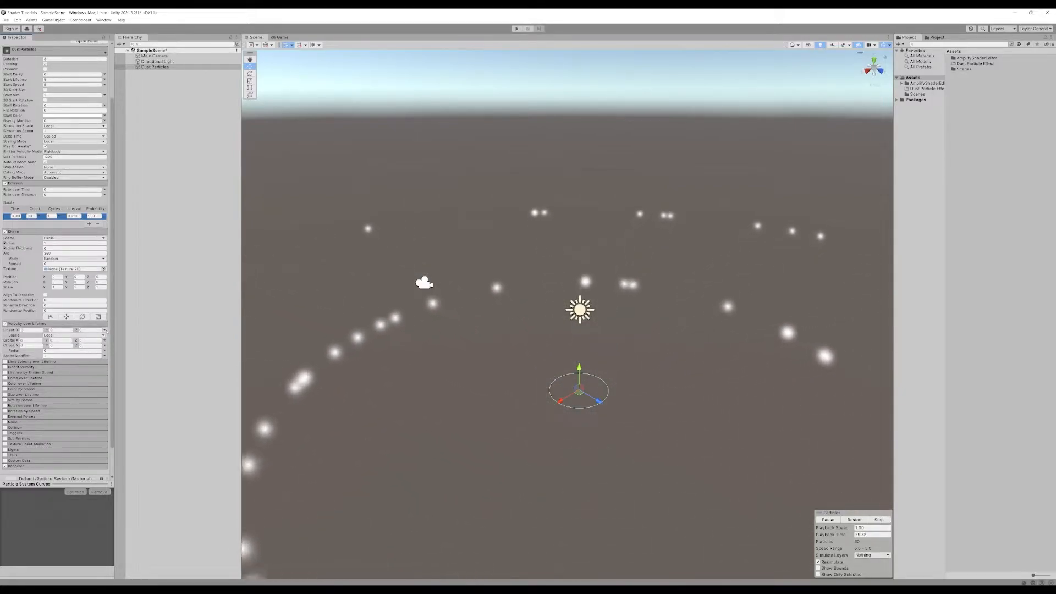
scroll(76, 324, "down", 3)
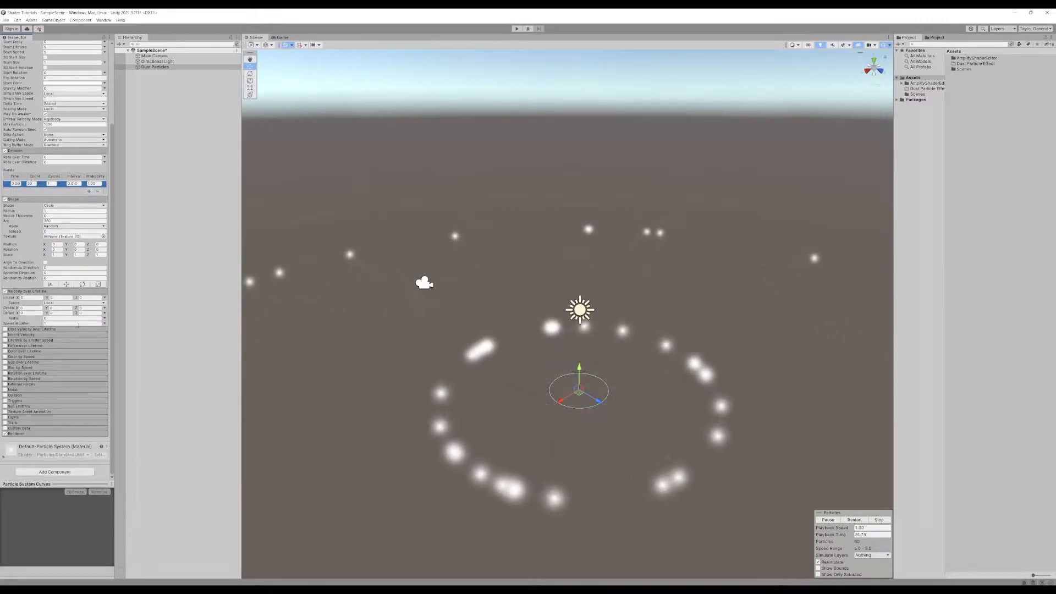
left_click(105, 324)
left_click(121, 337)
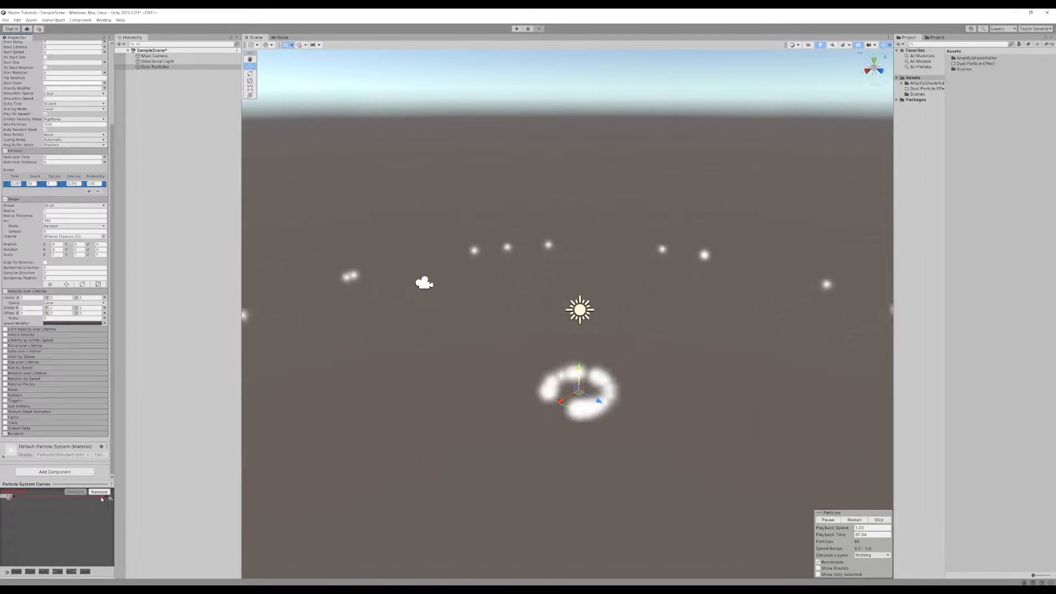
Step: Shape the Speed Modifier curve to fall to nearly zero early in the lifetime, and collapse the Velocity over Lifetime module
left_click_drag(100, 499, 39, 526)
left_click_drag(28, 527, 25, 528)
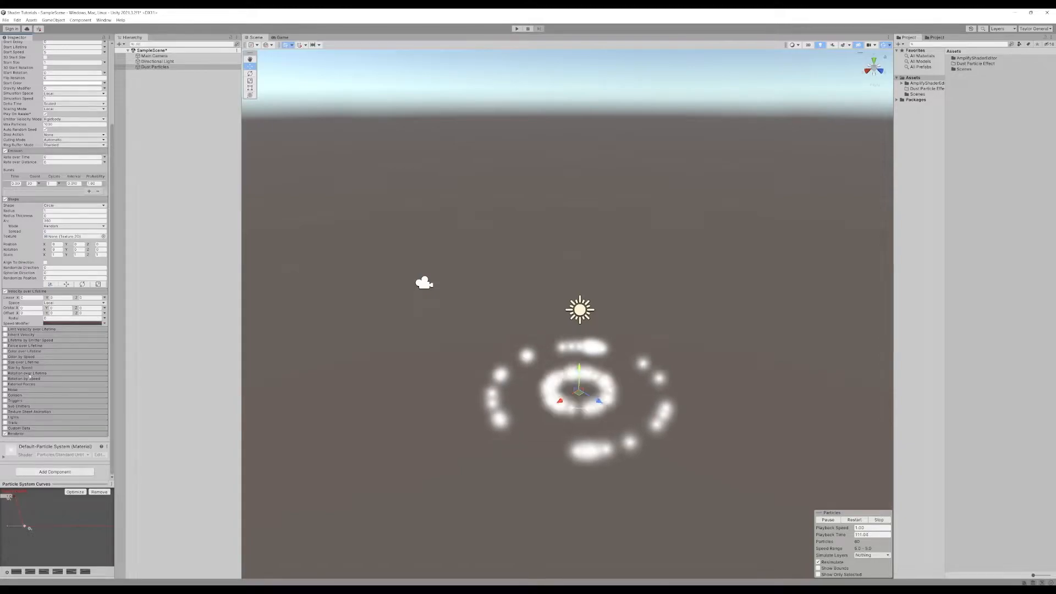
left_click(21, 292)
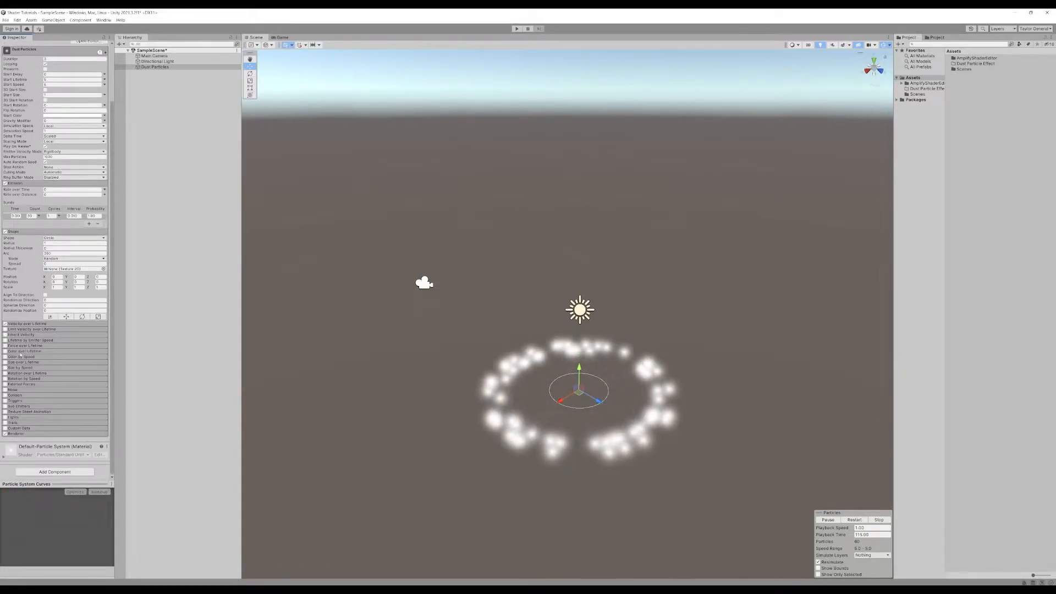
Step: Enable Size over Lifetime and shape its curve to rise from zero to full size early in the lifetime
left_click(23, 362)
left_click(5, 362)
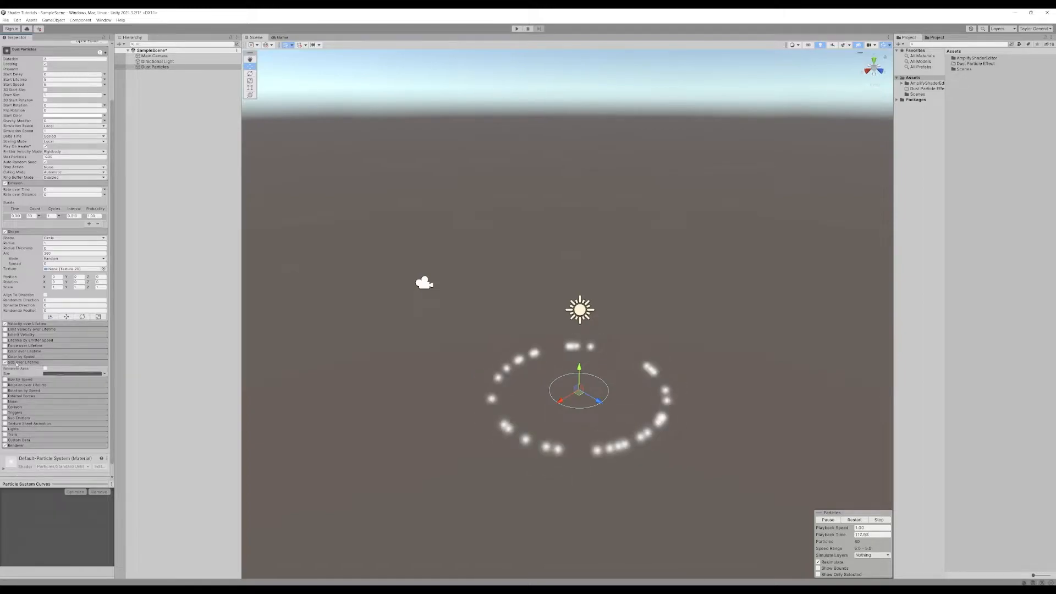
left_click(64, 374)
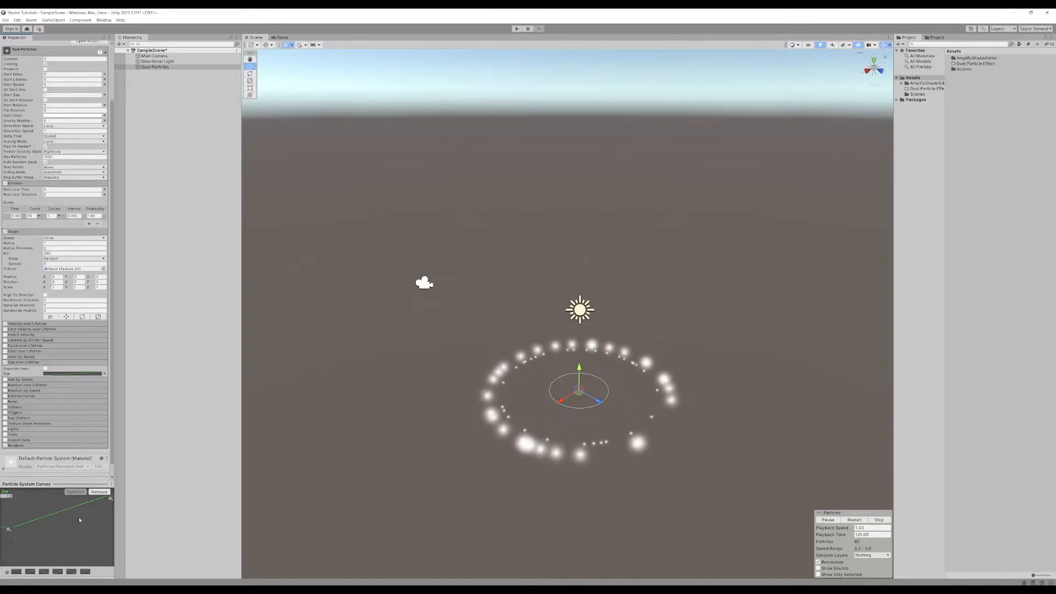
left_click_drag(107, 498, 35, 499)
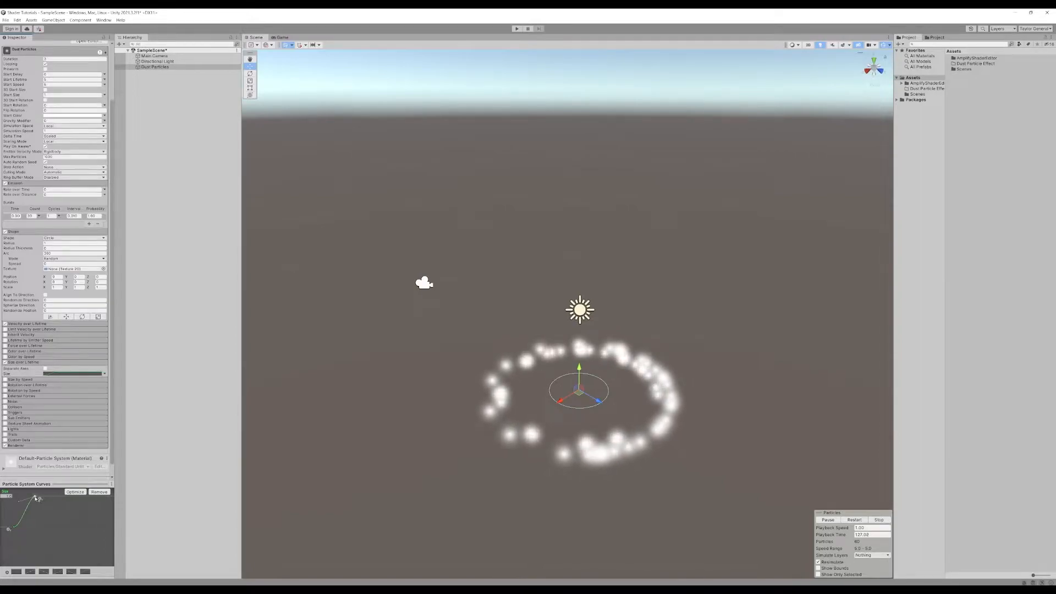
left_click_drag(36, 498, 28, 499)
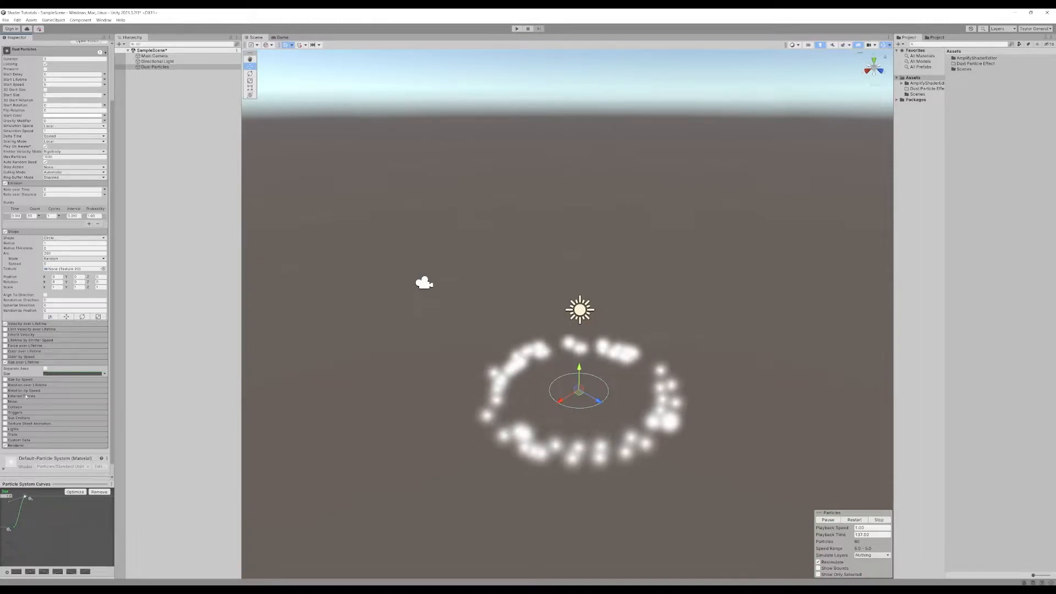
Step: Create a material named Dust Particle Material in the Dust Particle Effect folder
scroll(25, 396, "up", 5)
mouse_move(26, 209)
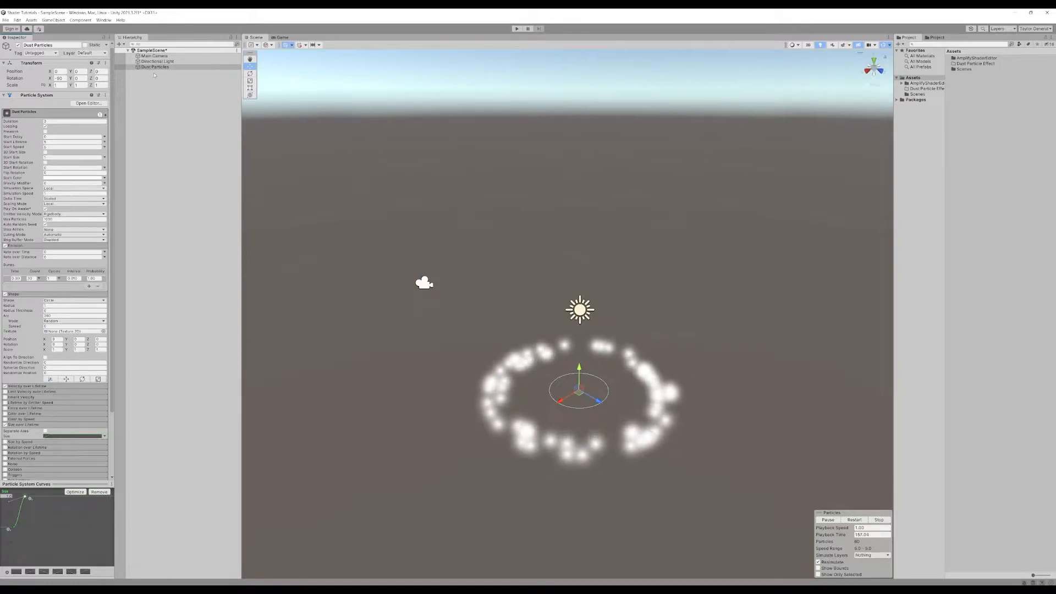
double_click(974, 63)
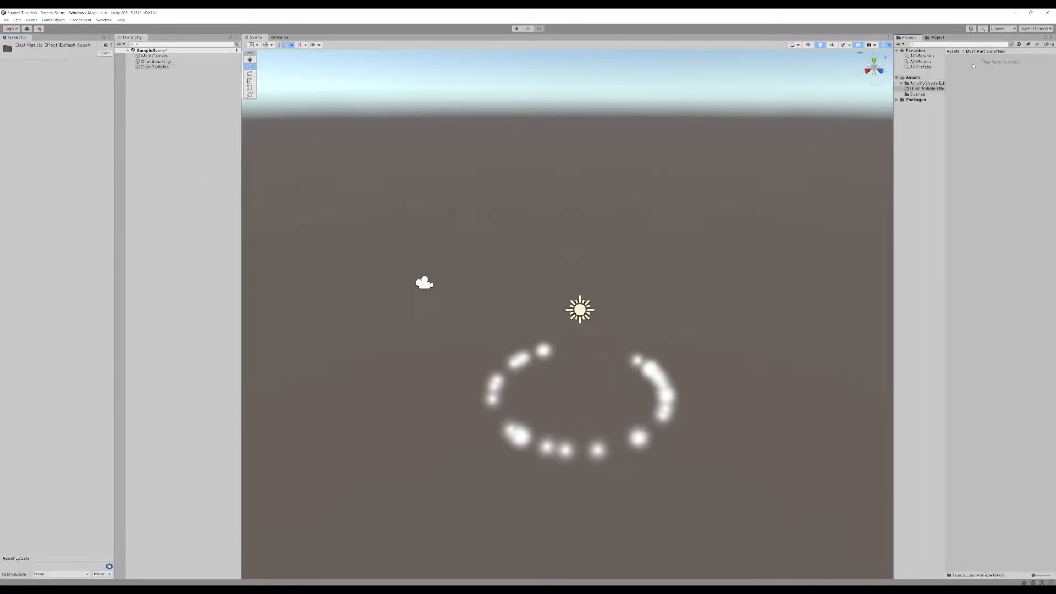
right_click(982, 94)
mouse_move(984, 95)
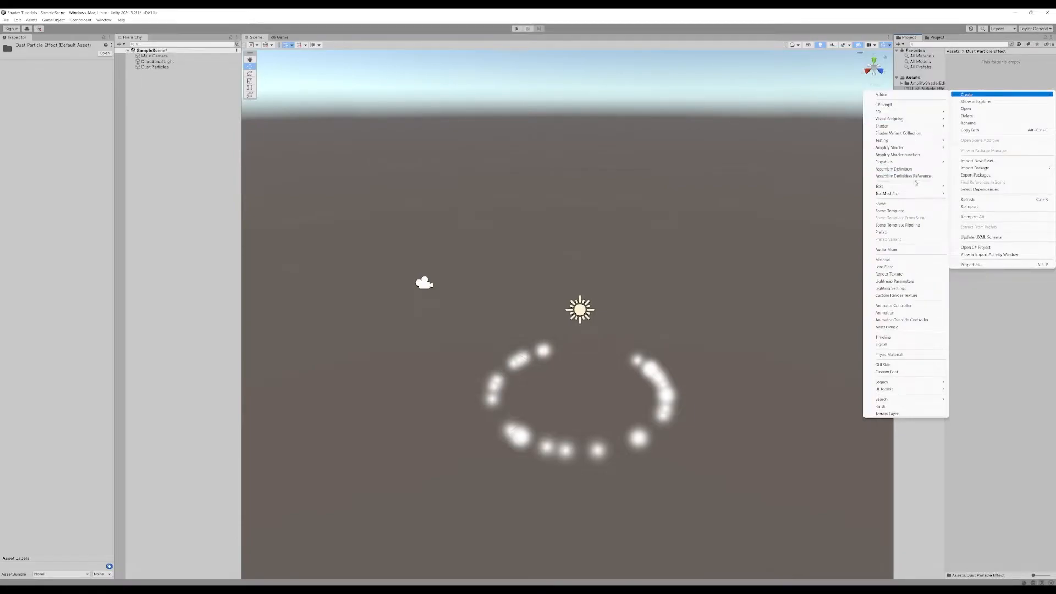
left_click(908, 259)
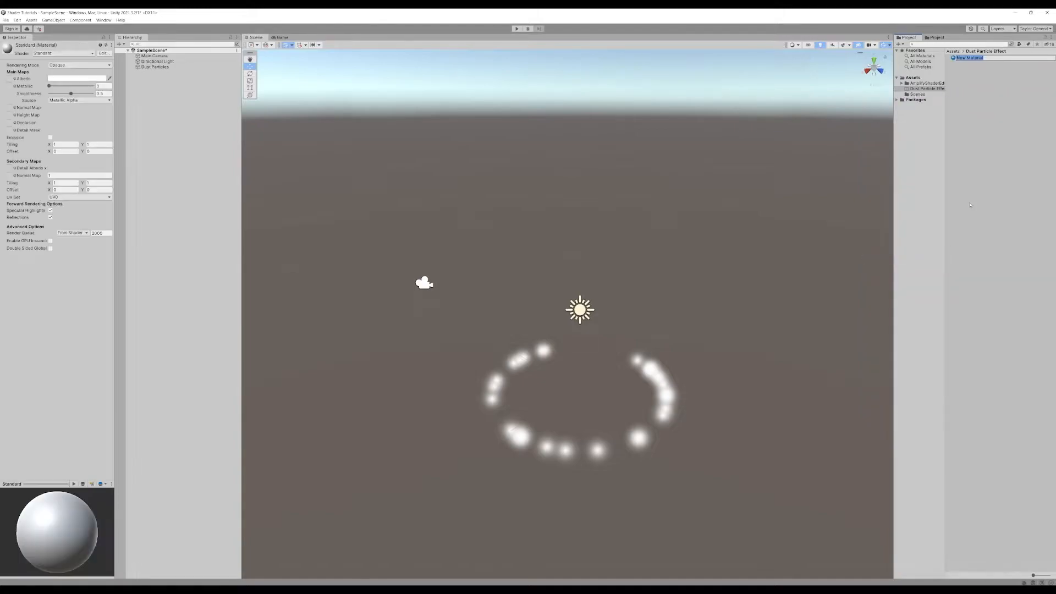
type("Dust Particle Material")
key("Return")
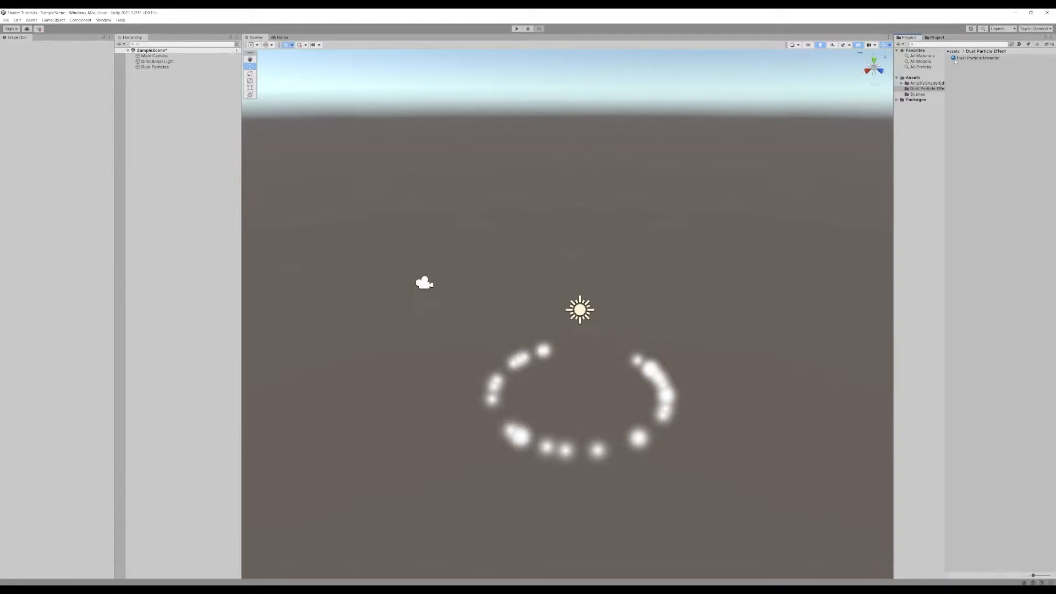
Step: Assign Dust Particle Material as the Renderer material of the Dust Particles system, and save the scene
left_click(155, 66)
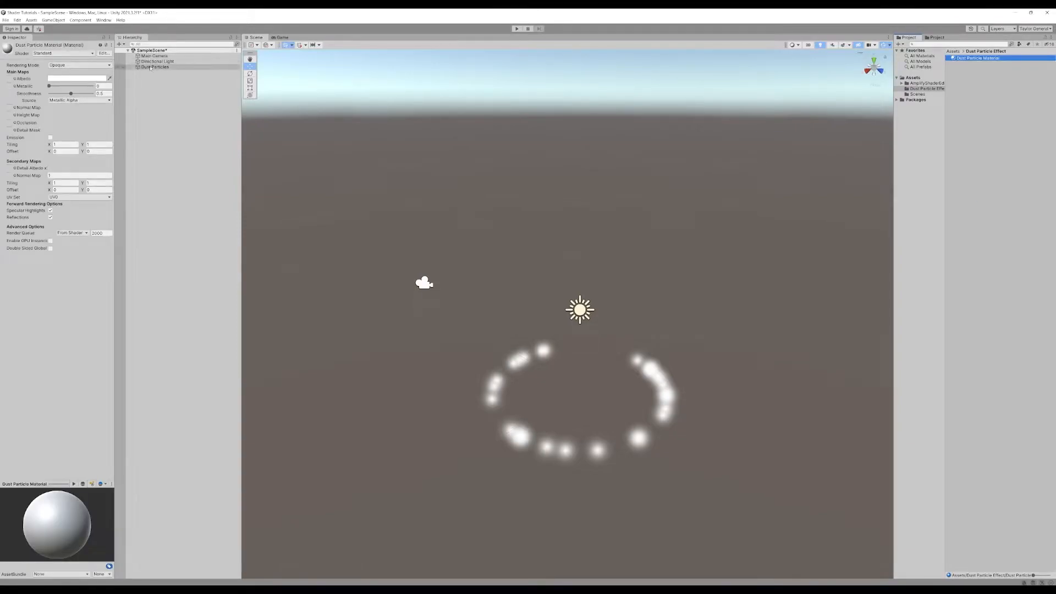
scroll(44, 265, "down", 3)
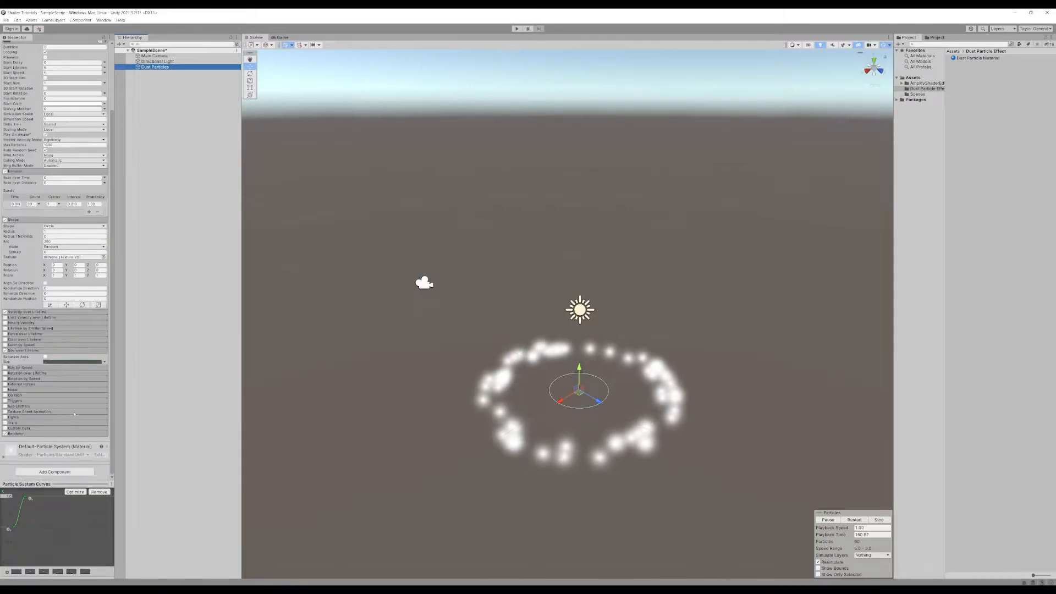
left_click(17, 434)
scroll(25, 429, "down", 5)
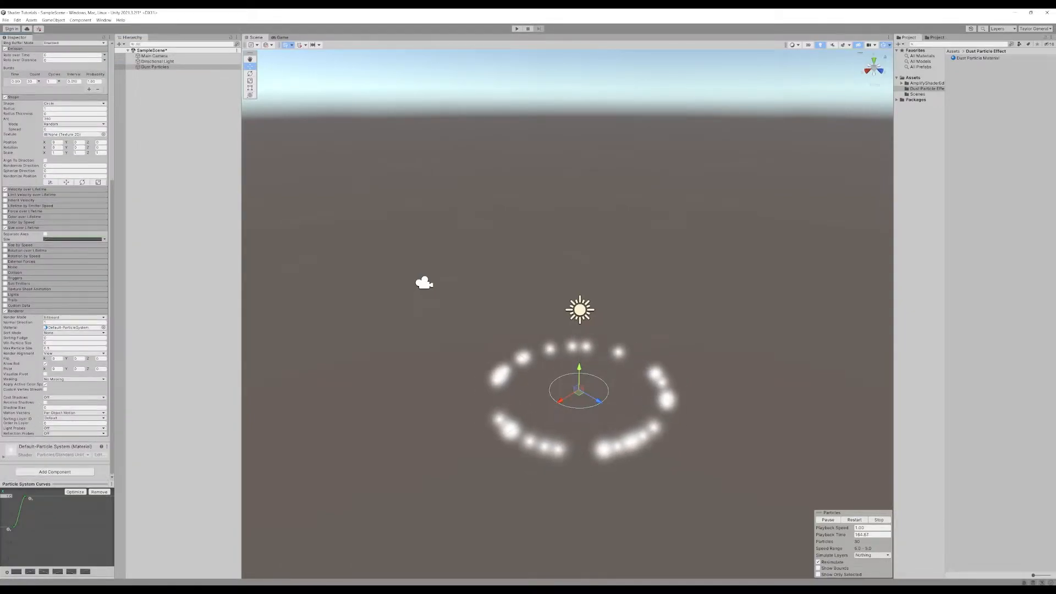
left_click_drag(978, 58, 55, 329)
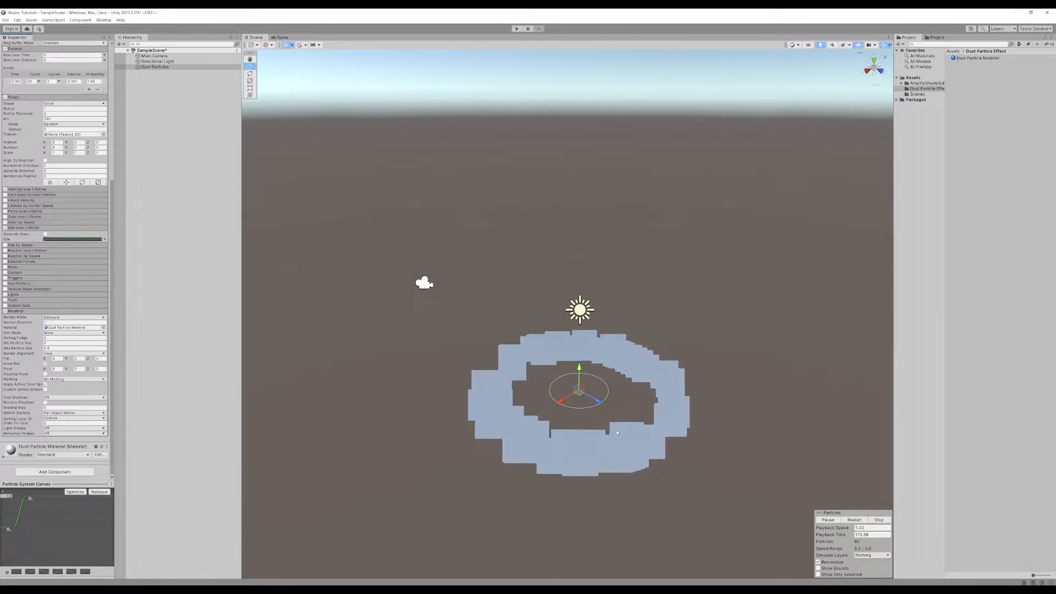
key("ctrl+s")
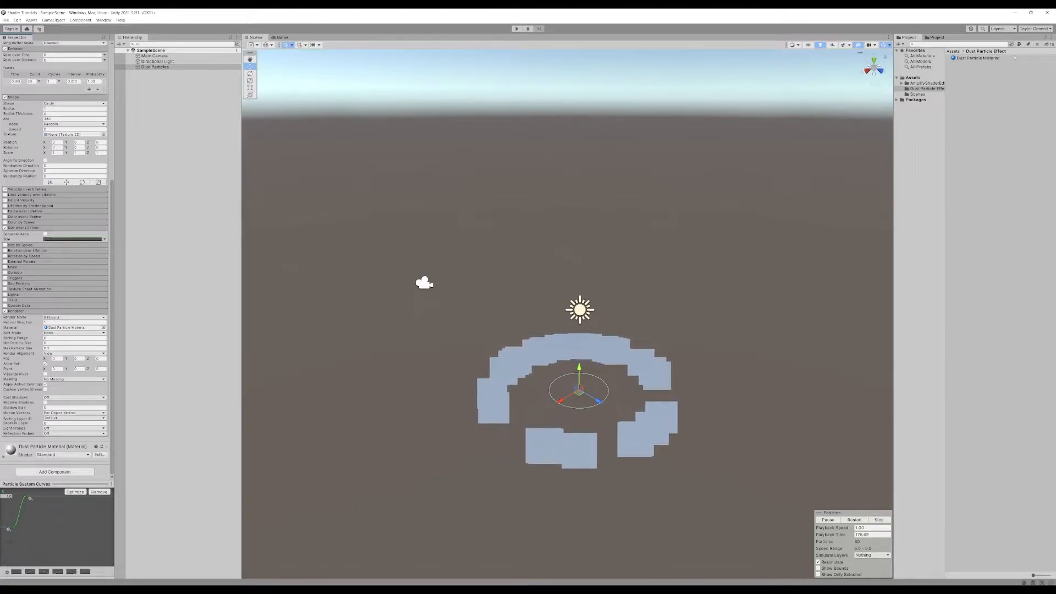
left_click(972, 91)
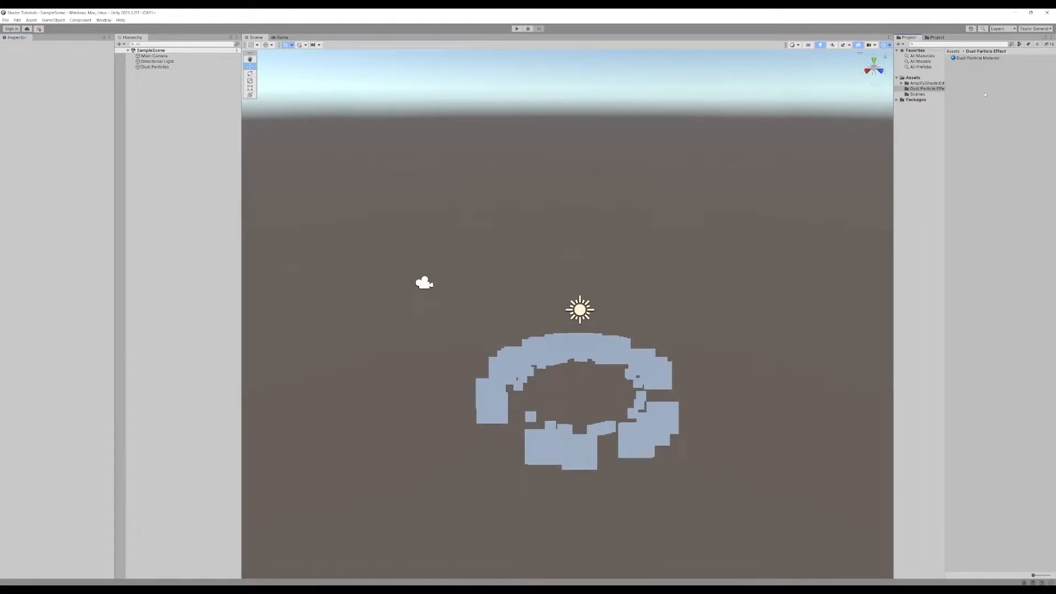
left_click(971, 58)
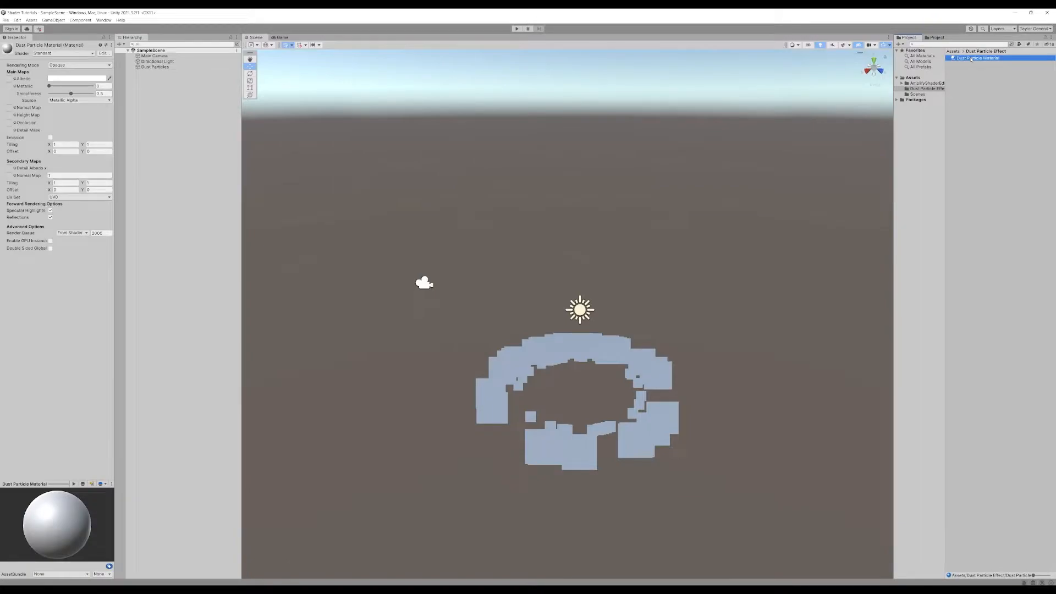
left_click(992, 97)
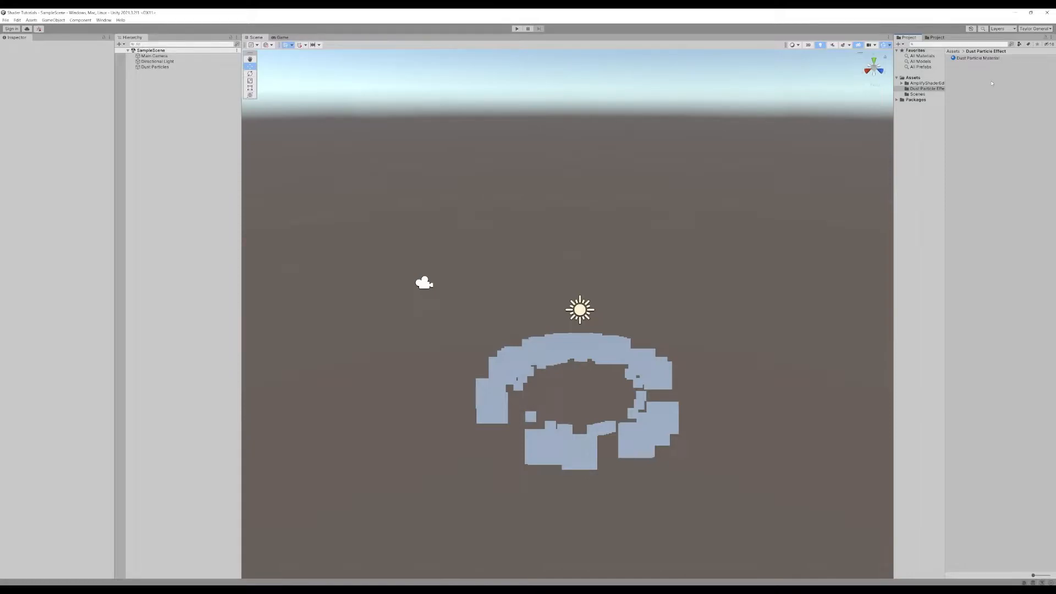
Step: Open an empty Amplify Shader Editor canvas and dock it below the Scene view with enough room for the graph
left_click(101, 20)
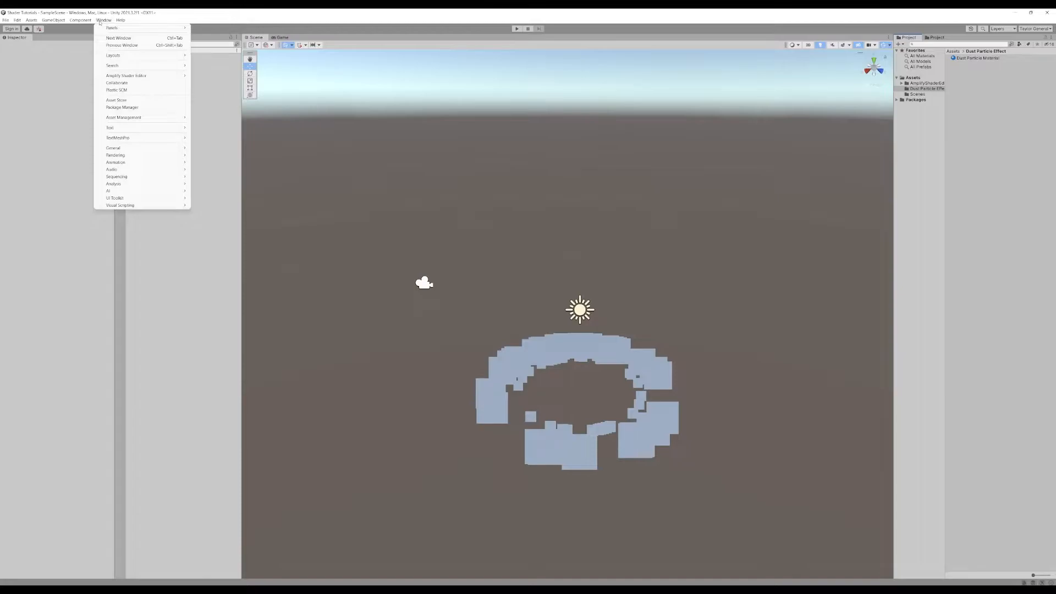
mouse_move(159, 75)
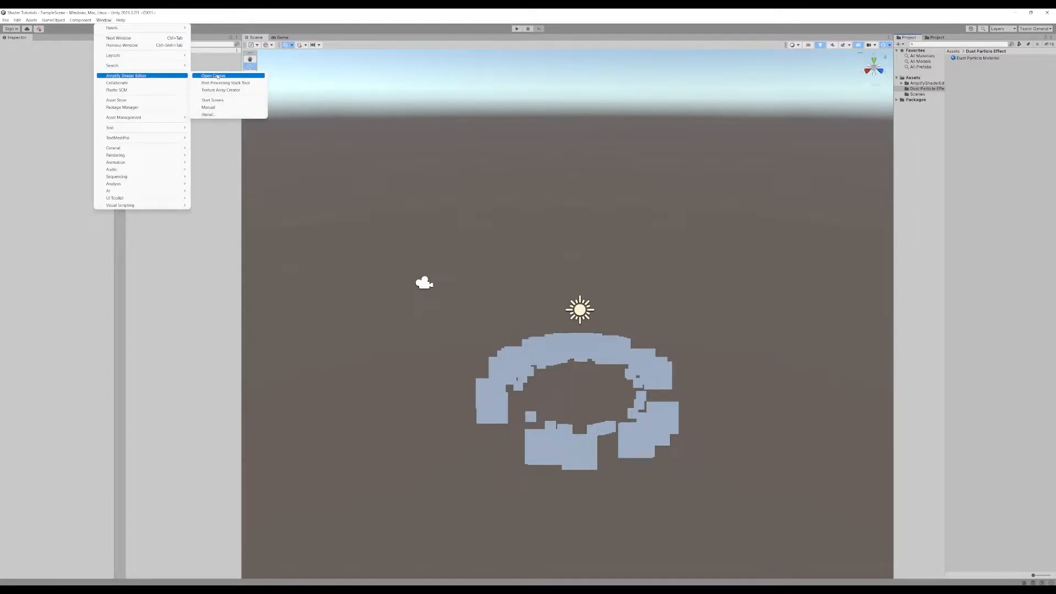
left_click(218, 77)
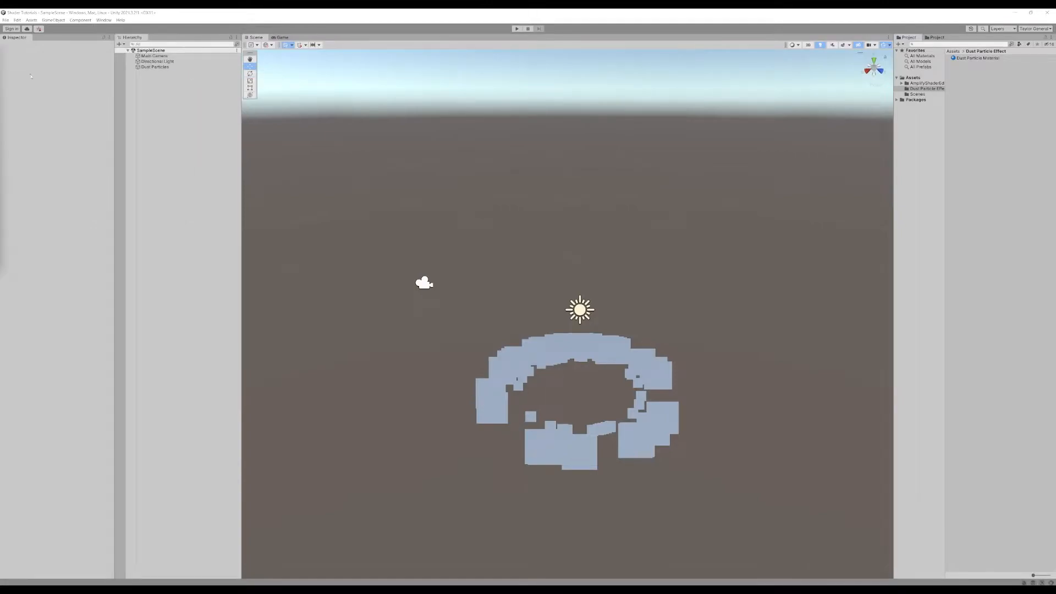
left_click_drag(587, 213, 567, 159)
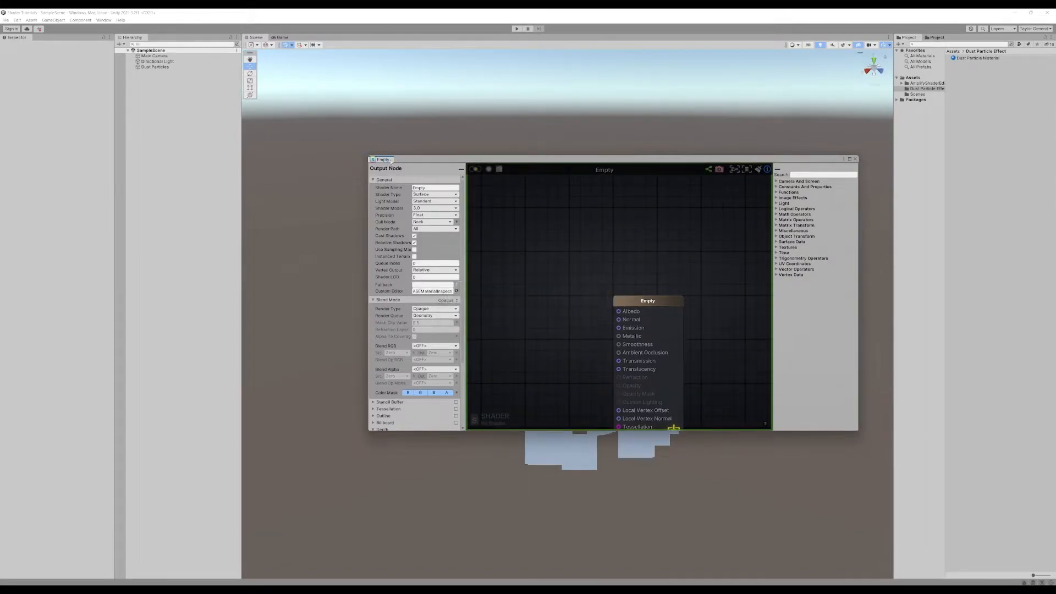
left_click_drag(389, 161, 483, 519)
left_click_drag(457, 403, 415, 198)
middle_click_drag(449, 314, 569, 303)
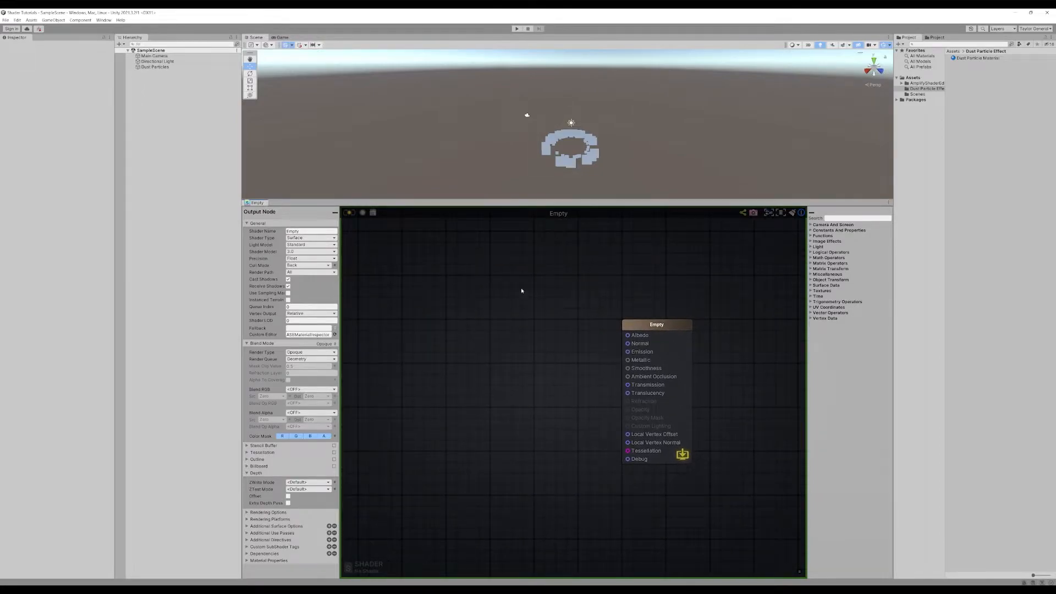
Step: Keep the shader type as Surface and set the Light Model to Unlit
left_click(313, 232)
left_click(316, 239)
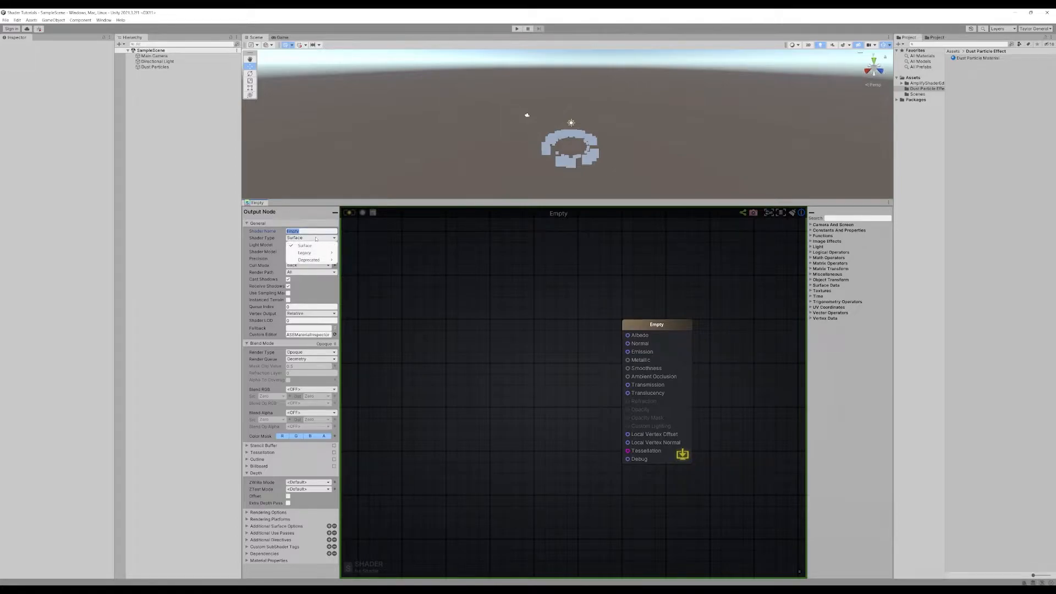
left_click(297, 238)
left_click(303, 245)
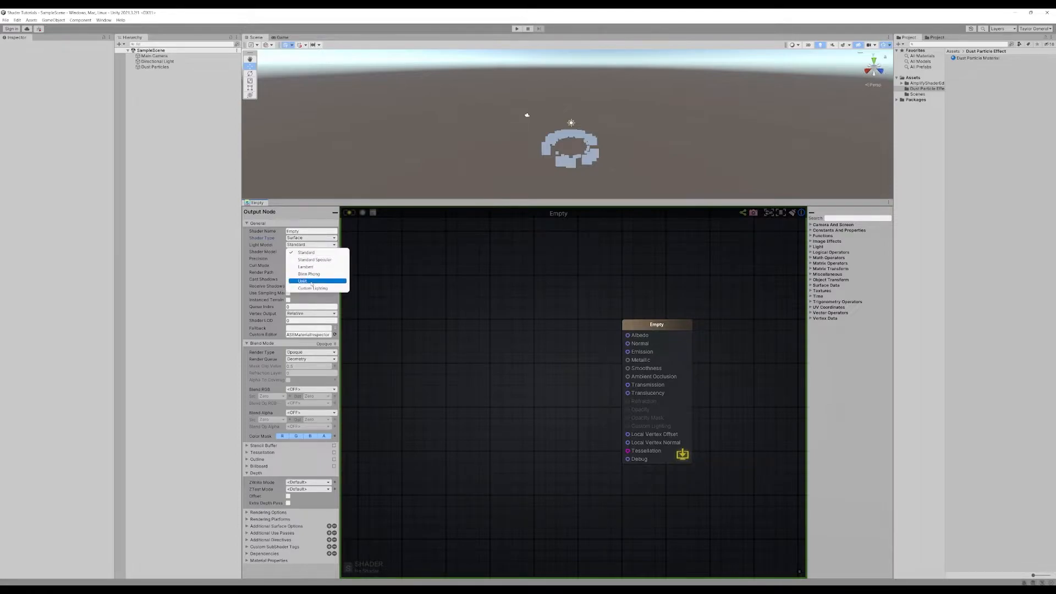
left_click(311, 281)
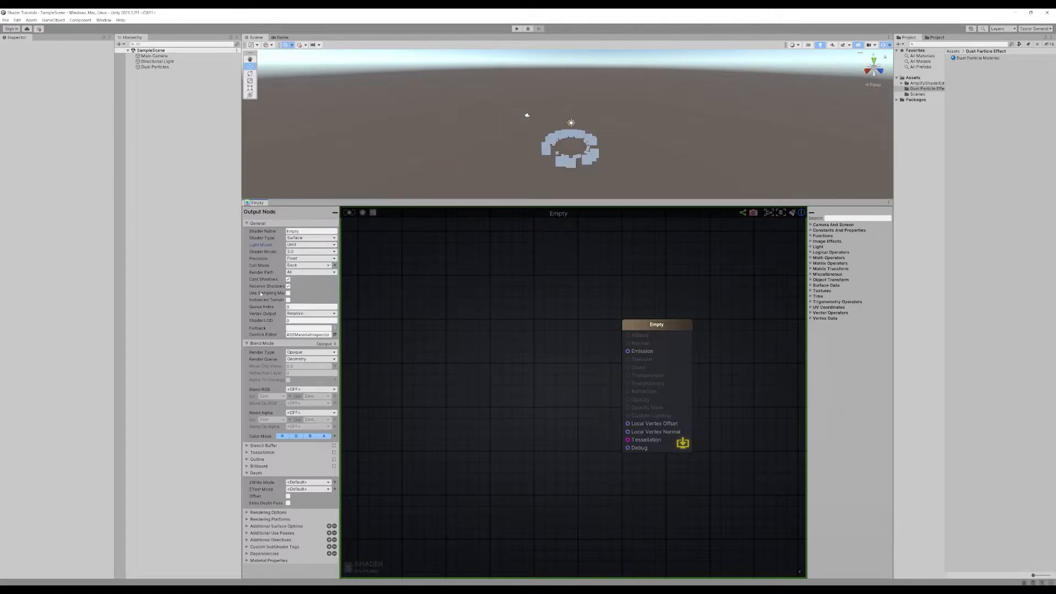
Step: Set both the shader's Render Type and Render Queue to Transparent
left_click(309, 353)
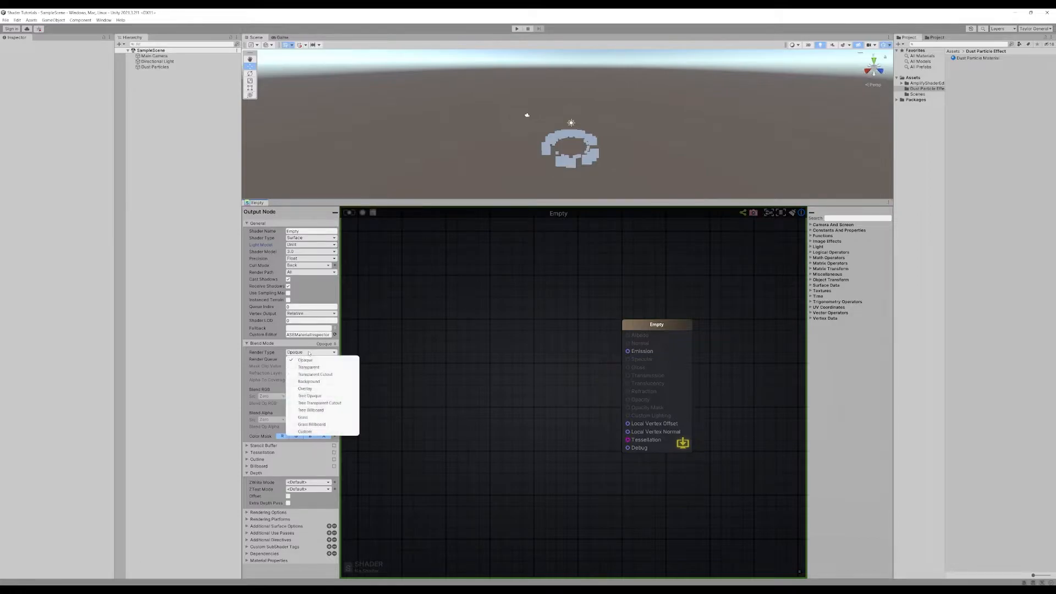
left_click(309, 367)
left_click(307, 359)
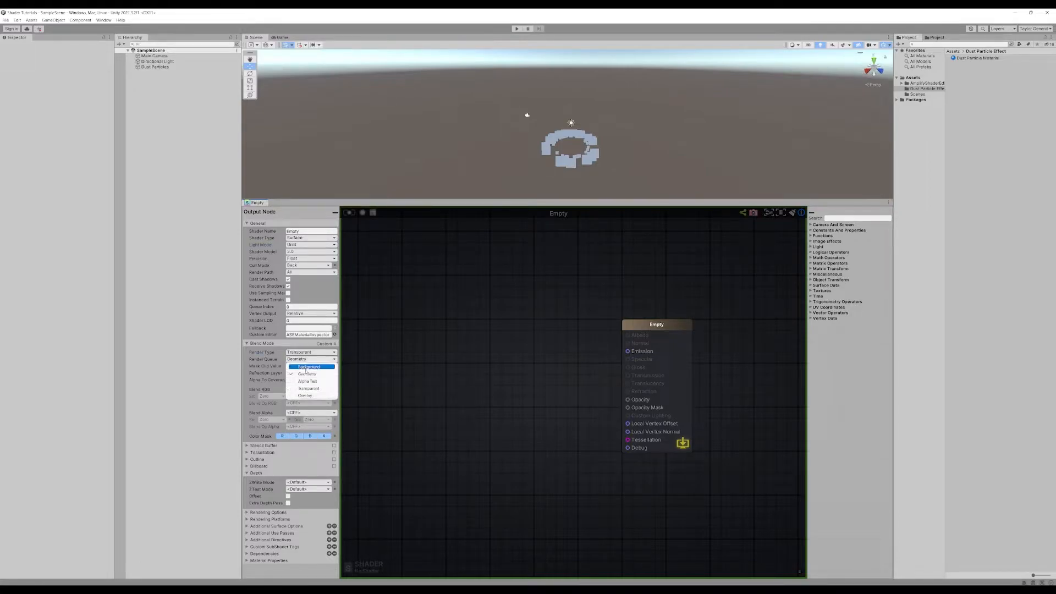
left_click(309, 388)
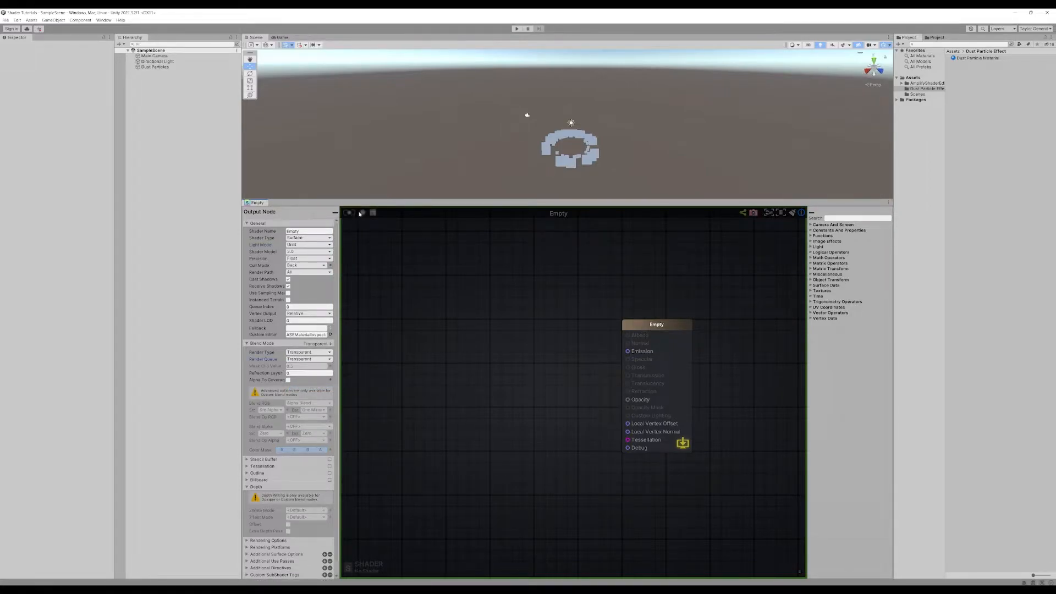
Step: Name the shader Tutorials/DustParticle and save it as DustParticles in the Dust Particle Effect folder
left_click(309, 231)
type("Tutorials/DustParticle")
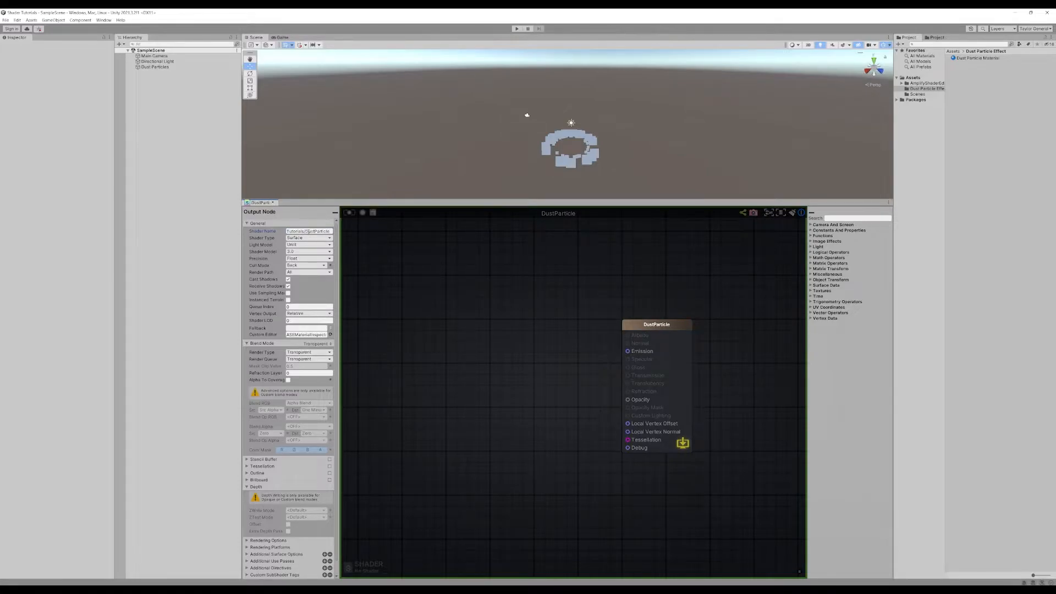
left_click(350, 214)
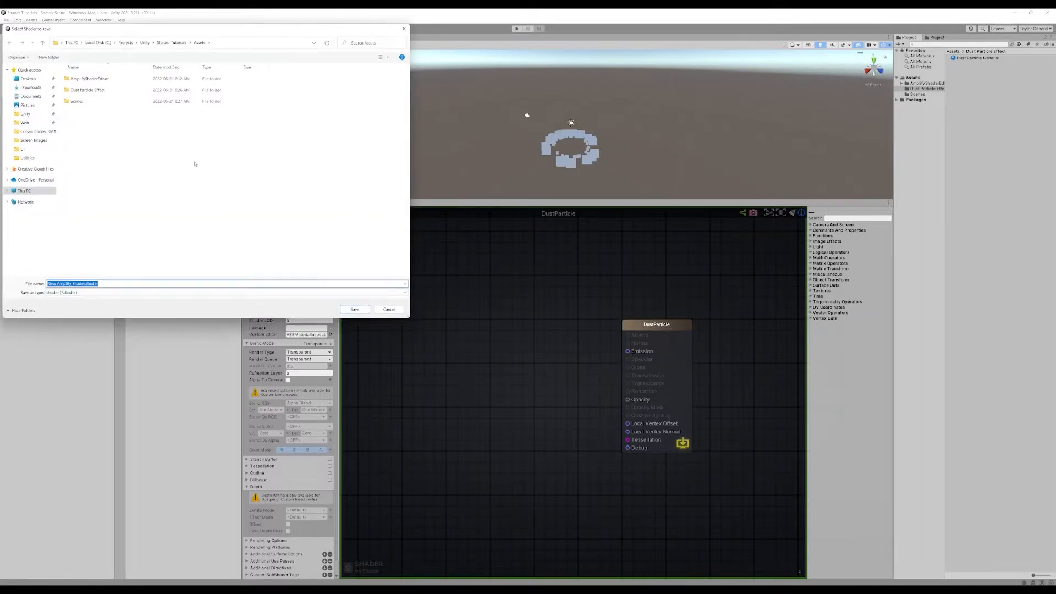
double_click(88, 90)
left_click(84, 283)
left_click_drag(83, 283, 16, 280)
type("Dust")
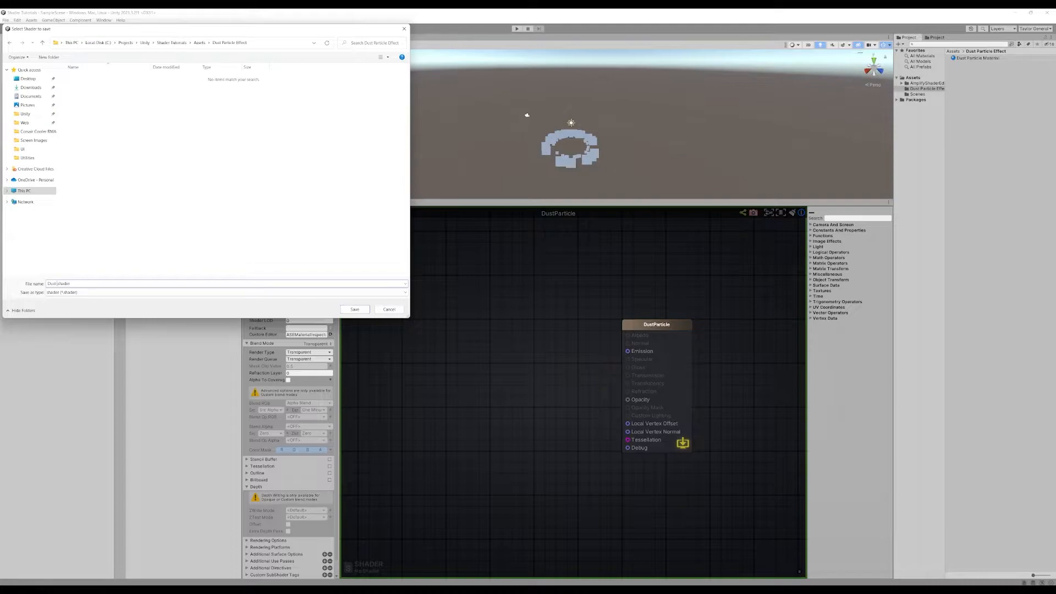
type("Particle")
key("Return")
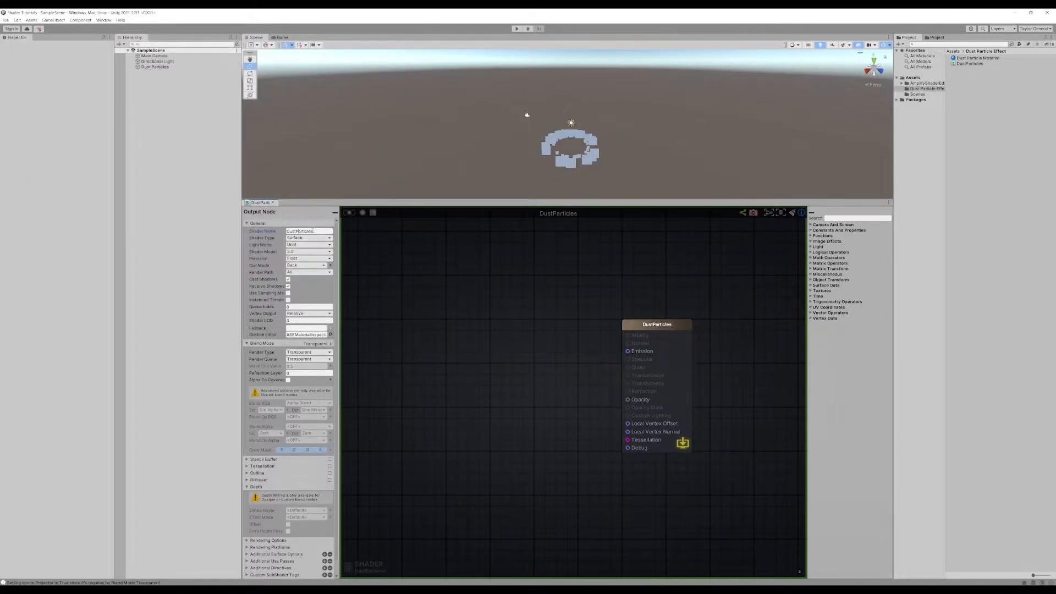
Step: Change the shader name to Tutorial/DustParticles and save the shader
type("Tutorial/")
key("Return")
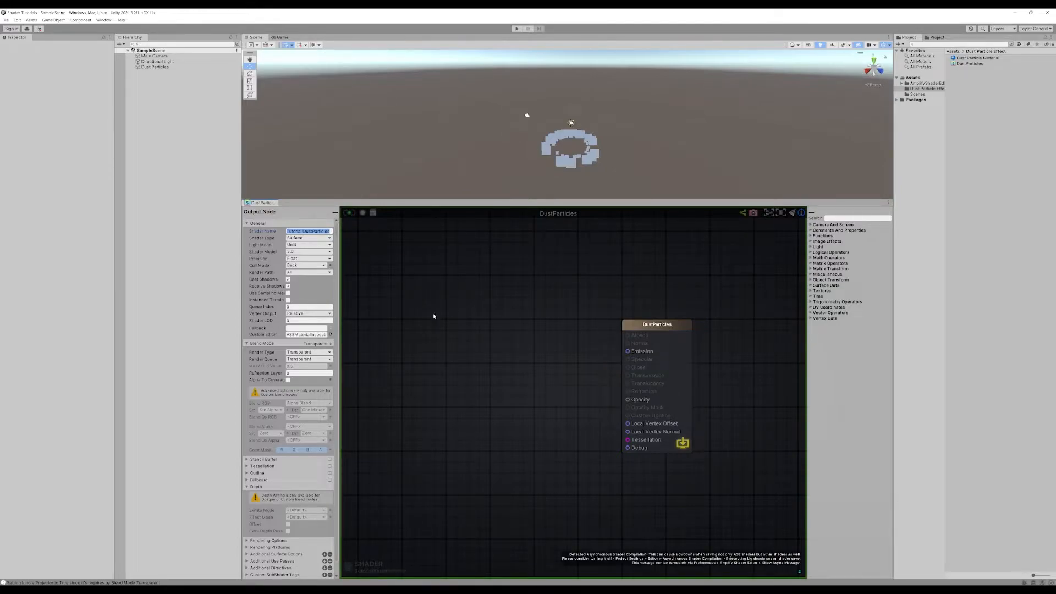
middle_click_drag(433, 316, 489, 338)
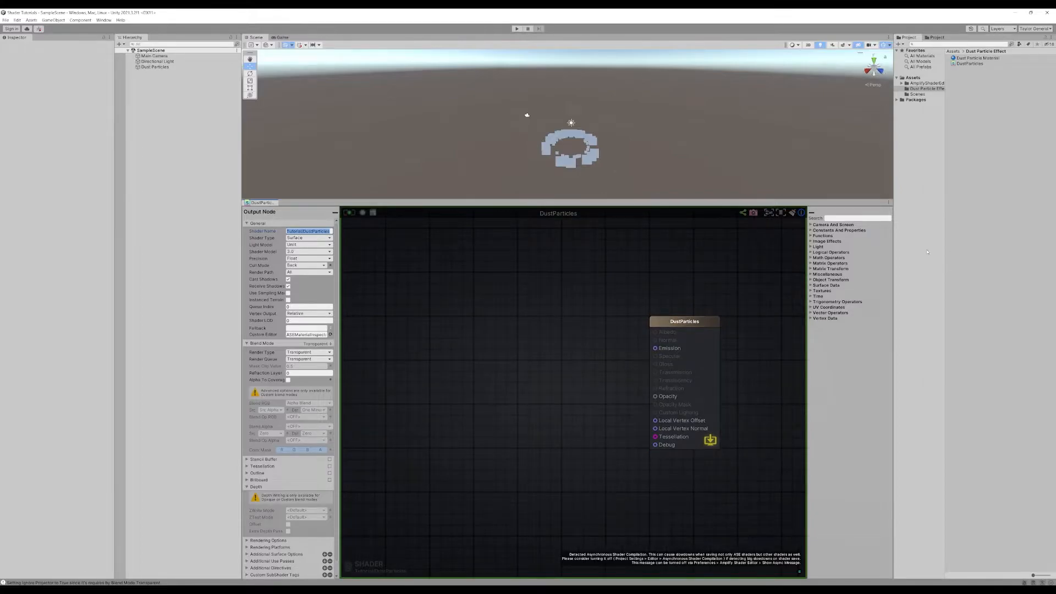
Step: Assign the Tutorial/DustParticles shader to Dust Particle Material and check the particles up close in the scene
left_click(970, 64)
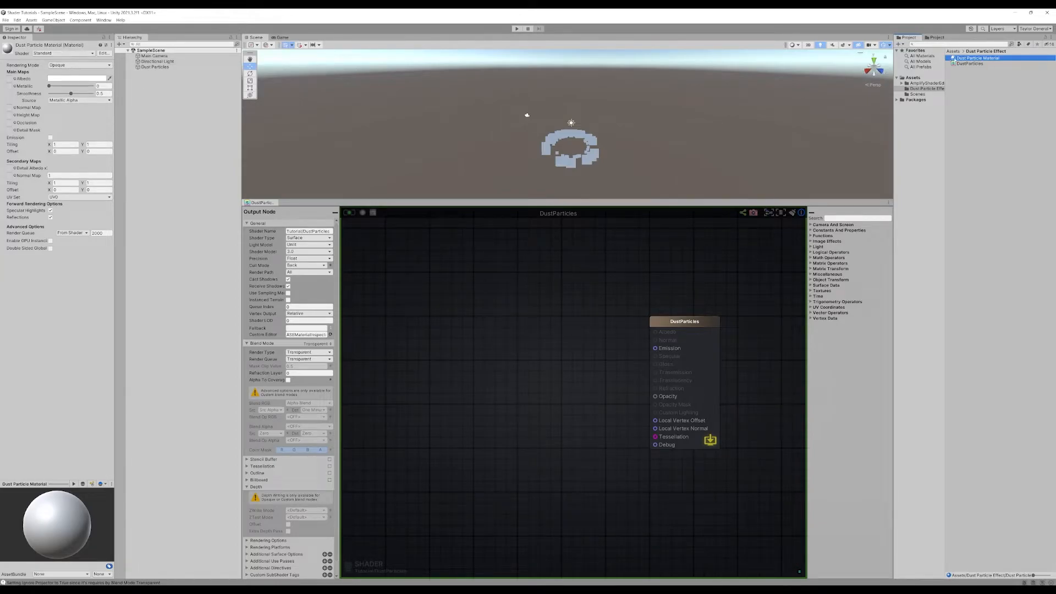
left_click(63, 53)
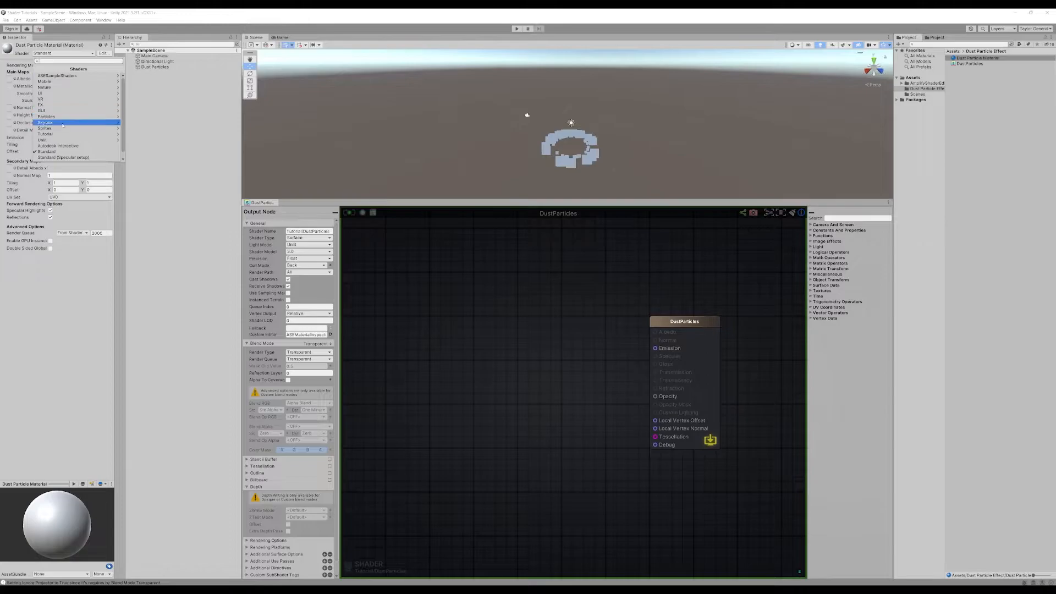
left_click(55, 134)
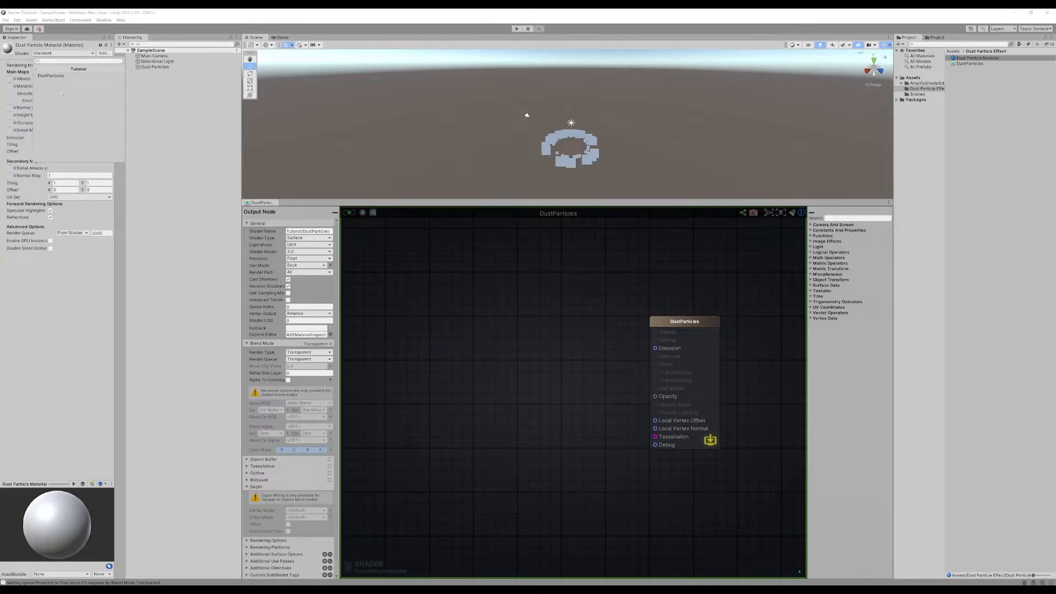
left_click(55, 77)
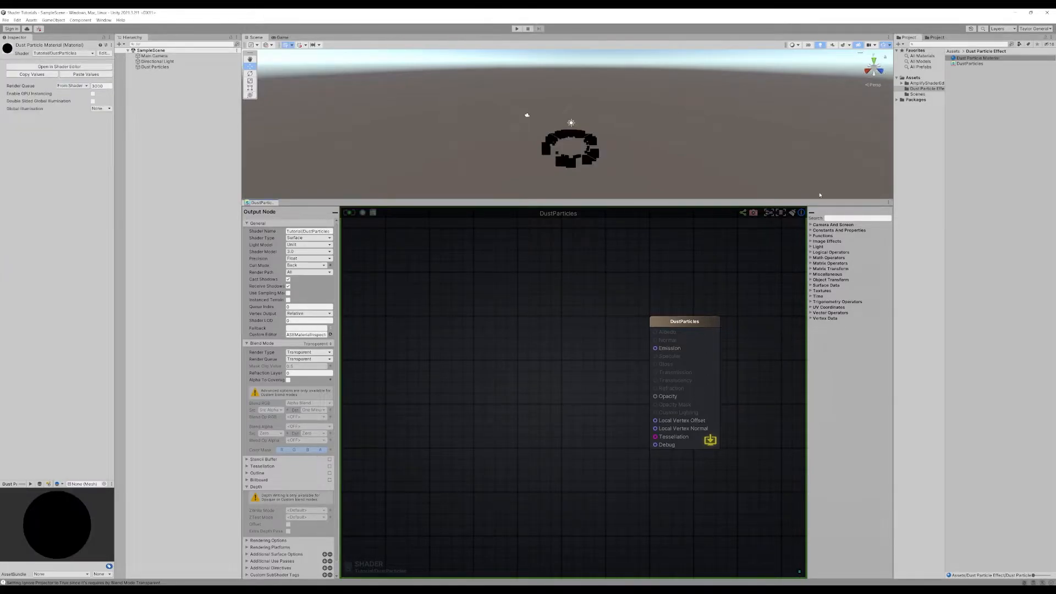
scroll(591, 170, "up", 6)
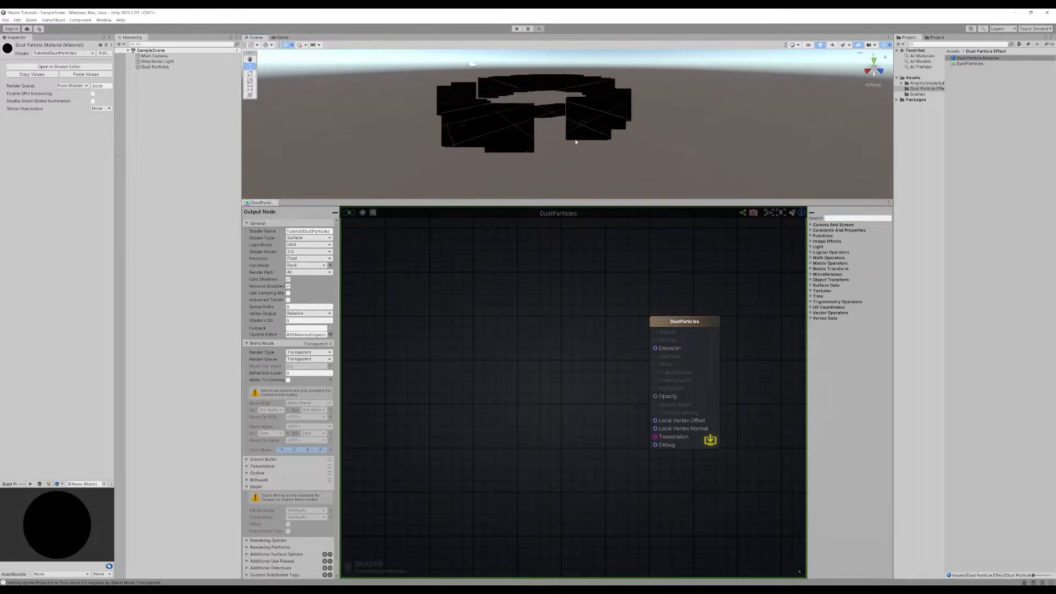
Step: Update and save the DustParticles shader
scroll(580, 144, "down", 2)
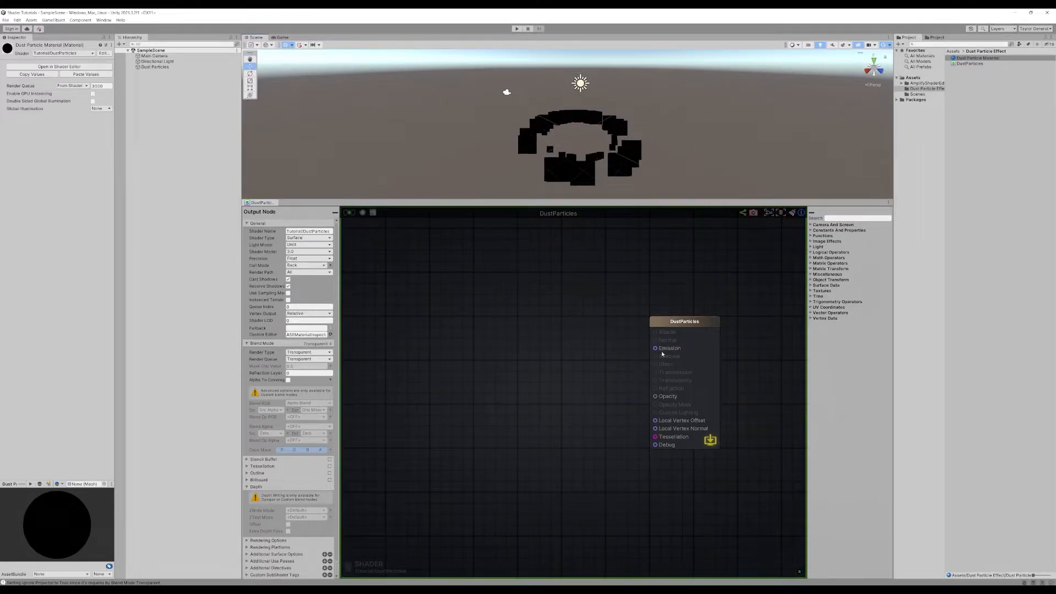
left_click(349, 213)
middle_click_drag(522, 333, 568, 341)
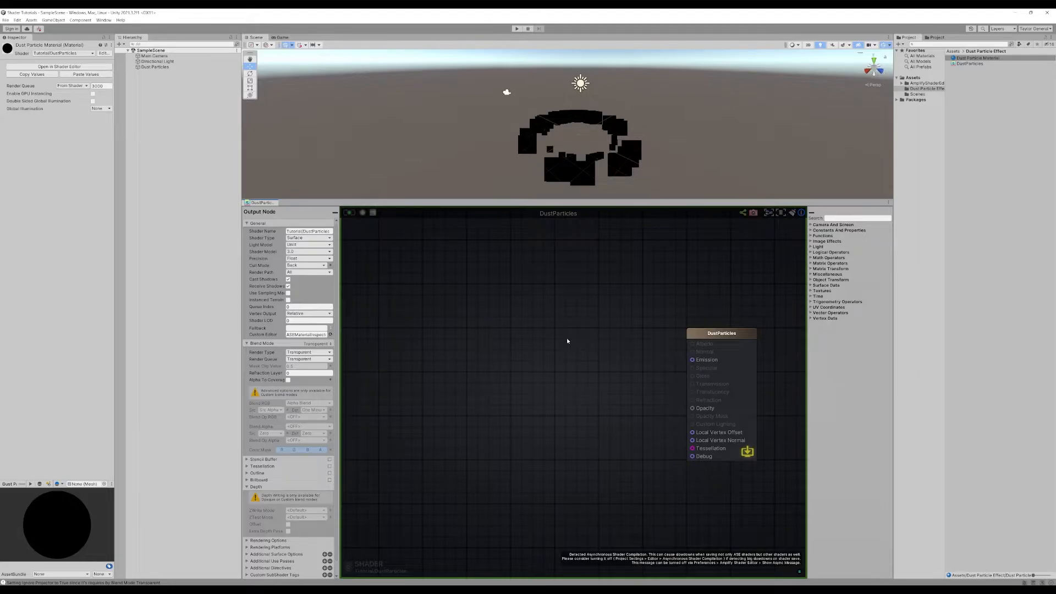
middle_click_drag(548, 337, 556, 337)
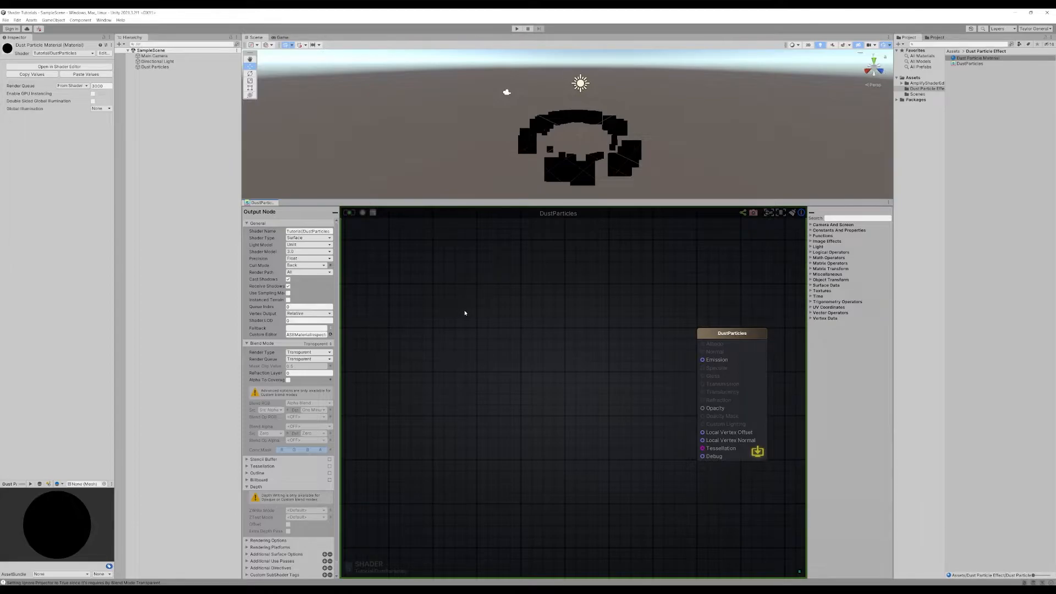
Step: Add a Texture Object node in an empty area of the graph, well away from the output node
middle_click_drag(465, 313, 572, 330)
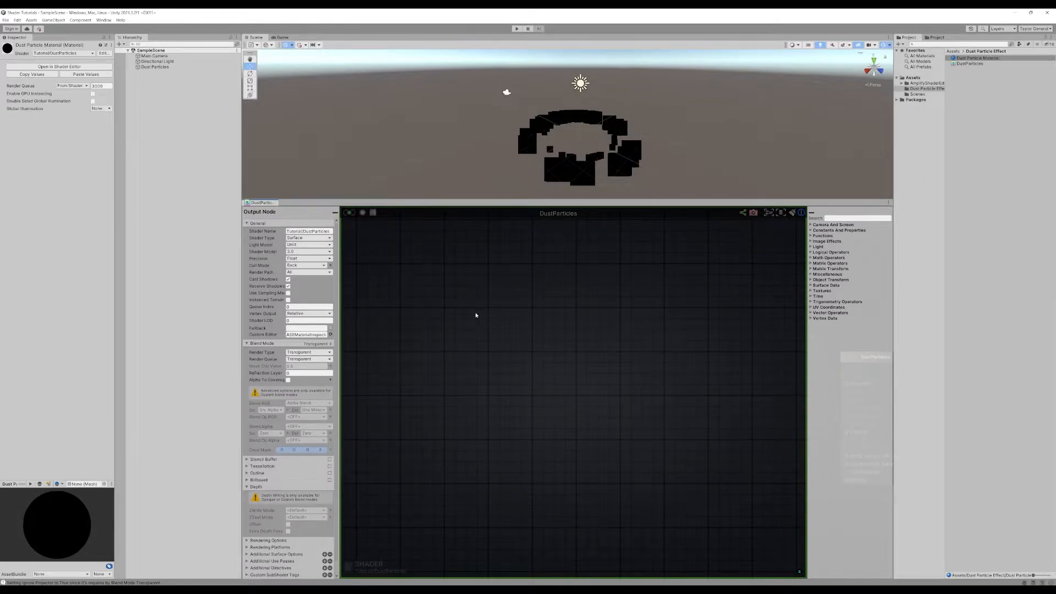
middle_click_drag(460, 312, 451, 315)
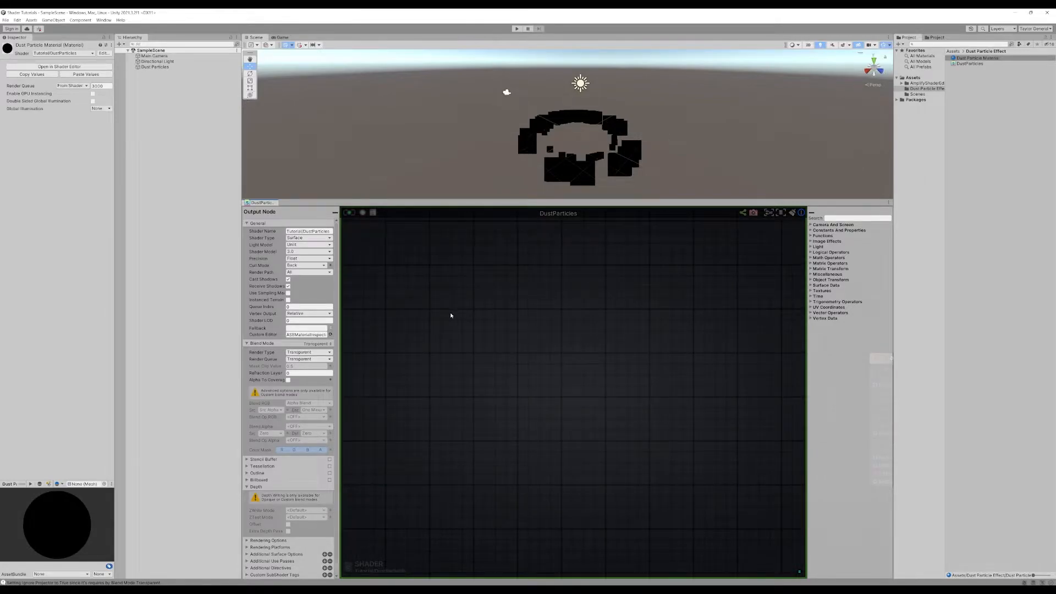
scroll(451, 316, "down", 2)
middle_click_drag(484, 314, 493, 322)
scroll(492, 322, "up", 3)
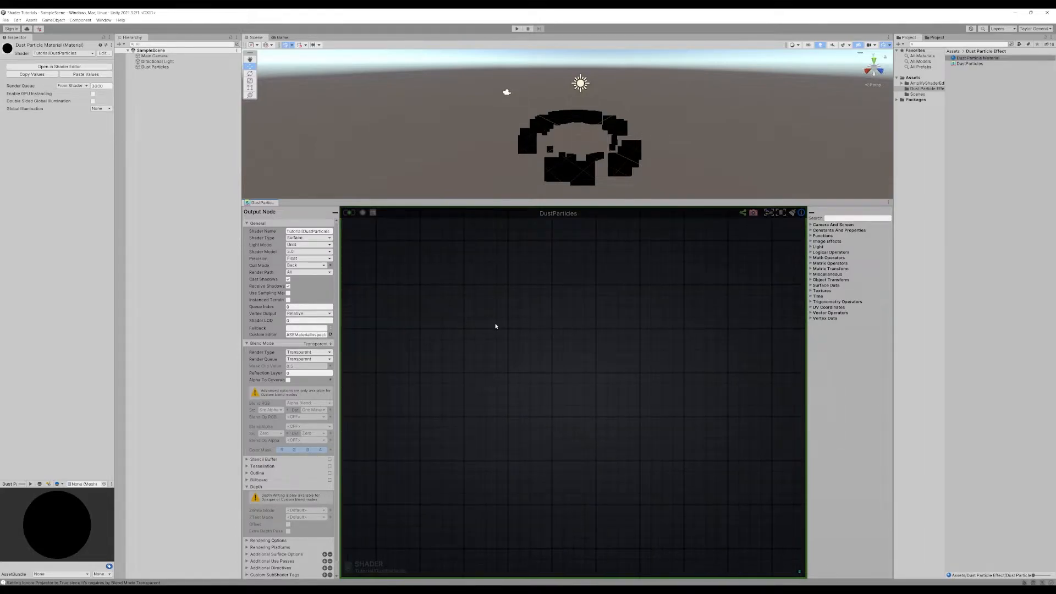
middle_click_drag(492, 322, 493, 319)
right_click(476, 318)
type("texture")
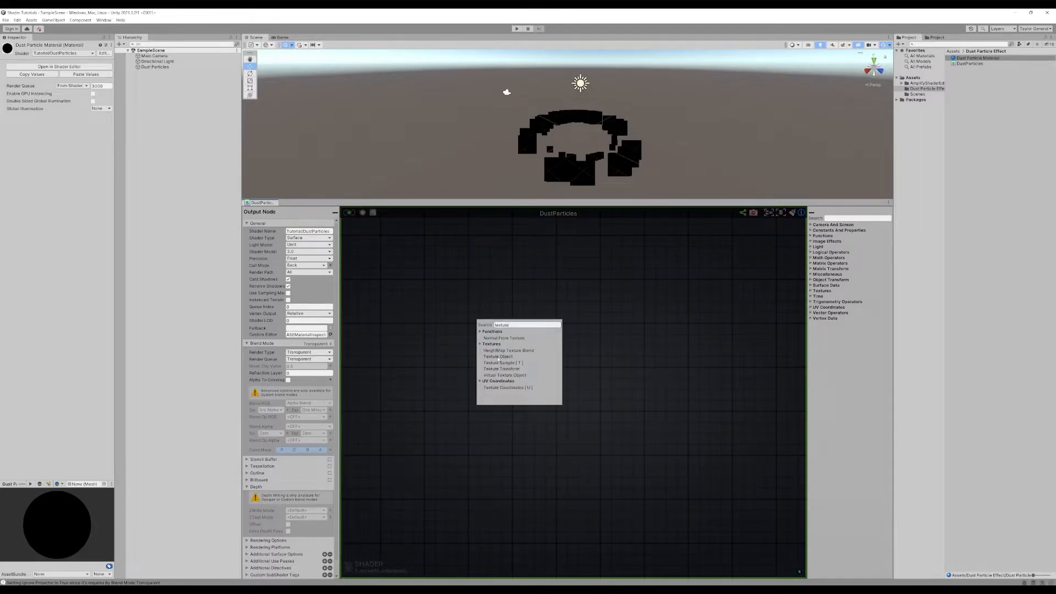
left_click(498, 357)
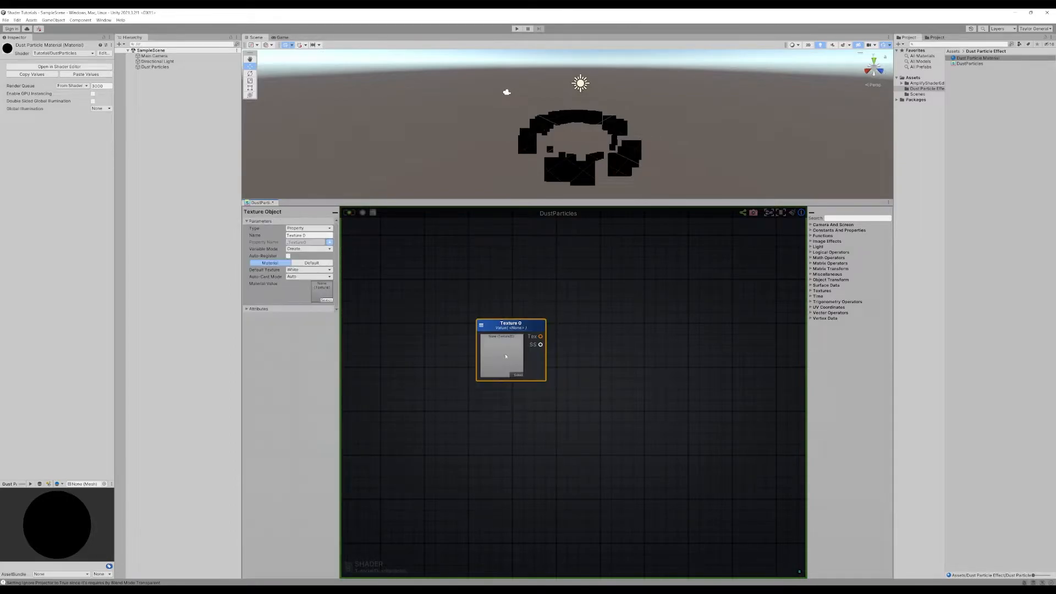
left_click(636, 290)
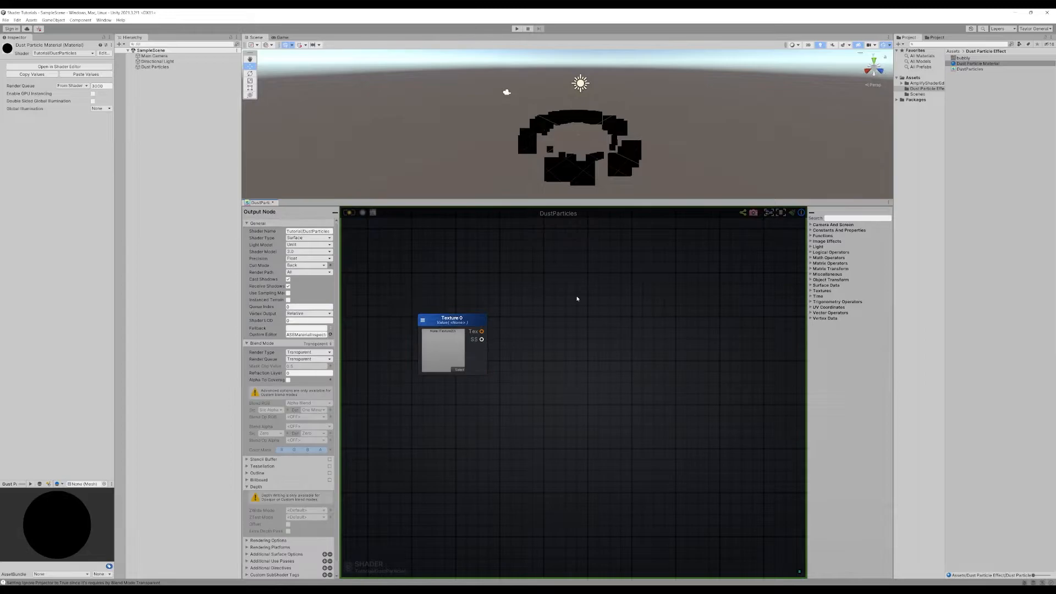
Step: Preview the bubbly texture asset in a widened Inspector and assign it to the Texture Object node
left_click(960, 58)
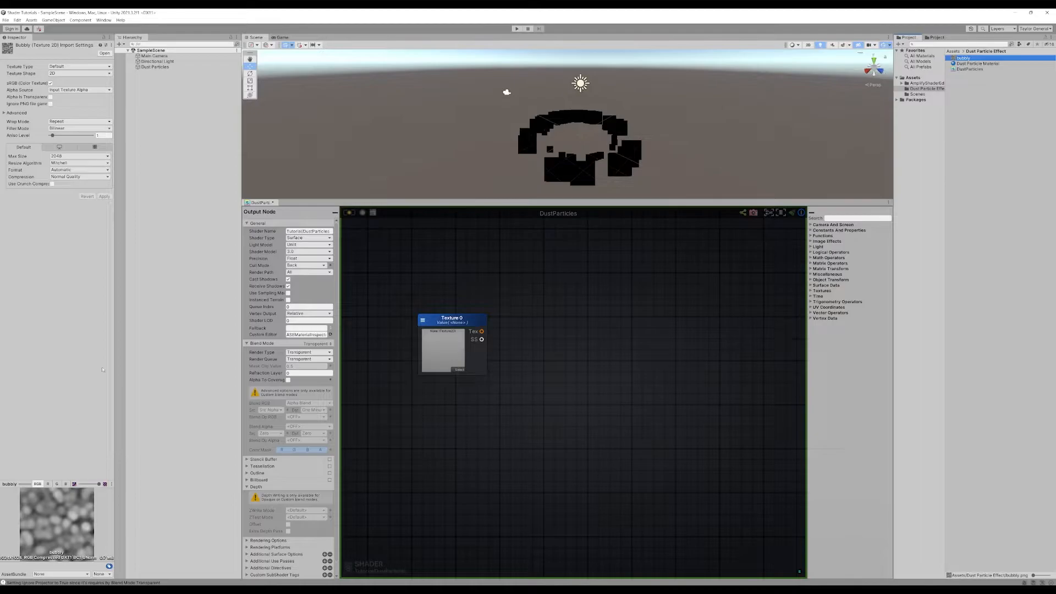
mouse_move(115, 339)
left_mouse_down()
mouse_move(144, 340)
mouse_move(126, 339)
left_mouse_up()
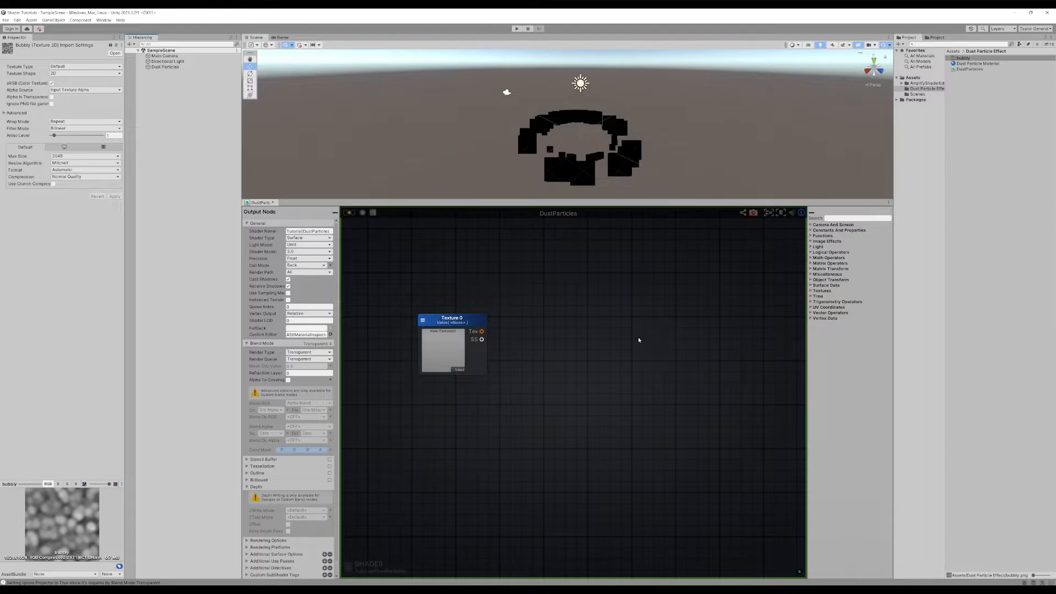
middle_click_drag(612, 324, 618, 342)
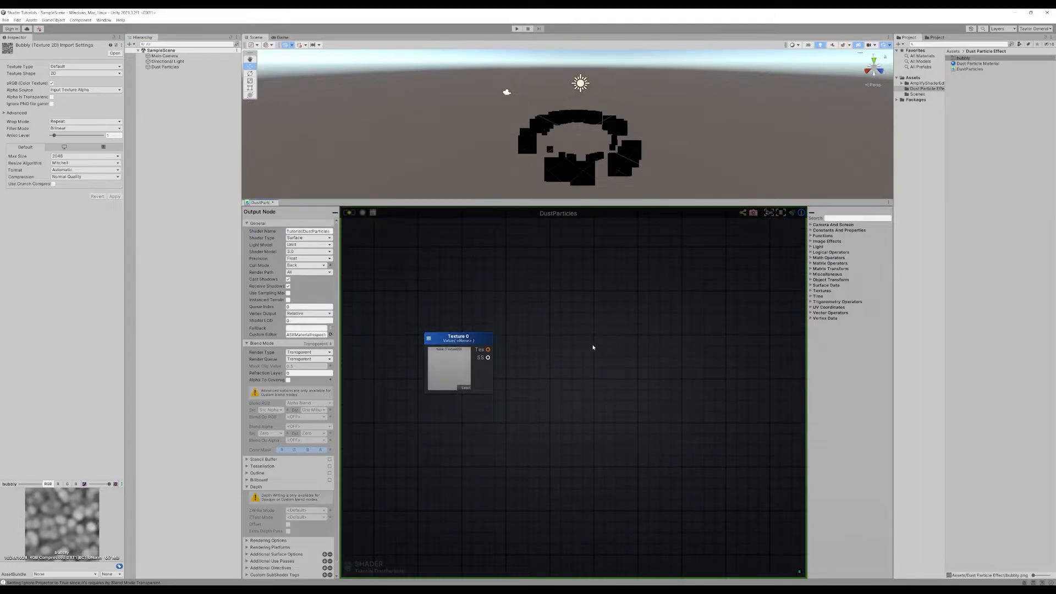
left_click(466, 387)
double_click(751, 275)
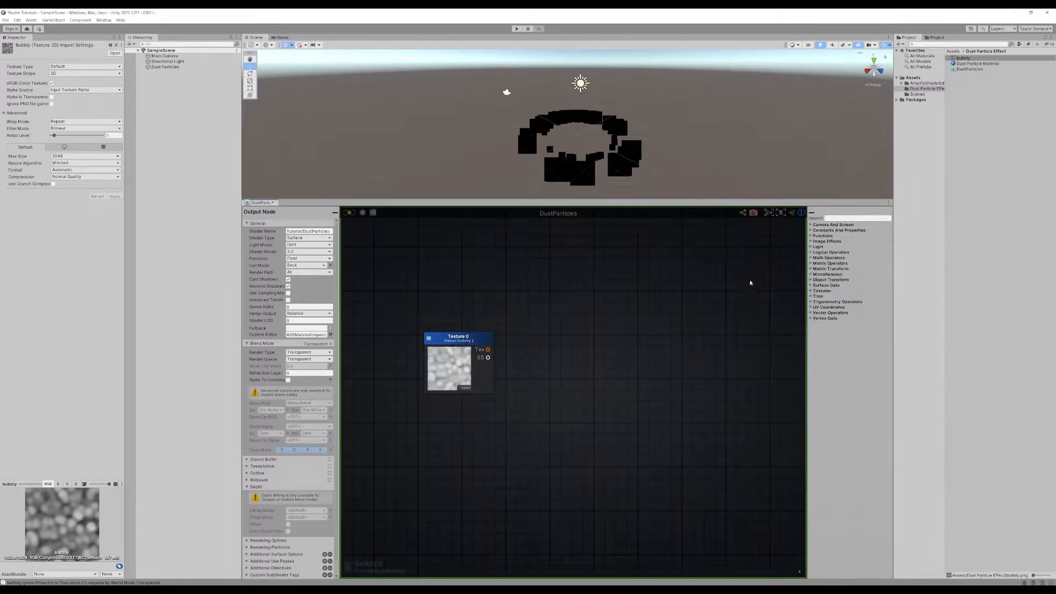
left_click_drag(476, 338, 453, 343)
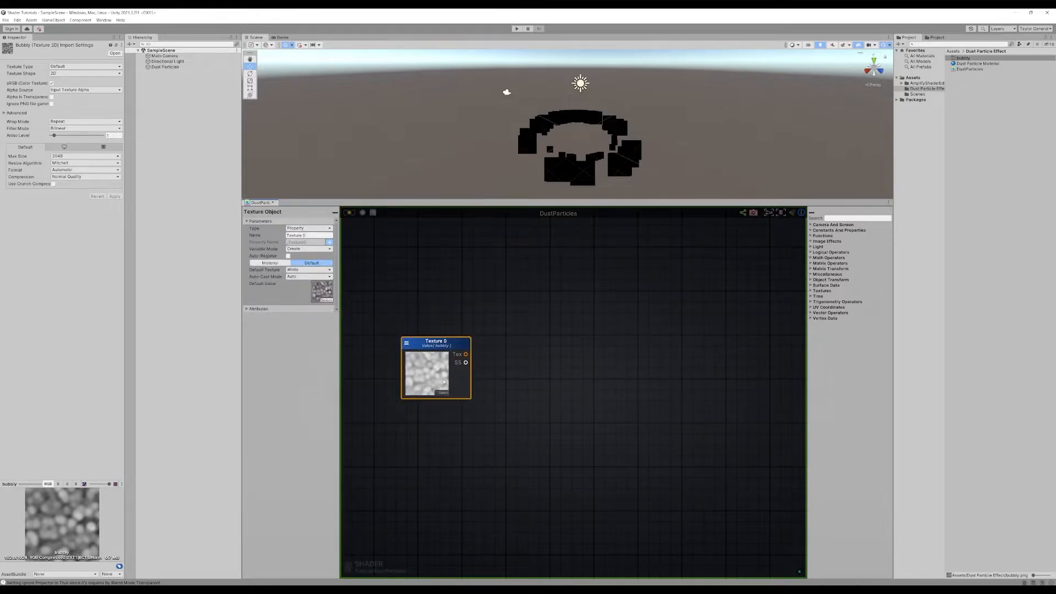
left_click_drag(470, 380, 461, 384)
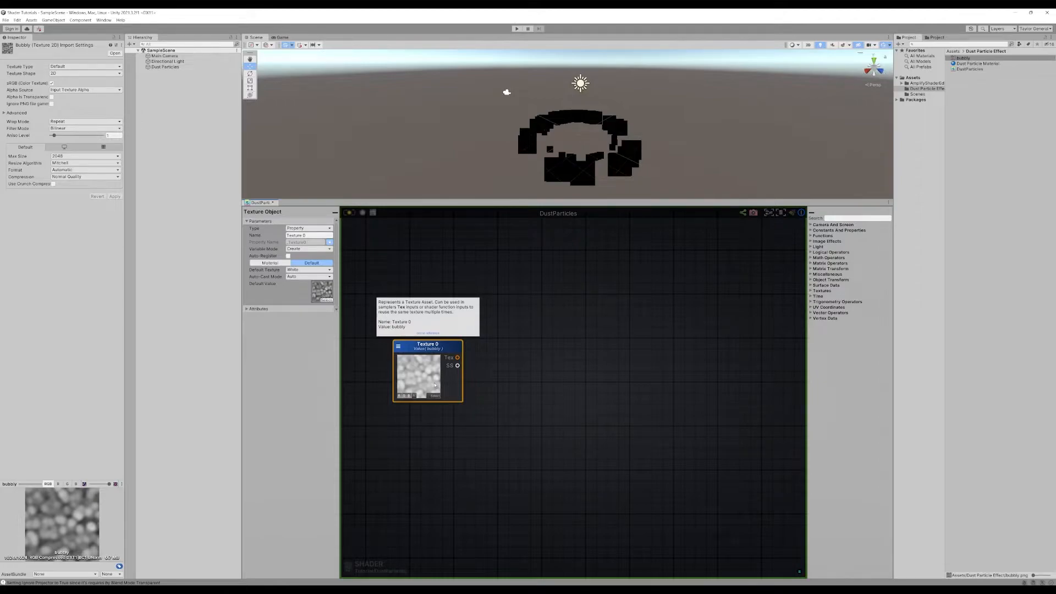
middle_click_drag(590, 405, 584, 416)
middle_click_drag(582, 340, 581, 344)
scroll(580, 344, "down", 4)
scroll(580, 343, "up", 1)
scroll(580, 343, "down", 1)
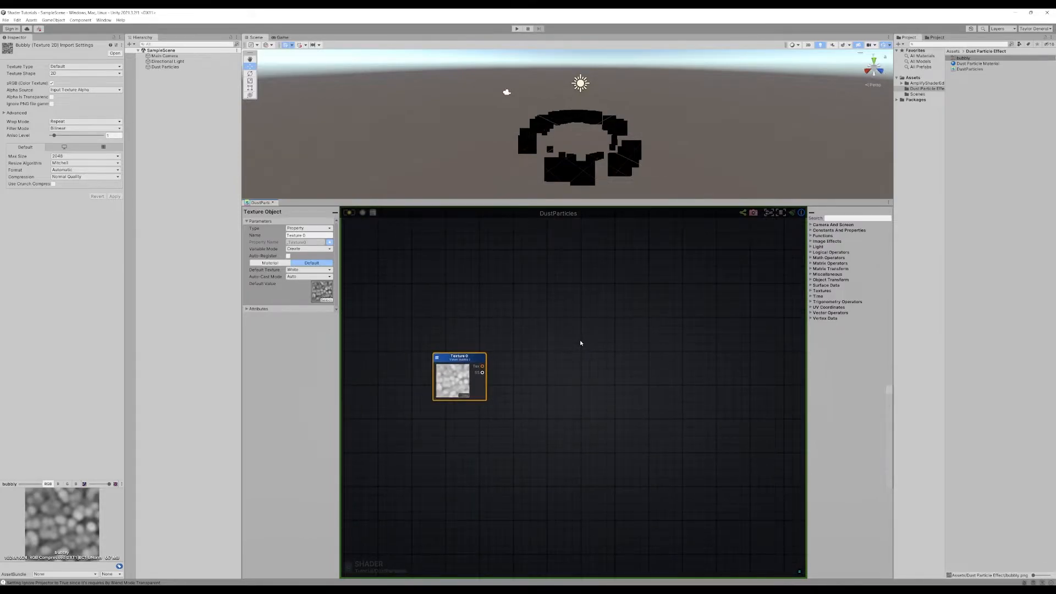
right_click(577, 327)
type("texture ob")
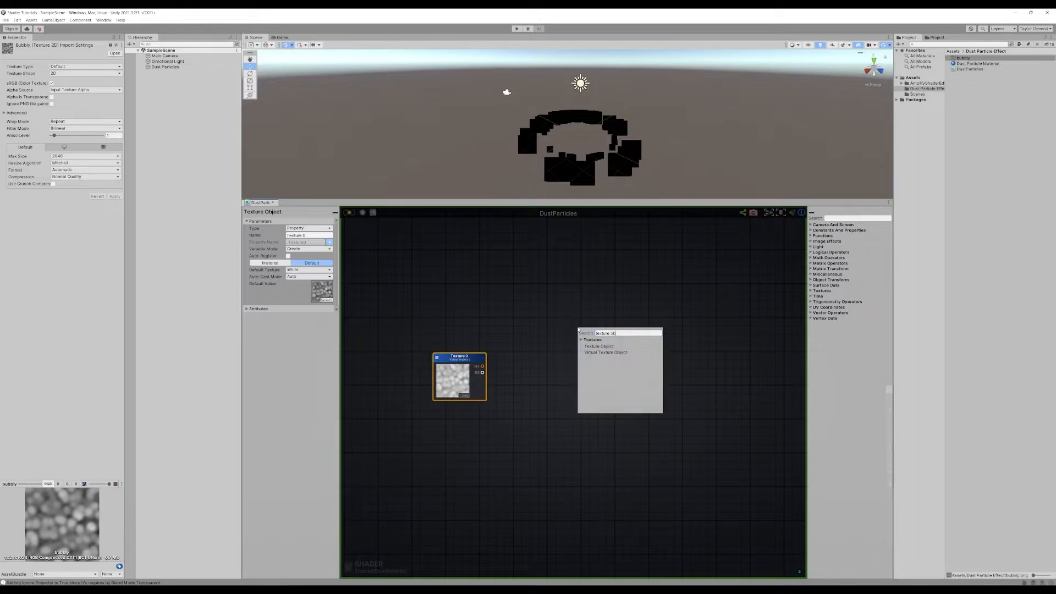
left_click(604, 347)
left_click_drag(599, 330, 571, 316)
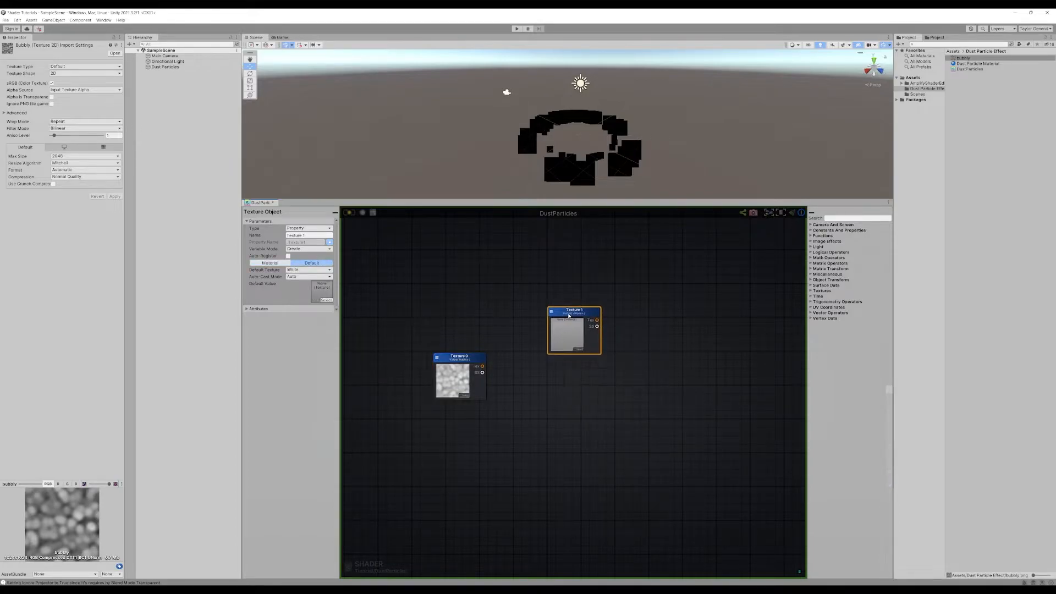
key("Delete")
Step: Add two Texture Sample nodes, one above the other, and feed both from the Texture Object's Tex output
right_click(571, 317)
type("texture sa")
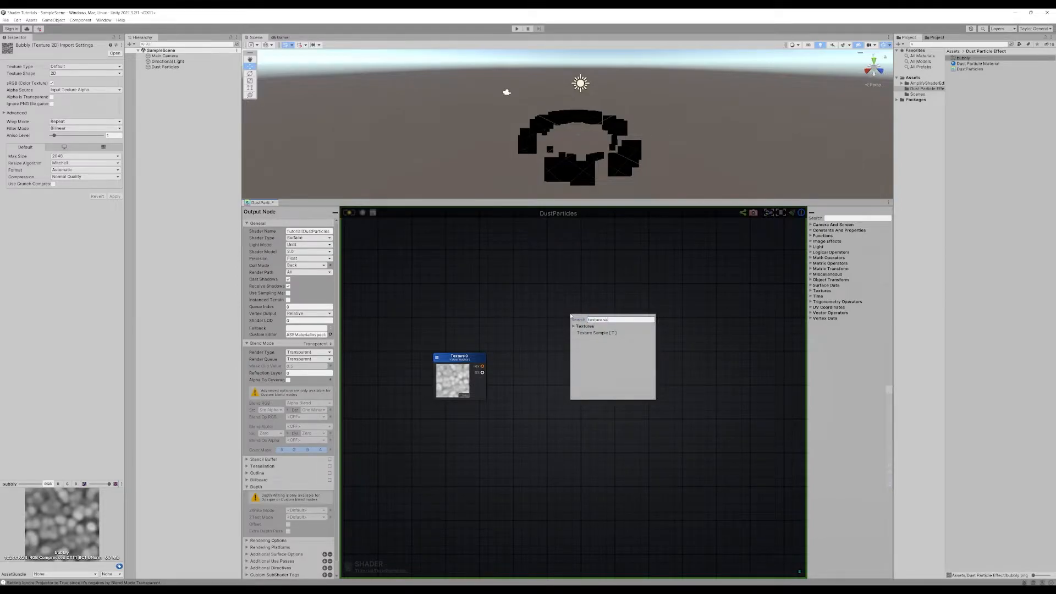
key("Return")
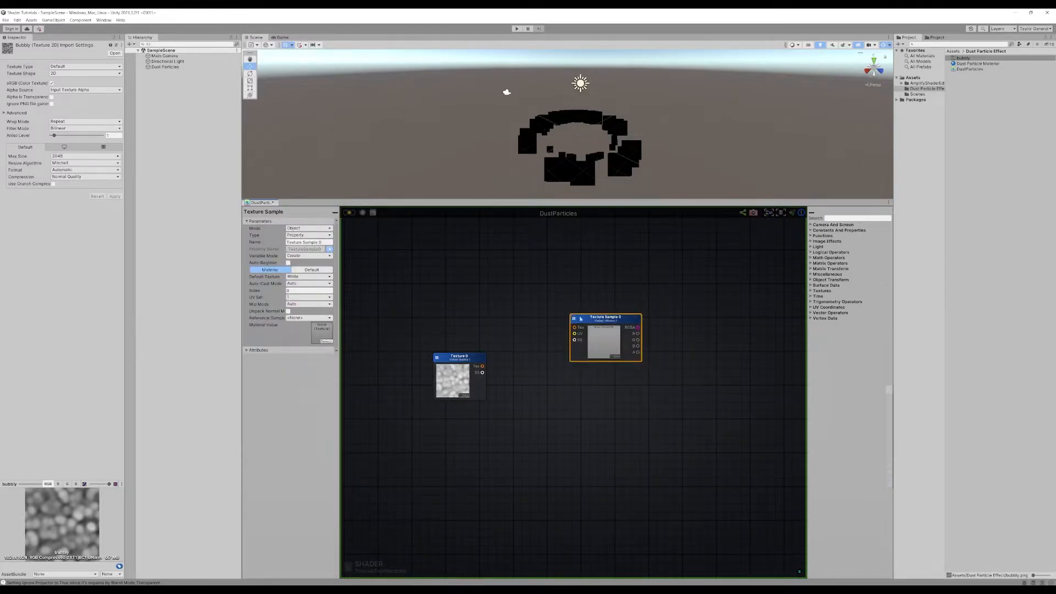
left_click_drag(482, 366, 605, 394)
key("ctrl+d")
left_click_drag(482, 366, 581, 401)
right_click_drag(541, 429, 523, 417)
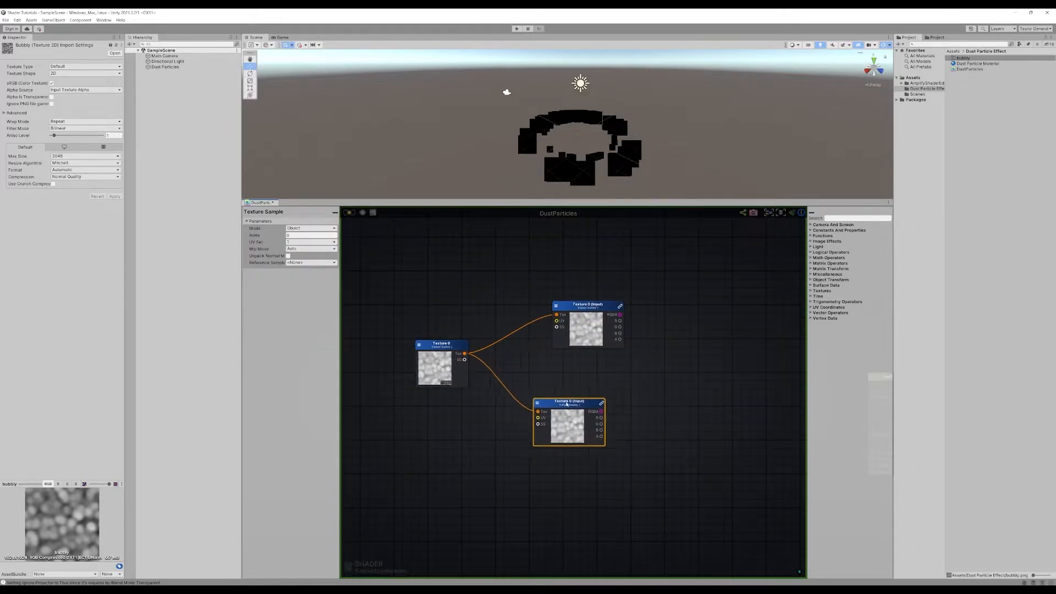
left_click_drag(578, 305, 548, 301)
left_click_drag(558, 405, 545, 404)
Step: Add a Texture Coordinates node ahead of the upper texture sample and duplicate it for the lower one
right_click_drag(420, 434, 483, 436)
left_click(482, 437)
right_click(483, 437)
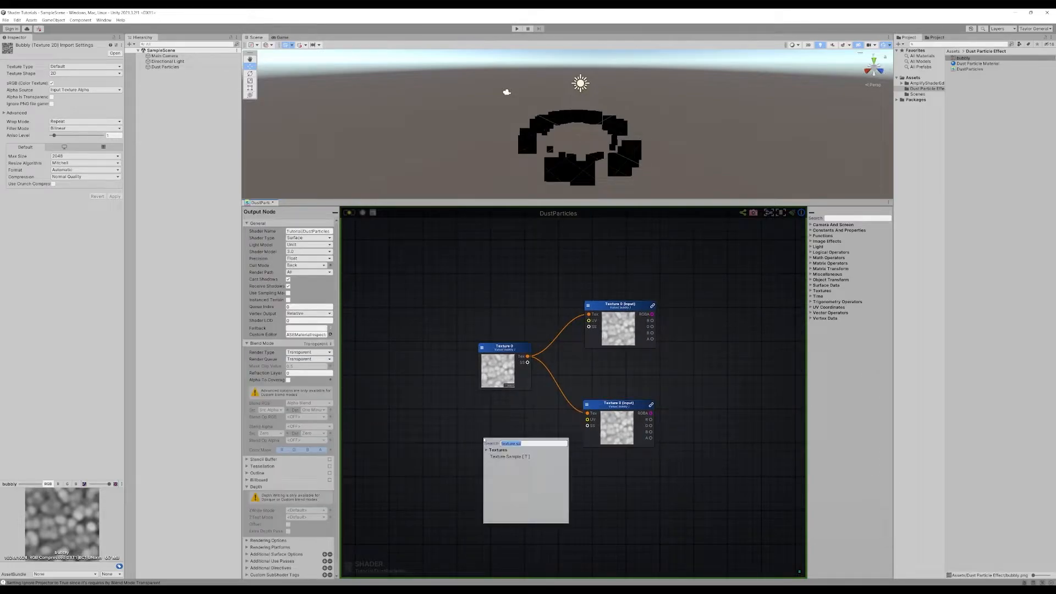
type("uv")
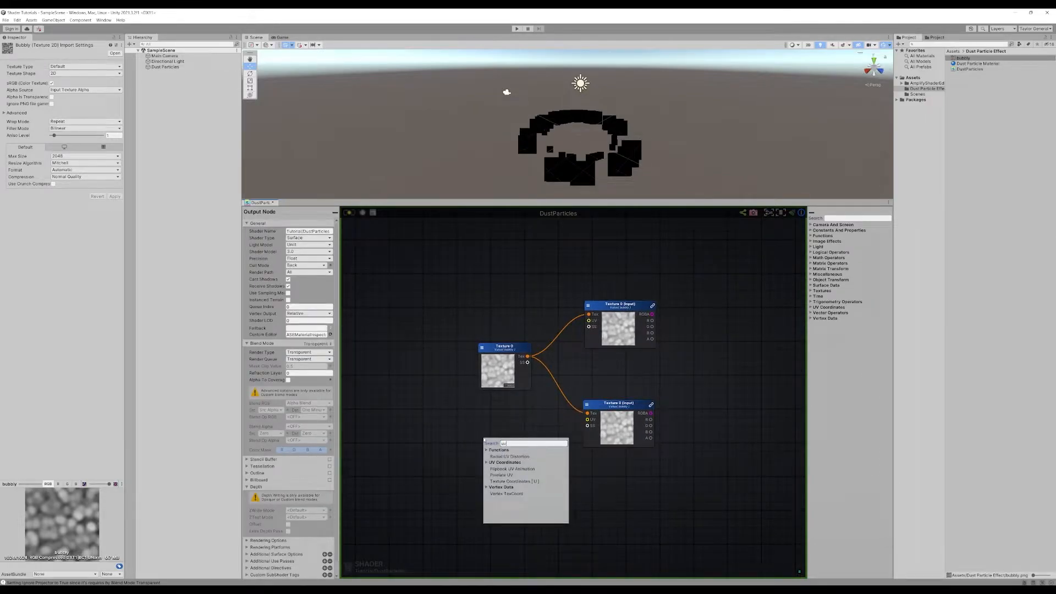
left_click(525, 482)
left_click_drag(514, 439, 453, 300)
key("ctrl+d")
Step: Insert a Panner between each Texture Coordinates node and the UV input of its texture sample
left_click(521, 292)
right_click(520, 293)
type("pann")
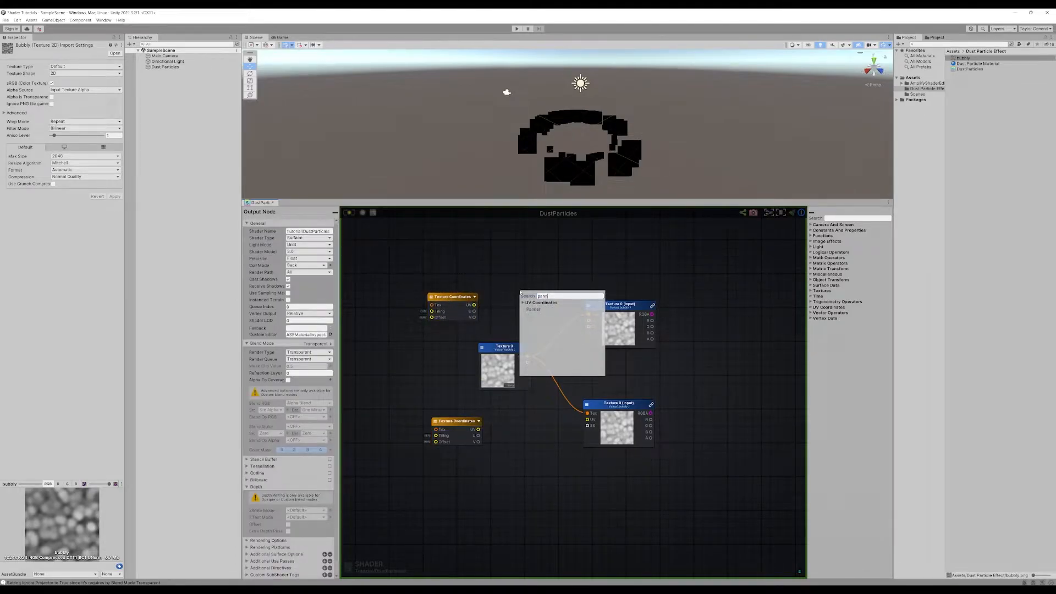
key("Return")
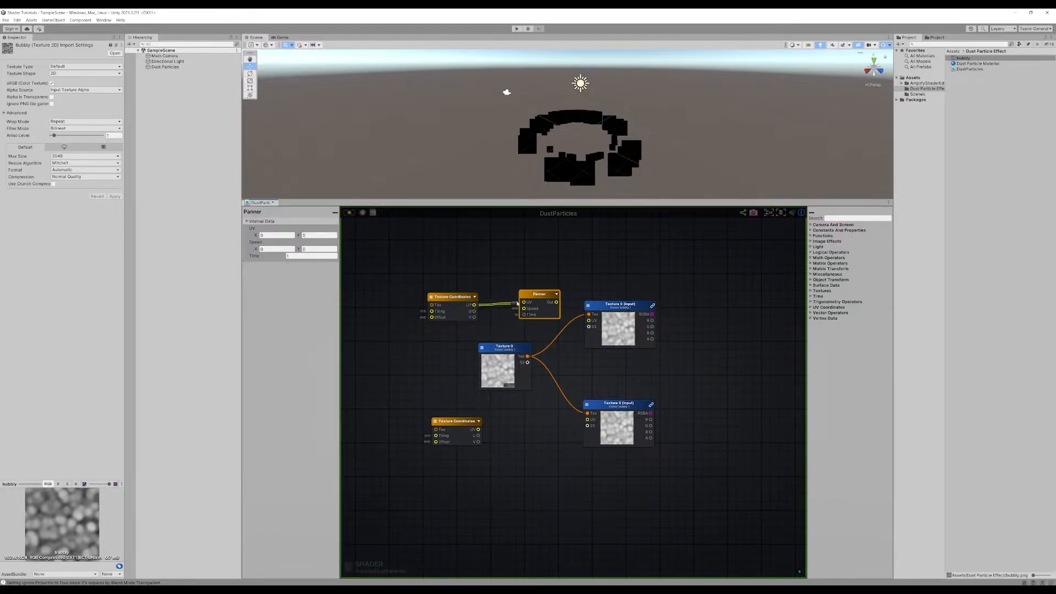
left_click_drag(474, 304, 519, 302)
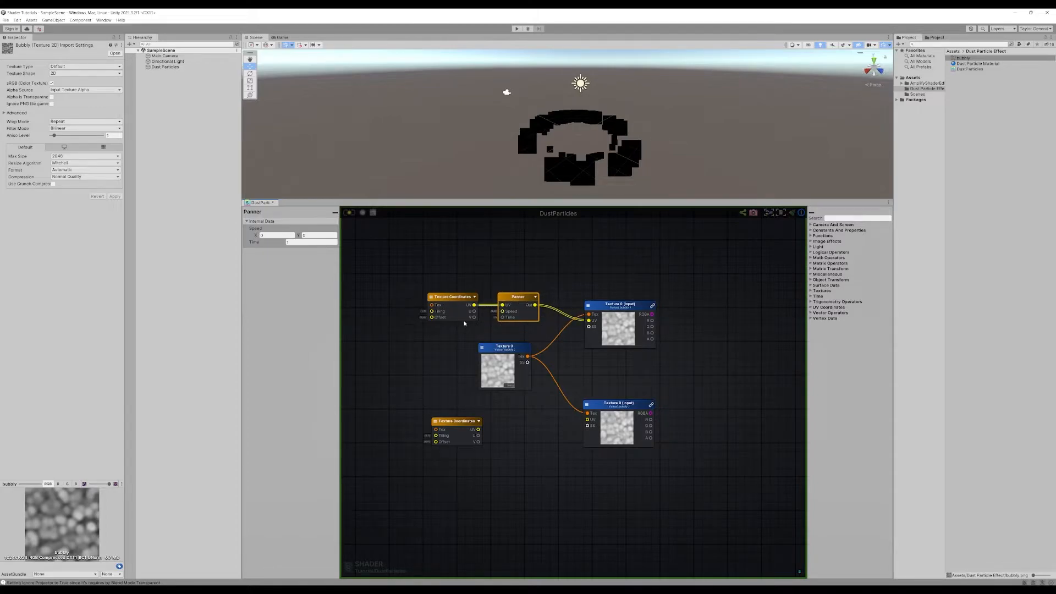
key("ctrl+d")
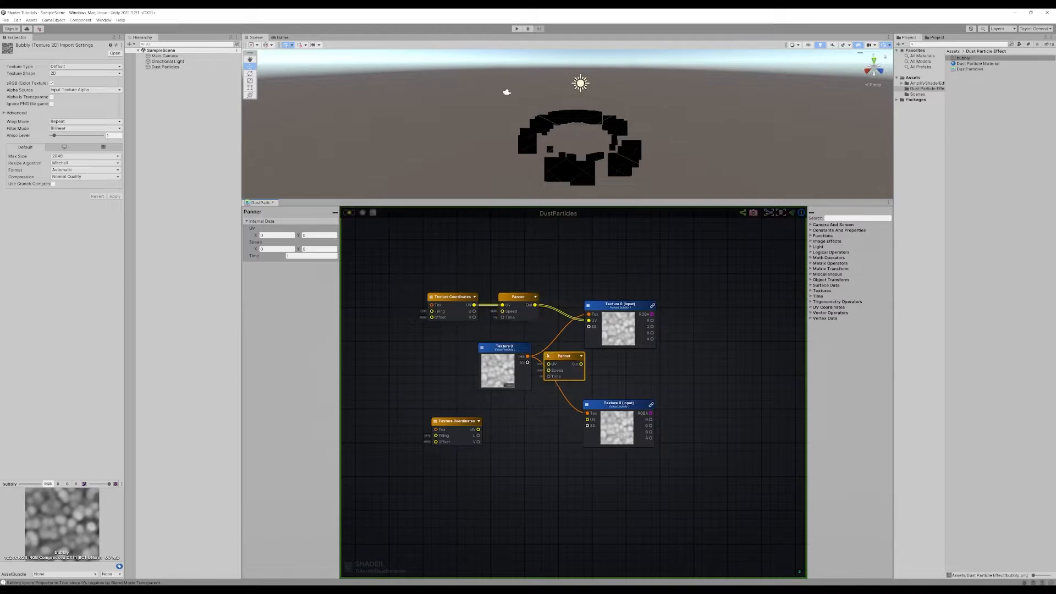
left_click_drag(564, 355, 587, 420)
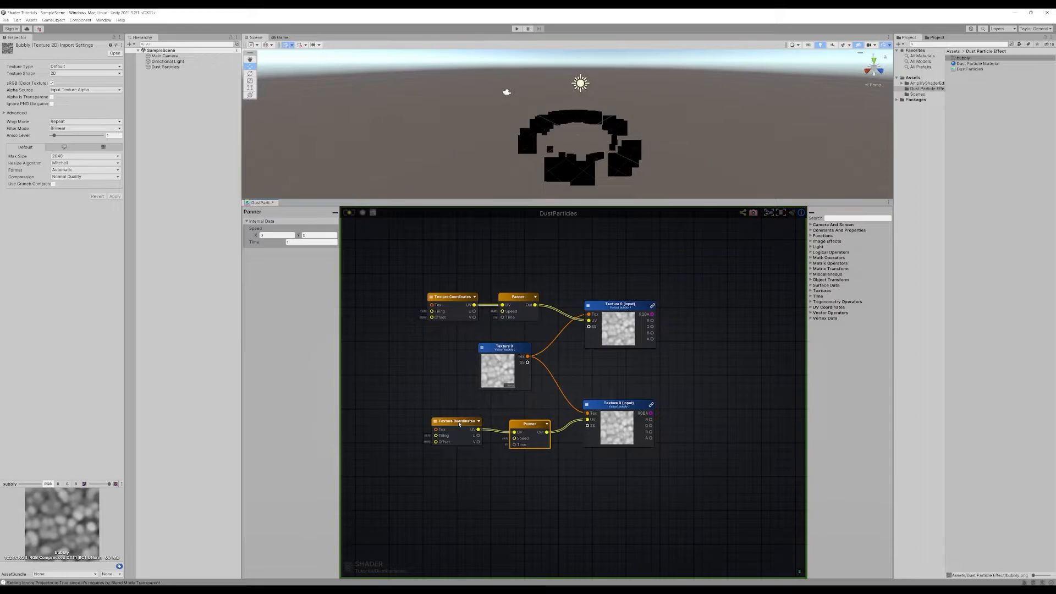
Step: Review the parameters of the two Texture Coordinates nodes and the two Panner nodes
left_click(459, 424)
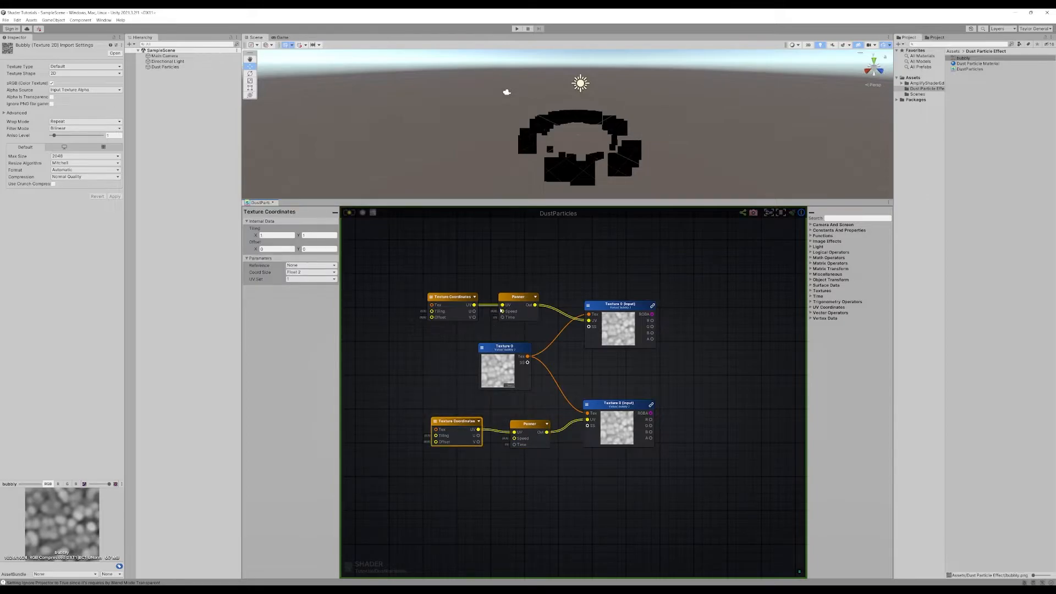
left_click(460, 302)
left_click(455, 420)
left_click(518, 300)
left_click(525, 425)
Step: Place an Add node after the two texture samples, midway between them
middle_click_drag(606, 478, 648, 454)
scroll(616, 451, "up", 3)
scroll(647, 380, "down", 2)
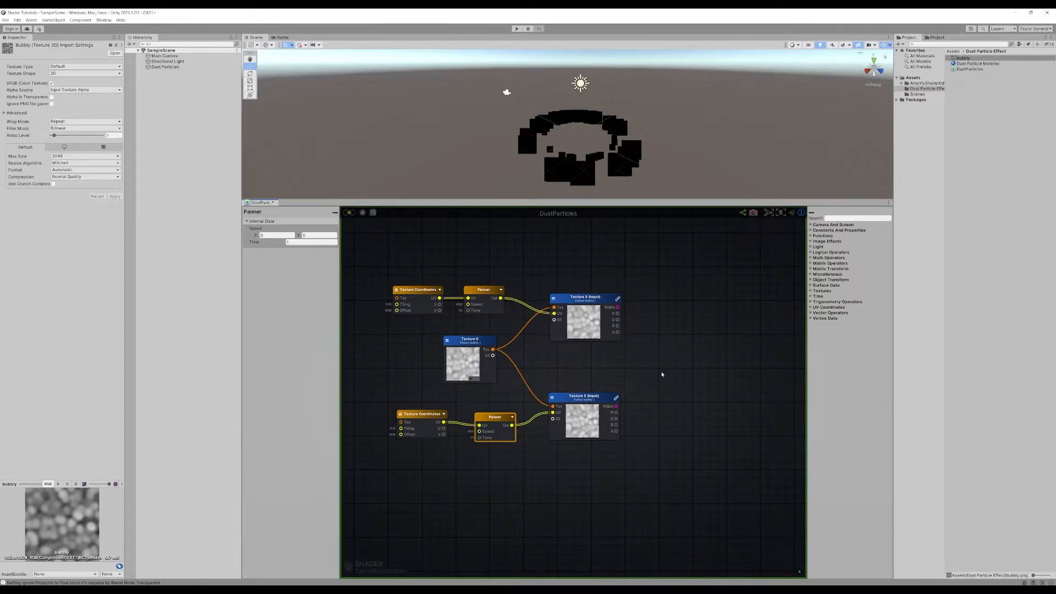
right_click(662, 374)
type("add")
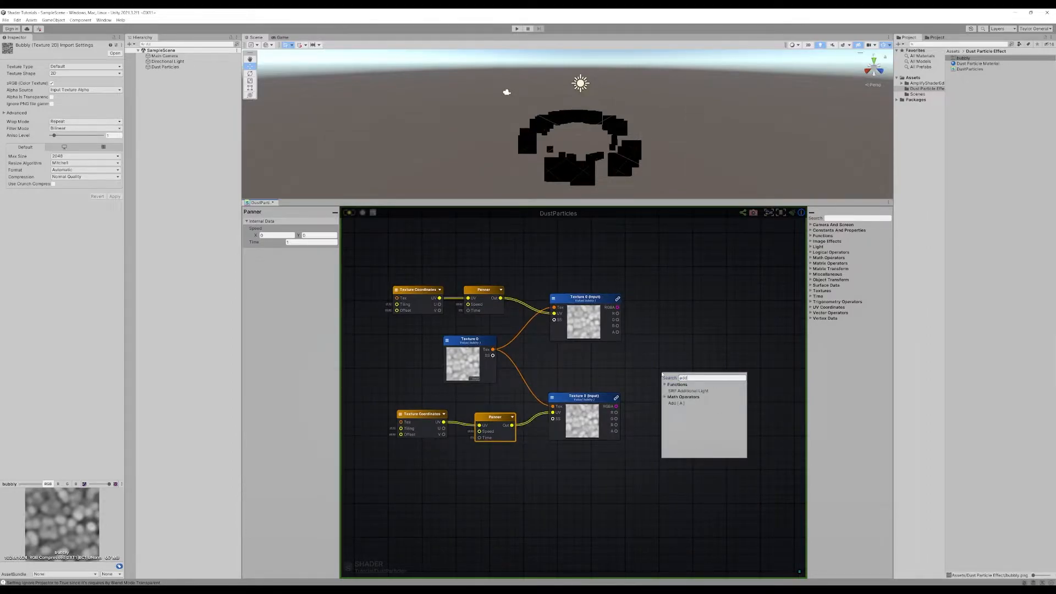
left_click(679, 404)
left_click_drag(684, 391, 685, 376)
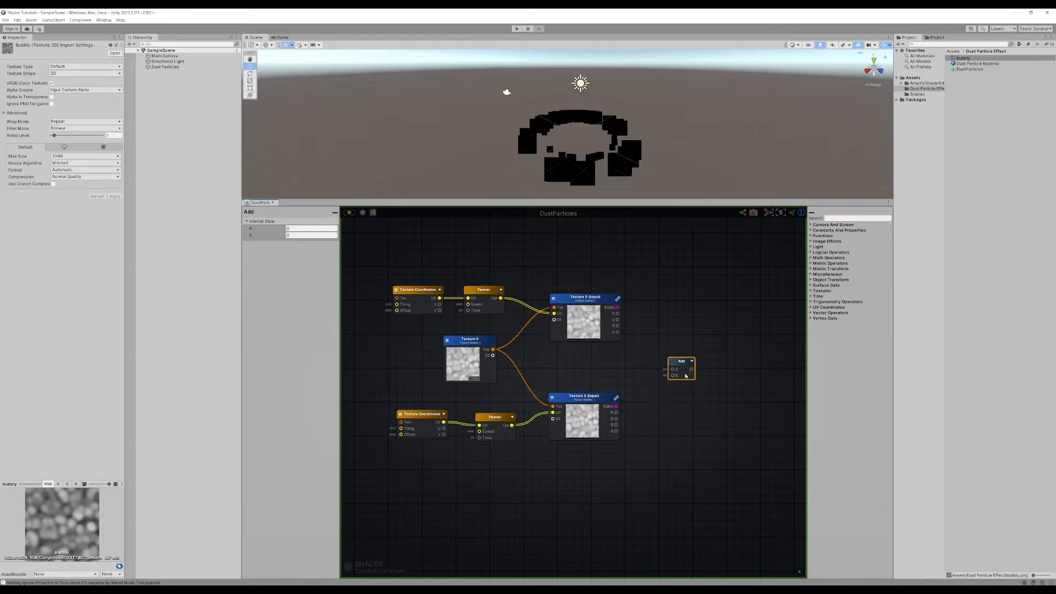
Step: Connect the R output of the upper texture sample to Add's A input and the lower one's to B
scroll(679, 444, "up", 2)
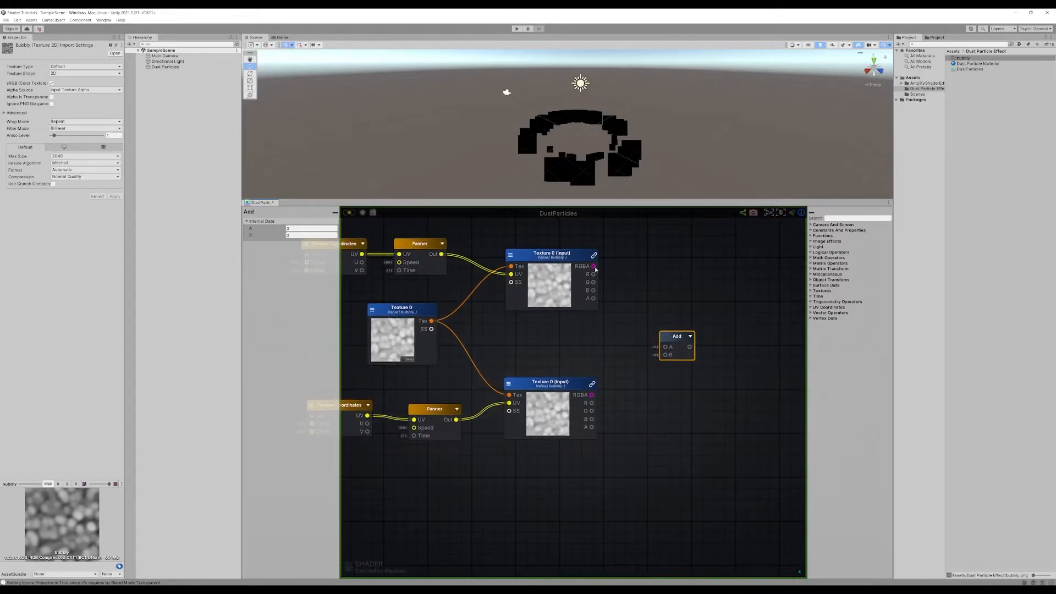
left_click_drag(594, 273, 663, 346)
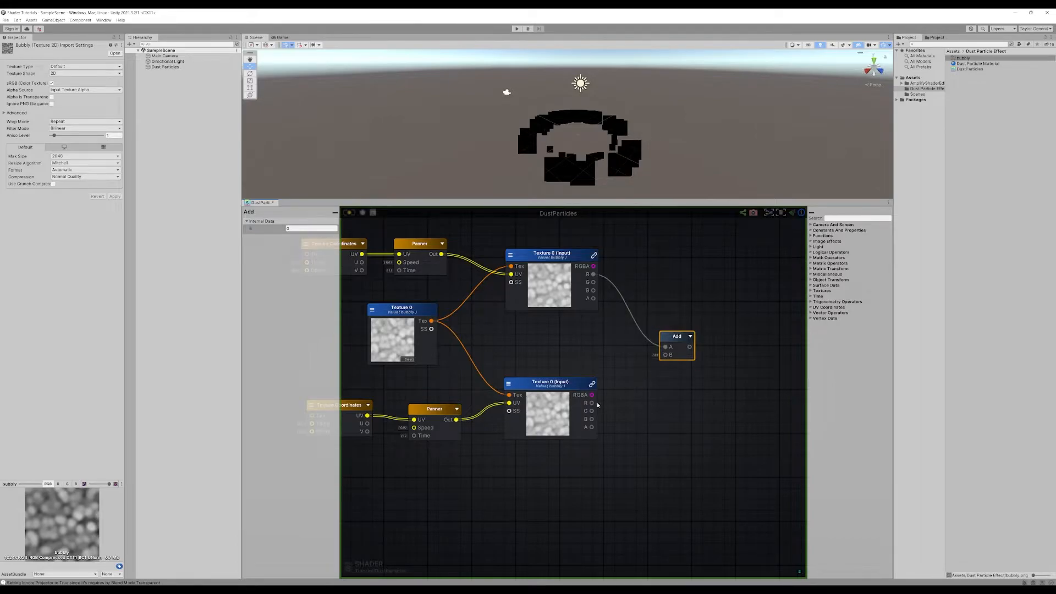
left_click_drag(592, 404, 666, 355)
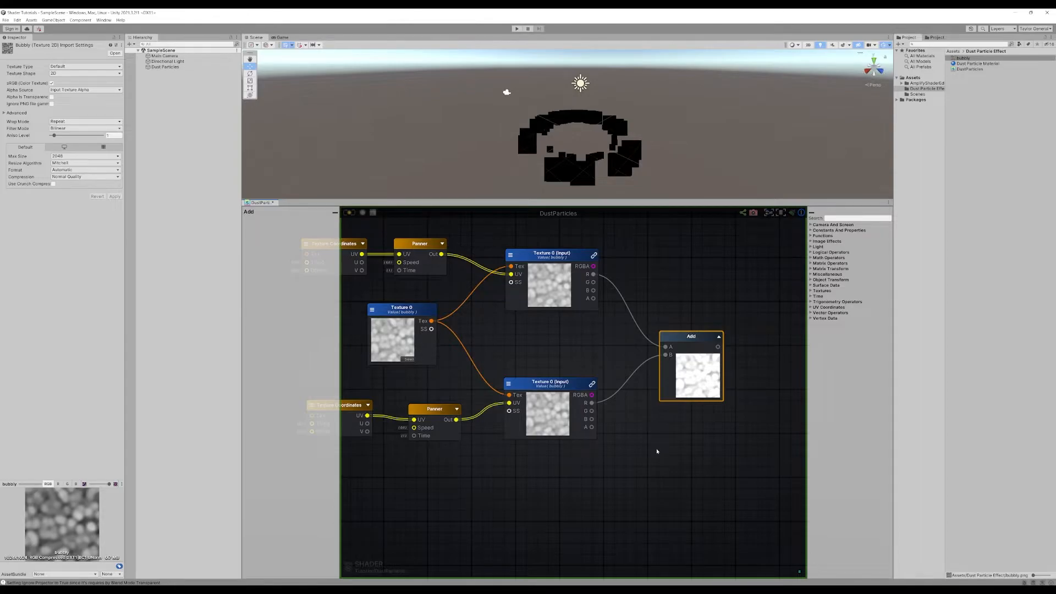
Step: Move the Add node closer to the two texture samples, midway between their outputs
scroll(657, 451, "down", 3)
scroll(668, 437, "up", 3)
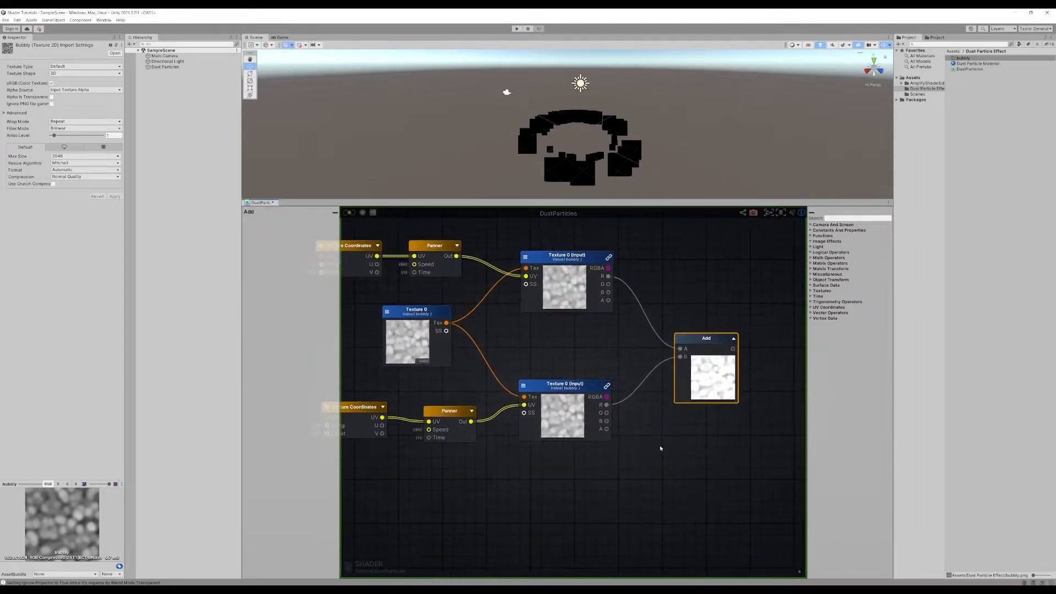
scroll(660, 448, "down", 1)
middle_click_drag(662, 444, 585, 439)
scroll(589, 435, "up", 3)
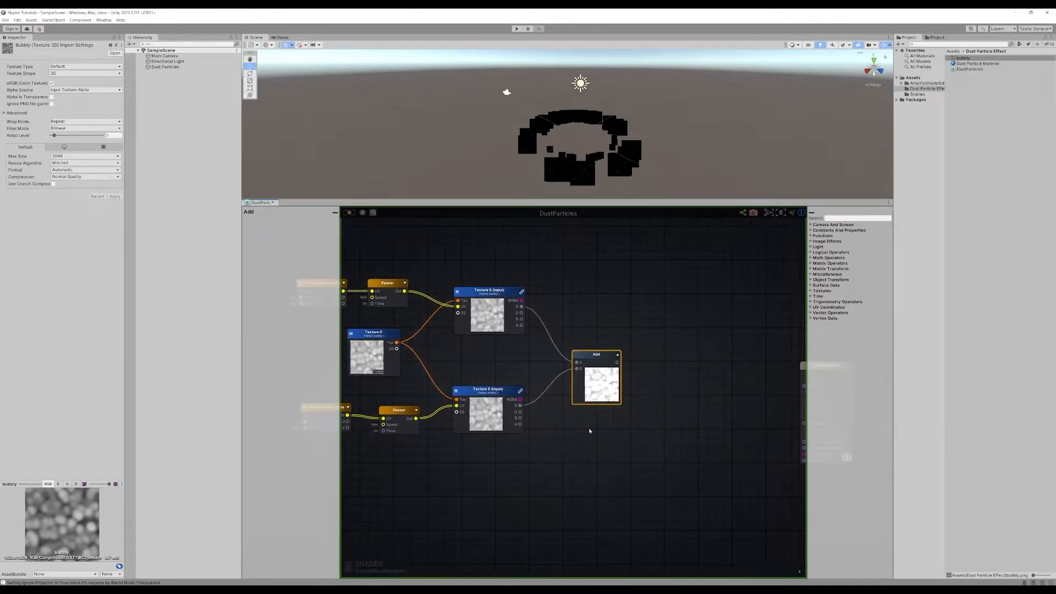
scroll(728, 373, "down", 3)
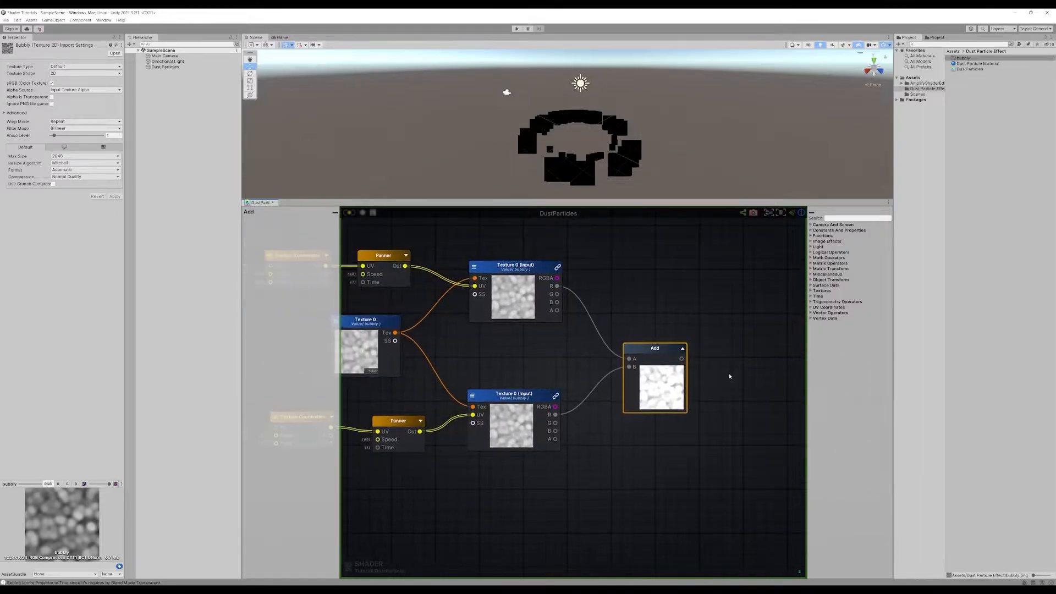
middle_click_drag(734, 384, 720, 381)
left_click_drag(679, 356, 656, 351)
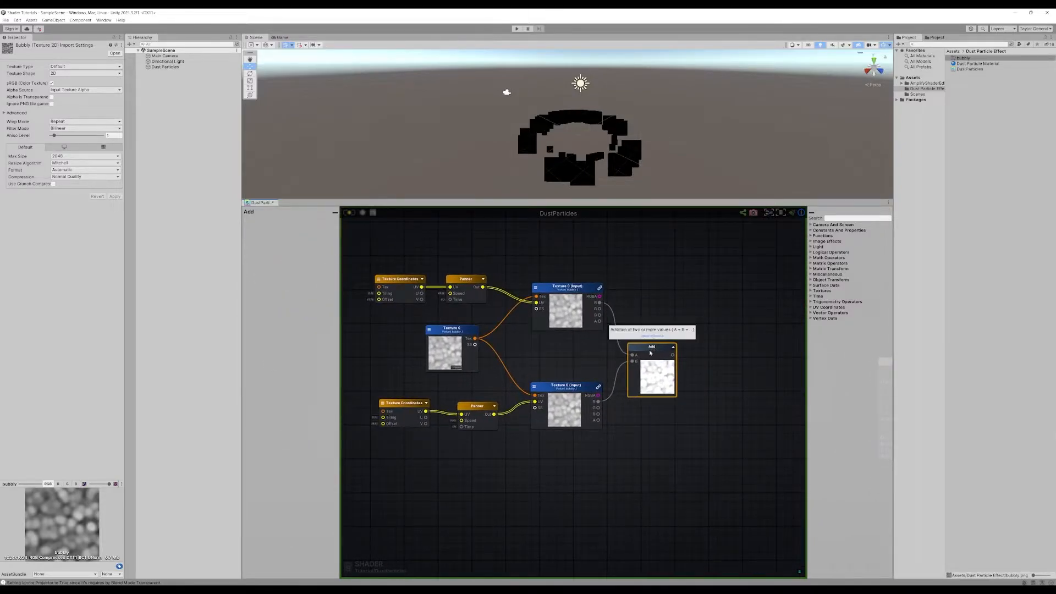
Step: Move the whole group of texture, panner and Add nodes farther away from the output node
middle_click_drag(554, 359, 608, 361)
left_click_drag(431, 444, 726, 267)
left_click_drag(621, 288, 508, 276)
left_click_drag(457, 220, 562, 268)
Step: Connect Add's output to a new Register Local Var node and name the variable panningTexture
key("r")
left_click(643, 363)
left_click_drag(606, 345, 657, 343)
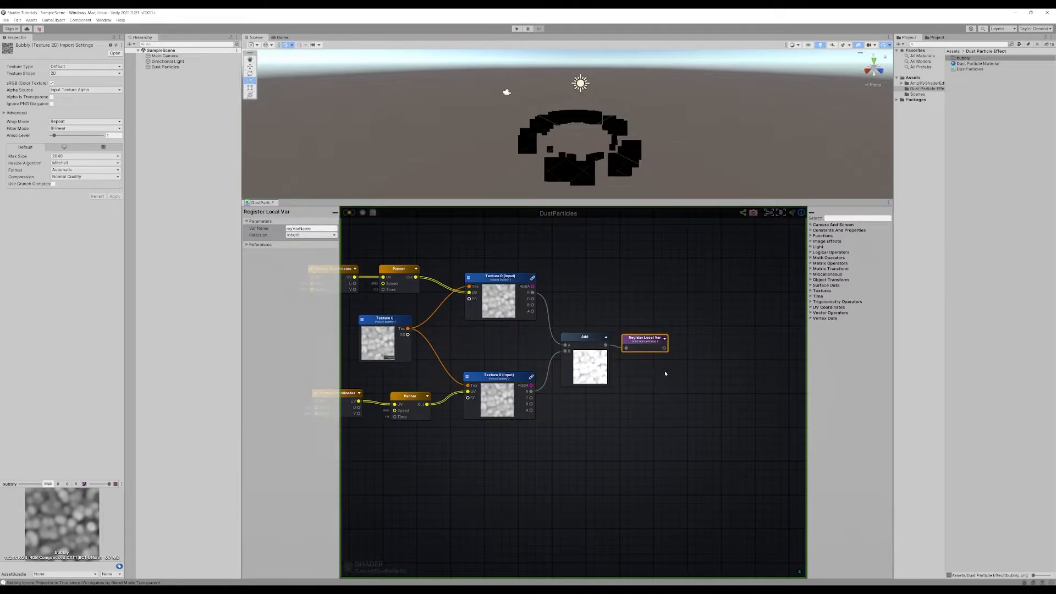
scroll(660, 374, "up", 3)
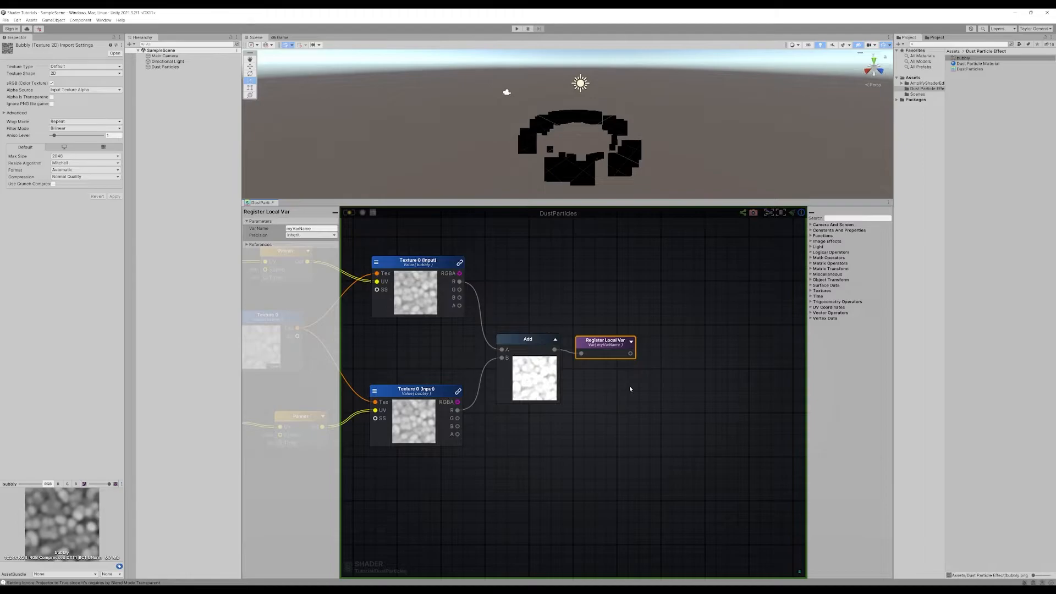
left_click(321, 227)
type("pa")
left_click(590, 405)
Step: Place a Get Local Var node in the empty area below the texture sampling nodes
scroll(590, 406, "down", 6)
middle_click_drag(590, 405, 695, 336)
scroll(626, 384, "up", 2)
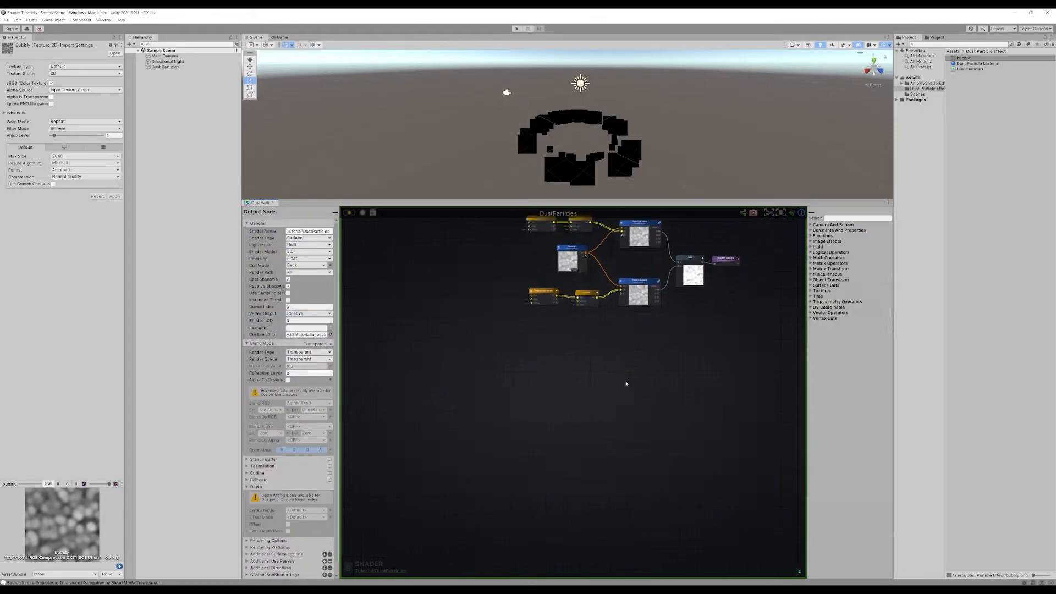
left_click(566, 411)
left_click(573, 413)
scroll(566, 394, "up", 4)
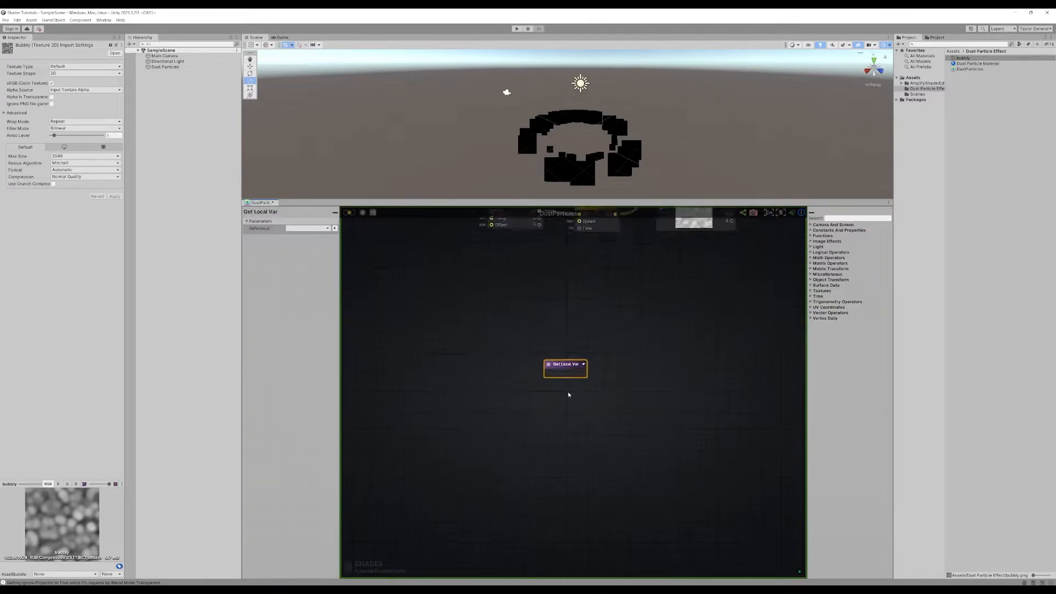
Step: Set the Get Local Var node's reference to panningTexture
left_click(567, 367)
left_click(572, 365)
scroll(633, 380, "down", 3)
middle_click_drag(639, 374, 531, 393)
left_click_drag(530, 389, 584, 392)
left_click(554, 400)
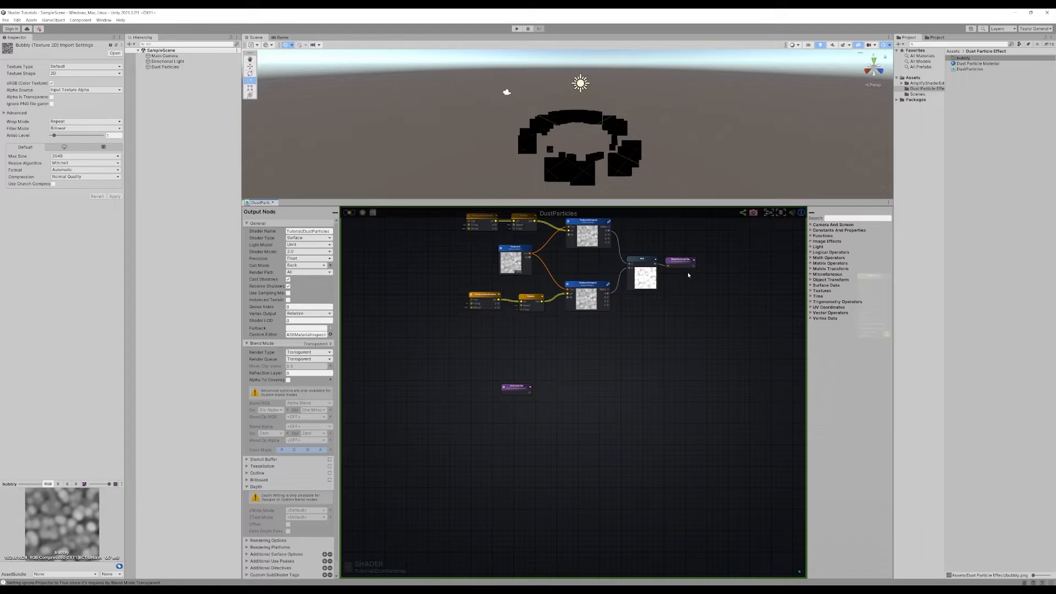
left_click(510, 391)
middle_click_drag(550, 391, 517, 450)
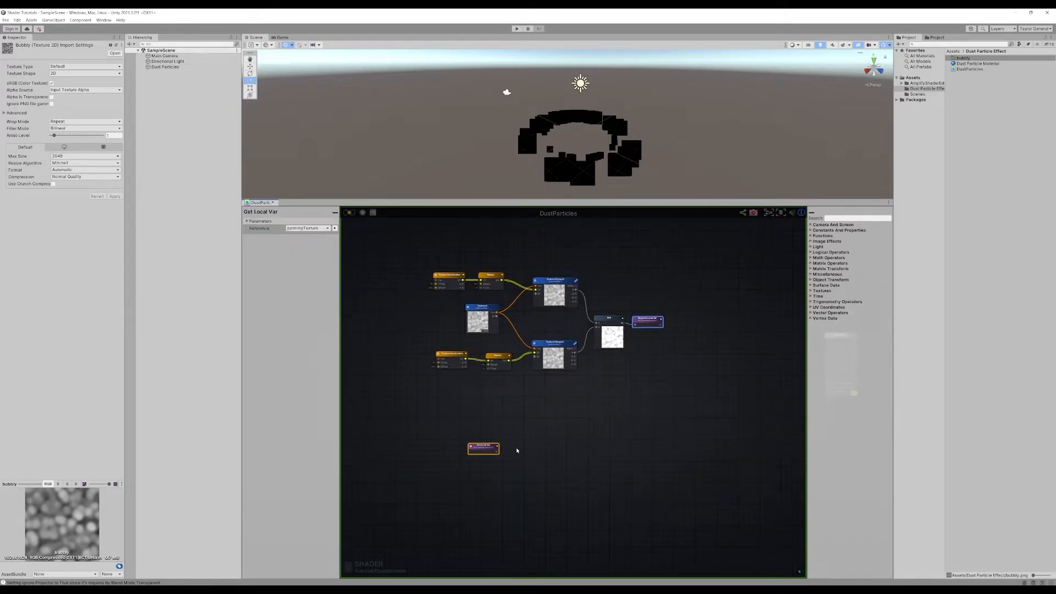
Step: Set the X speed of the upper Panner node to 0.1
scroll(484, 448, "up", 2)
scroll(533, 436, "down", 2)
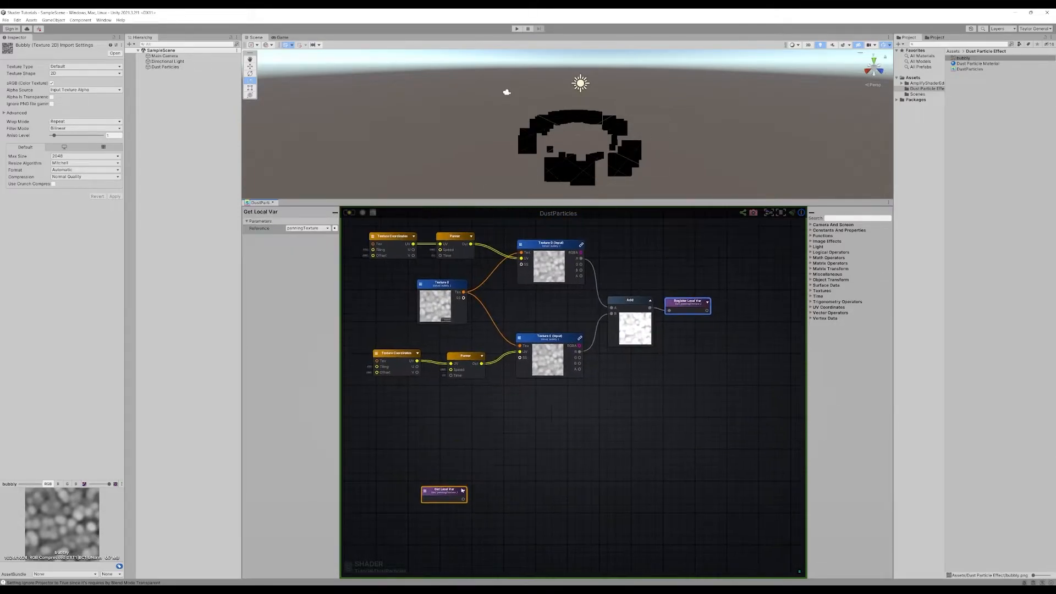
scroll(508, 370, "up", 3)
scroll(549, 358, "down", 1)
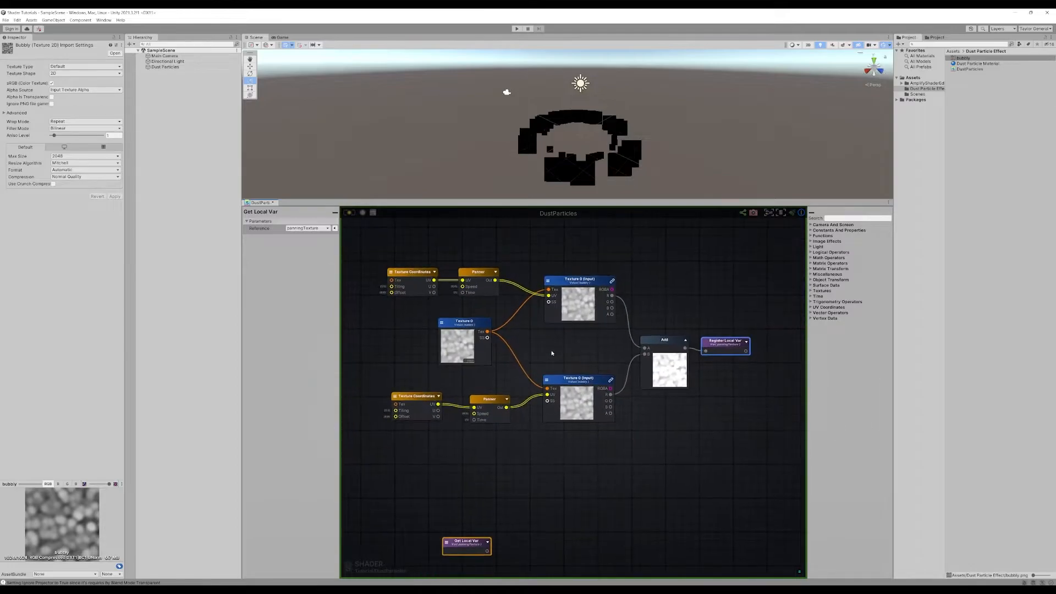
scroll(462, 291, "up", 2)
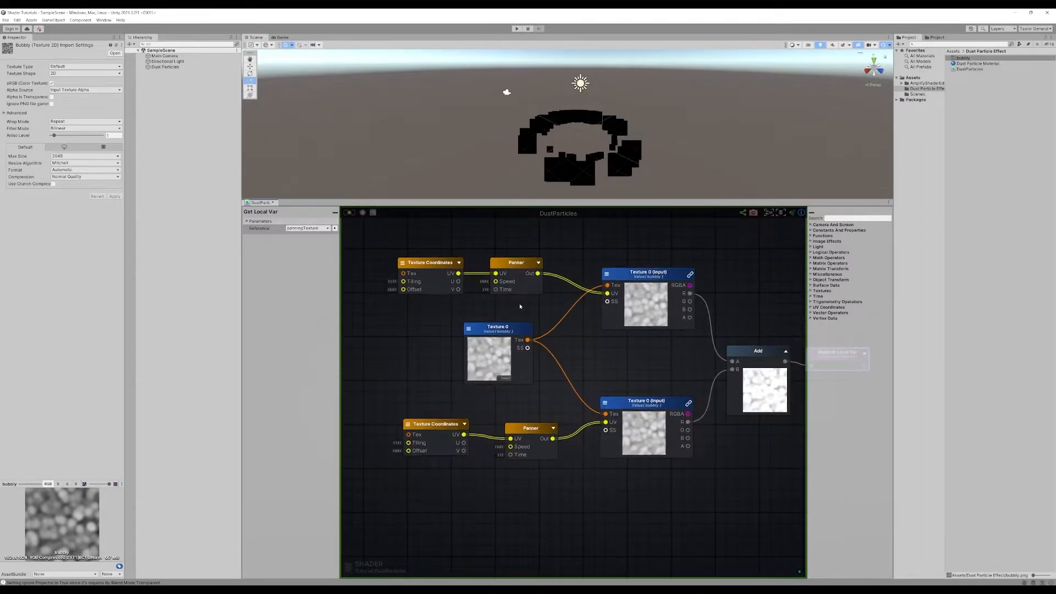
left_click(516, 263)
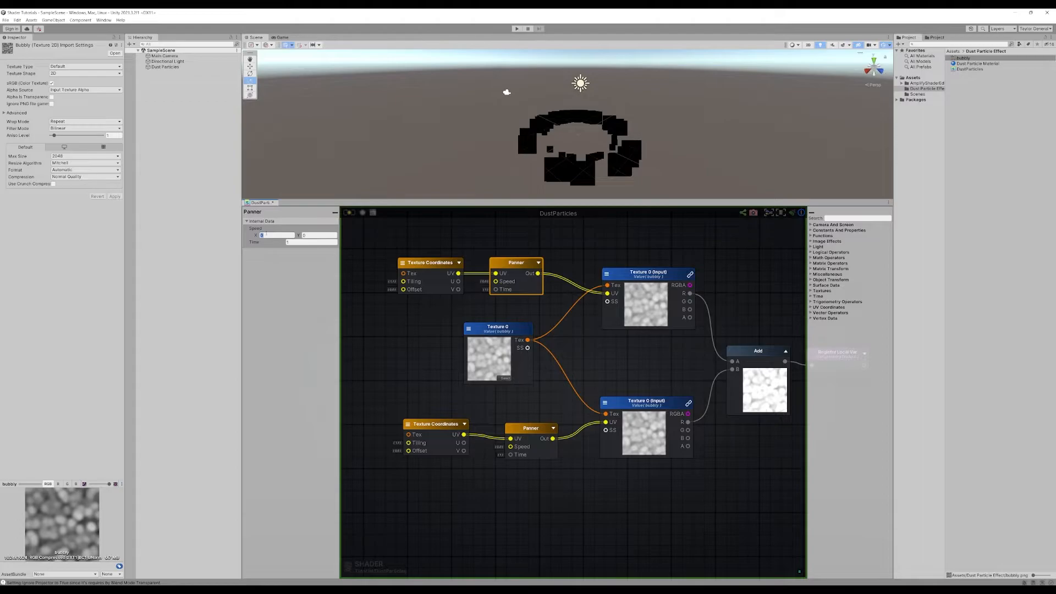
type("0.1")
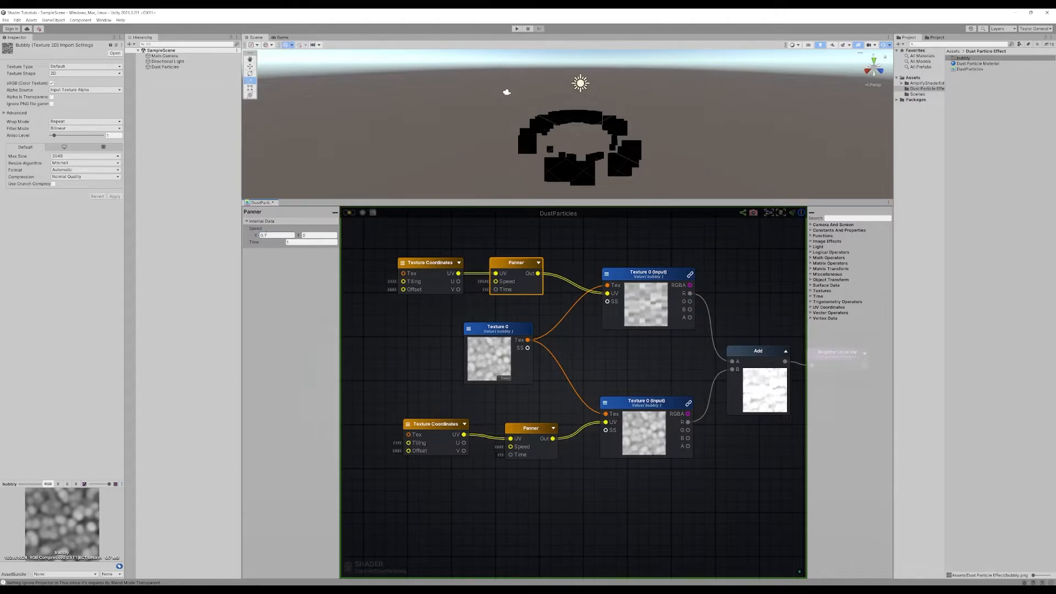
middle_click_drag(629, 364, 626, 352)
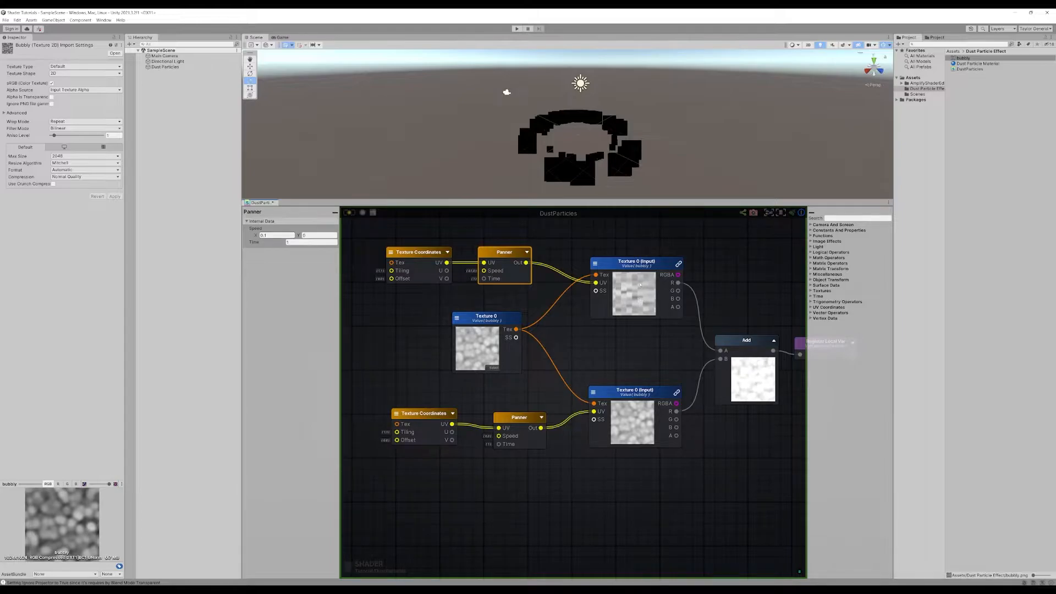
Step: Set the lower Panner node's speed to -0.1 in X and 0.05 in Y
left_click(642, 263)
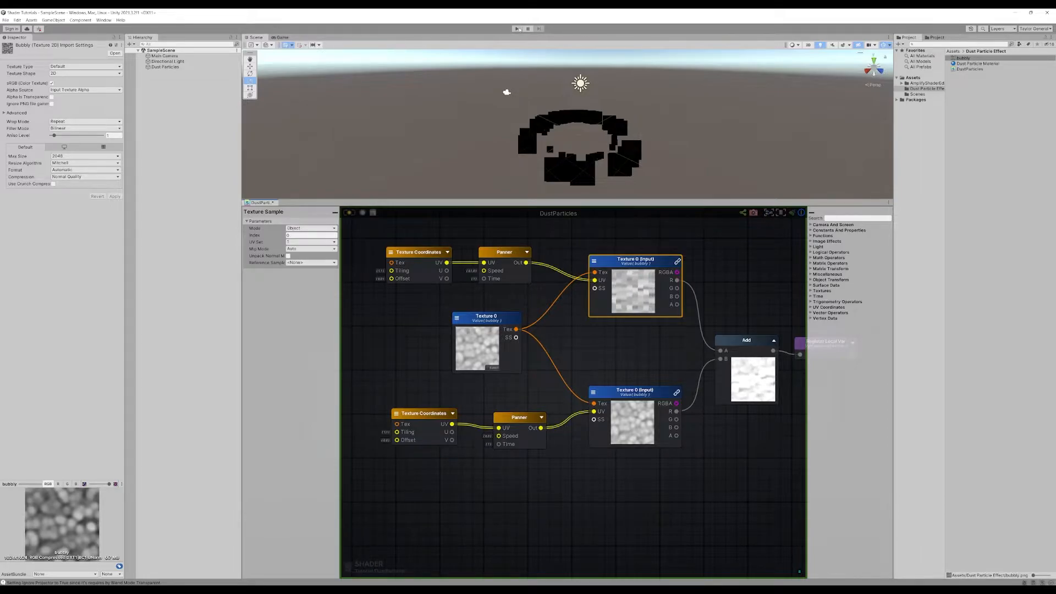
left_click(545, 287)
left_click(635, 393)
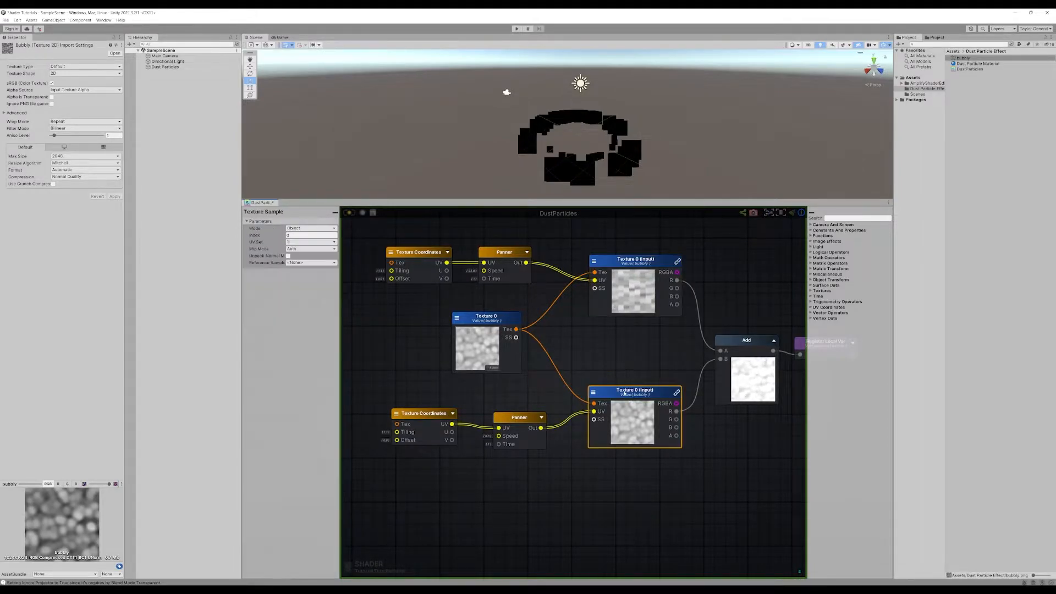
left_click(550, 340)
left_click(526, 419)
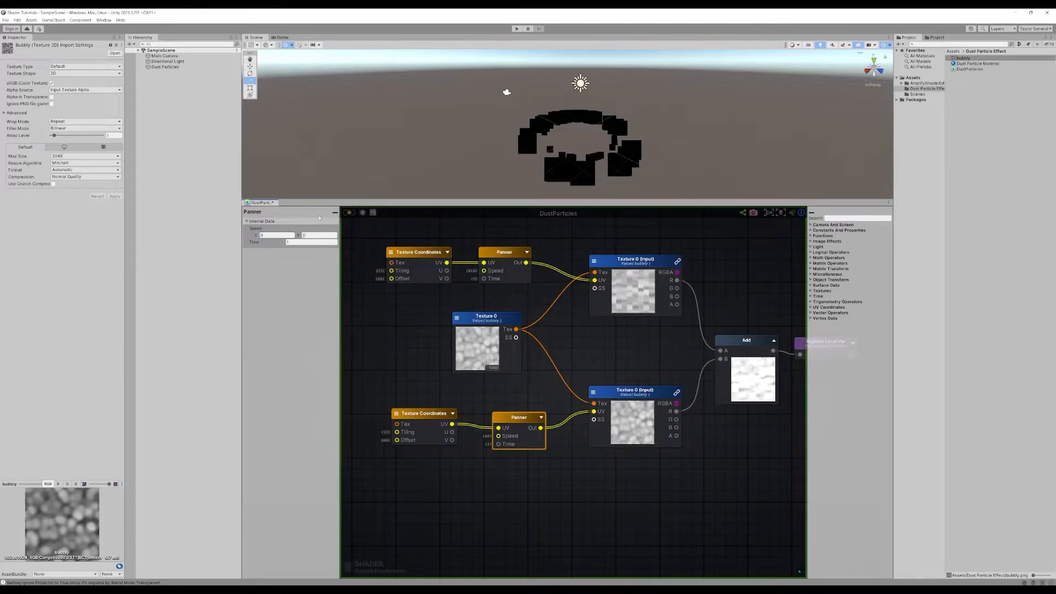
type("0.1")
left_click(311, 235)
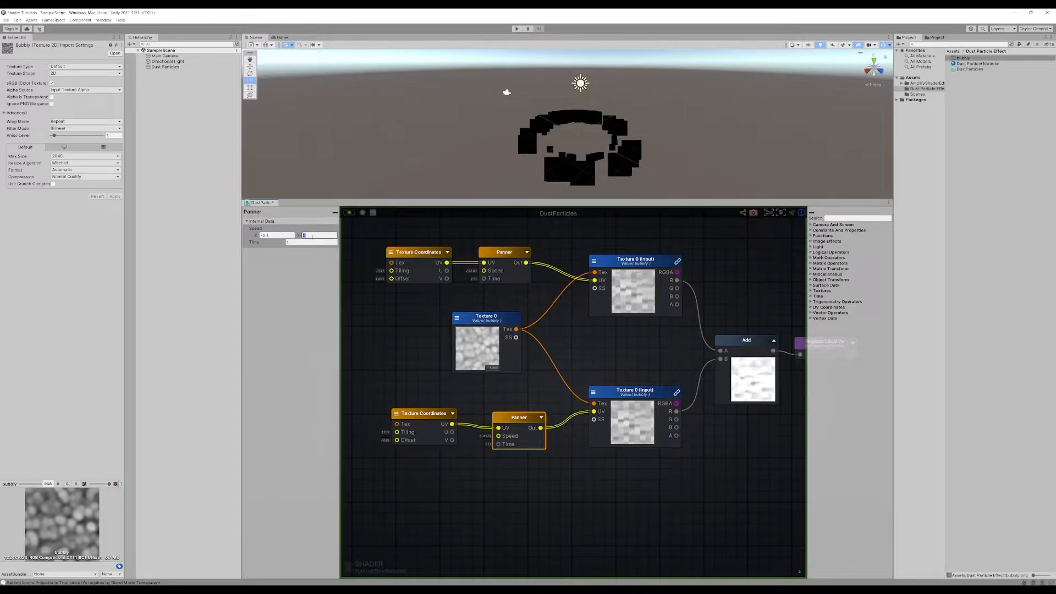
type("0.05")
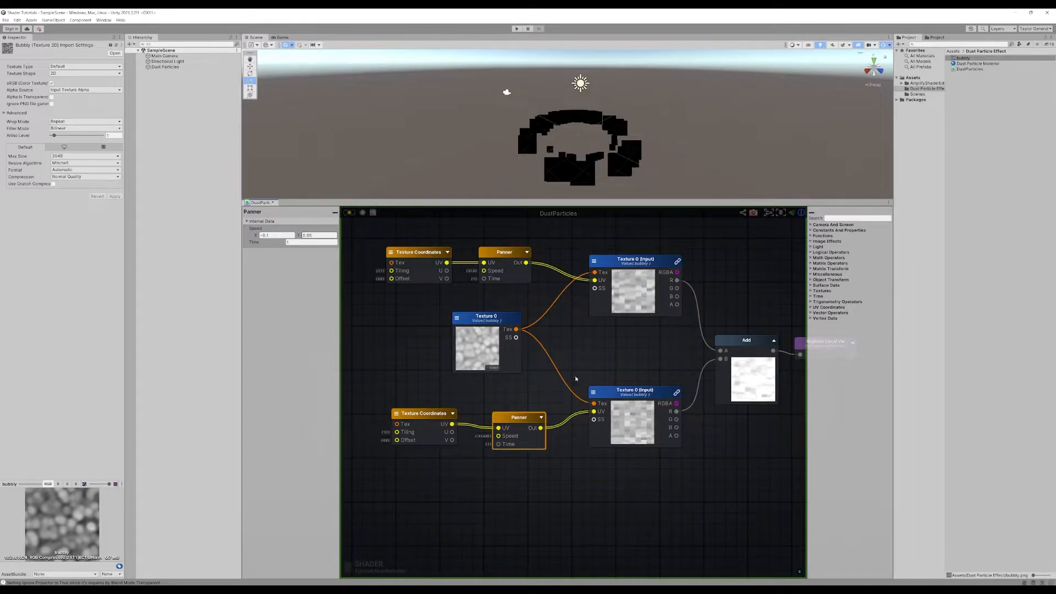
Step: Set the Y speed of the upper Panner node to -0.02
left_click(644, 271)
left_click(547, 351)
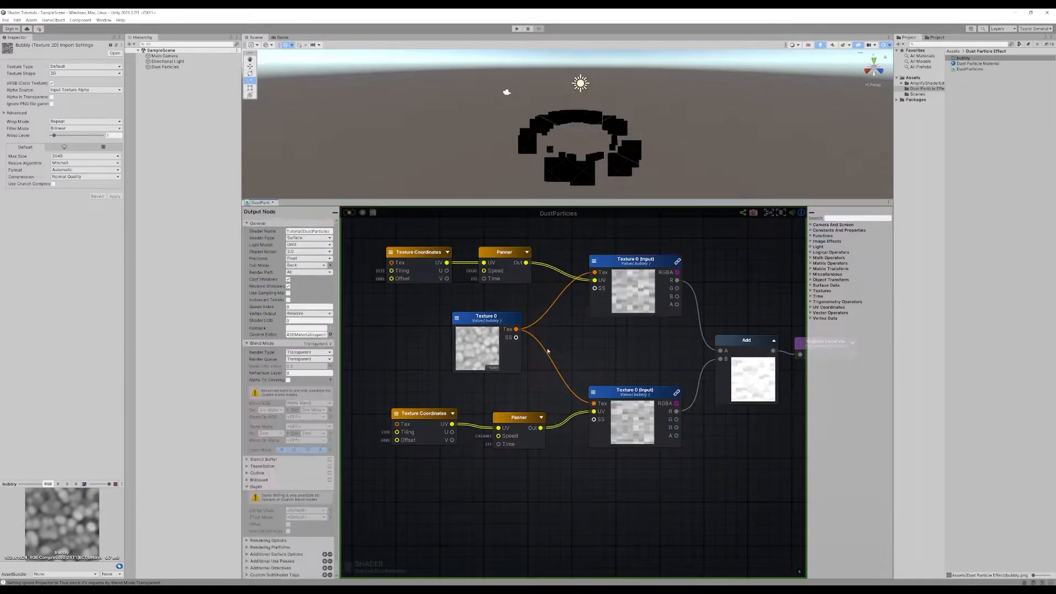
left_click(504, 269)
left_click(308, 235)
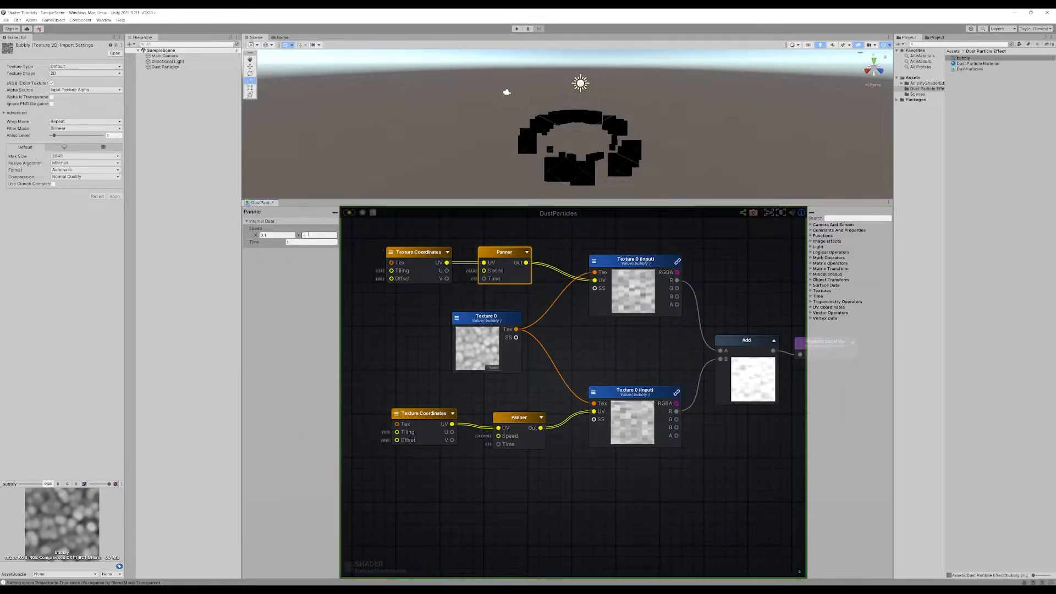
type("-0.1")
key("Return")
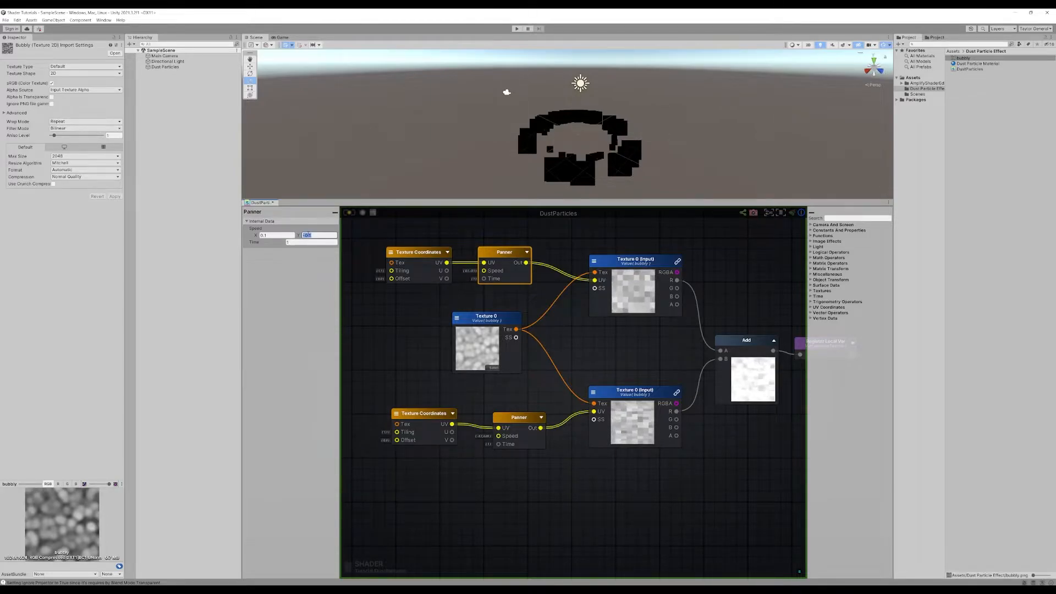
type("-")
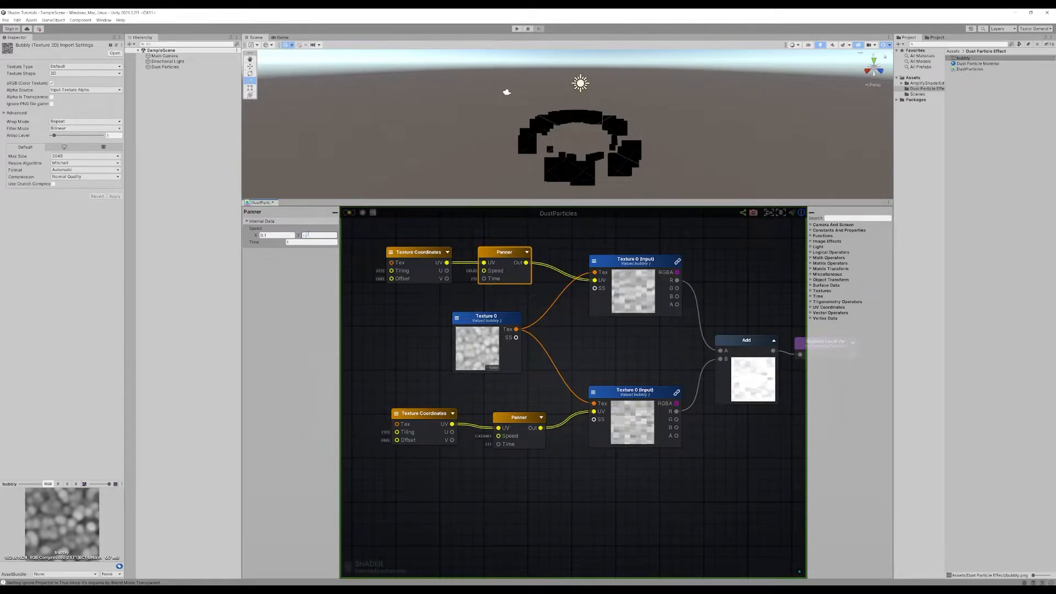
type("0.02")
left_click(586, 358)
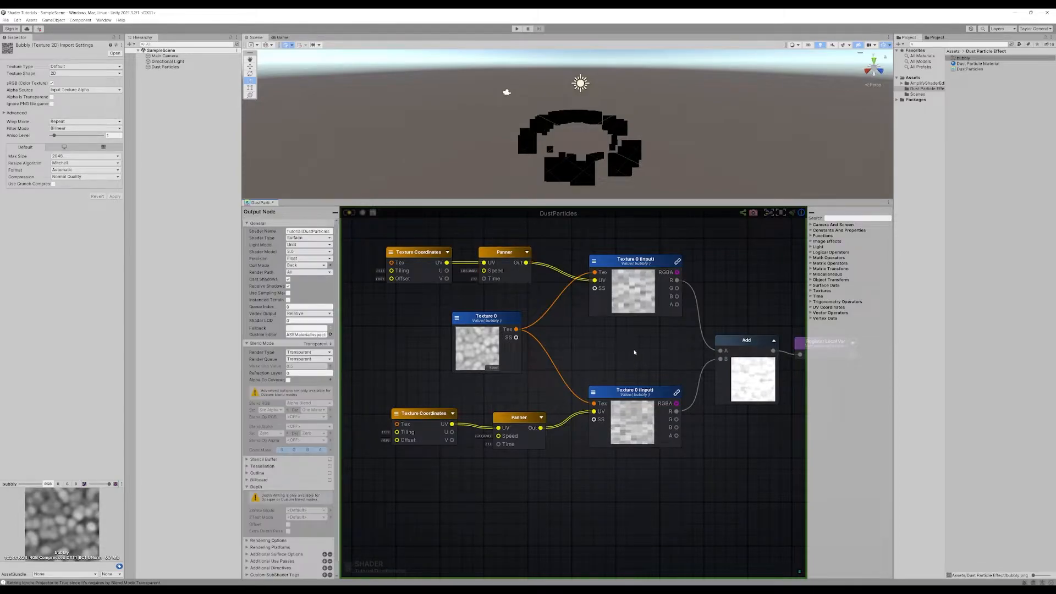
Step: Examine the combined panning preview on the Add node and the node chain that feeds it
scroll(586, 359, "down", 4)
scroll(586, 358, "up", 4)
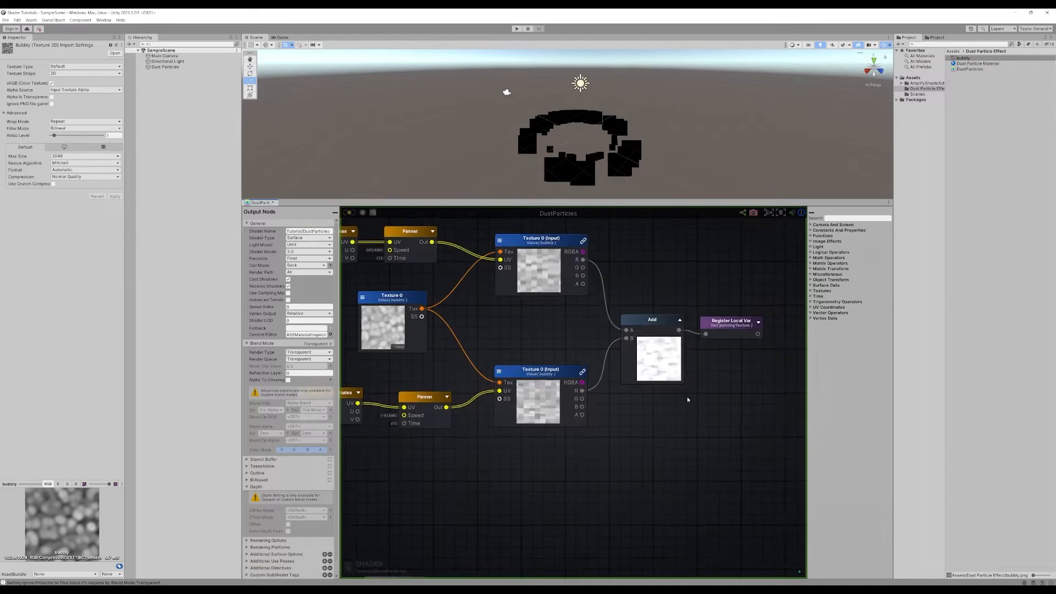
left_click(674, 377)
scroll(655, 412, "down", 3)
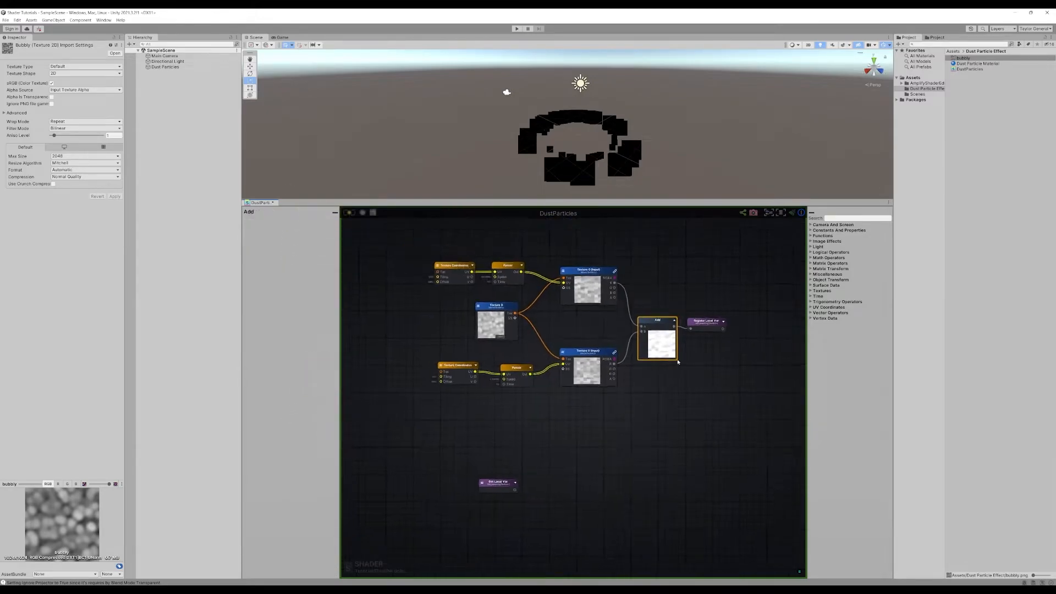
scroll(574, 329, "up", 3)
scroll(573, 328, "down", 2)
scroll(552, 326, "up", 1)
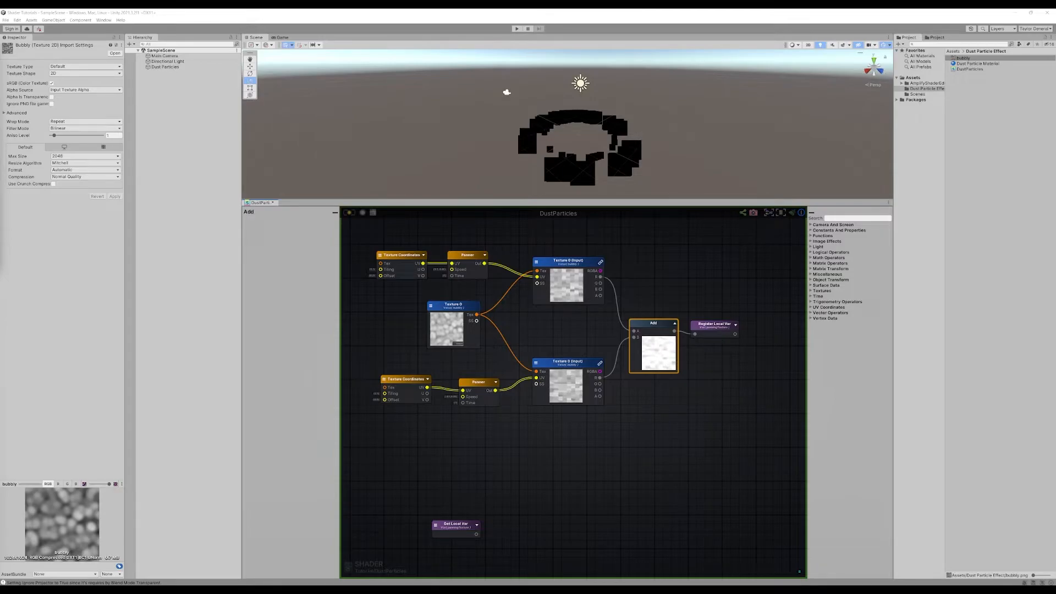
Step: Connect the Get Local Var node, placed beside the output node, to the Emission input and save the shader
middle_click_drag(662, 404, 551, 349)
scroll(403, 344, "down", 5)
left_click_drag(377, 410, 624, 323)
scroll(625, 323, "up", 5)
left_click_drag(573, 345, 663, 333)
middle_click_drag(475, 291, 559, 303)
scroll(586, 301, "down", 3)
left_click(587, 344)
left_click(615, 339)
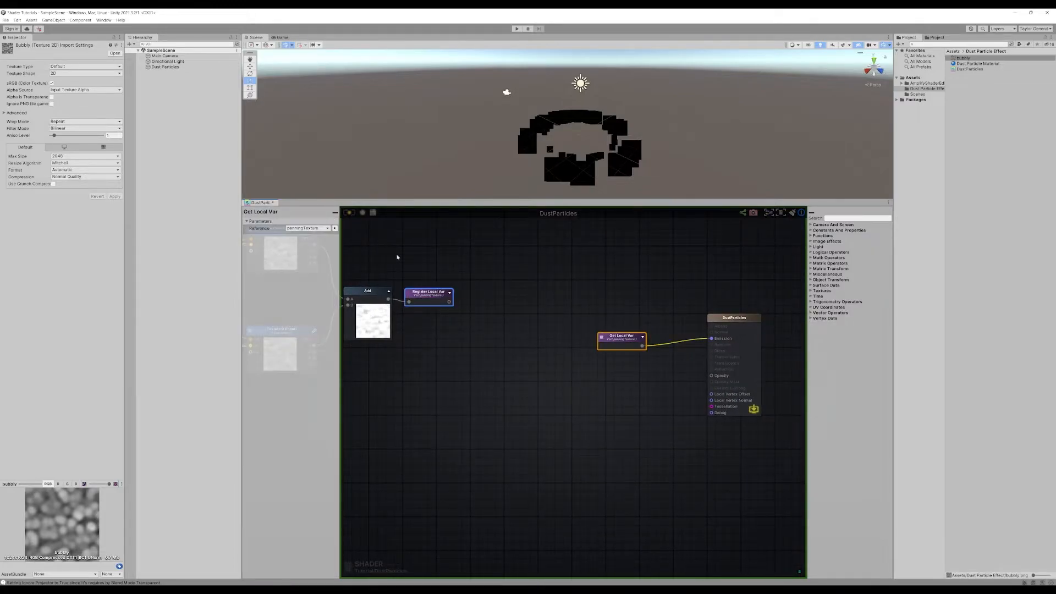
scroll(624, 148, "up", 5)
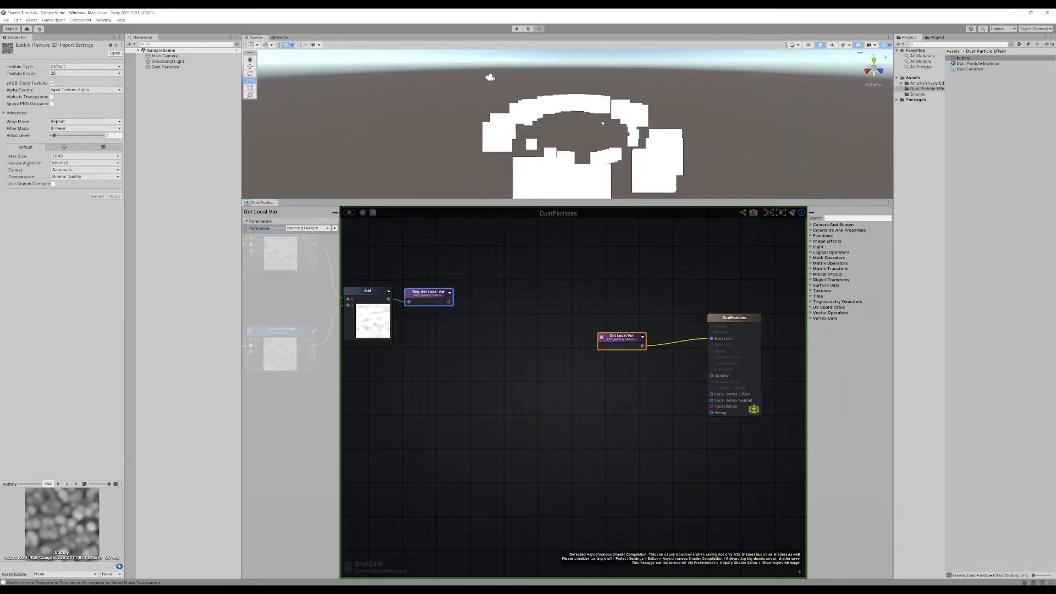
Step: Assign the bubbly texture to the Texture 0 slot of Dust Particle Material and inspect the particles in the scene
left_click(165, 66)
left_click(978, 63)
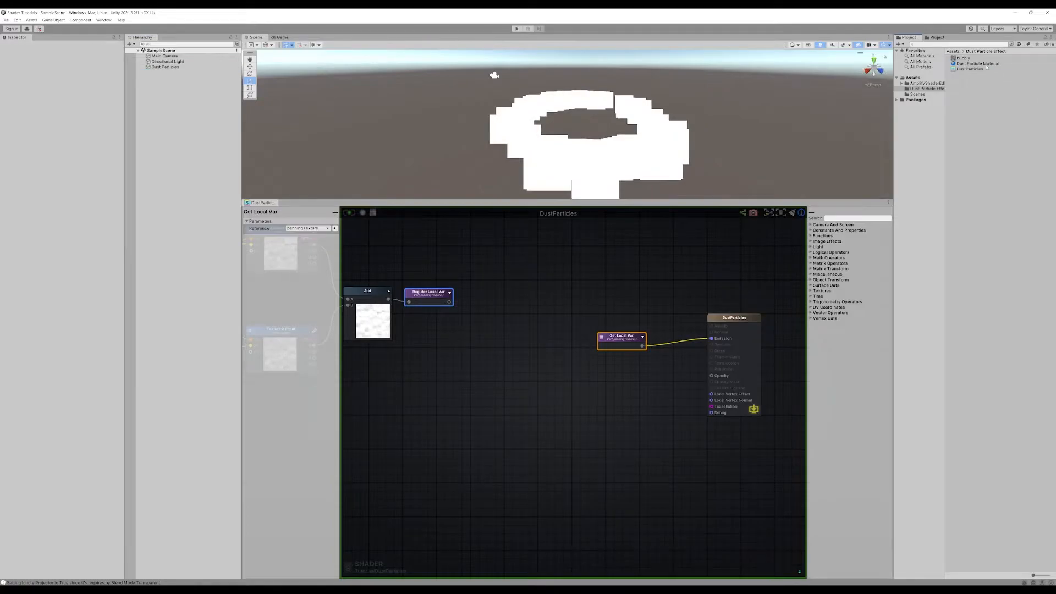
left_click(116, 99)
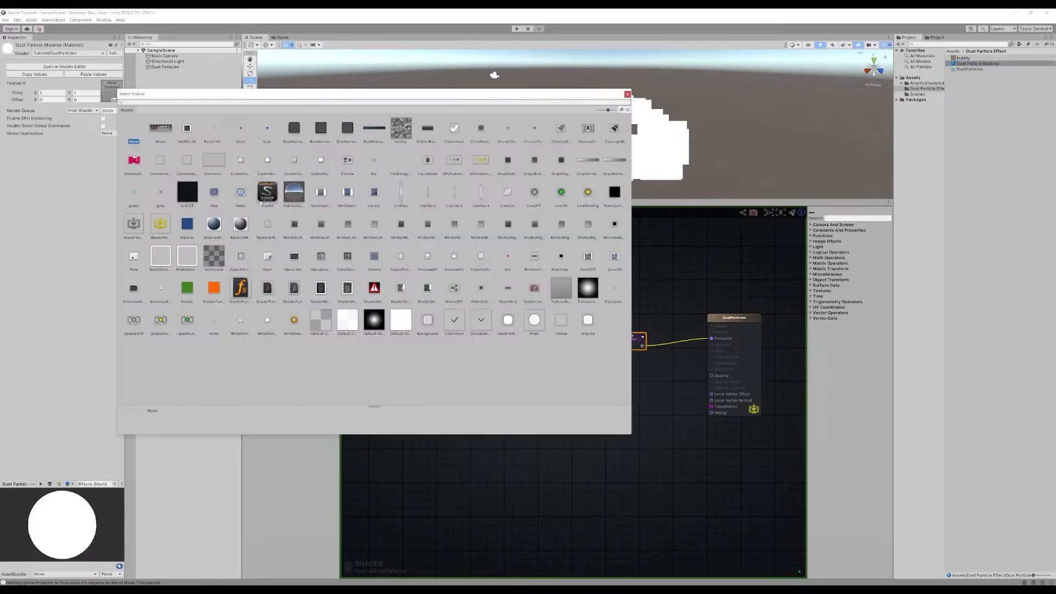
double_click(399, 132)
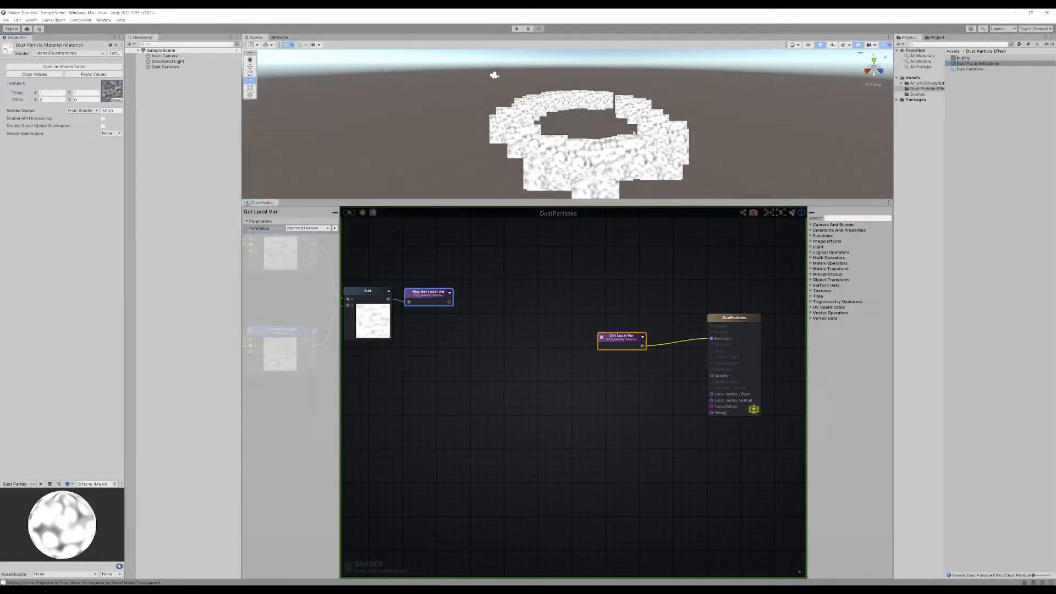
scroll(597, 107, "up", 4)
middle_click_drag(622, 108, 614, 147)
scroll(583, 141, "down", 4)
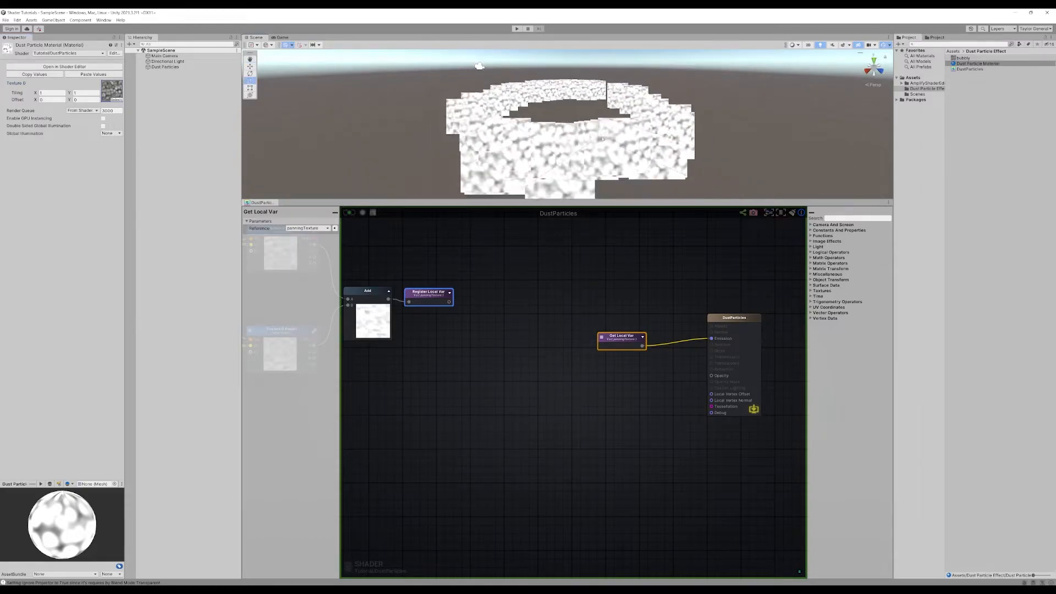
Step: Move the Get Local Var node slightly up to sit nearly level with the output node's Emission input
mouse_move(573, 136)
right_mouse_down()
mouse_move(623, 163)
mouse_move(558, 143)
mouse_move(577, 141)
right_mouse_up()
left_click_drag(621, 336, 617, 325)
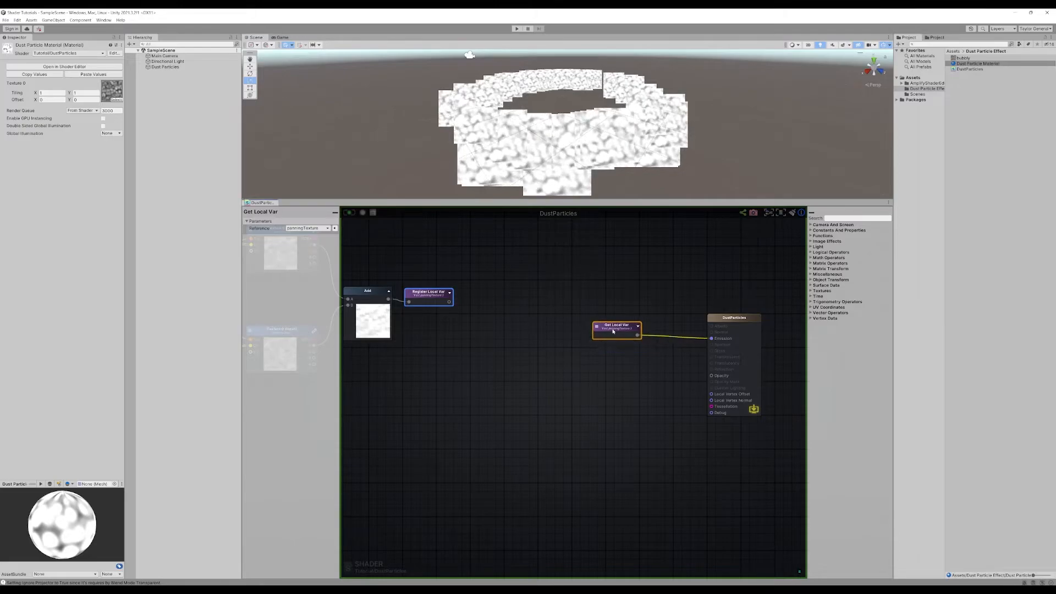
right_click_drag(629, 373, 660, 354)
scroll(493, 351, "down", 1)
scroll(493, 352, "down", 1)
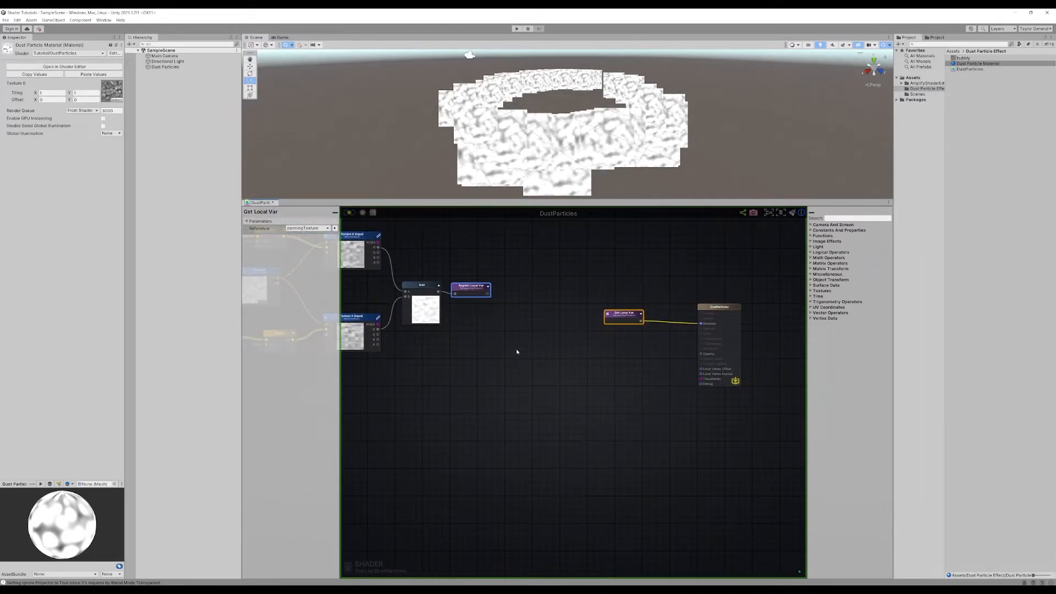
Step: Add a second Get Local Var node below the texture sampling chain and set its reference to panningTexture
right_click_drag(504, 353, 651, 368)
scroll(652, 368, "down", 1)
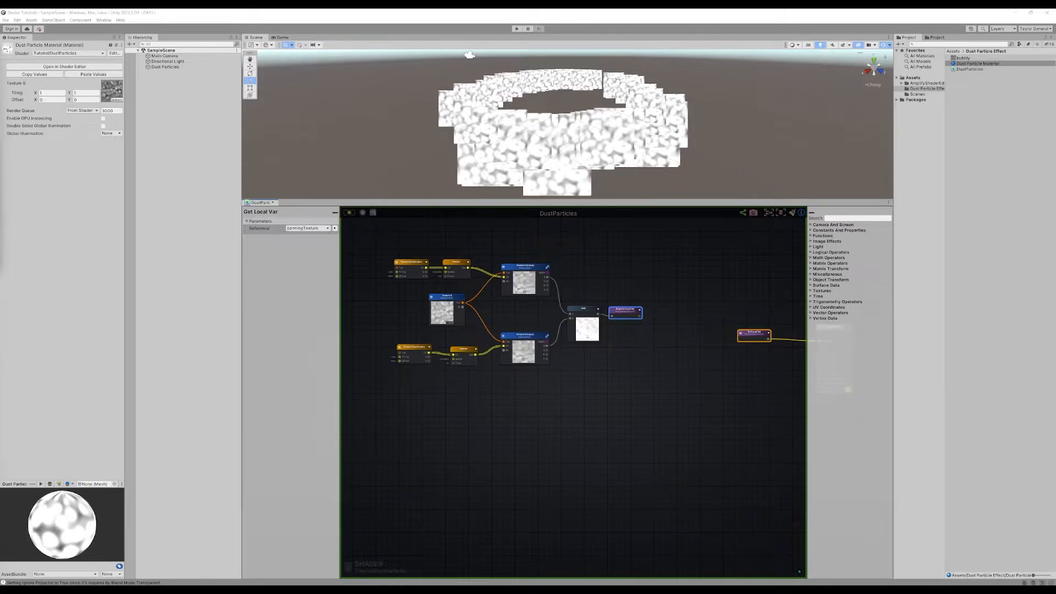
mouse_move(613, 389)
right_mouse_down()
mouse_move(431, 394)
mouse_move(599, 388)
right_mouse_up()
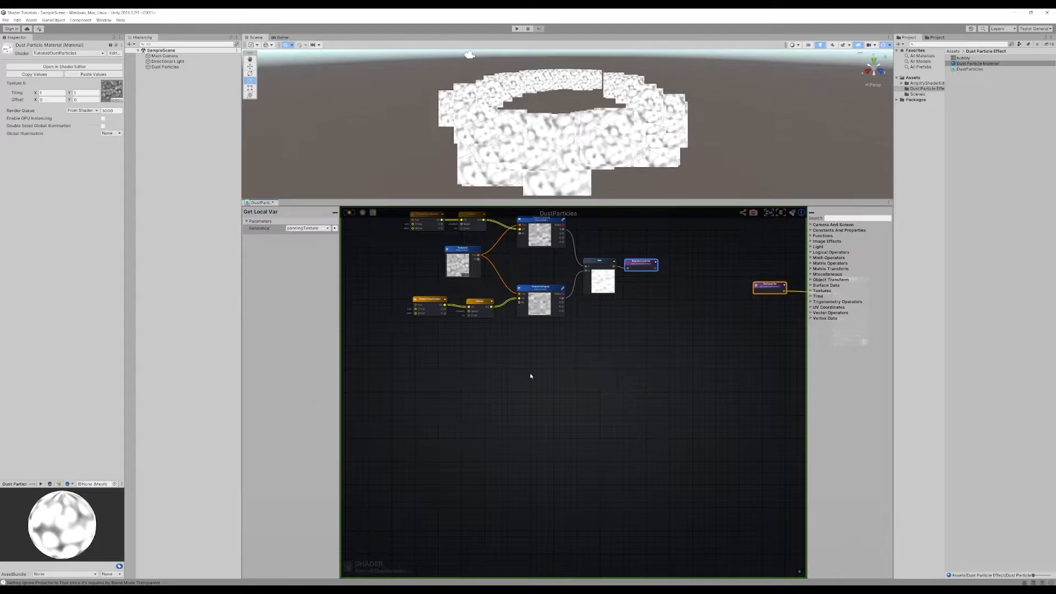
left_click(648, 297)
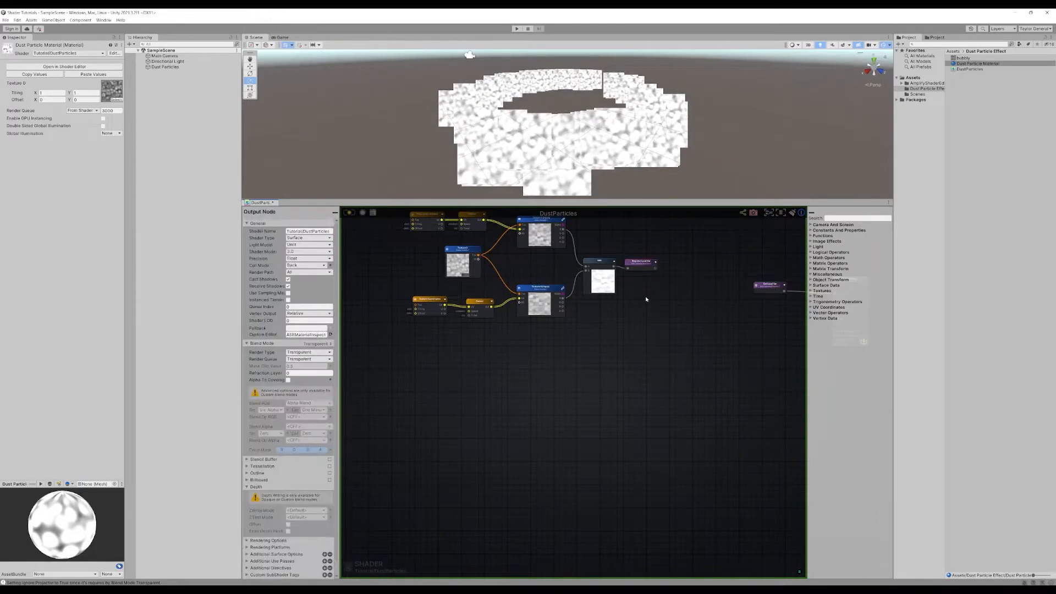
key("g")
left_click(472, 370)
mouse_move(506, 373)
right_mouse_down()
mouse_move(550, 364)
mouse_move(500, 392)
right_mouse_up()
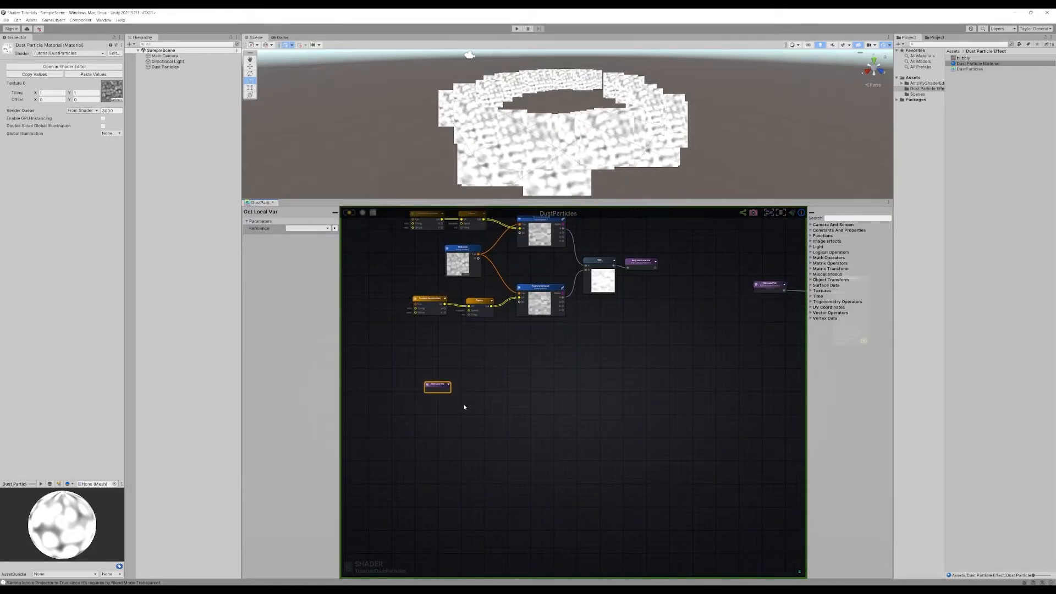
scroll(501, 359, "up", 5)
left_click(501, 362)
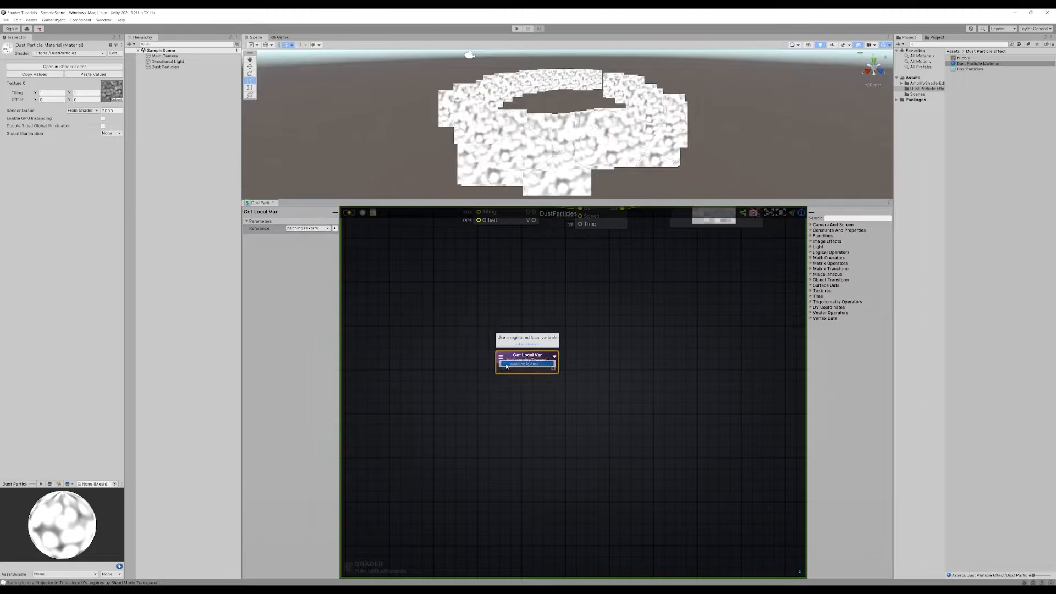
scroll(566, 420, "down", 4)
scroll(523, 388, "up", 4)
right_click_drag(511, 390, 518, 351)
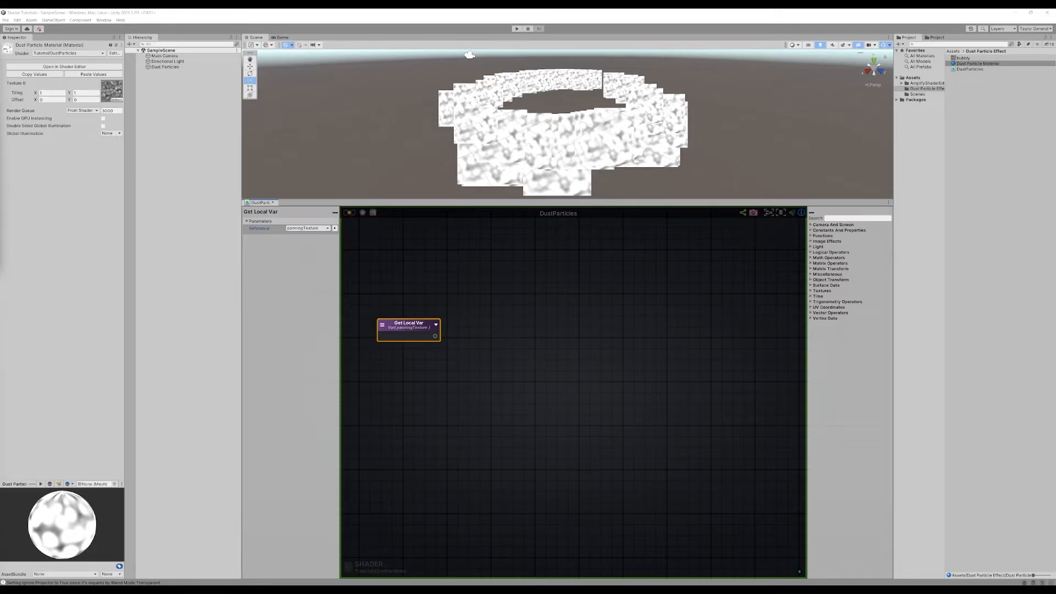
Step: Add a Texture Coordinates node below the new Get Local Var node
left_click(509, 425)
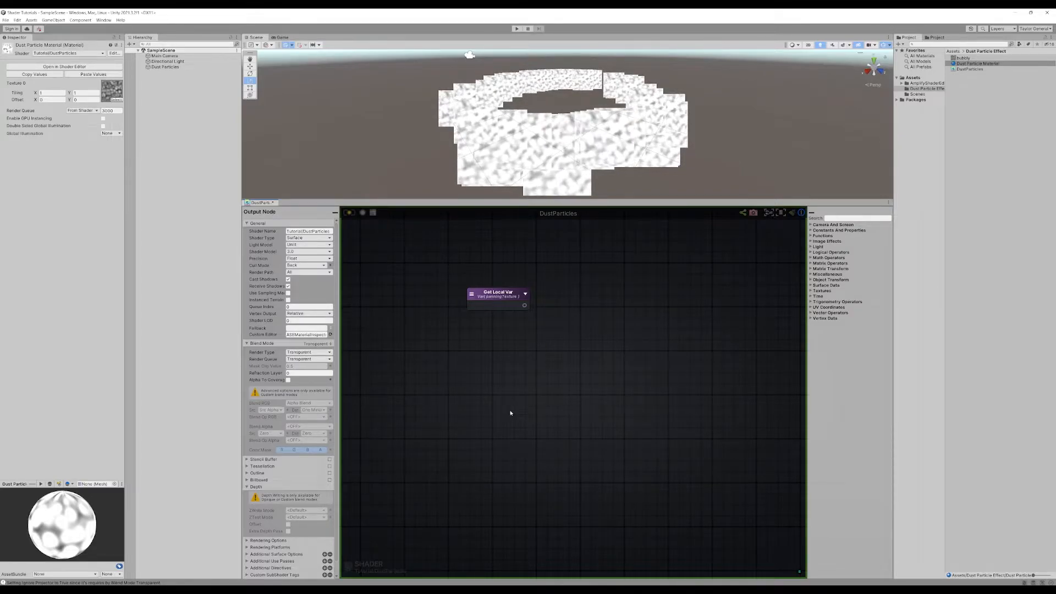
right_click(513, 407)
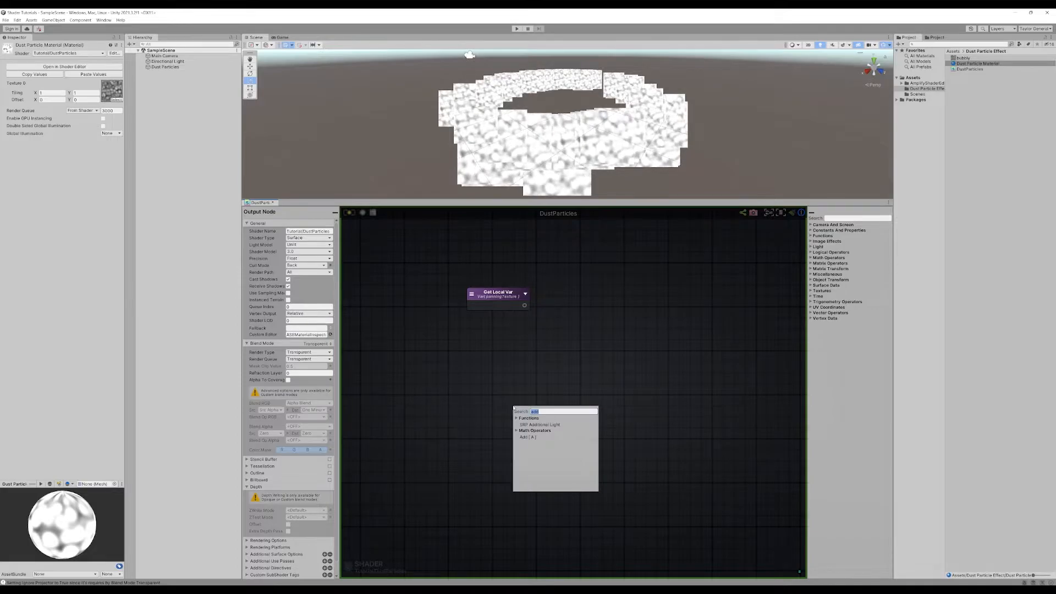
left_click(435, 370)
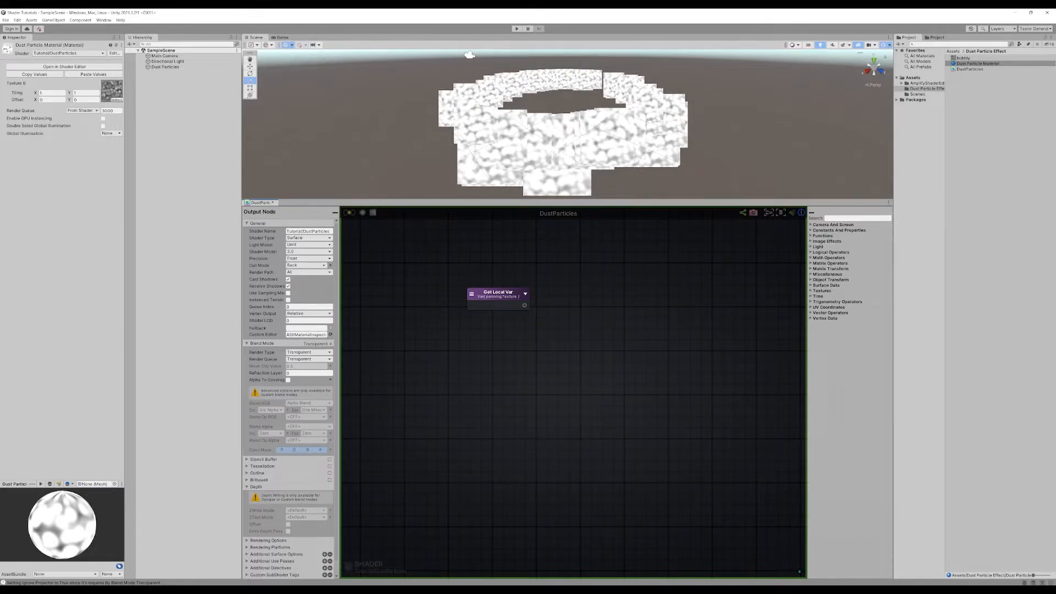
right_click(498, 411)
type("texture")
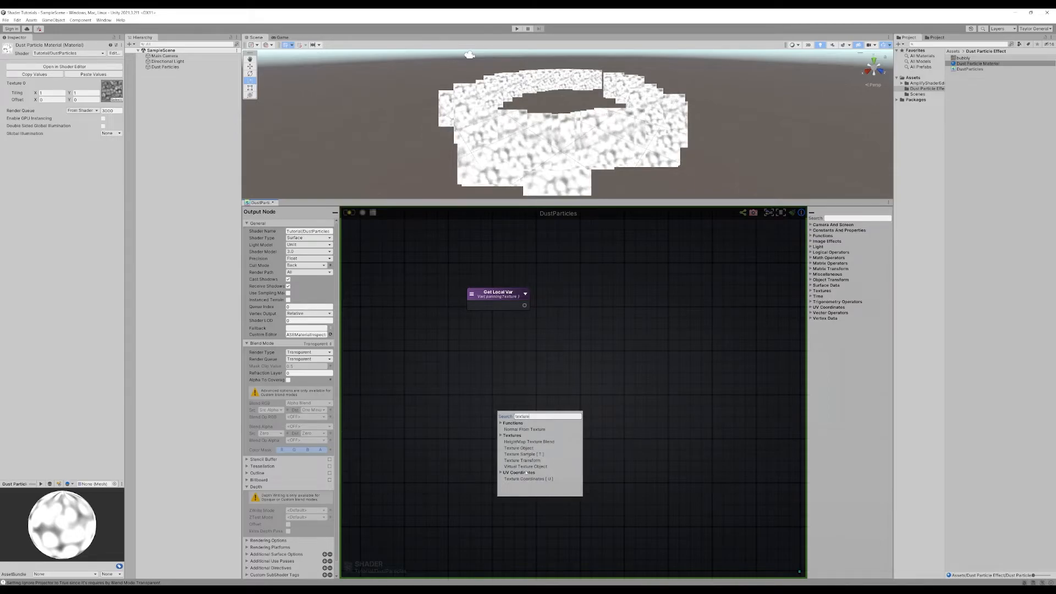
left_click(528, 479)
left_click_drag(530, 418, 483, 401)
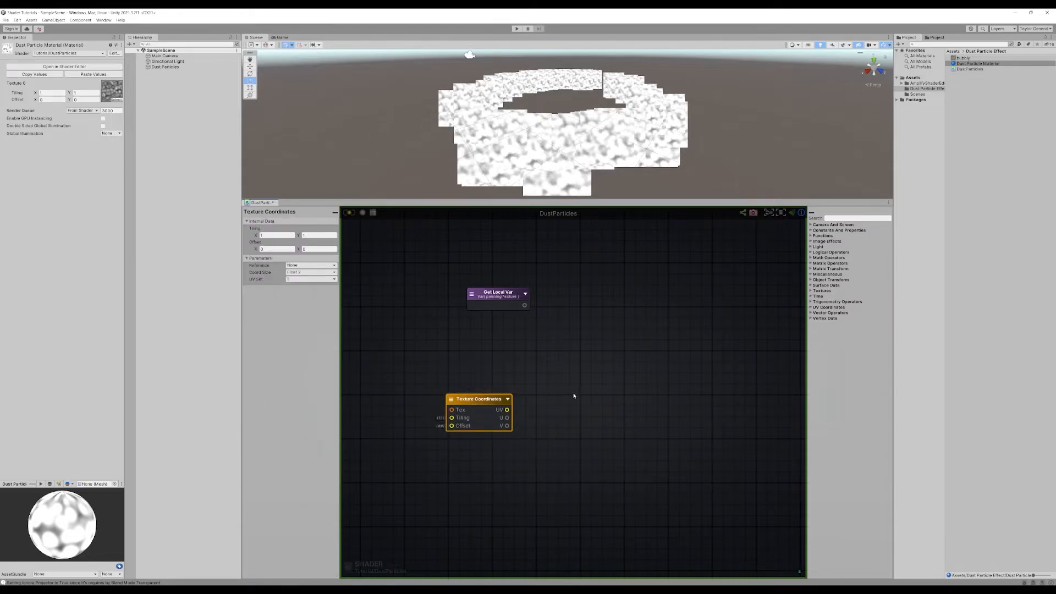
Step: Add a Remap node beside the Texture Coordinates node and connect the UV output to its input
right_click(552, 423)
type("remap")
key("Return")
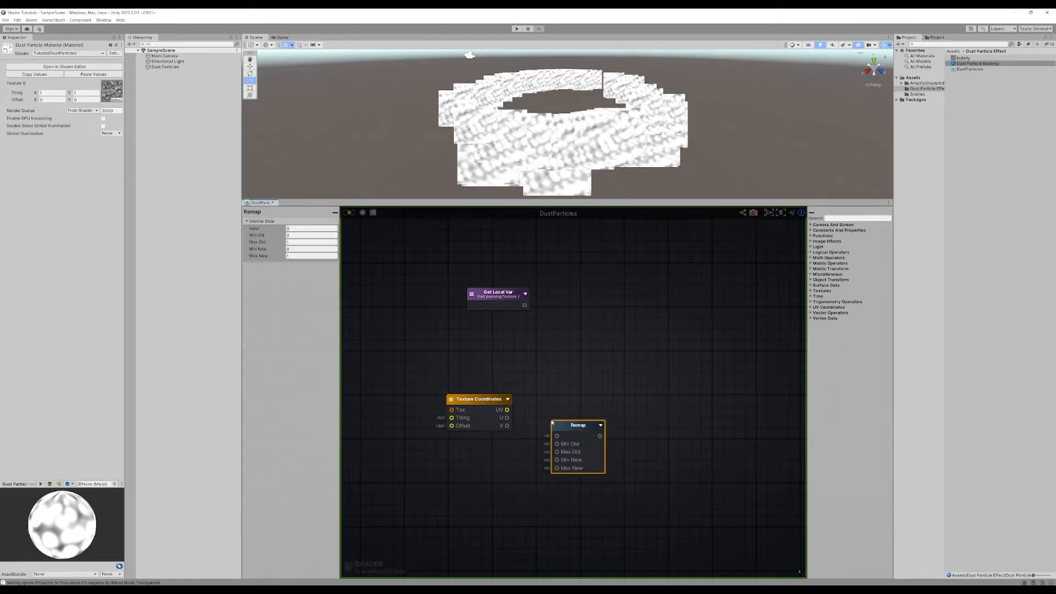
left_click_drag(507, 410, 549, 405)
left_click(607, 356)
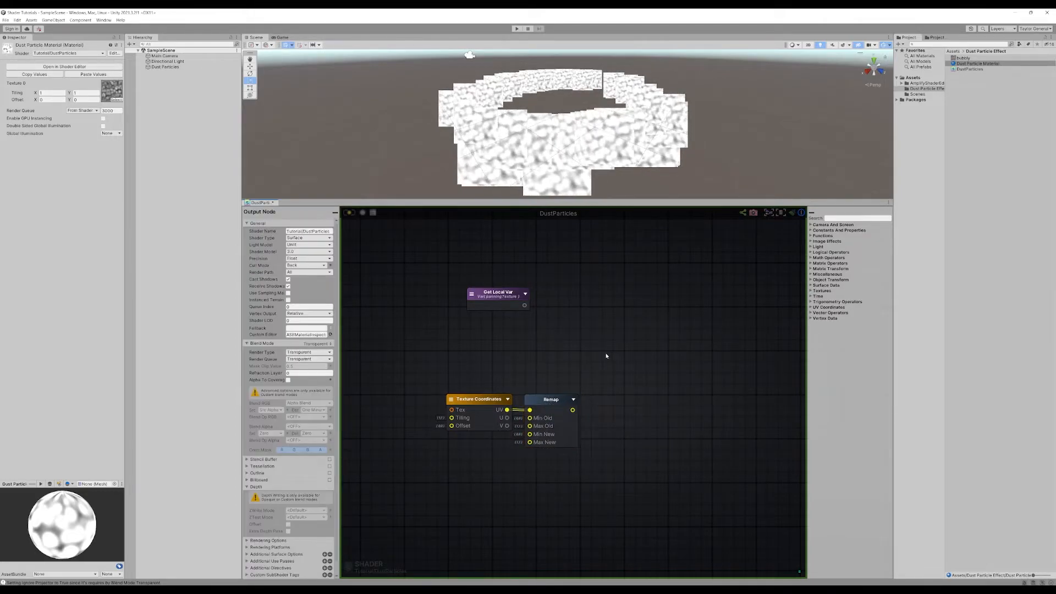
Step: Try out an Ellipse node with its preview expanded beside the Get Local Var node and delete it again
right_click(606, 355)
type("ell")
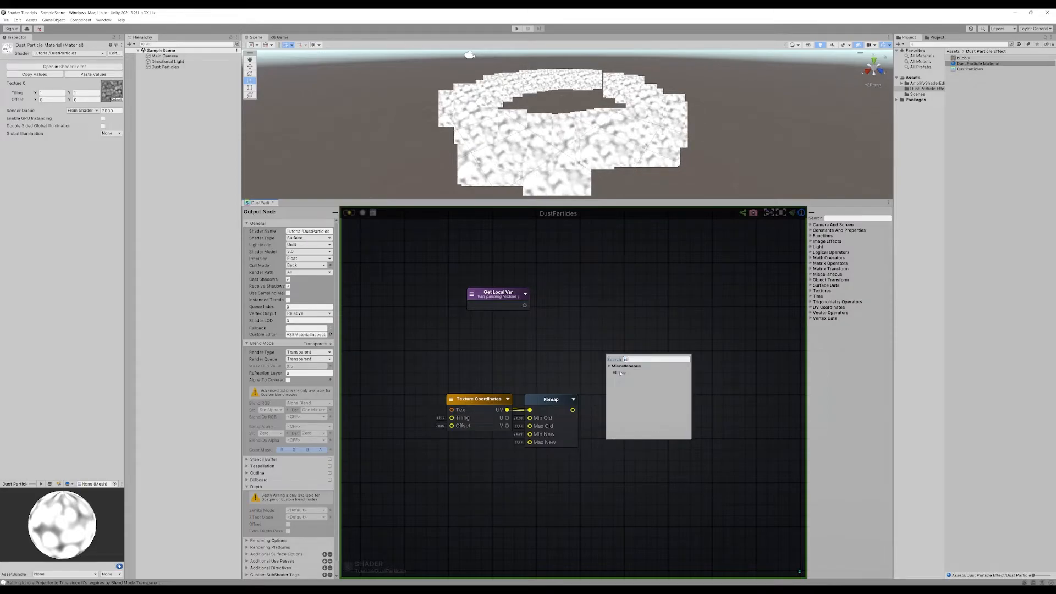
left_click(620, 373)
left_click_drag(620, 360, 619, 305)
left_click(667, 303)
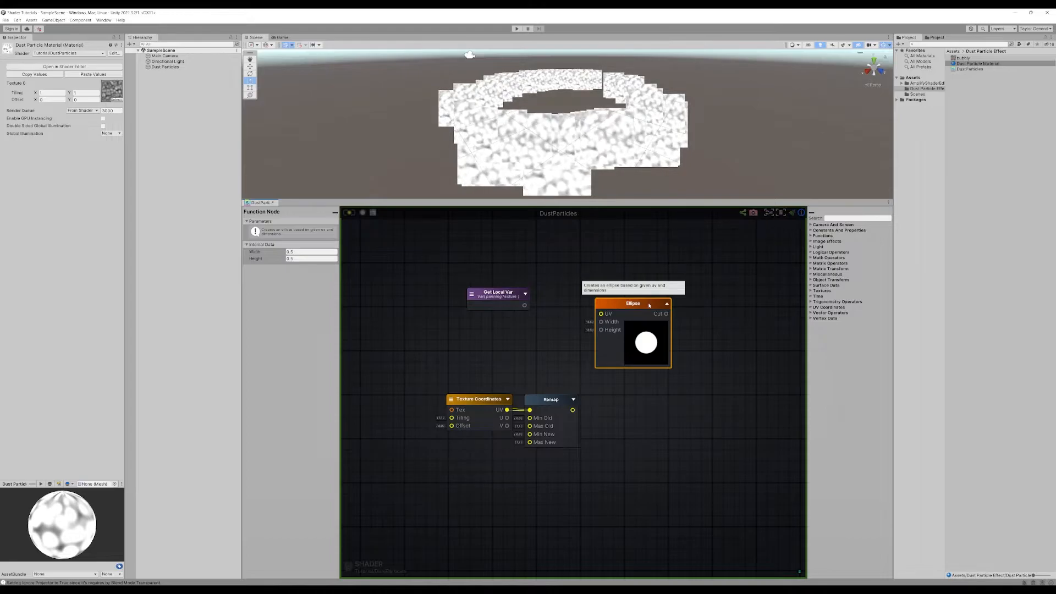
left_click_drag(650, 304, 659, 302)
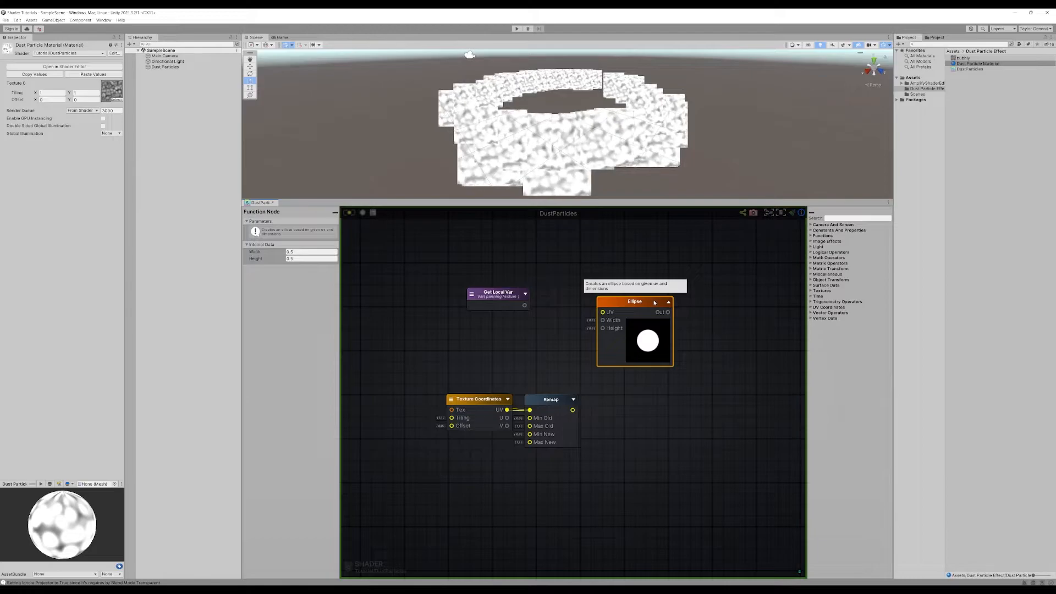
key("Delete")
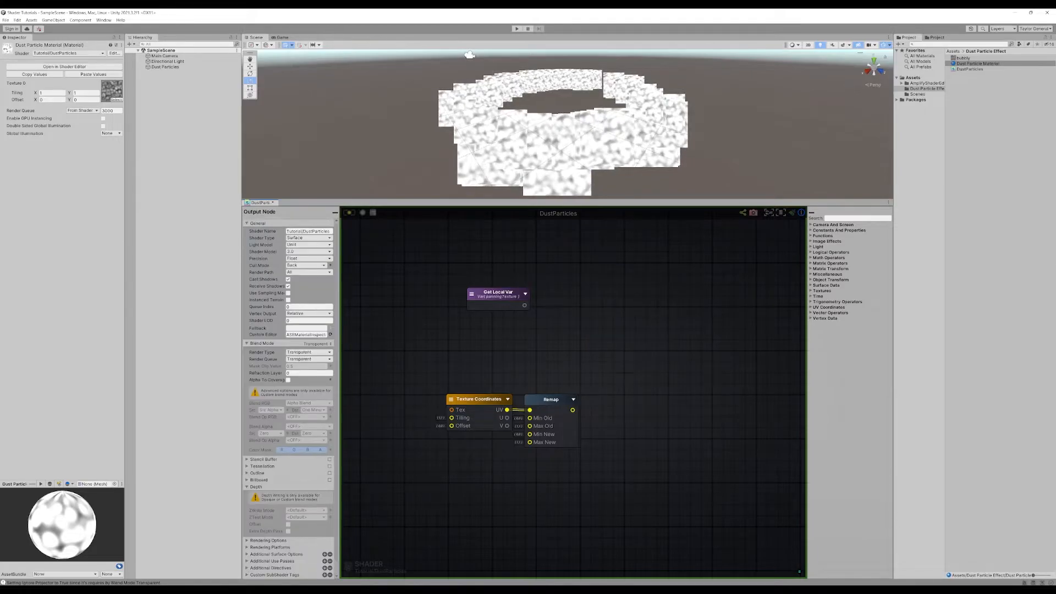
Step: Add a Length node near the Remap node
right_click(637, 445)
type("leng")
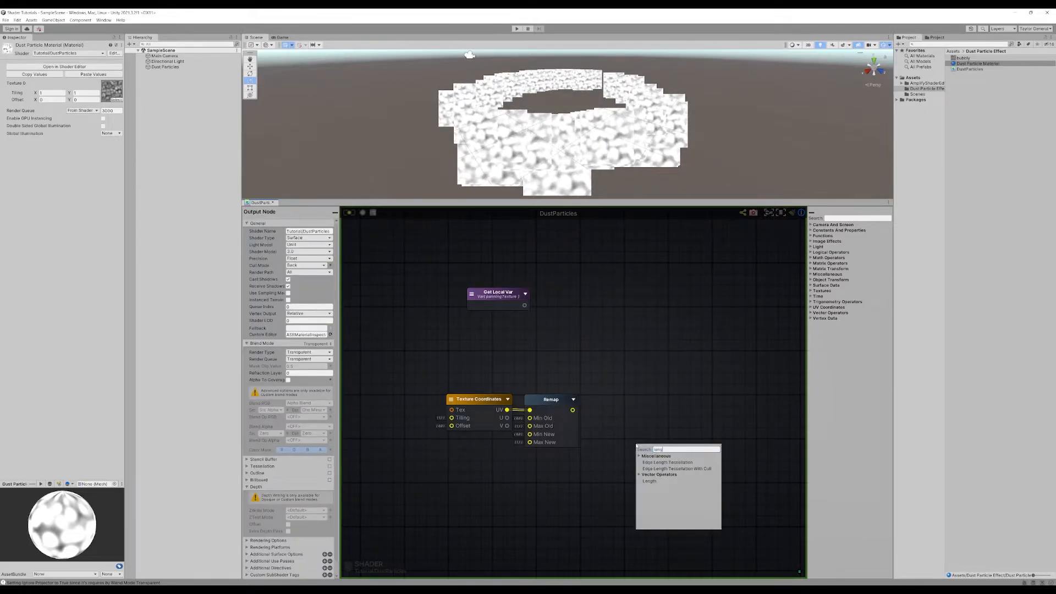
left_click(649, 481)
right_click_drag(550, 495, 558, 474)
Step: Set the Remap node's Min New to -1 on both X and Y
left_click(491, 382)
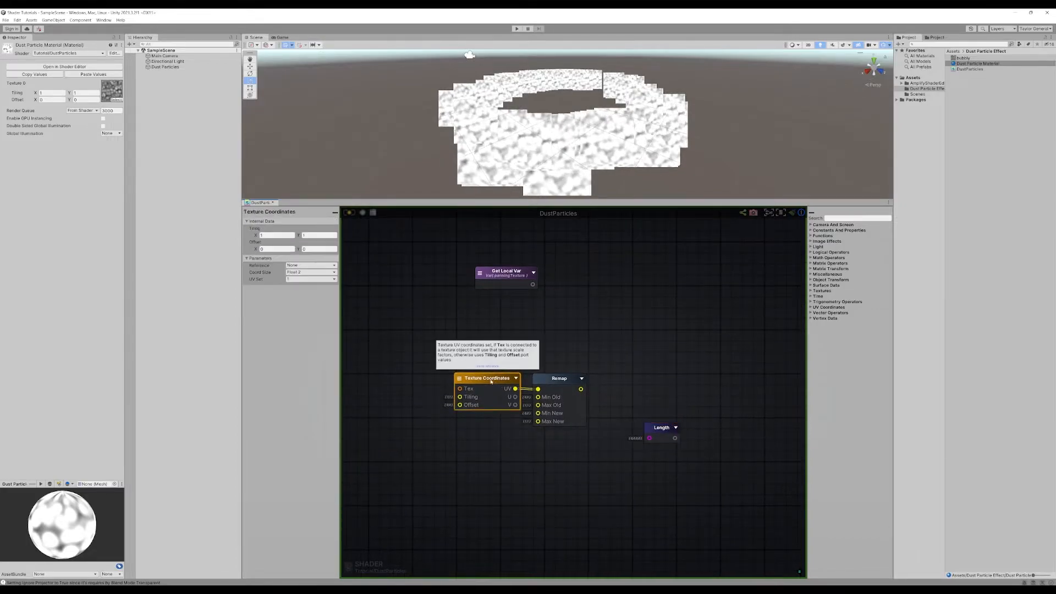
left_click(552, 381)
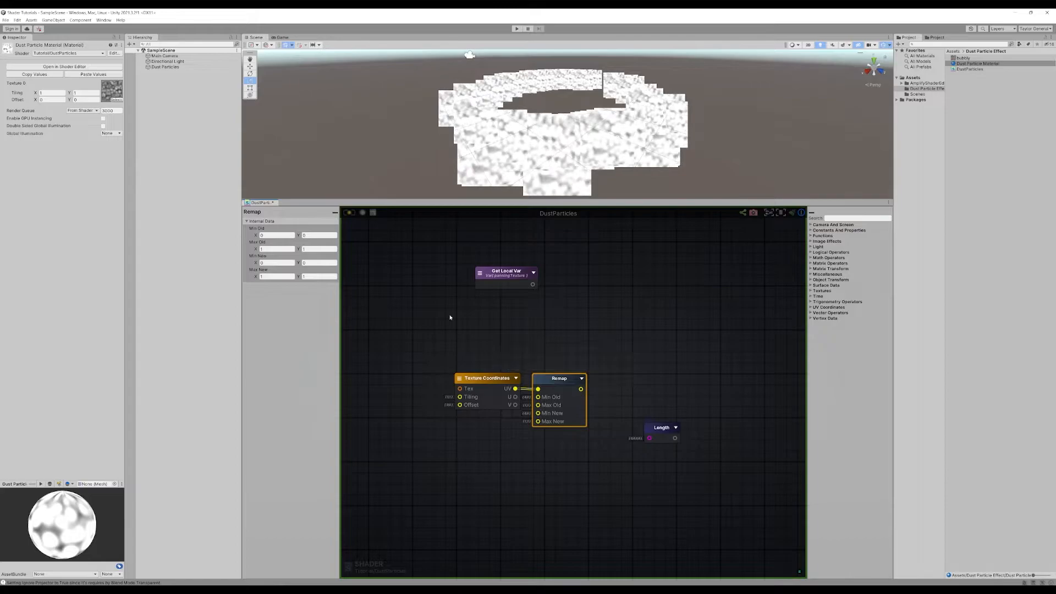
left_click(273, 234)
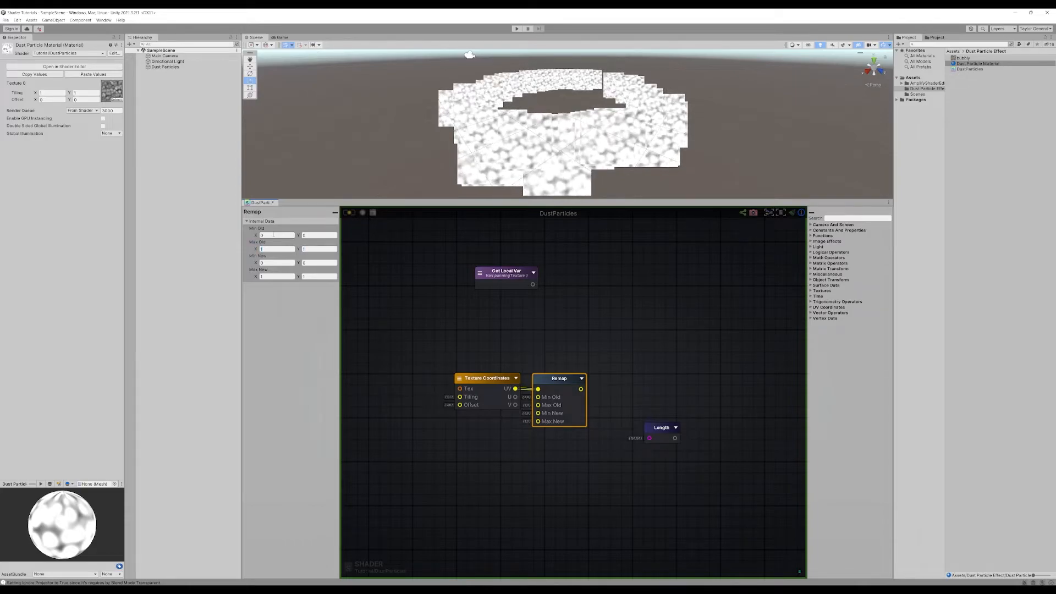
left_click(267, 262)
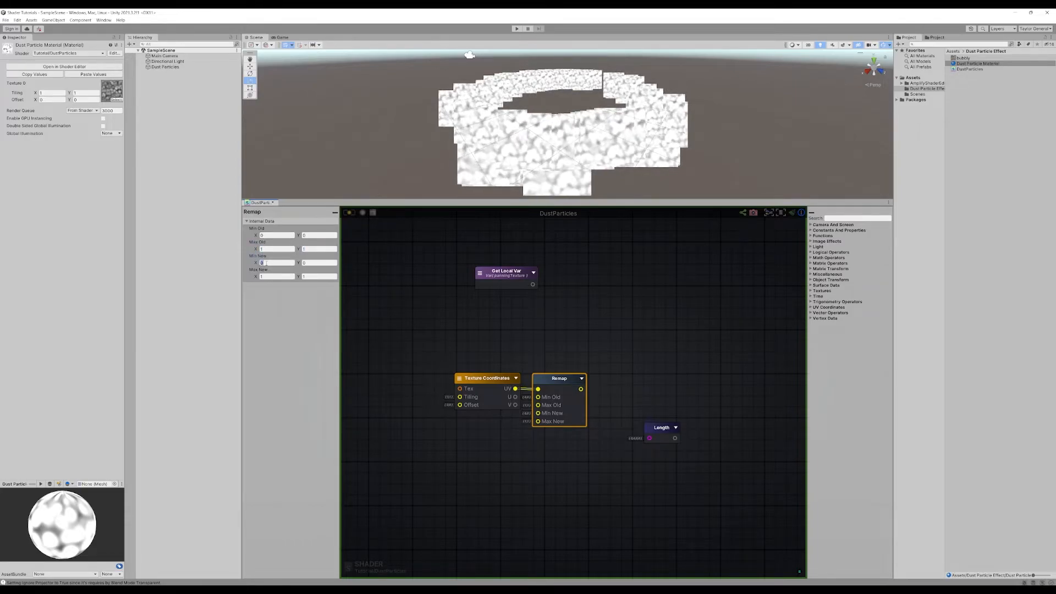
type("-1")
key("Tab")
type("-1")
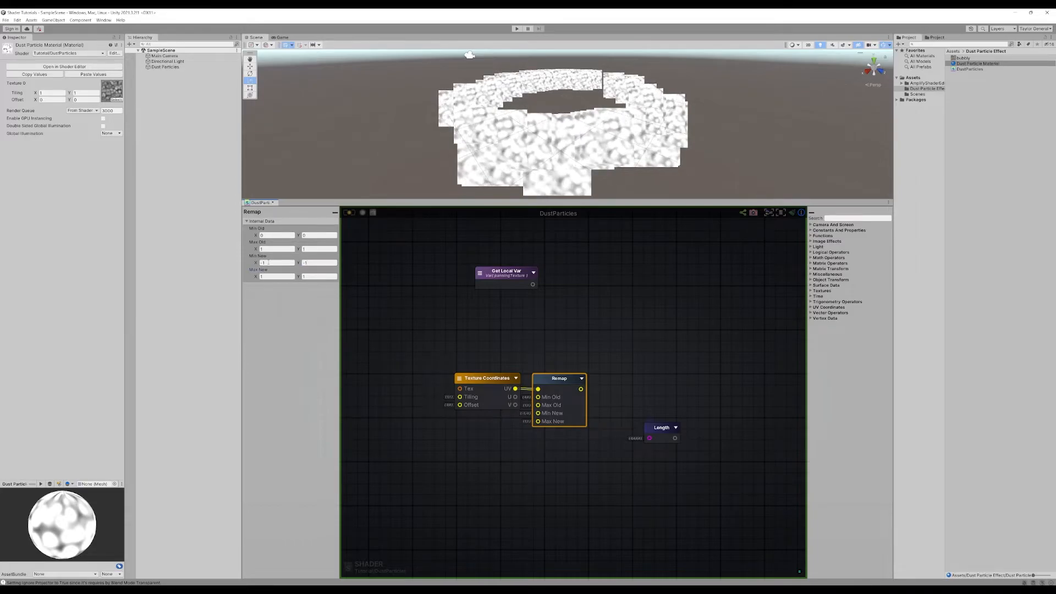
left_click(389, 262)
Step: Place the Length node beside the Remap node, connect the Remap output to it, and expand its preview
middle_click_drag(596, 389, 549, 372)
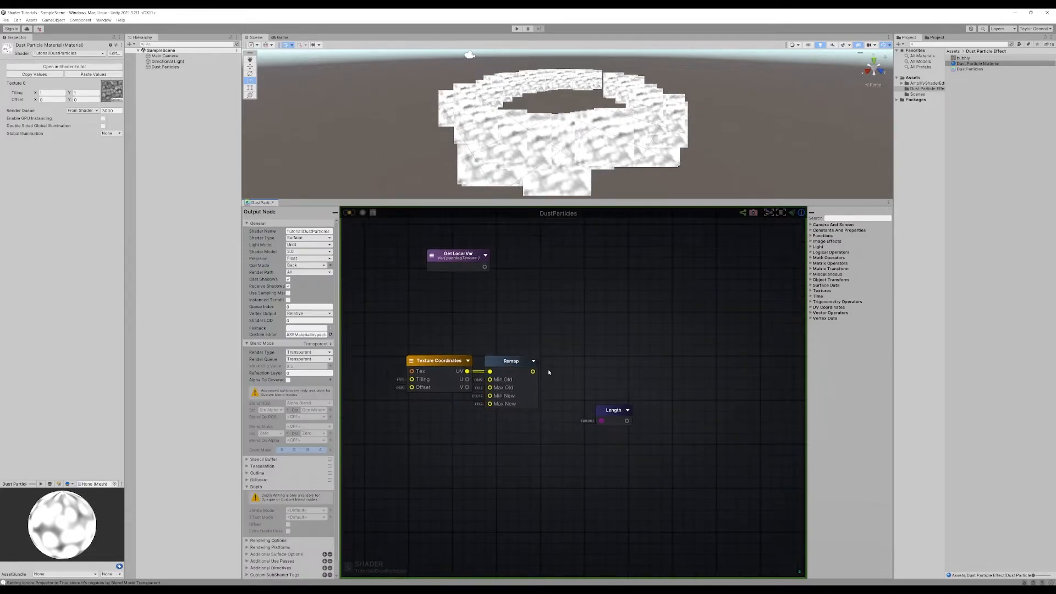
left_click_drag(612, 407, 586, 369)
left_click(584, 360)
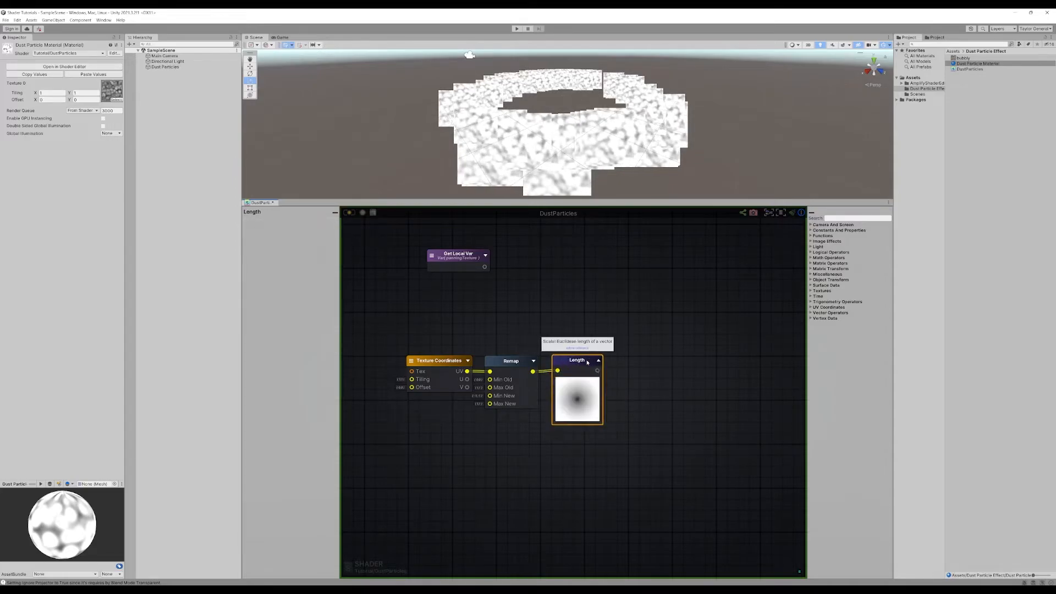
Step: Add a One Minus node fed by the Length output and expand its preview
left_click(629, 394)
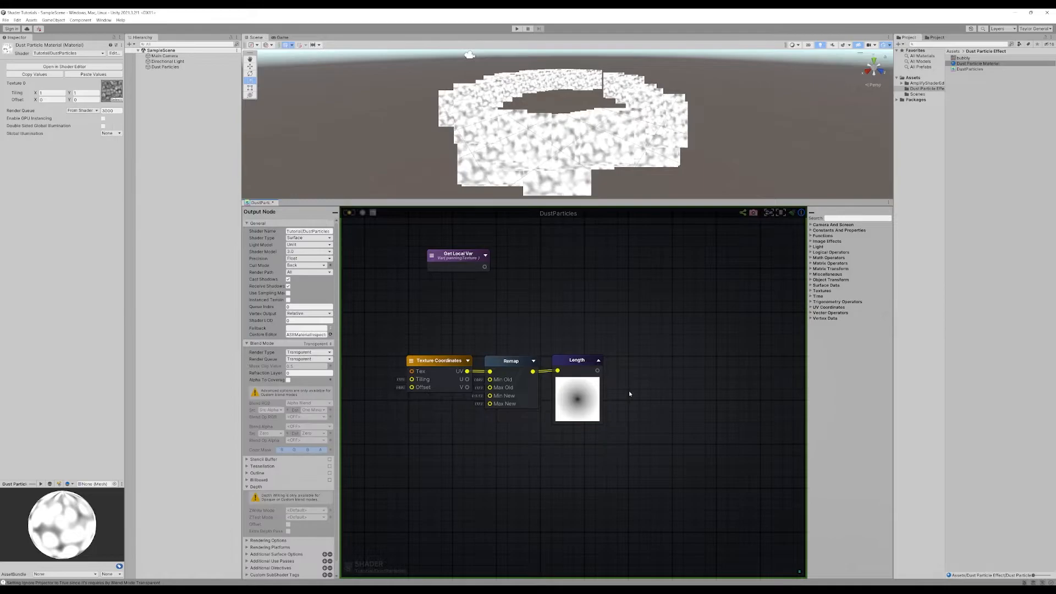
right_click(630, 394)
type("one")
left_click(648, 410)
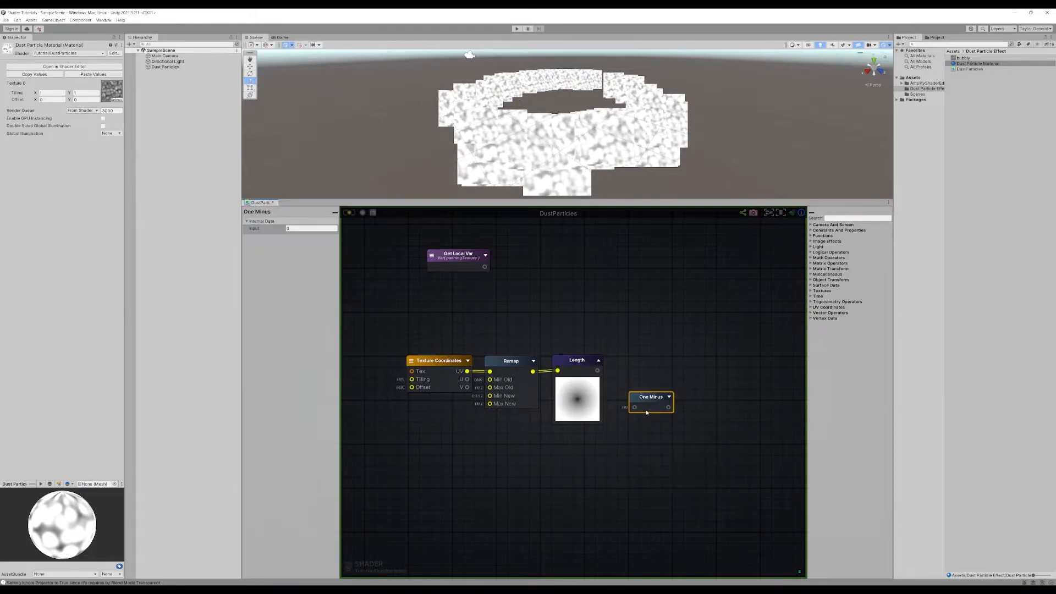
left_click_drag(598, 370, 635, 364)
left_click(659, 363)
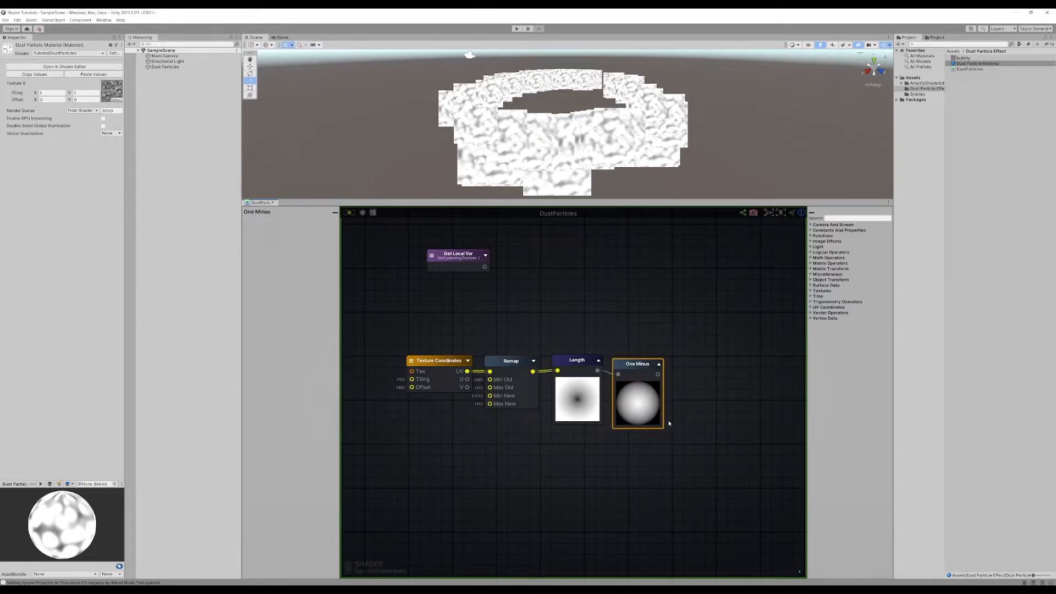
Step: Collapse the Length node's preview and move the One Minus node close beside it
left_click(598, 361)
left_click(564, 360)
left_click_drag(625, 363, 599, 364)
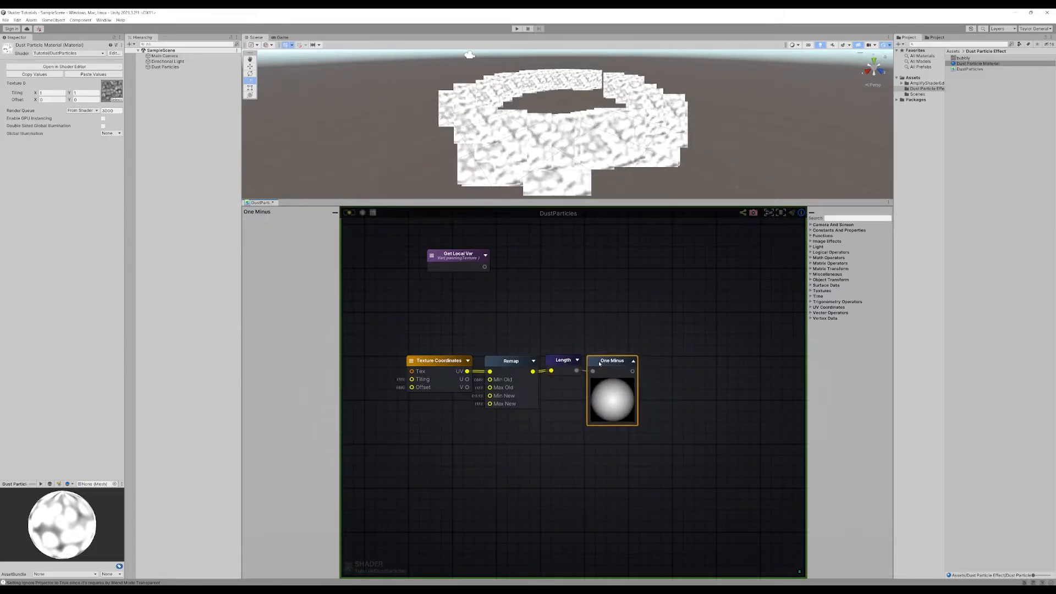
left_click(678, 354)
middle_click_drag(679, 353, 632, 394)
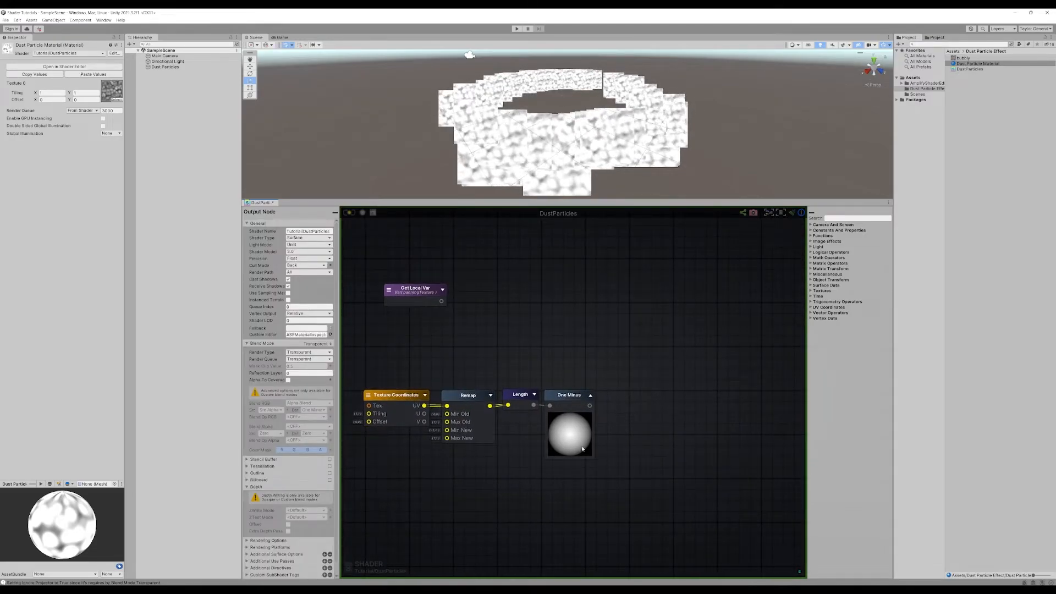
Step: Move the second Get Local Var node directly above the One Minus node
middle_click_drag(641, 414, 520, 394)
scroll(530, 415, "down", 3)
left_click_drag(447, 377, 536, 376)
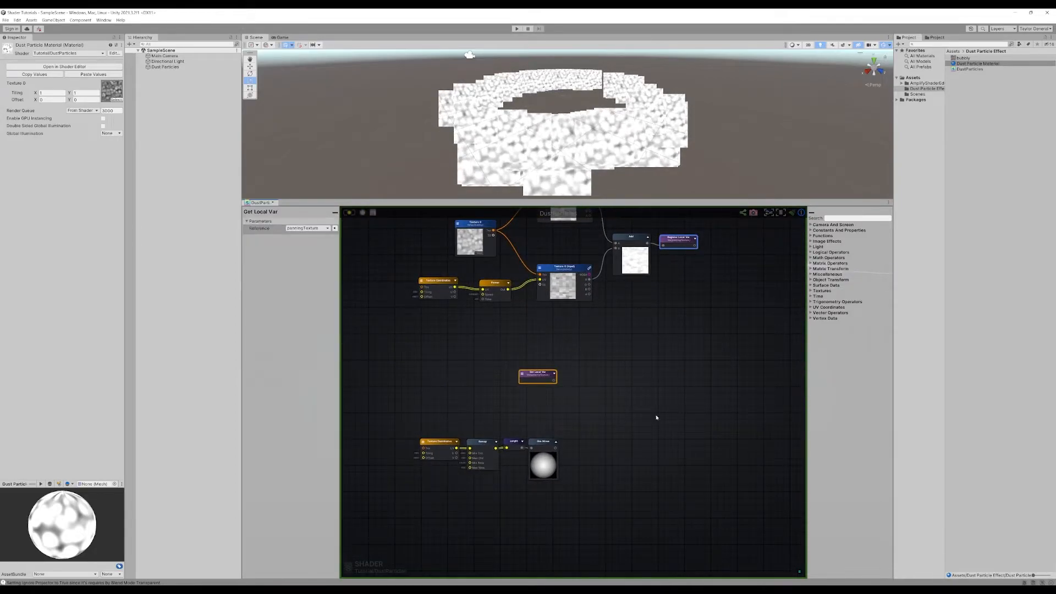
middle_click_drag(480, 346, 507, 383)
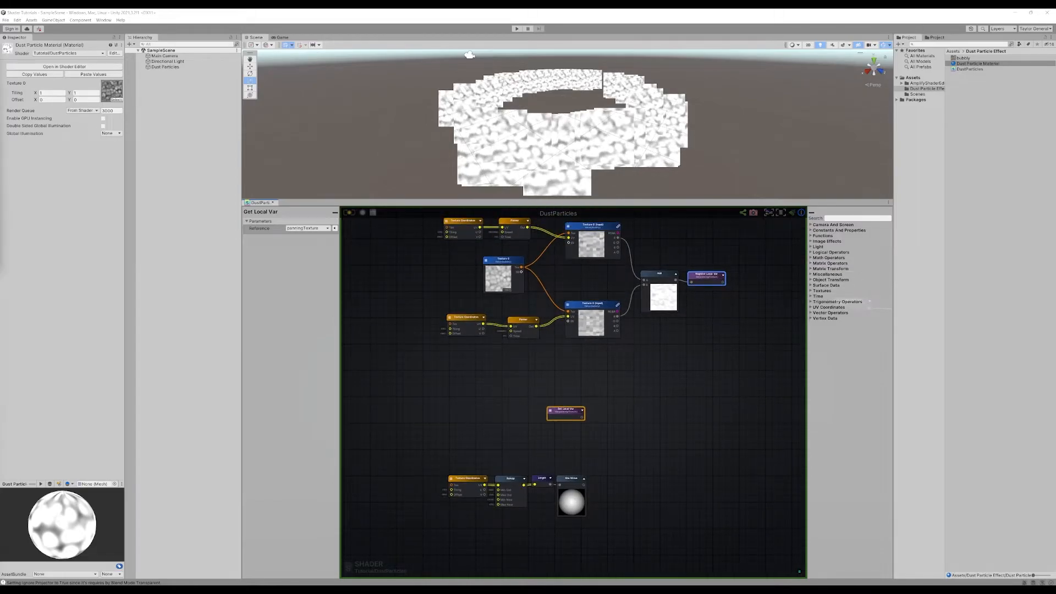
scroll(653, 447, "up", 3)
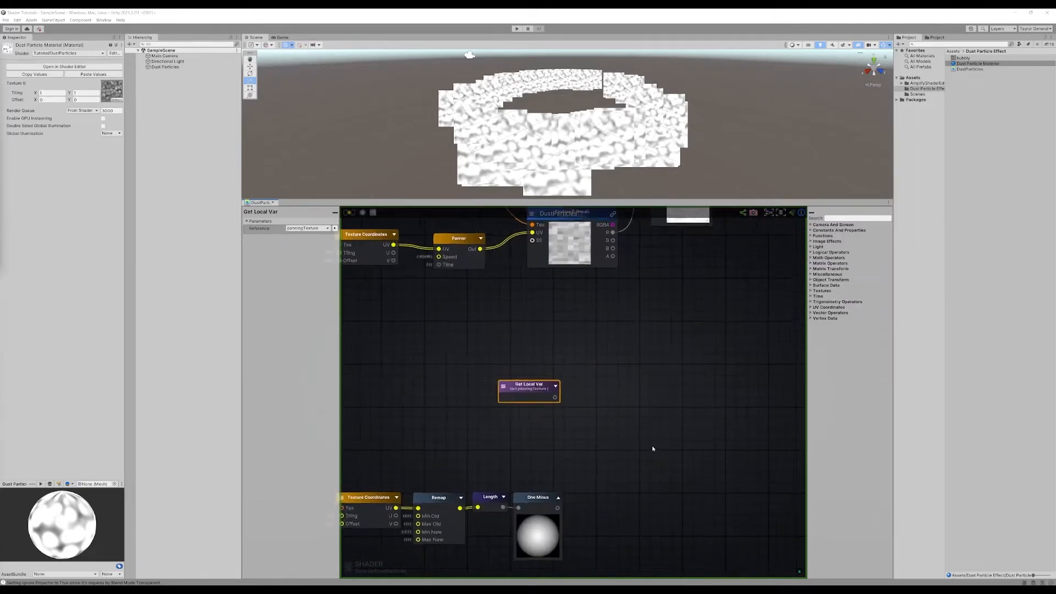
Step: Add a Multiply node fed by the panningTexture local variable and the One Minus output, and expand its preview
right_click(614, 396)
type("mul")
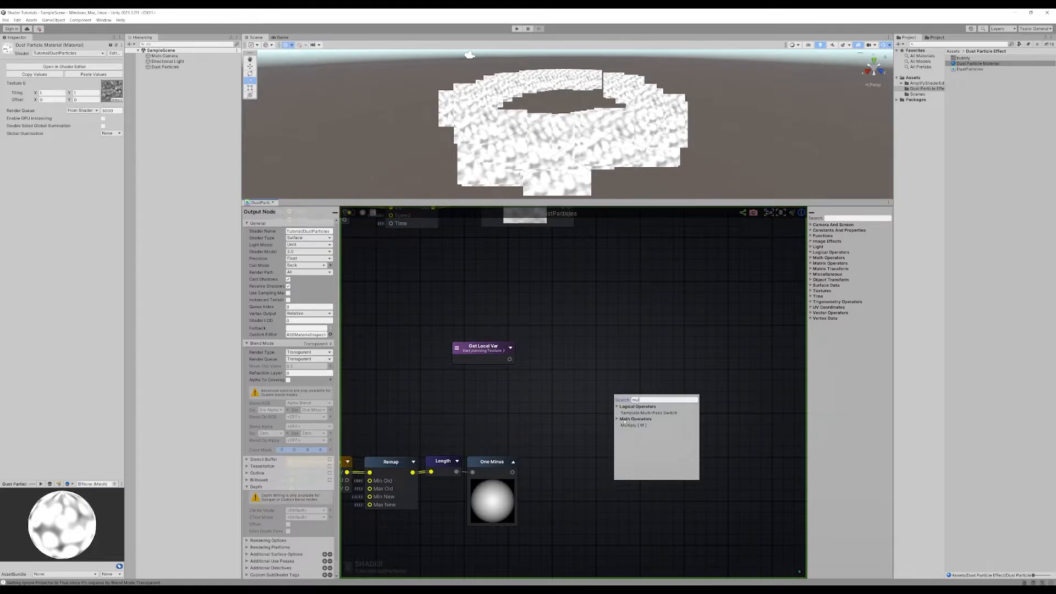
left_click(633, 425)
left_click_drag(512, 472, 619, 418)
left_click_drag(510, 359, 618, 409)
left_click(648, 398)
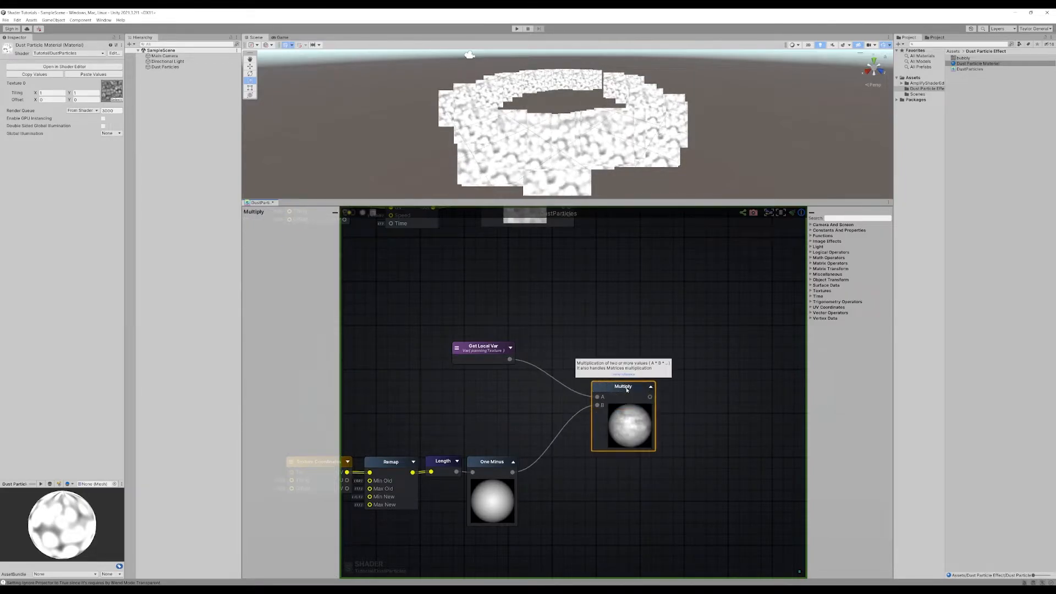
Step: Add a Register Local Var node fed by the Multiply output and place it below and between the Multiply and output nodes
key("f")
scroll(625, 410, "down", 5)
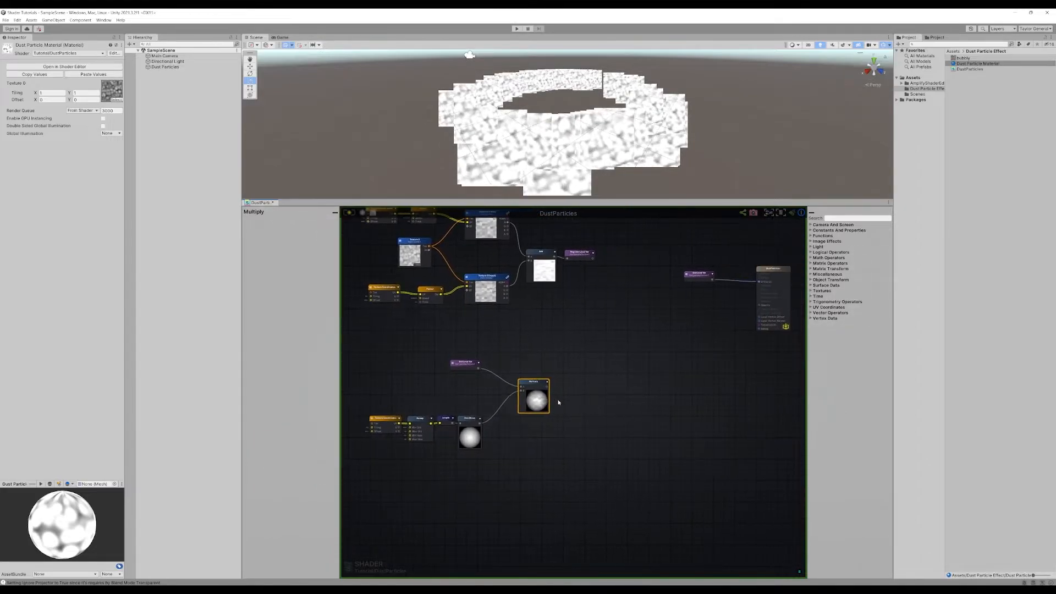
scroll(527, 402, "up", 4)
scroll(515, 398, "down", 3)
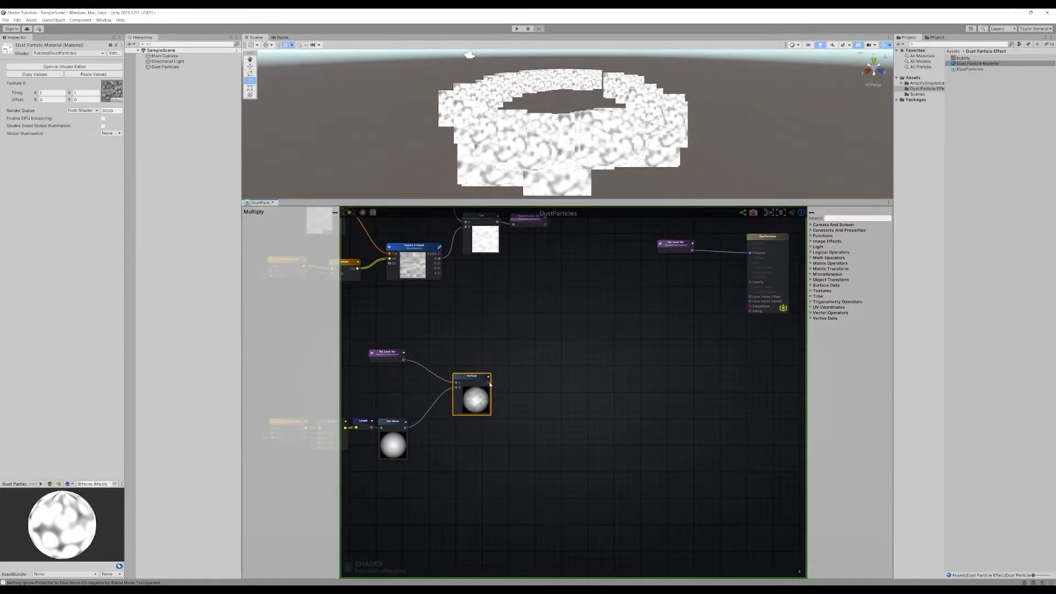
left_click(605, 406)
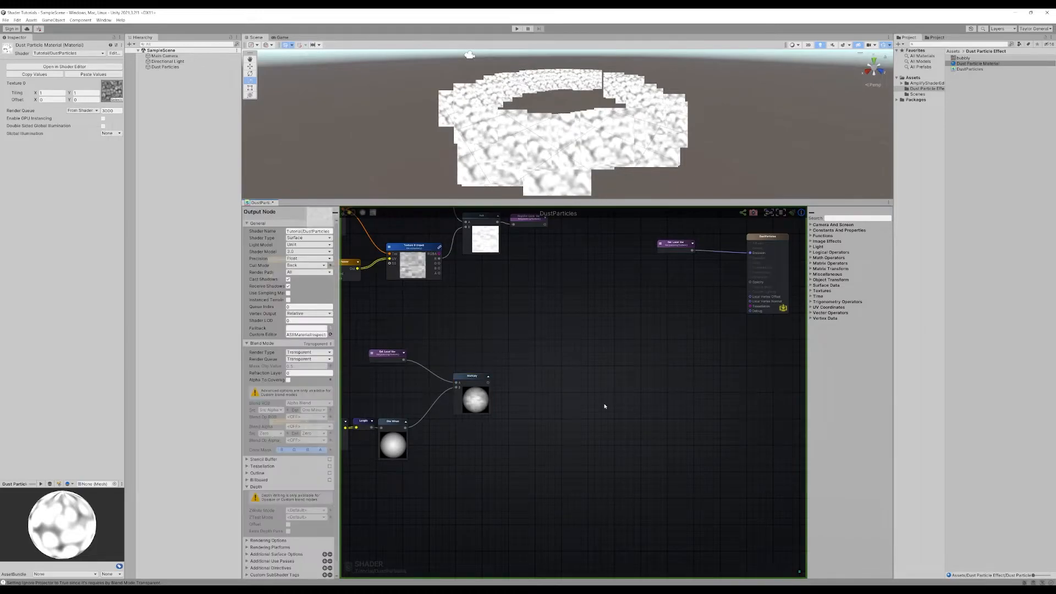
right_click(605, 406)
type("reg")
left_click(612, 422)
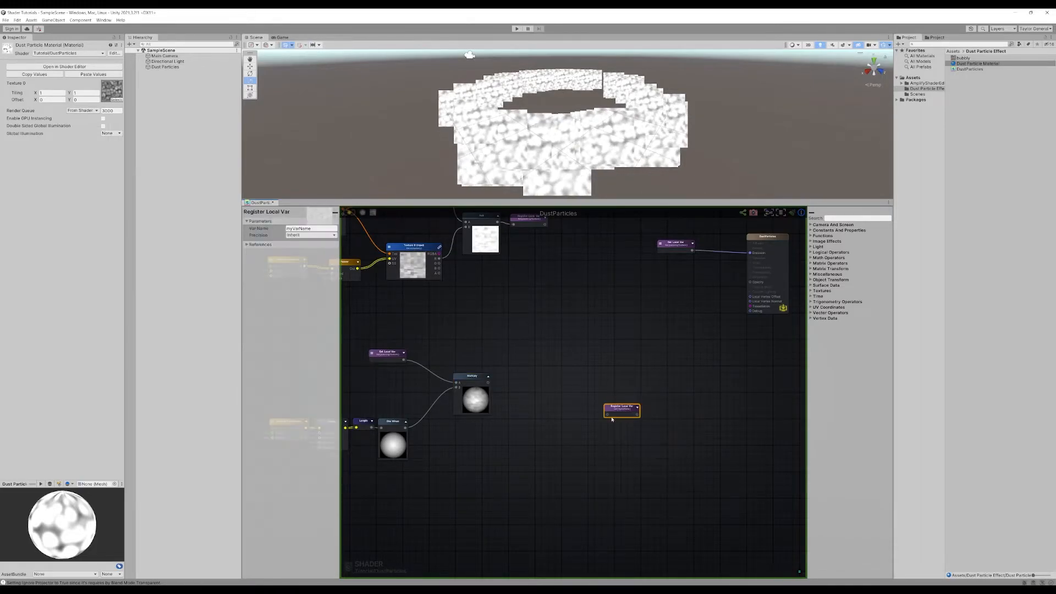
left_click_drag(488, 383, 668, 364)
right_click_drag(668, 364, 596, 424)
left_click_drag(577, 422, 543, 440)
Step: Add a Get Local Var node just below the shader's output node
left_click(629, 393)
right_click(628, 393)
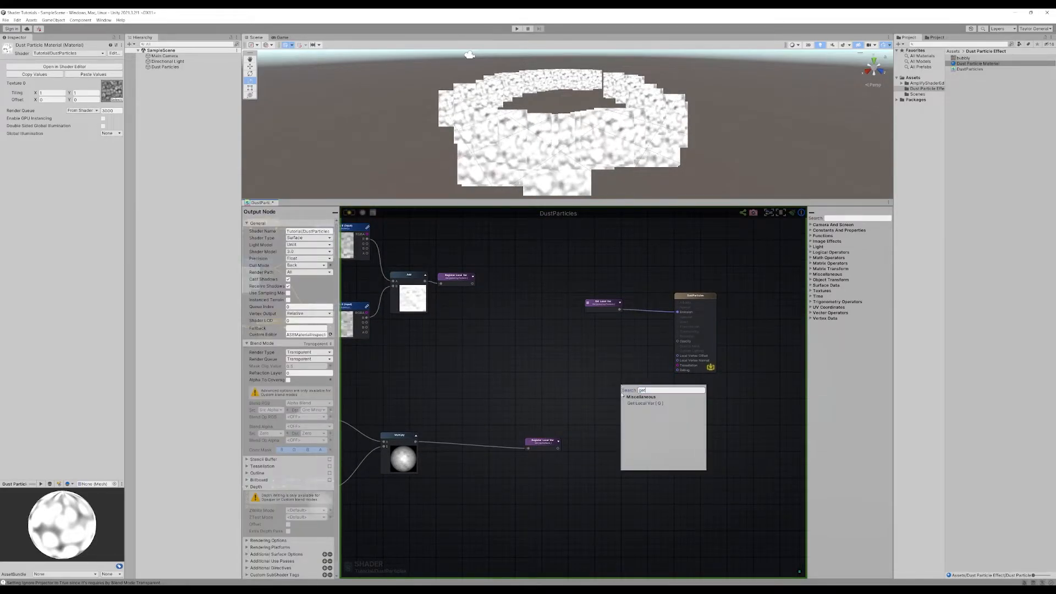
left_click(637, 406)
left_click(635, 394)
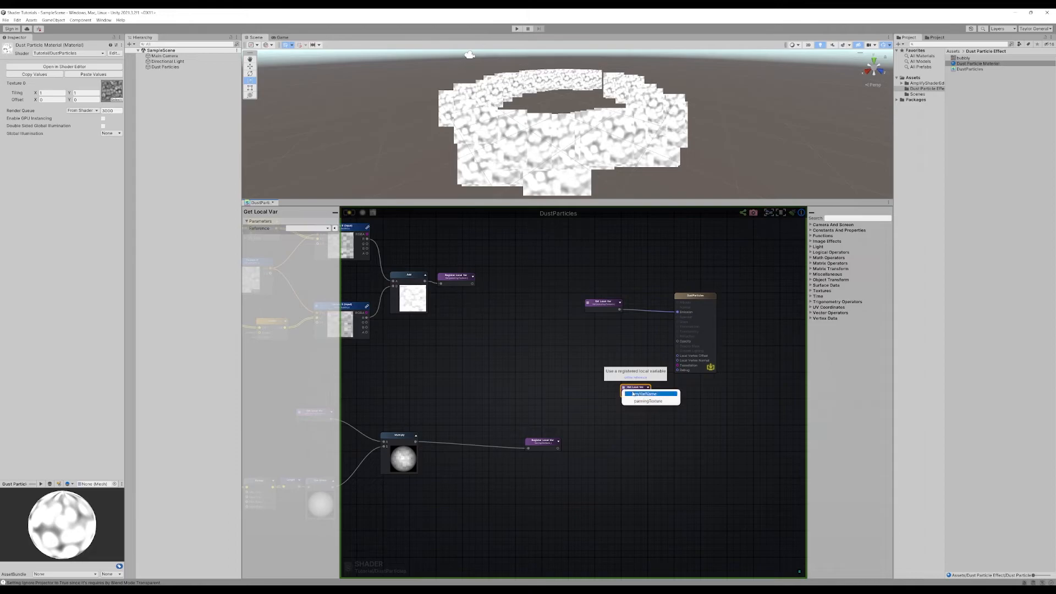
left_click(636, 394)
Step: Name the new Register Local Var node's variable "opacity"
scroll(590, 431, "up", 3)
left_click(513, 446)
left_click(312, 228)
double_click(311, 228)
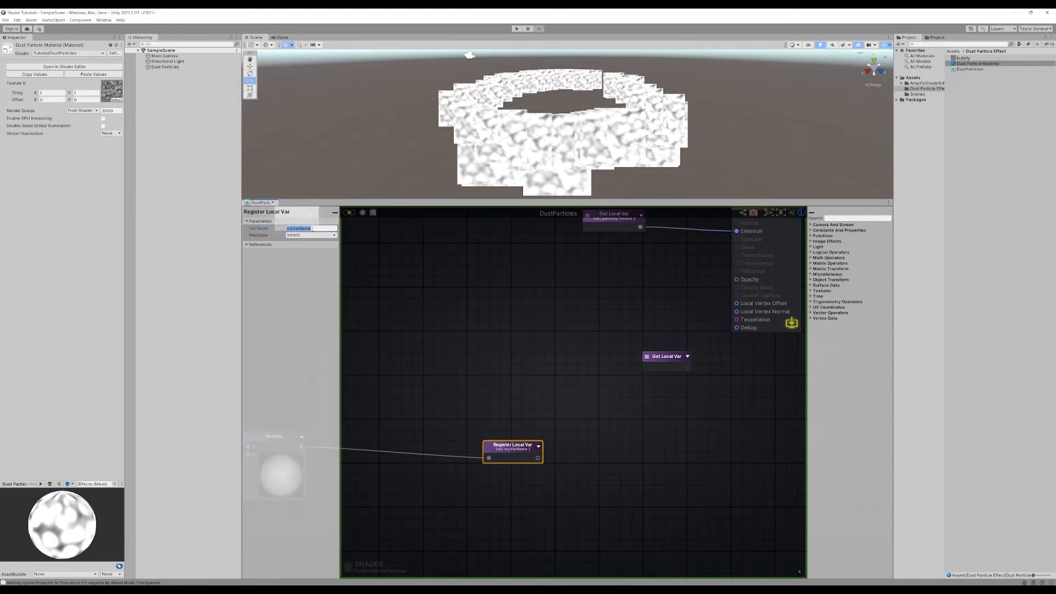
type("opacity")
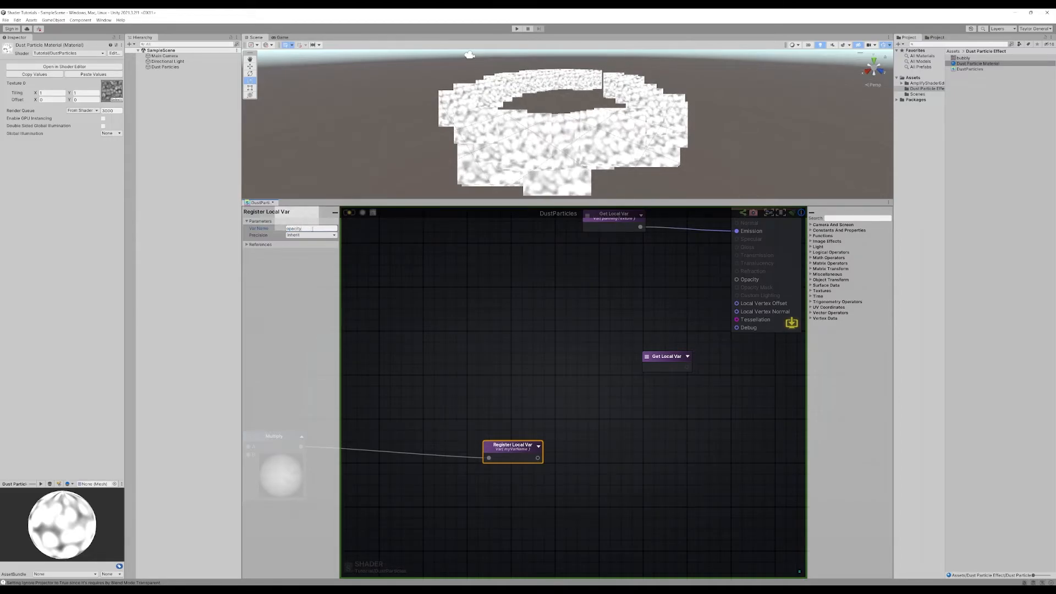
Step: Set the new Get Local Var node to reference opacity, connect it to the output node's Opacity input, and save the shader
left_click(667, 360)
left_click(667, 367)
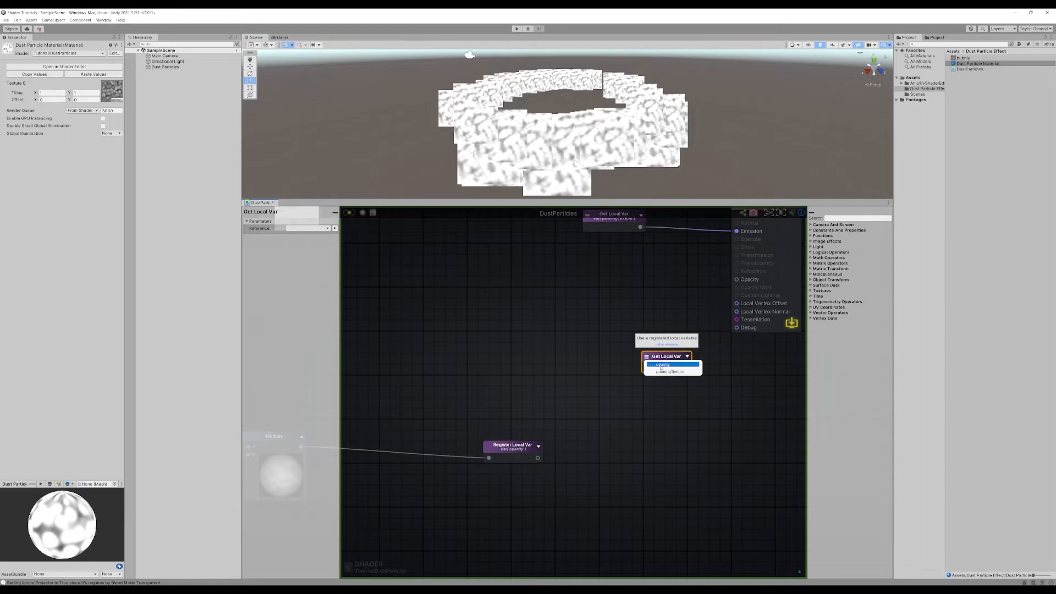
left_click(687, 367)
left_click_drag(687, 367, 680, 281)
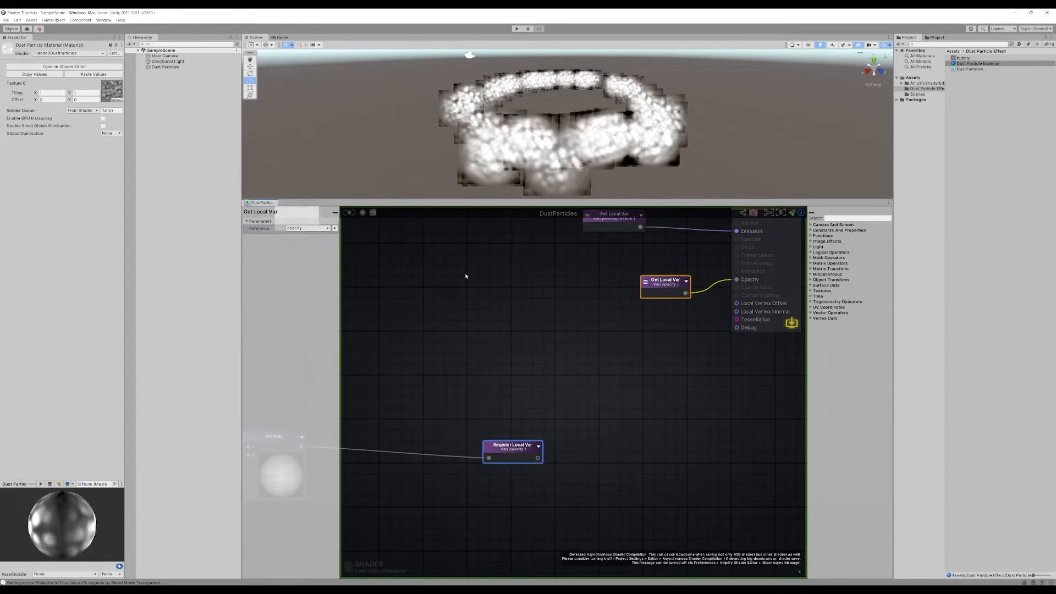
Step: Check the masked particles in the scene and move the Multiply node closer to its input nodes
scroll(583, 134, "up", 4)
scroll(583, 134, "down", 4)
left_click_drag(583, 134, 626, 125, "alt")
middle_click_drag(524, 405, 694, 337)
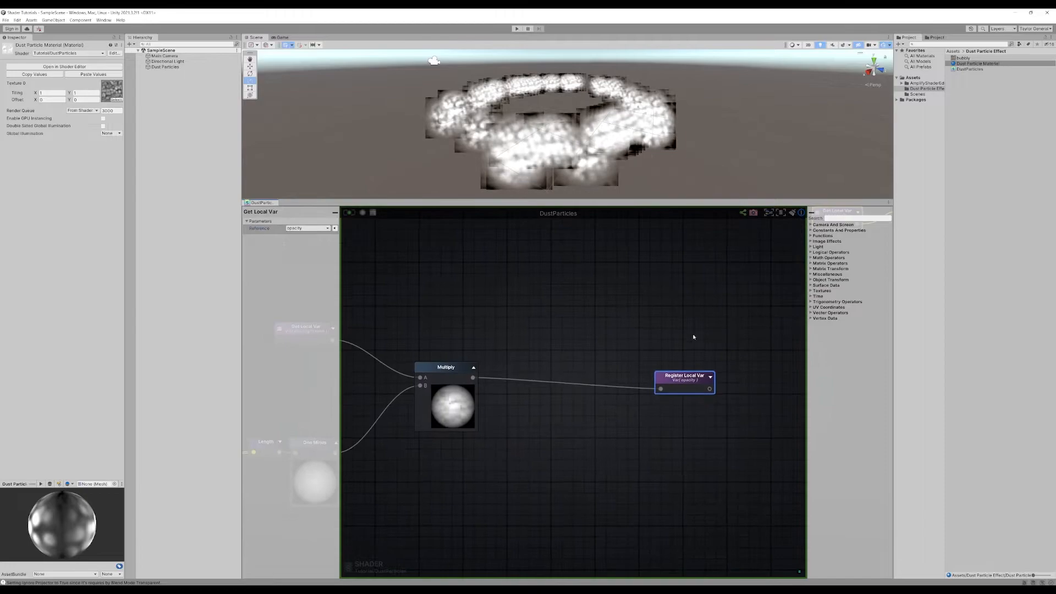
left_click_drag(457, 385, 423, 385)
middle_click_drag(459, 409, 547, 392)
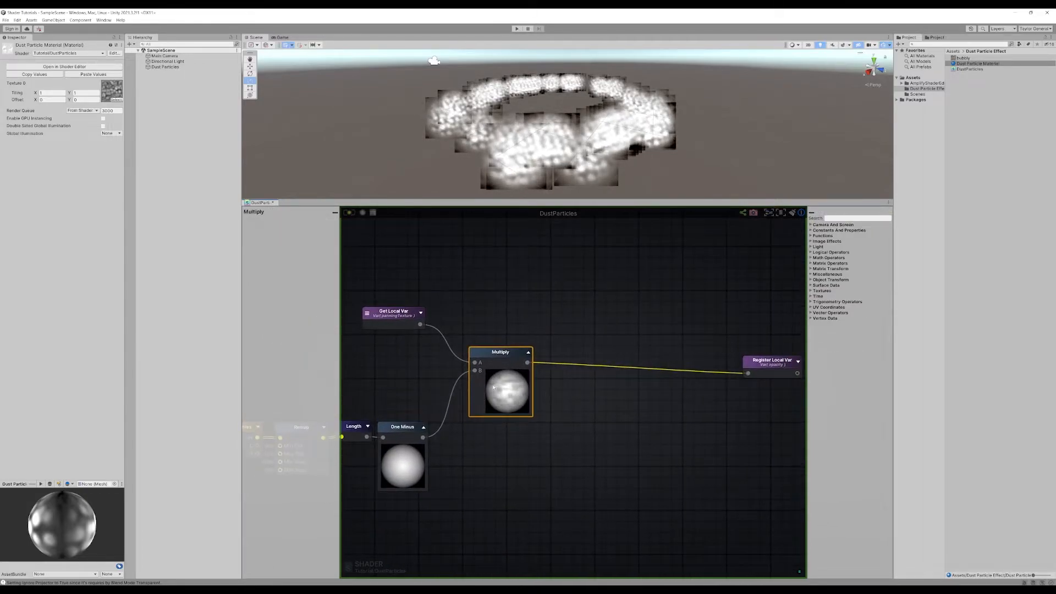
Step: Insert a Clamp node between the Multiply and opacity Register Local Var nodes, save the shader, and check the particles in the scene
left_click(579, 407)
right_click(658, 408)
type("clamp")
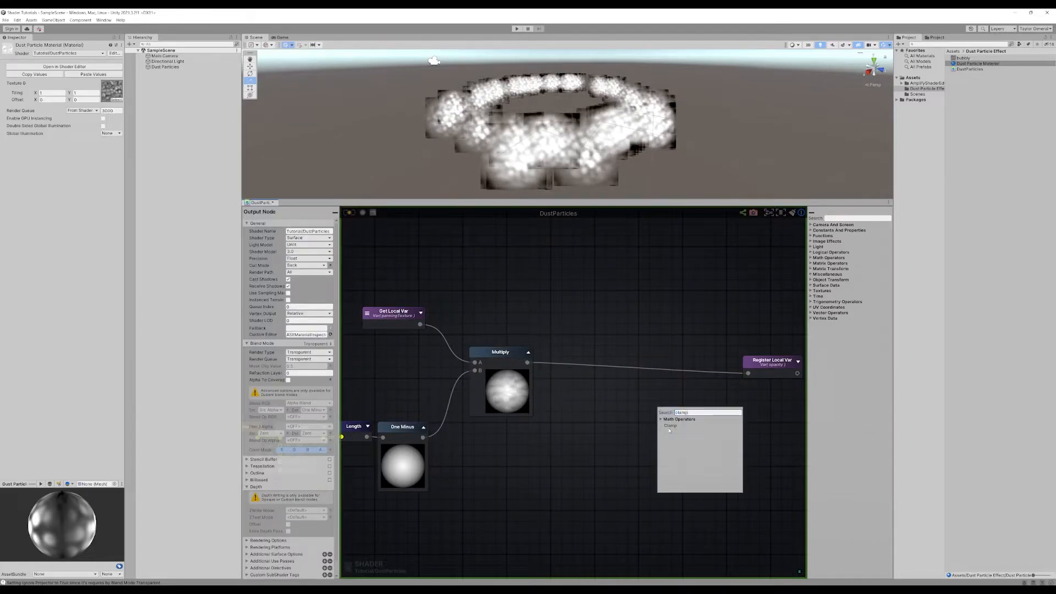
key("Return")
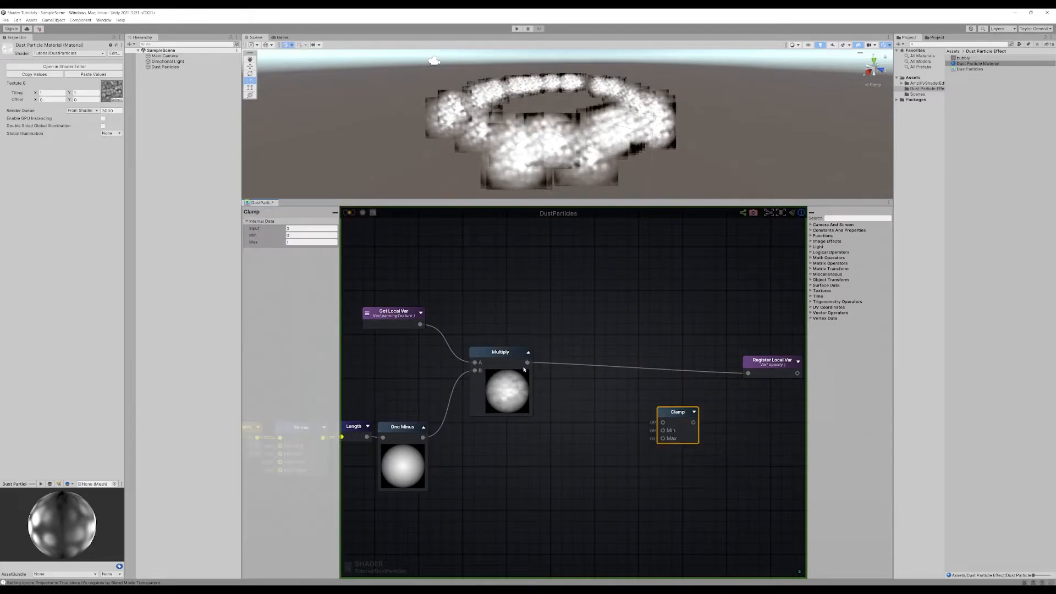
left_click_drag(526, 363, 681, 371)
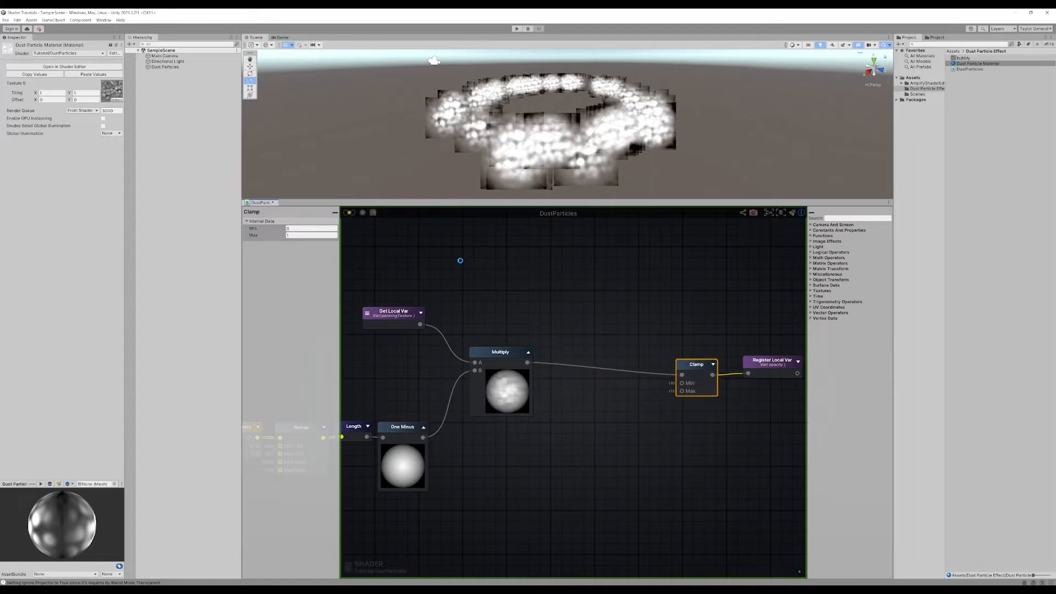
left_click_drag(603, 143, 538, 150, "alt")
scroll(574, 151, "up", 3)
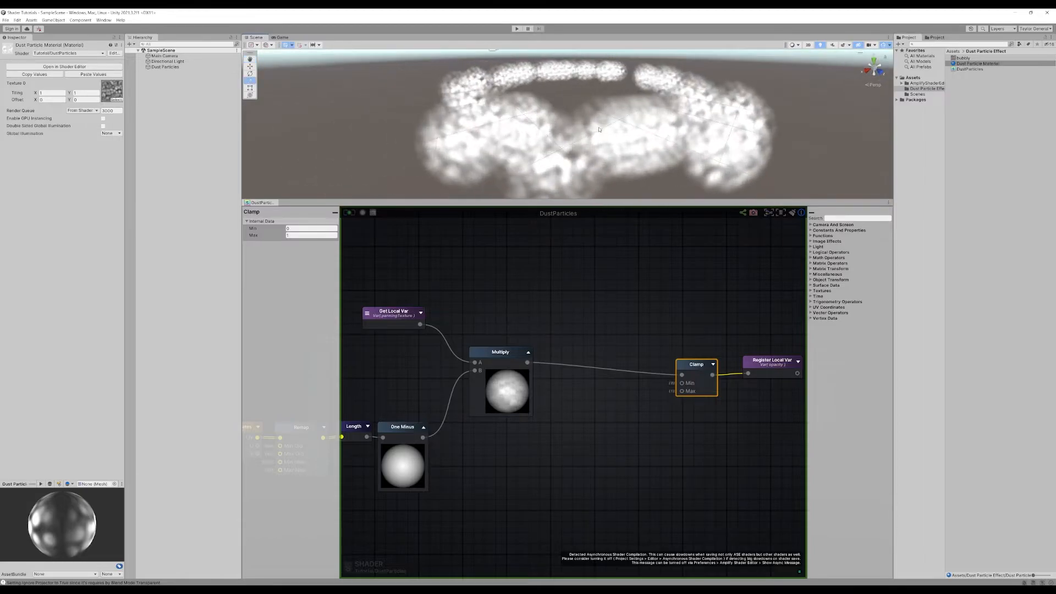
Step: Move the opacity Register Local Var and Clamp nodes farther from the Multiply node to make room between them
scroll(545, 314, "down", 5)
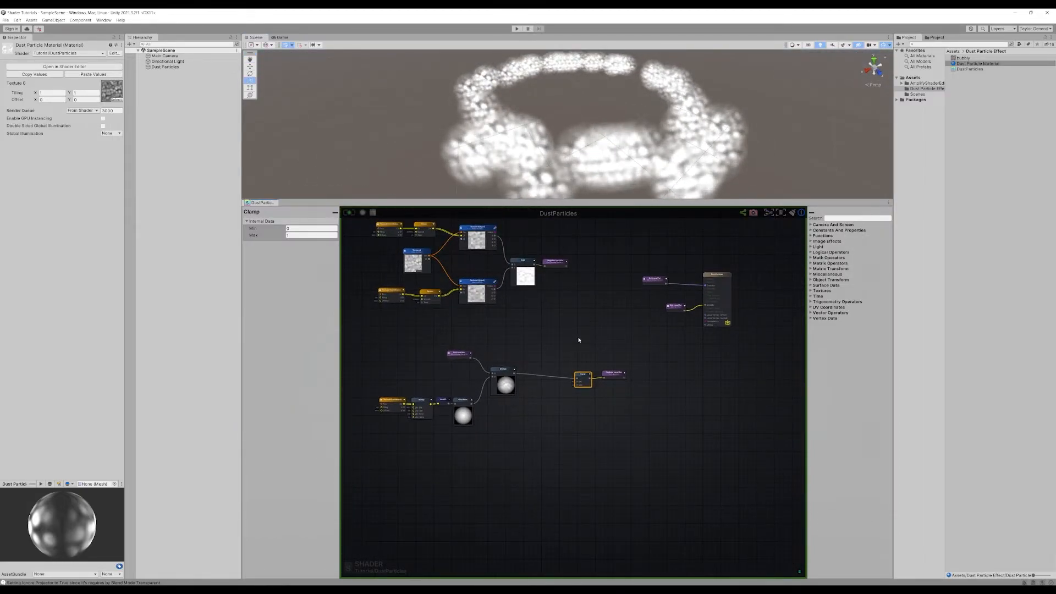
middle_click_drag(544, 338, 620, 323)
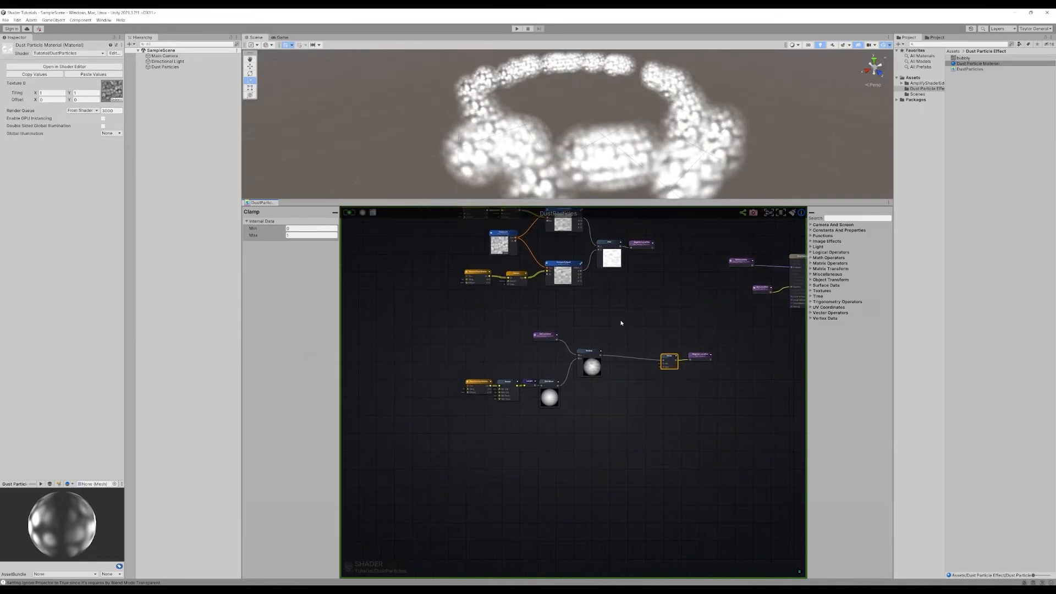
left_click_drag(423, 428, 726, 327)
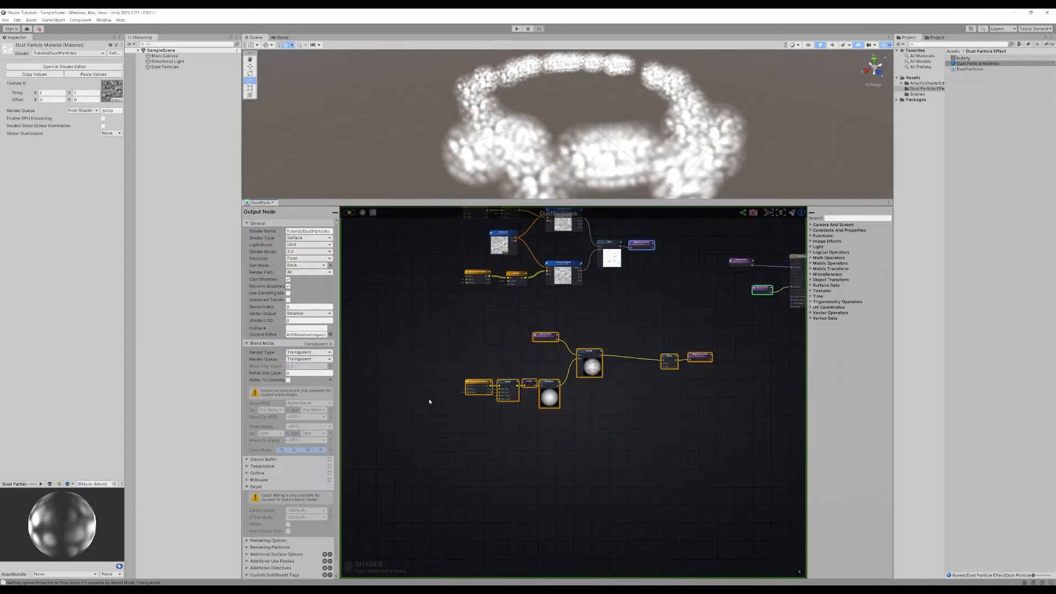
left_click(671, 423)
middle_click_drag(673, 403, 476, 396)
scroll(612, 374, "up", 5)
scroll(427, 400, "down", 3)
scroll(477, 396, "up", 3)
left_click_drag(510, 344, 702, 348)
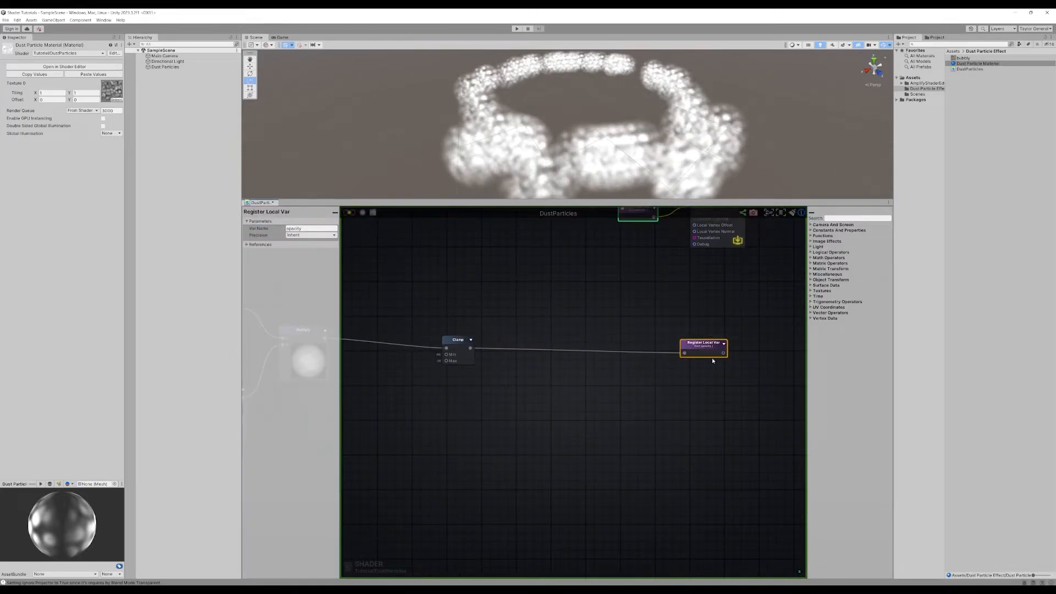
middle_click_drag(491, 383, 593, 368)
left_click_drag(566, 334, 757, 337)
Step: Move the Texture Coordinates, Remap, Length and One Minus nodes together to an empty area away from the Multiply node
middle_click_drag(380, 406, 590, 390)
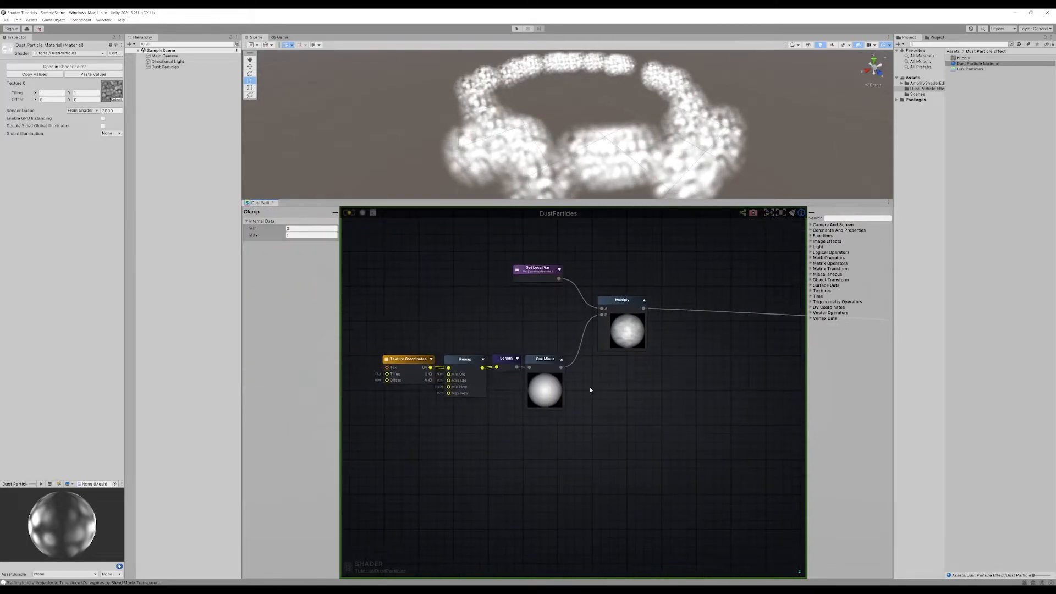
middle_click_drag(407, 446, 486, 420)
left_click_drag(436, 424, 622, 337)
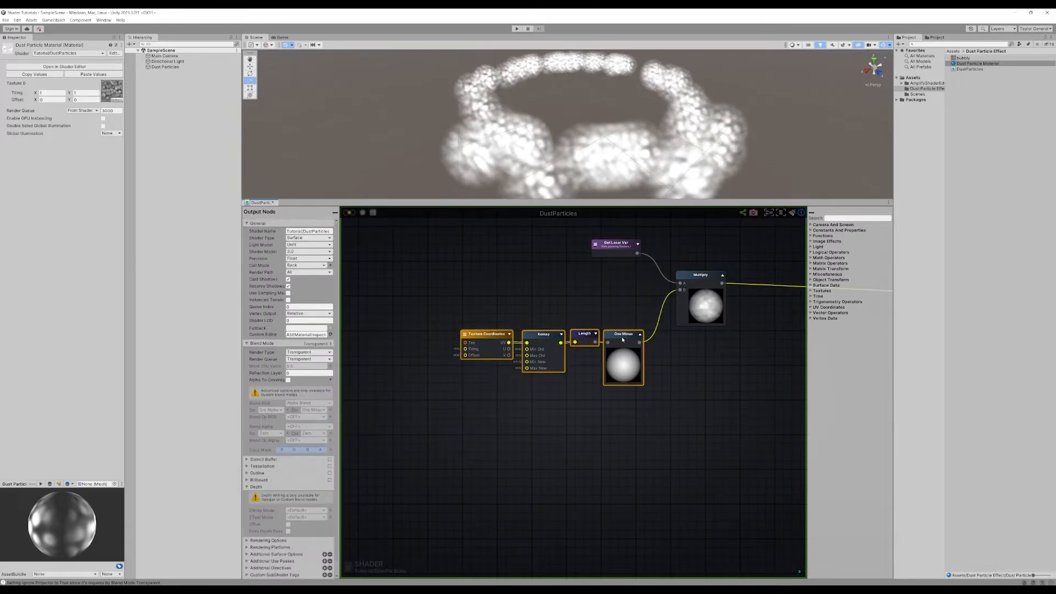
scroll(557, 428, "down", 5)
middle_click_drag(557, 429, 642, 399)
left_click_drag(643, 399, 564, 415)
scroll(573, 399, "up", 3)
left_click(562, 388)
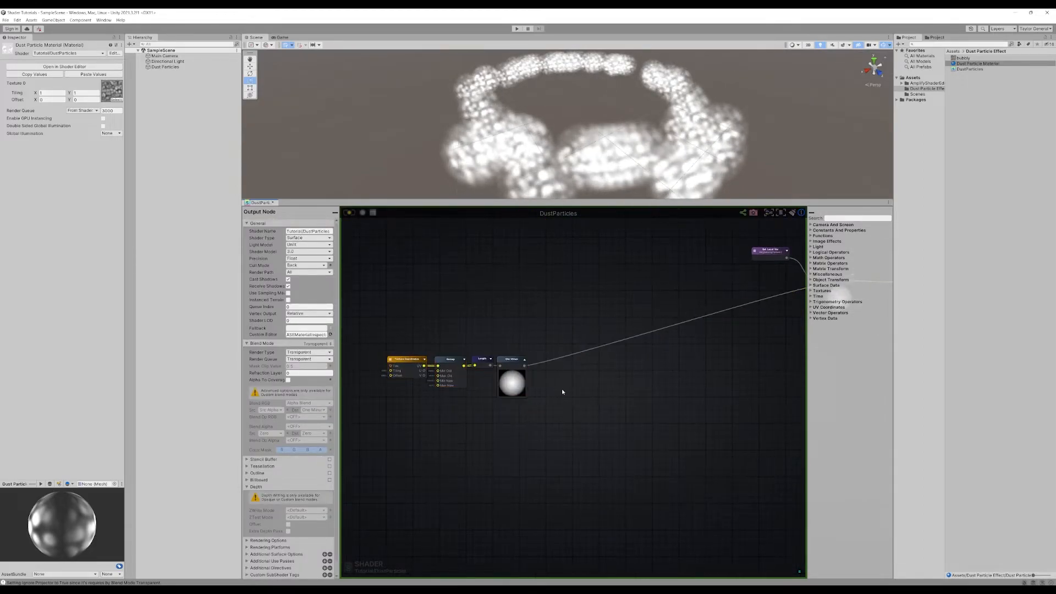
Step: Add a Register Local Var node fed by the One Minus output and name its variable "sphere"
mouse_move(525, 365)
left_mouse_down()
mouse_move(572, 401)
mouse_move(536, 359)
left_mouse_up()
left_click(319, 227)
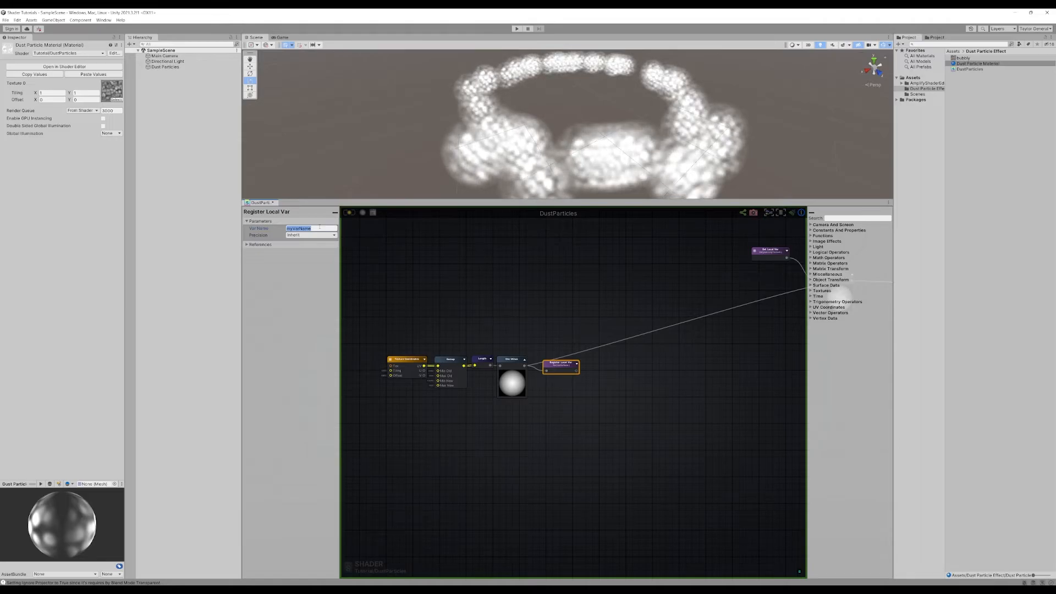
type("sp")
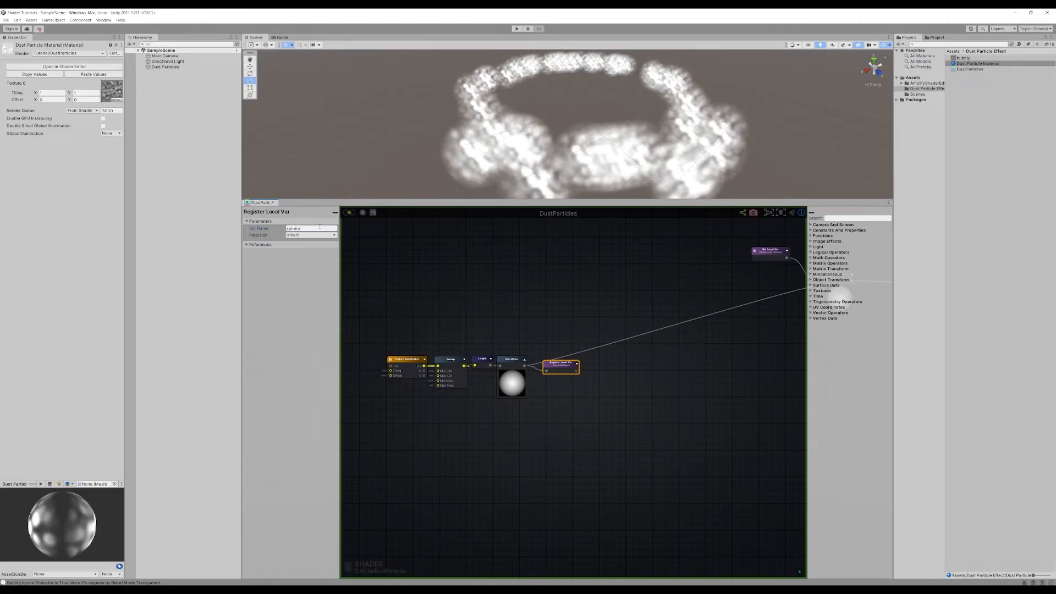
type("here")
Step: Add a Get Local Var node referencing sphere, place it under the panningTexture one, and connect it to Multiply input B
left_click(613, 359)
middle_click_drag(613, 358, 495, 397)
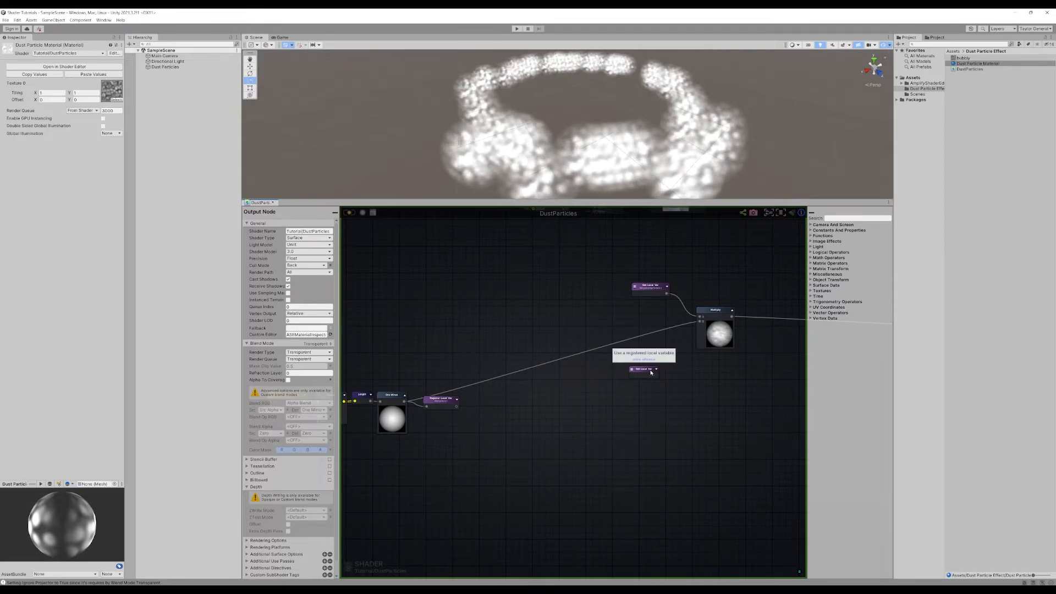
left_click(633, 373)
left_click(632, 372)
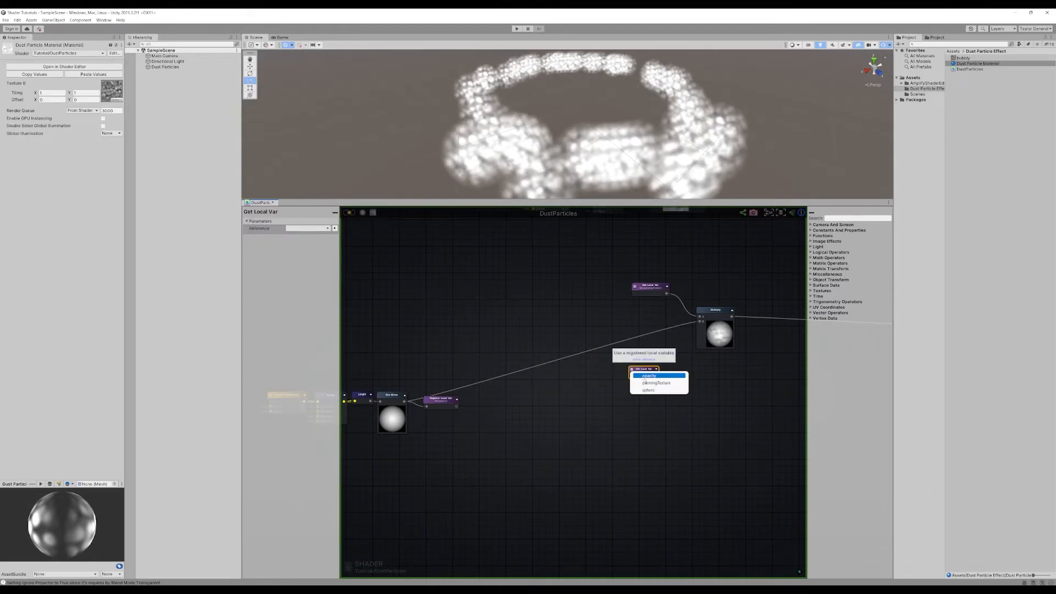
left_click(649, 390)
left_click_drag(658, 376, 653, 300)
left_click(631, 381)
Step: Move the whole sphere gradient node group out beside the panning texture node group
middle_click_drag(525, 405, 643, 381)
left_click_drag(599, 413, 385, 363)
scroll(443, 444, "down", 4)
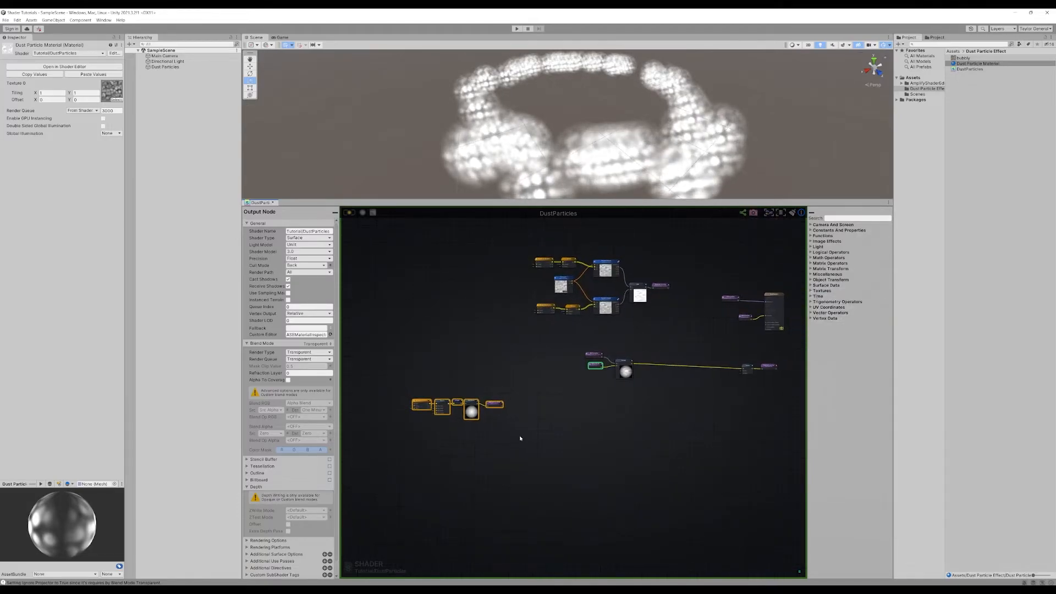
left_click_drag(495, 405, 416, 324)
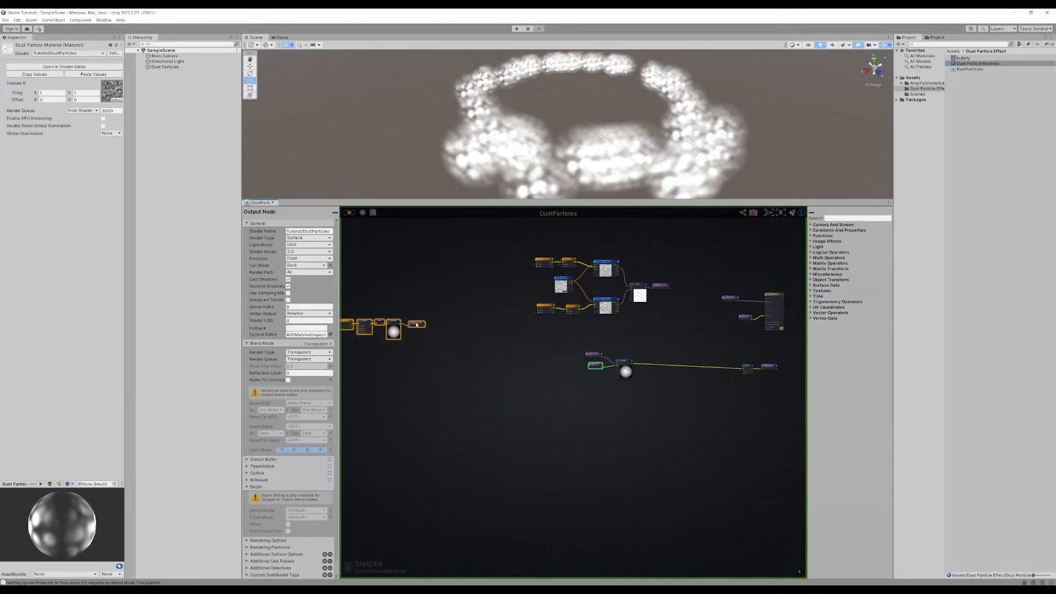
scroll(530, 407, "up", 5)
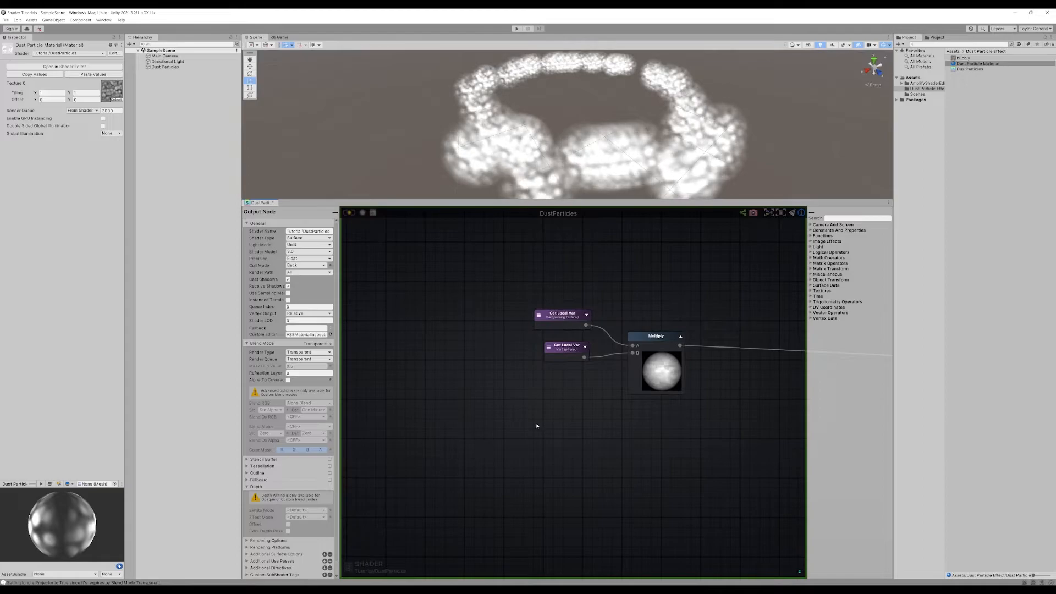
Step: Move the Multiply node and its two Get Local Var inputs farther from the Clamp node, and save the shader
middle_click_drag(537, 426, 479, 419)
left_click_drag(479, 420, 664, 341)
scroll(725, 363, "down", 1)
left_click_drag(694, 364, 588, 350)
left_click(616, 377)
middle_click_drag(636, 407, 615, 418)
scroll(614, 417, "up", 4)
middle_click_drag(569, 369, 592, 375)
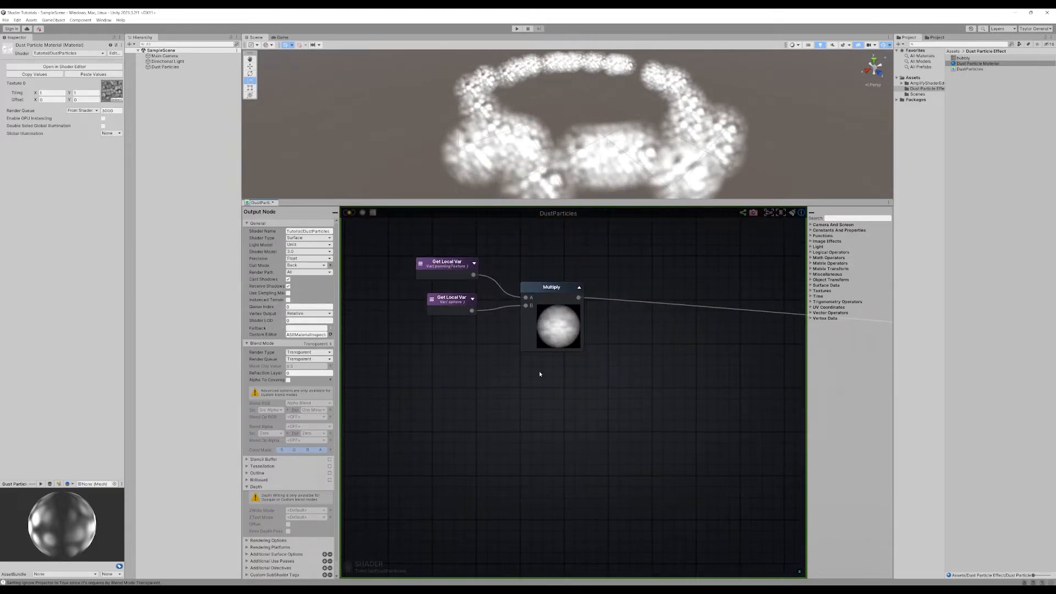
left_click(557, 296)
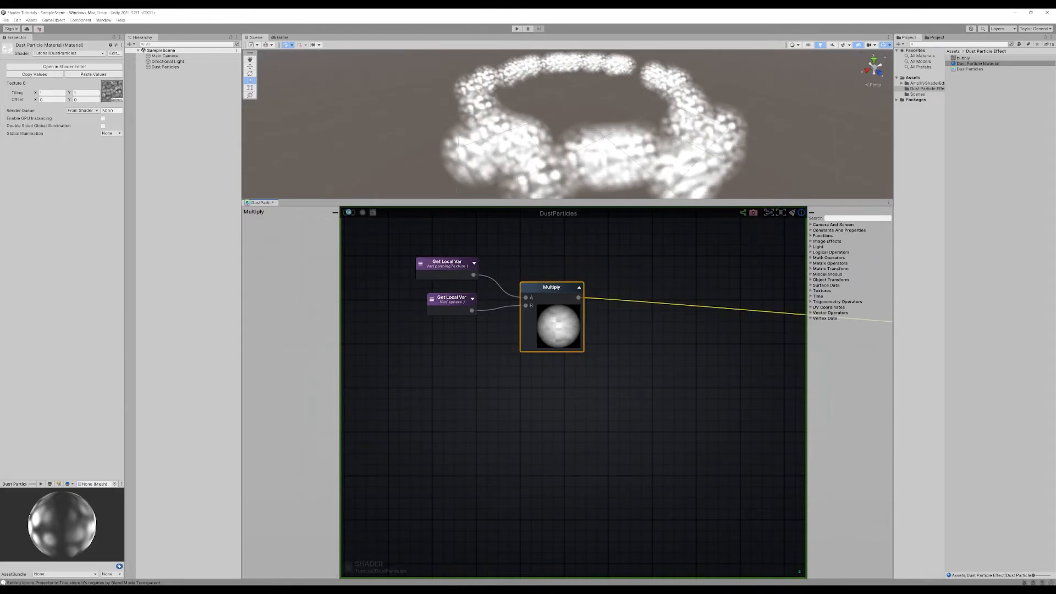
right_click_drag(629, 345, 611, 332)
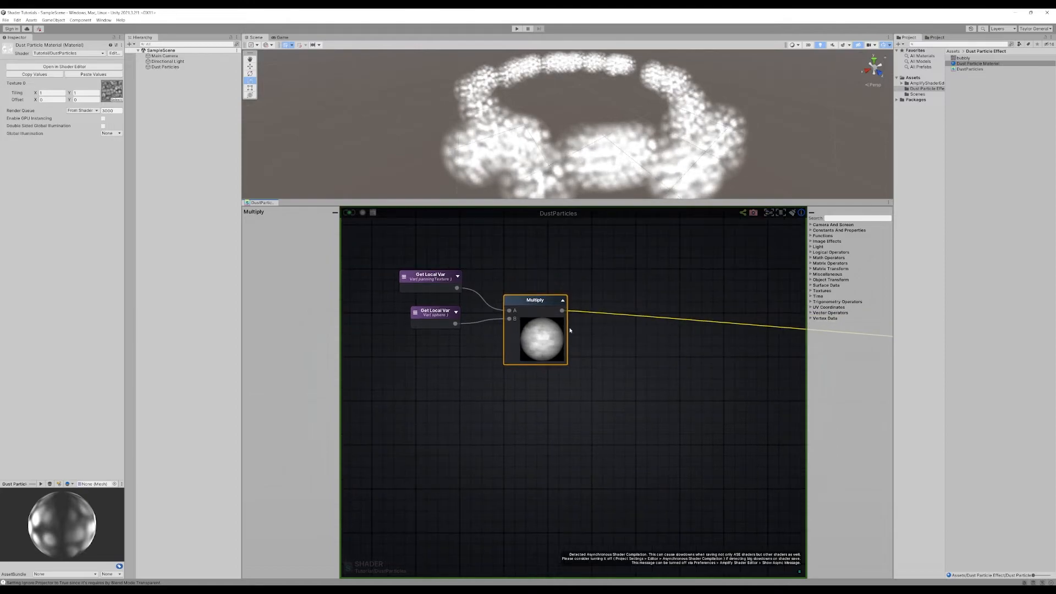
Step: Play the scene to preview the particle burst in the Game view, then stop playback
left_click(517, 29)
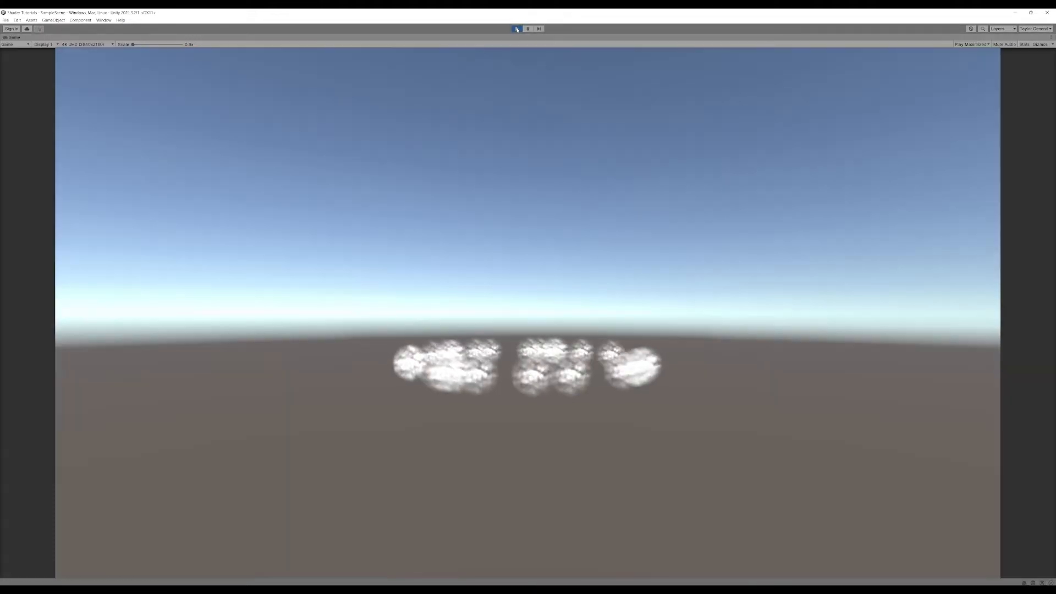
left_click(517, 29)
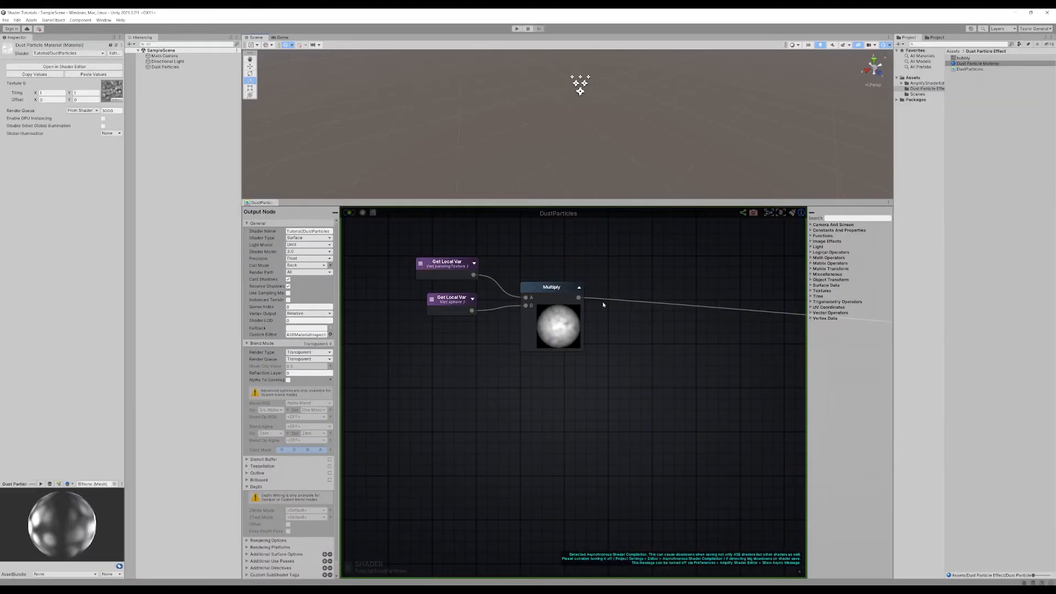
Step: Add a Remap node beside the Multiply node and feed it from the Multiply output
middle_click_drag(689, 335, 575, 330)
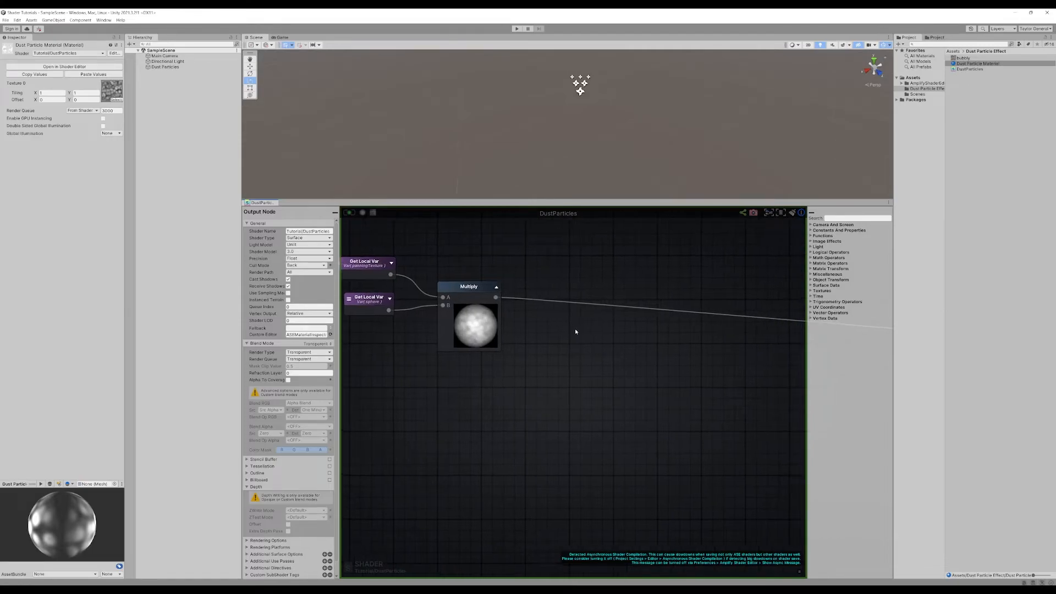
left_click(572, 351)
key("Delete")
right_click(588, 358)
type("remasp")
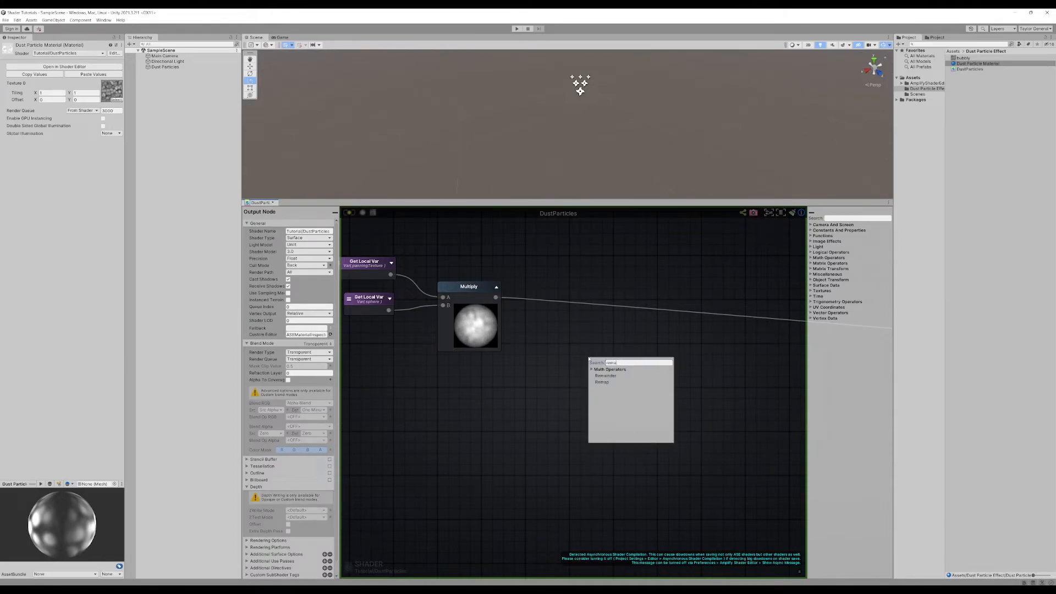
left_click(606, 384)
left_click_drag(611, 359, 598, 313)
middle_click_drag(657, 347, 637, 340)
Step: Add a Clamp node after the Remap node and connect the Remap output to its input
left_click(632, 346)
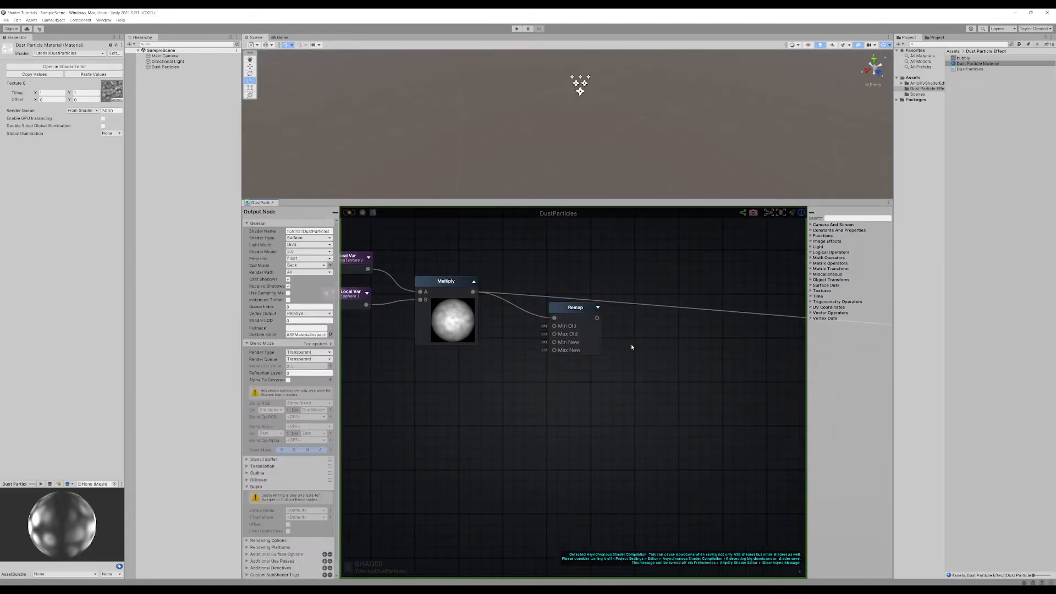
right_click(632, 345)
type("clamp")
key("Return")
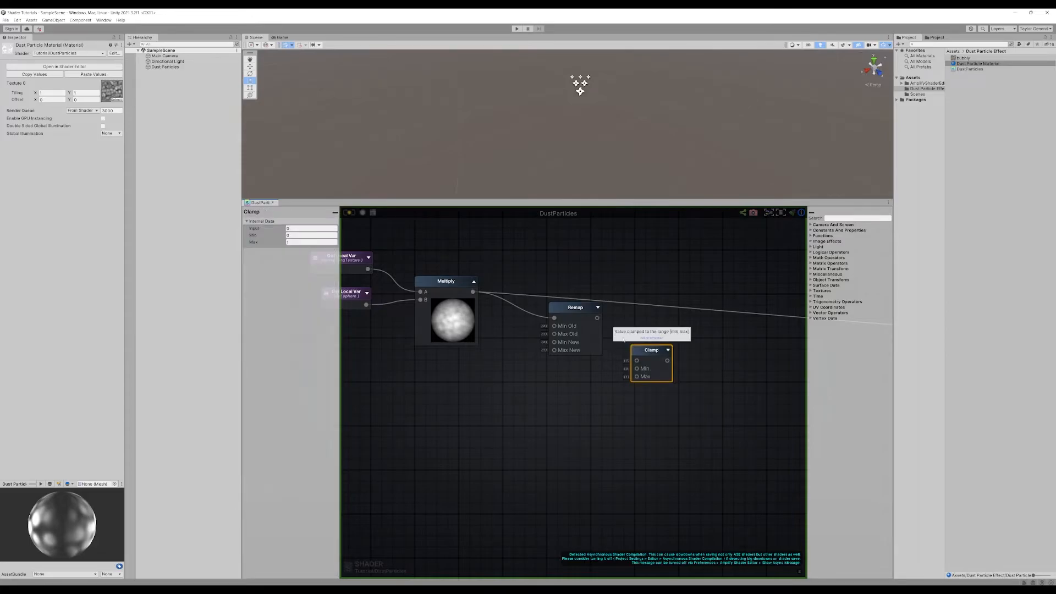
left_click_drag(643, 363, 627, 342)
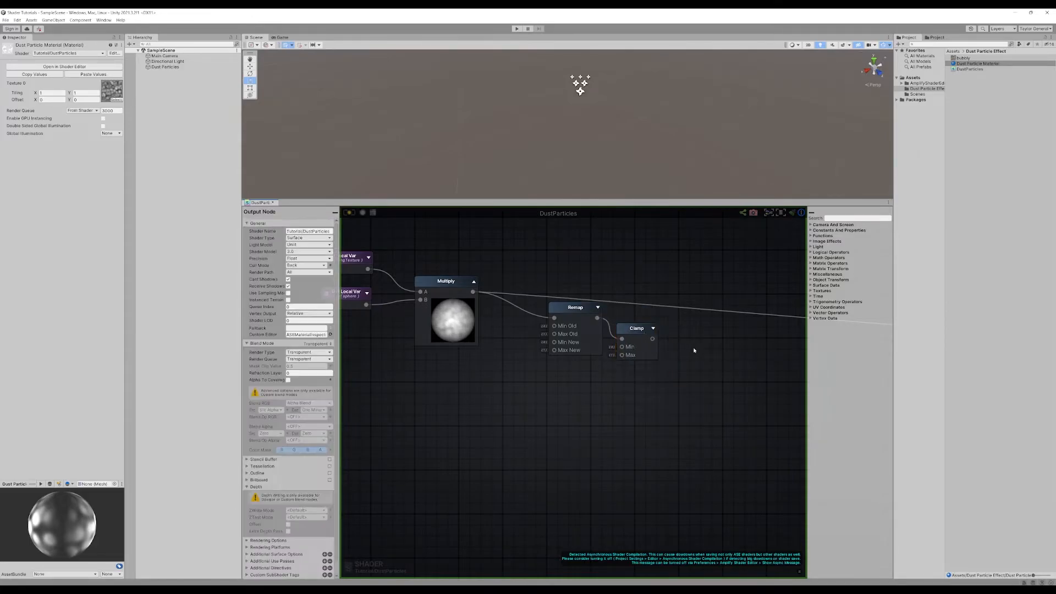
Step: Add a Floor node fed by the new Clamp node's output and expand its preview
left_click(693, 347)
right_click(693, 348)
type("floor")
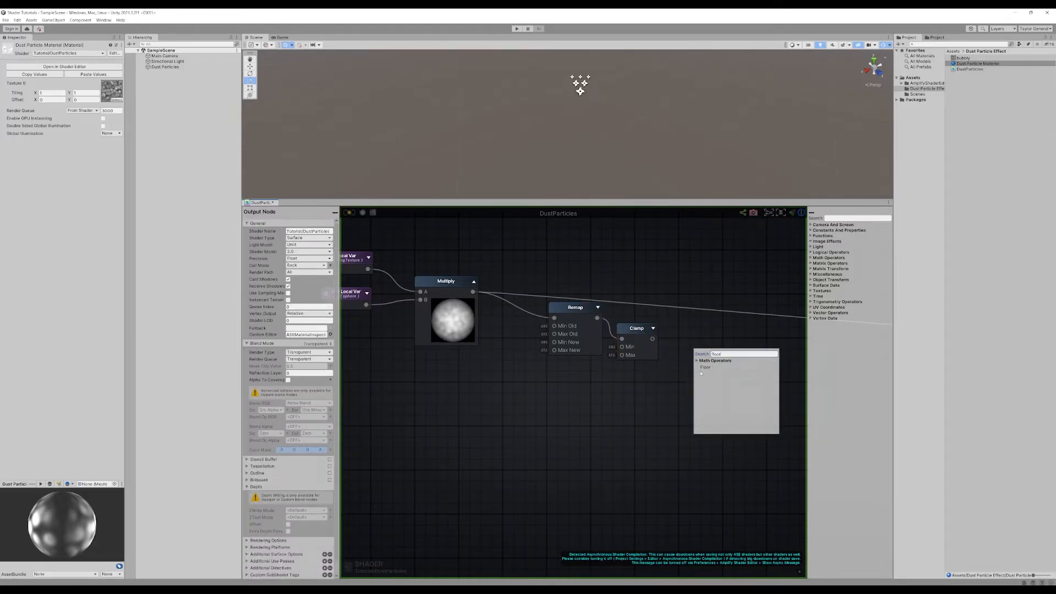
left_click(706, 366)
left_click_drag(679, 359, 692, 331)
left_click(740, 389)
middle_click_drag(740, 390, 672, 381)
left_click(652, 332)
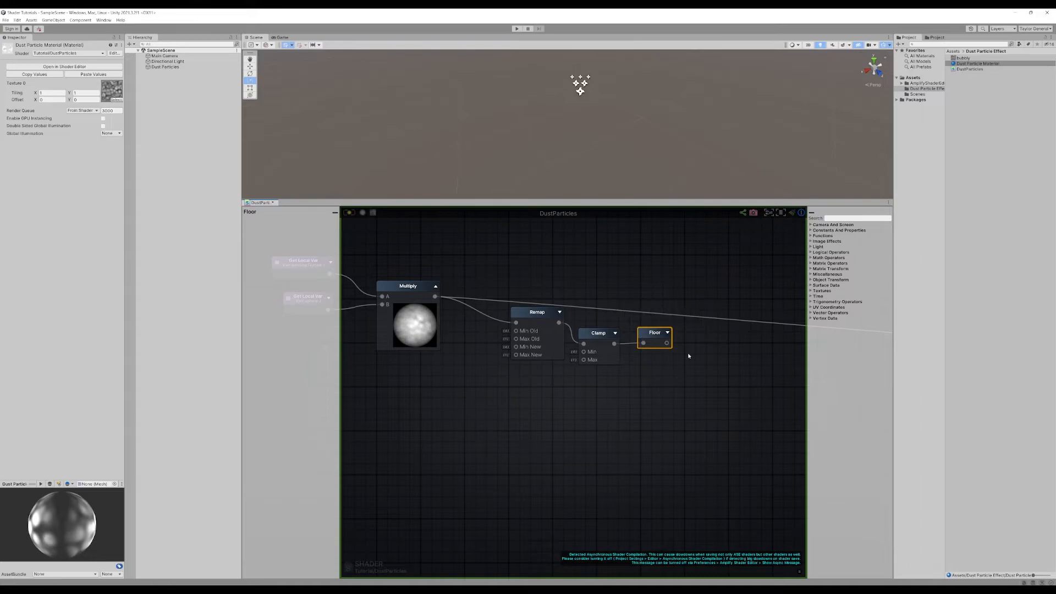
left_click(668, 332)
middle_click_drag(663, 401, 671, 388)
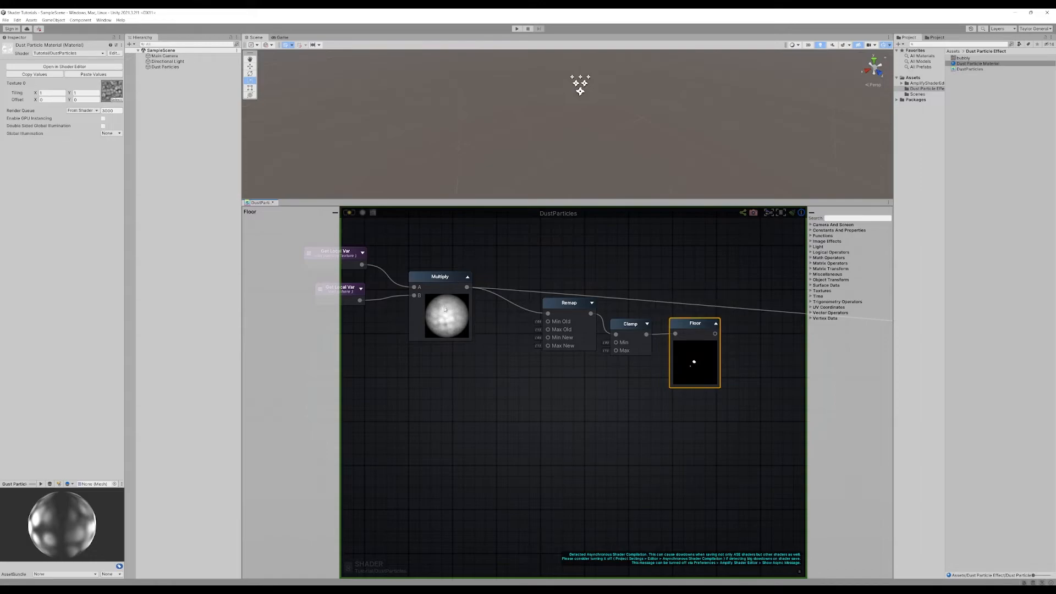
Step: Move the Remap node closer to Multiply and raise its Max New value until the Floor preview fills into a solid white blob
left_click_drag(553, 306, 523, 308)
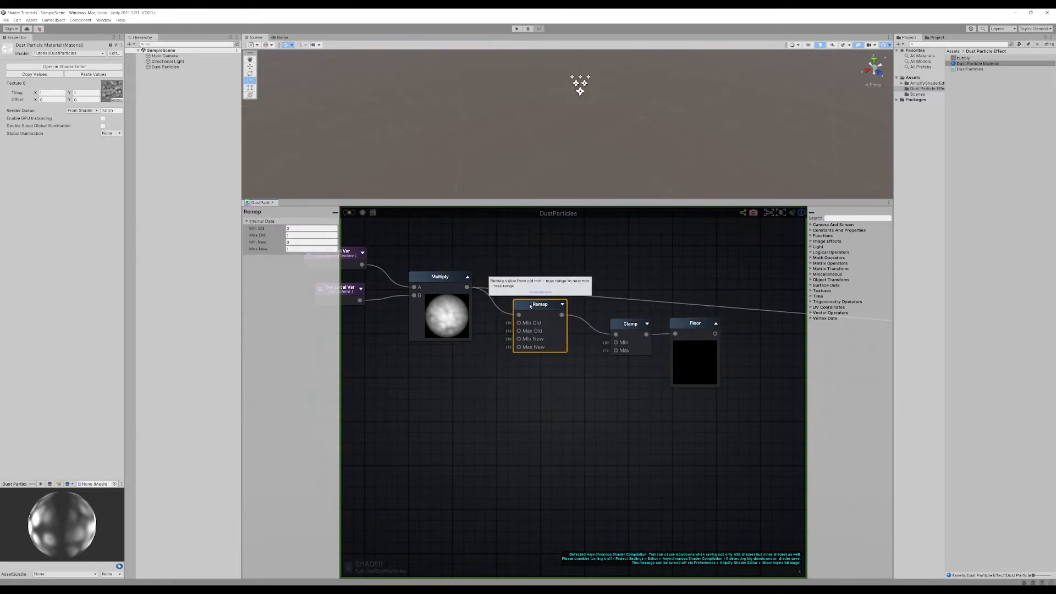
middle_click_drag(480, 334, 561, 410)
scroll(560, 411, "down", 7)
middle_click_drag(541, 348, 539, 369)
scroll(580, 350, "up", 4)
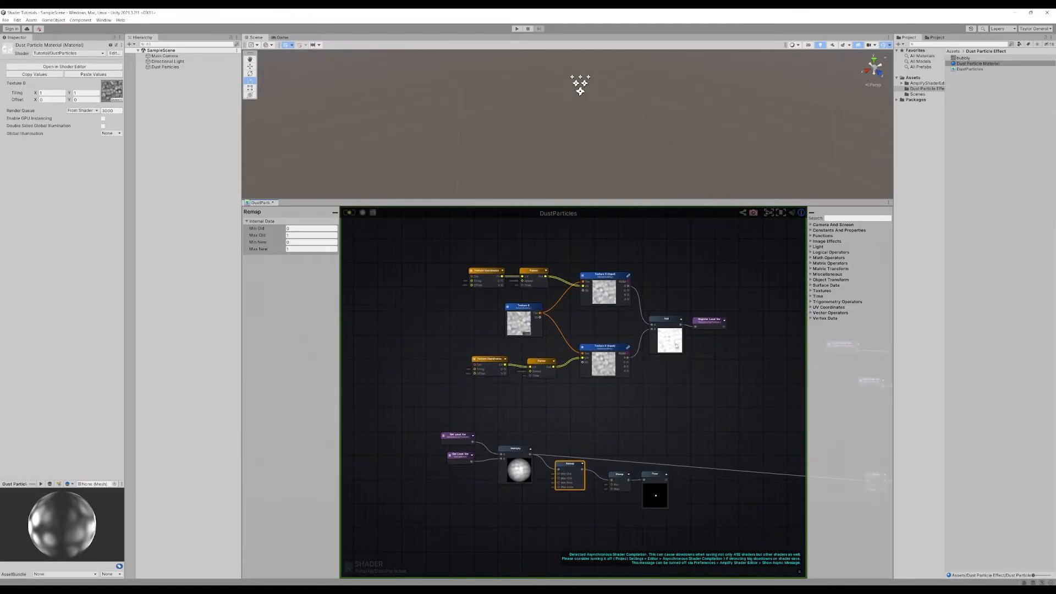
left_click_drag(665, 389, 645, 275)
middle_click_drag(654, 417, 653, 300)
left_click(653, 349)
scroll(652, 404, "up", 3)
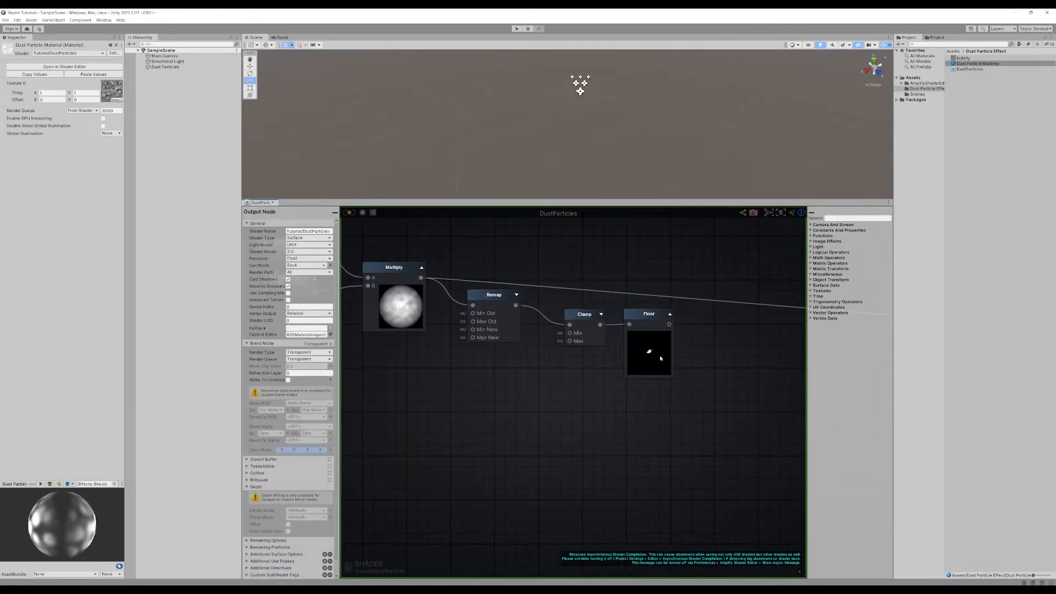
middle_click_drag(552, 386, 606, 405)
left_click(550, 319)
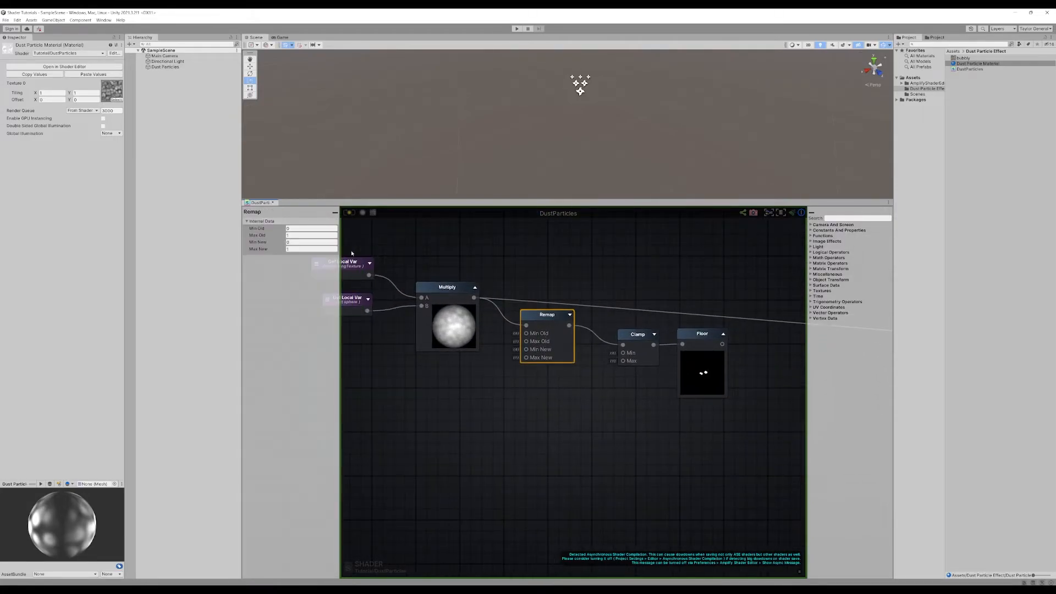
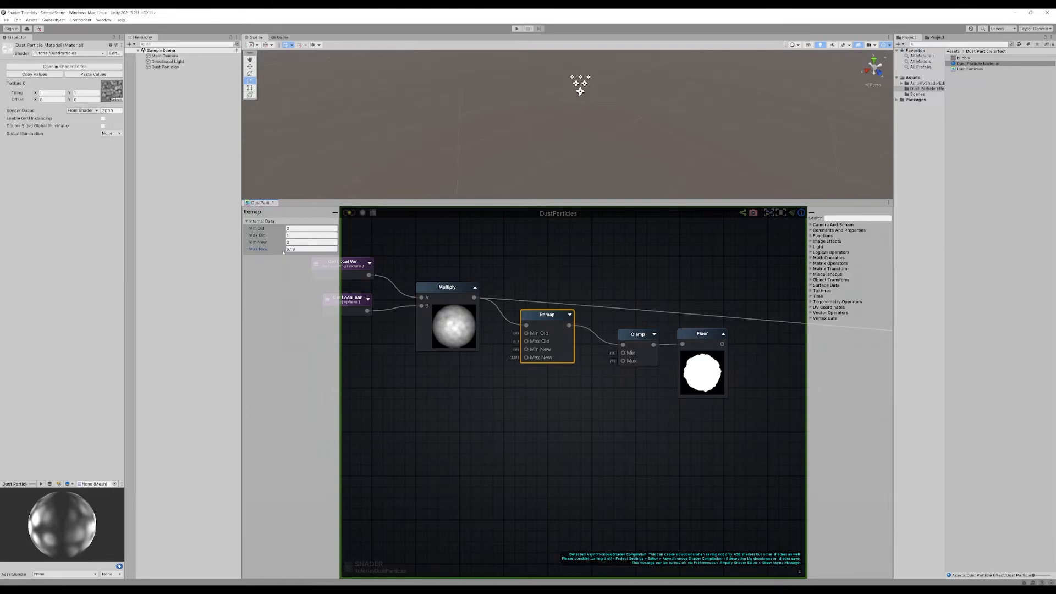
left_click(519, 473)
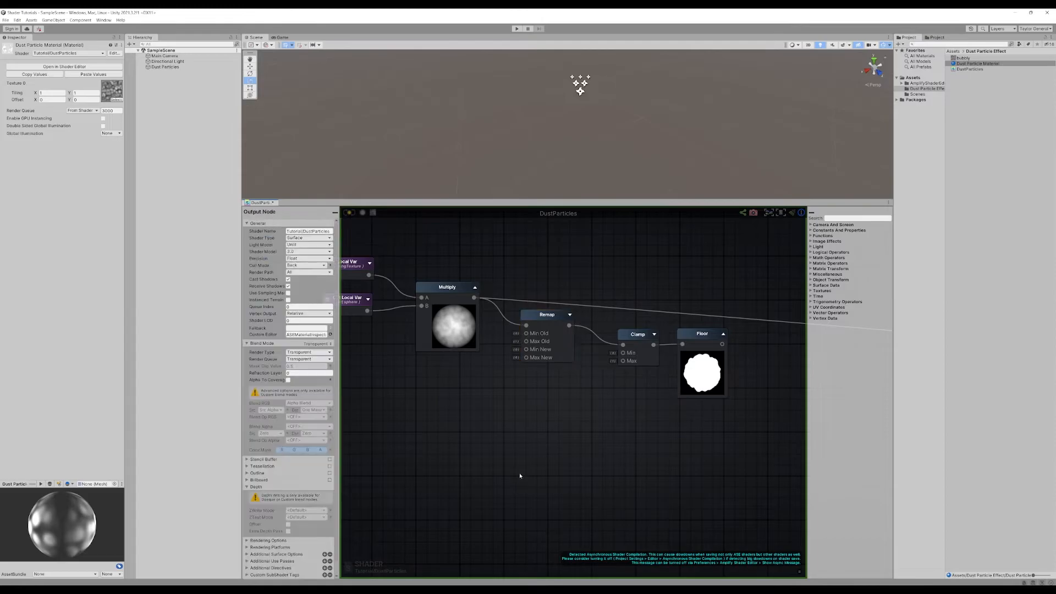
Step: Connect the Floor output to the Clamp node that feeds the opacity variable, replacing the Multiply connection, and save the shader
middle_click_drag(519, 473, 528, 414)
scroll(528, 372, "down", 3)
scroll(529, 367, "up", 1)
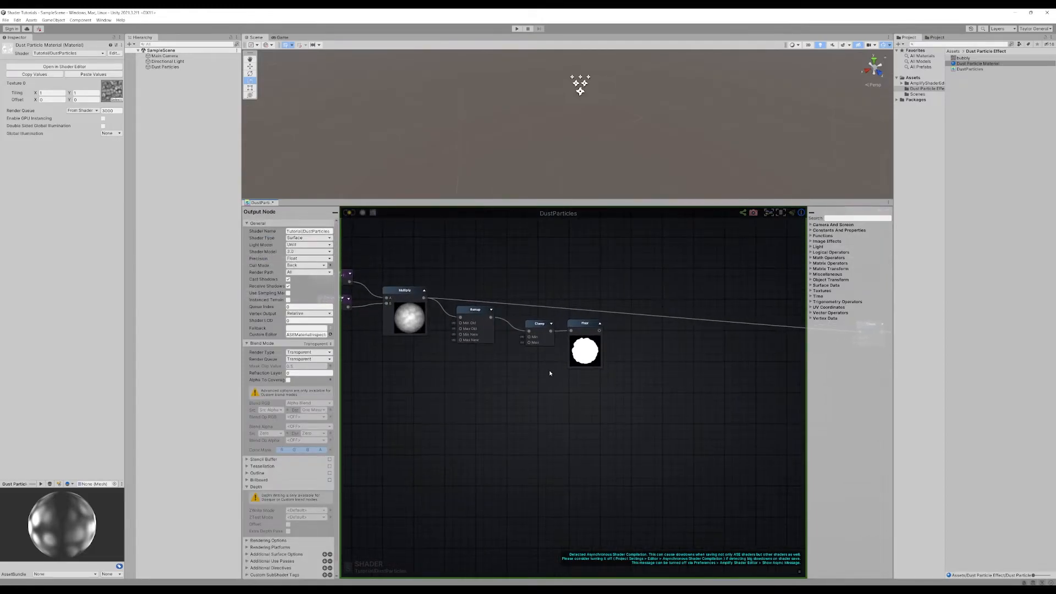
left_click_drag(538, 325, 532, 325)
middle_click_drag(668, 374, 484, 361)
scroll(543, 357, "up", 3)
scroll(460, 349, "down", 5)
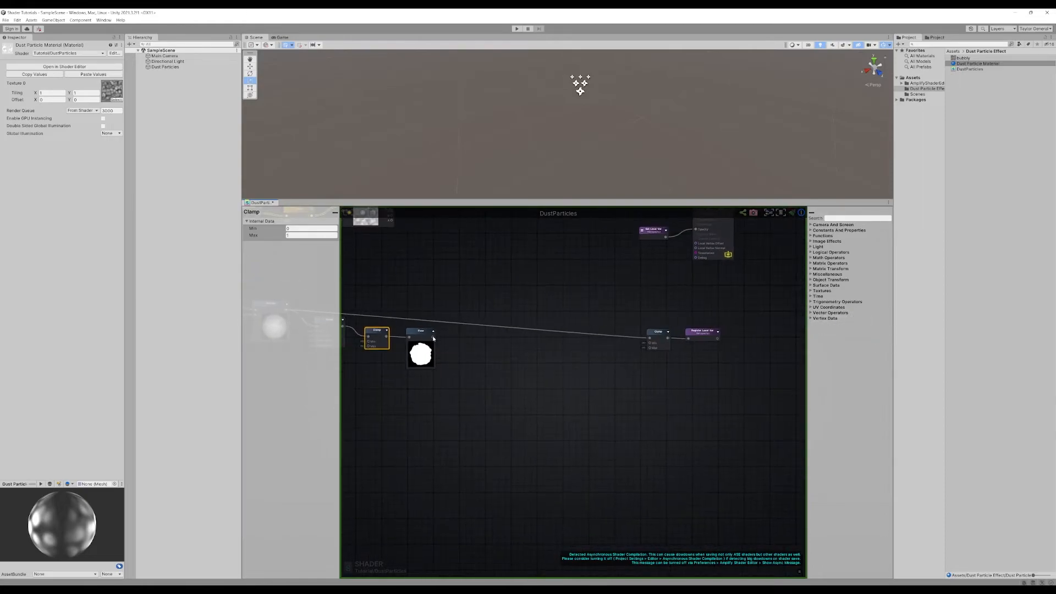
left_click_drag(665, 356, 650, 338)
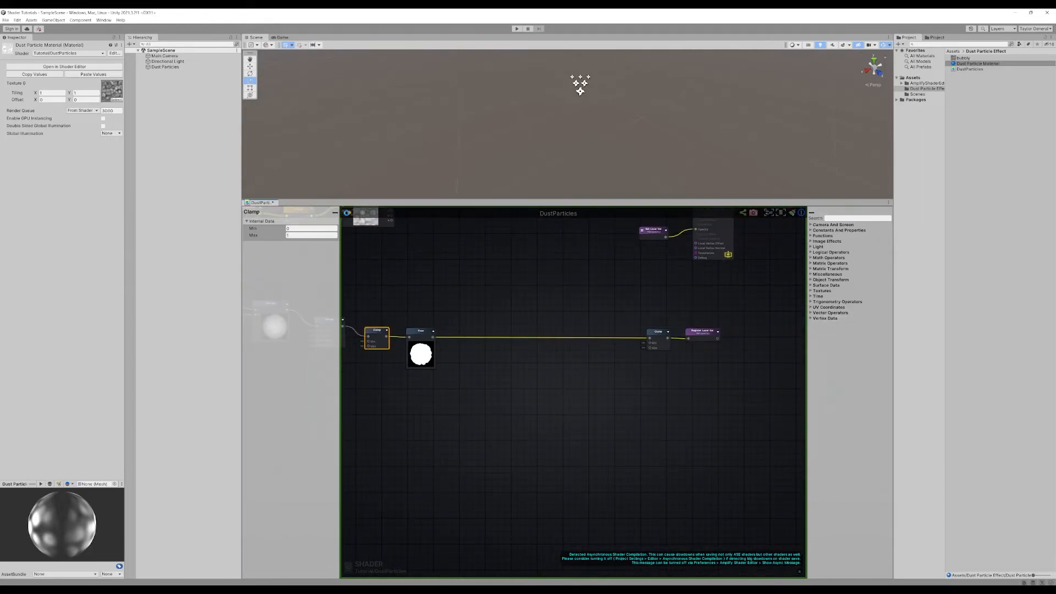
Step: Select the Dust Particles object and view the running effect in the Scene view
left_click(165, 67)
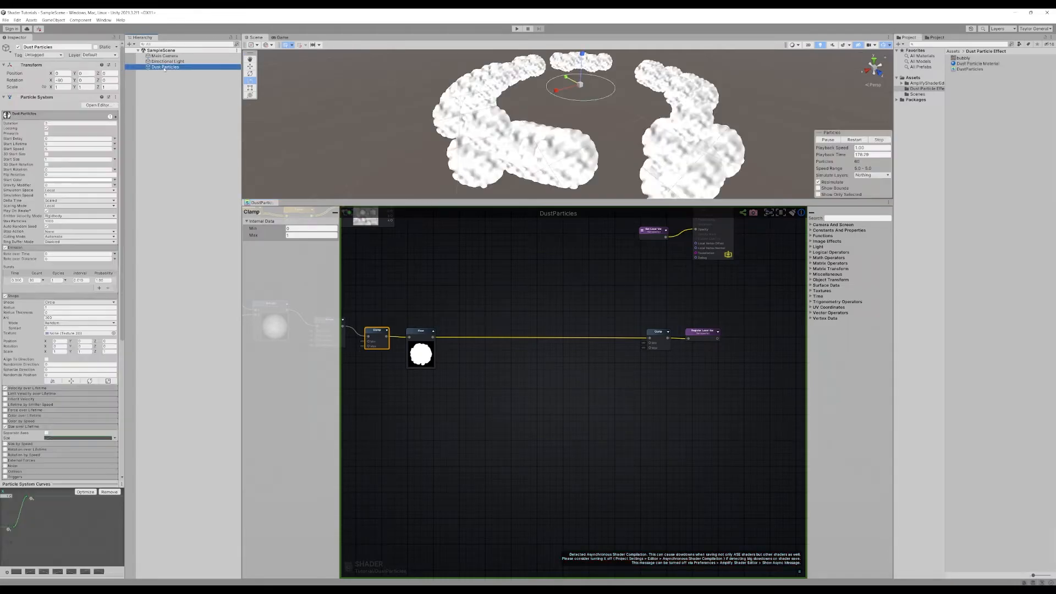
scroll(624, 141, "up", 1)
mouse_move(620, 135)
middle_mouse_down()
mouse_move(580, 108)
mouse_move(609, 134)
middle_mouse_up()
scroll(607, 134, "down", 3)
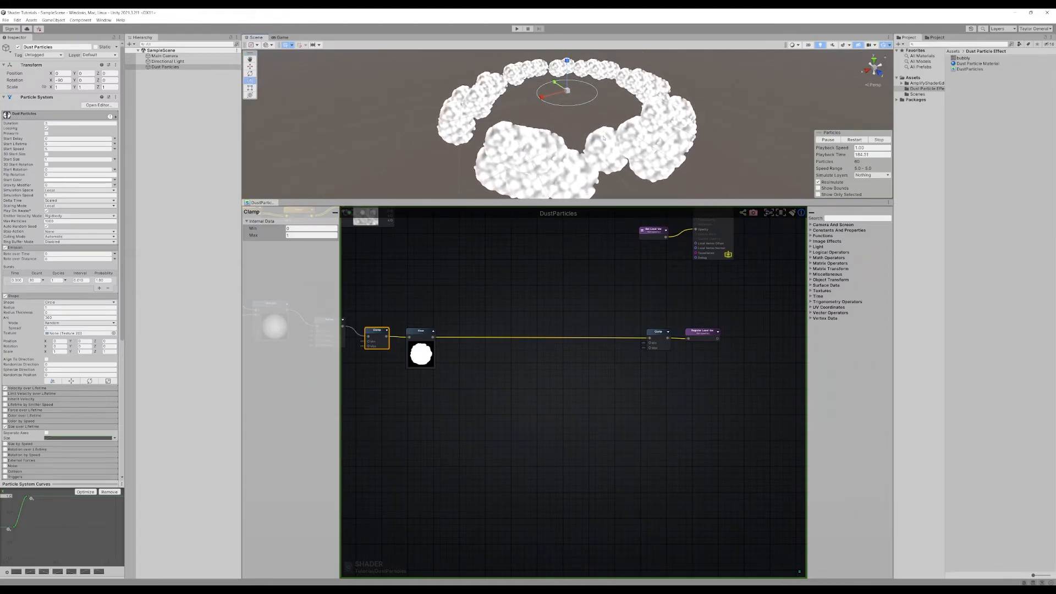
Step: Examine the graph from the Remap, Clamp and Floor chain to the output node's Emission and Opacity inputs
middle_click_drag(594, 276, 643, 263)
scroll(589, 330, "up", 3)
middle_click_drag(589, 330, 662, 334)
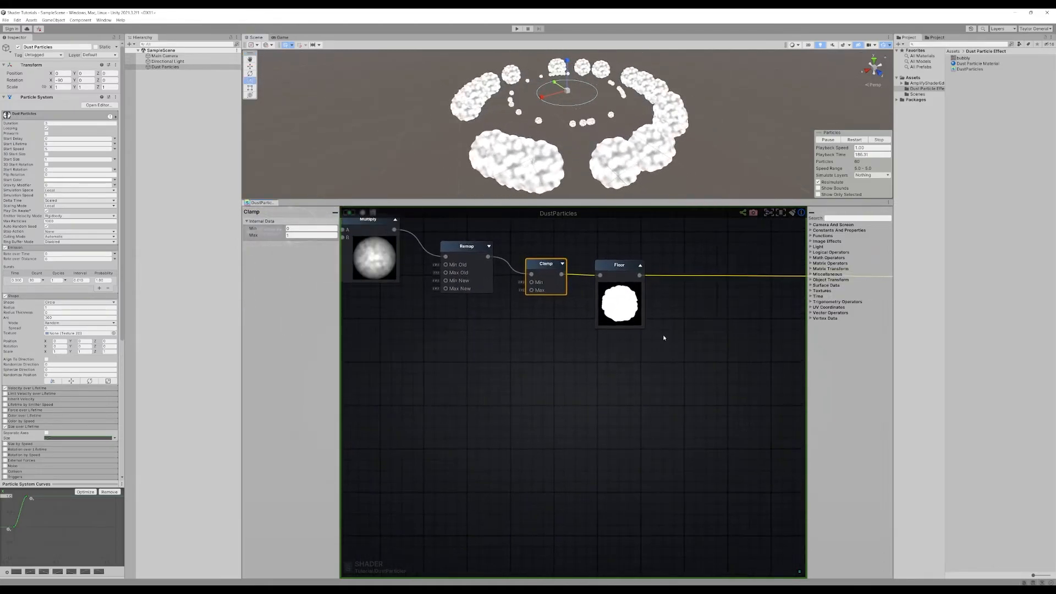
scroll(583, 358, "down", 5)
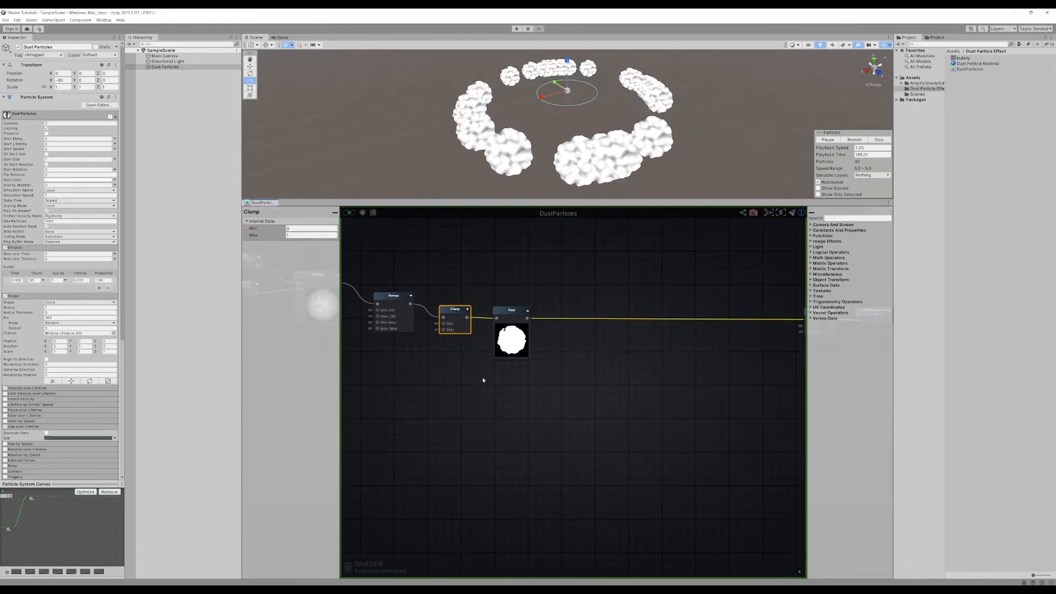
middle_click_drag(584, 317, 584, 360)
scroll(608, 304, "up", 4)
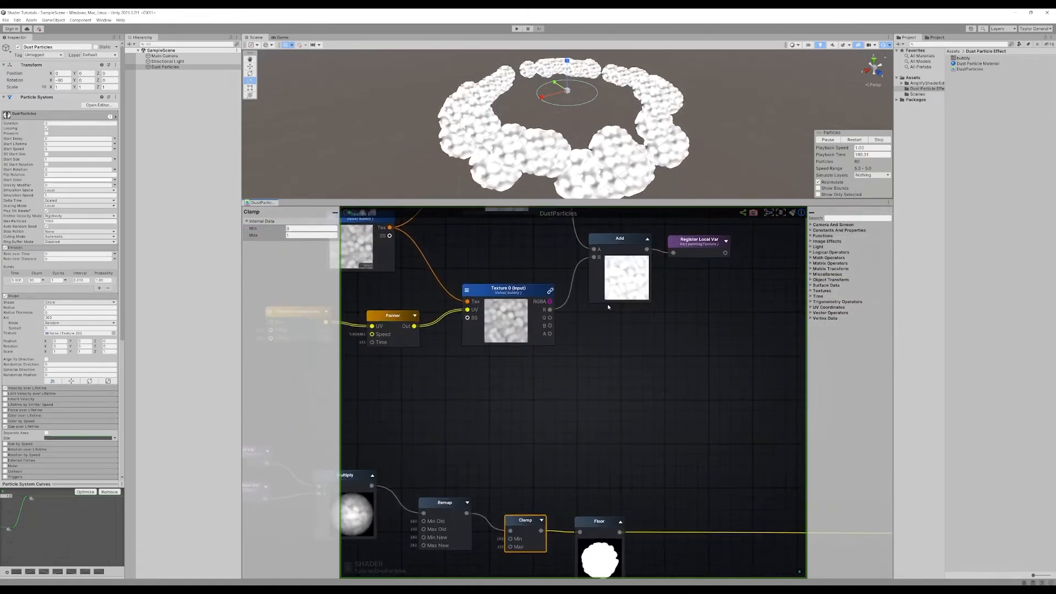
middle_click_drag(738, 341, 433, 325)
scroll(432, 325, "down", 3)
scroll(577, 312, "up", 4)
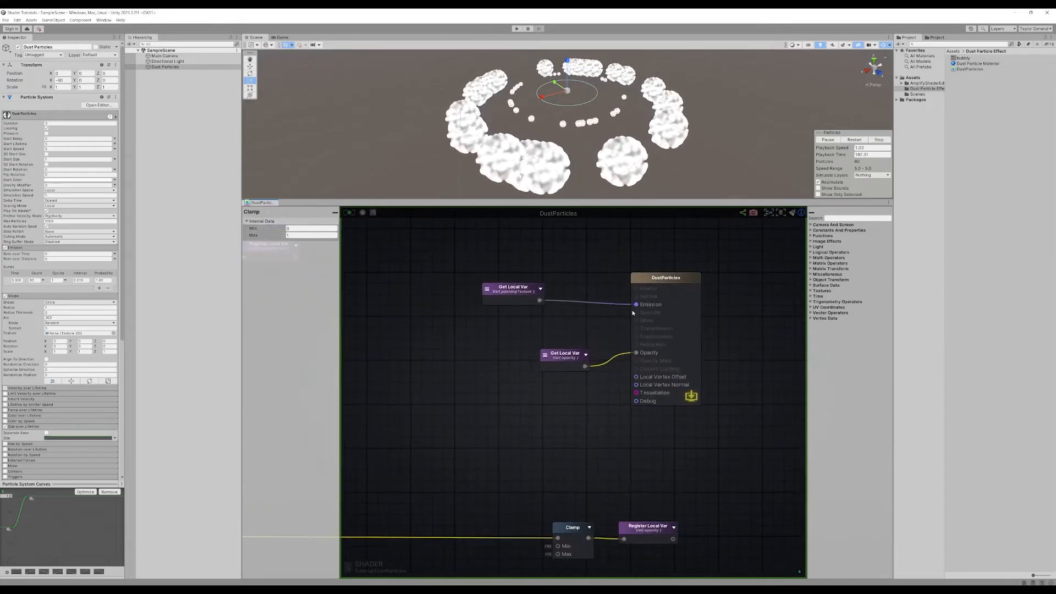
scroll(500, 335, "down", 3)
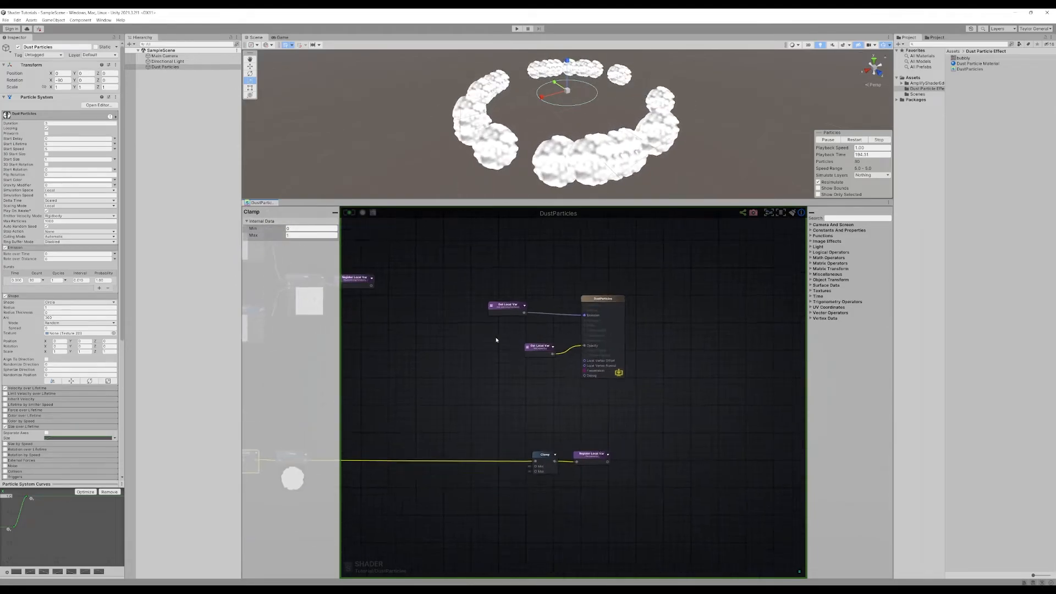
Step: Connect the opacity Get Local Var to the output node's Emission in place of panningTexture, and save the shader
middle_click_drag(495, 336, 667, 321)
middle_click_drag(593, 285, 553, 330)
left_click(553, 280)
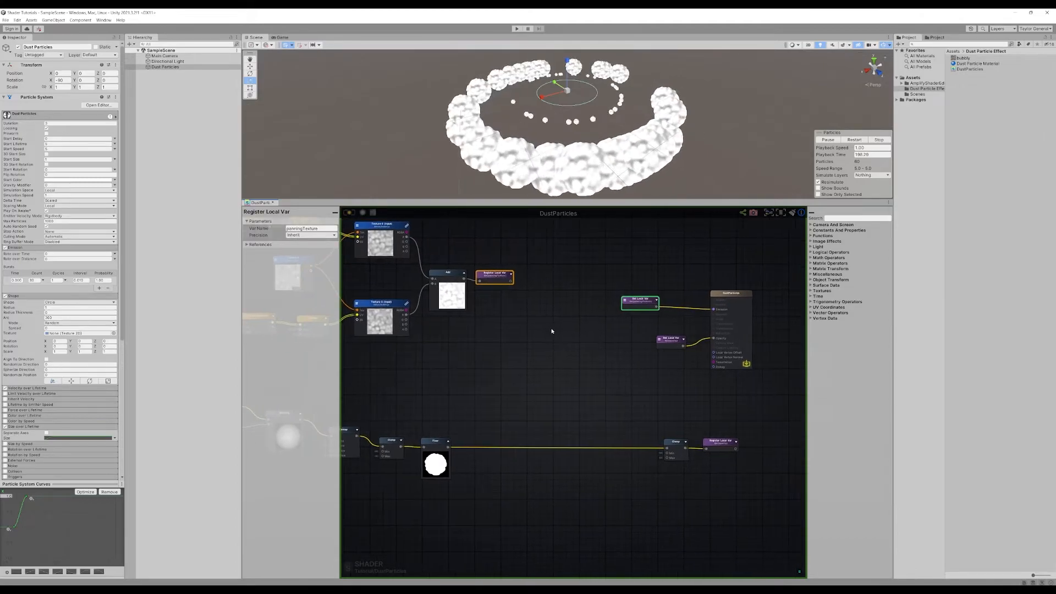
scroll(583, 300, "up", 3)
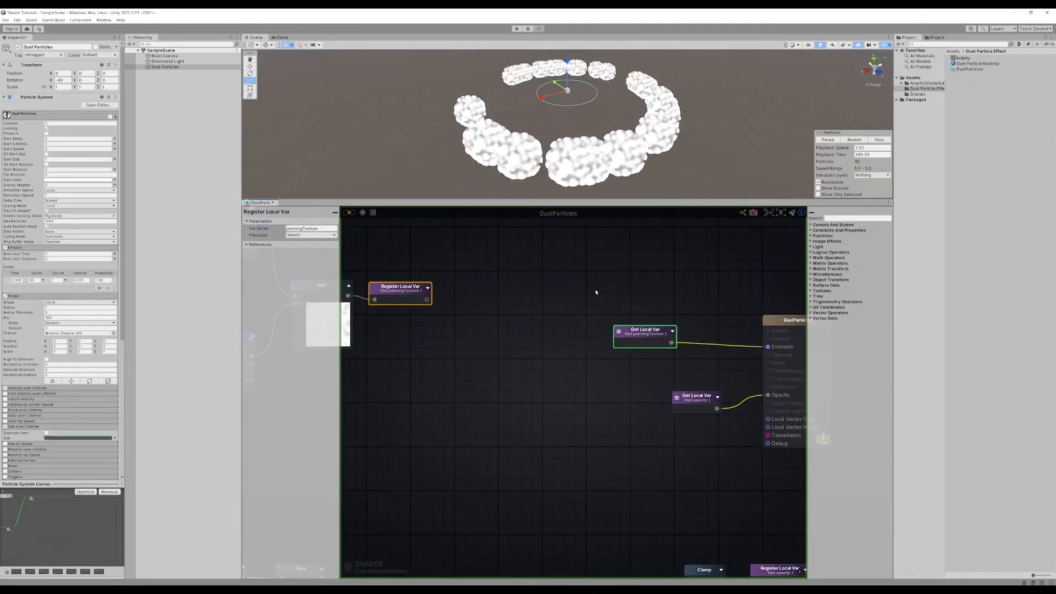
left_click(594, 292)
left_click_drag(717, 409, 768, 347)
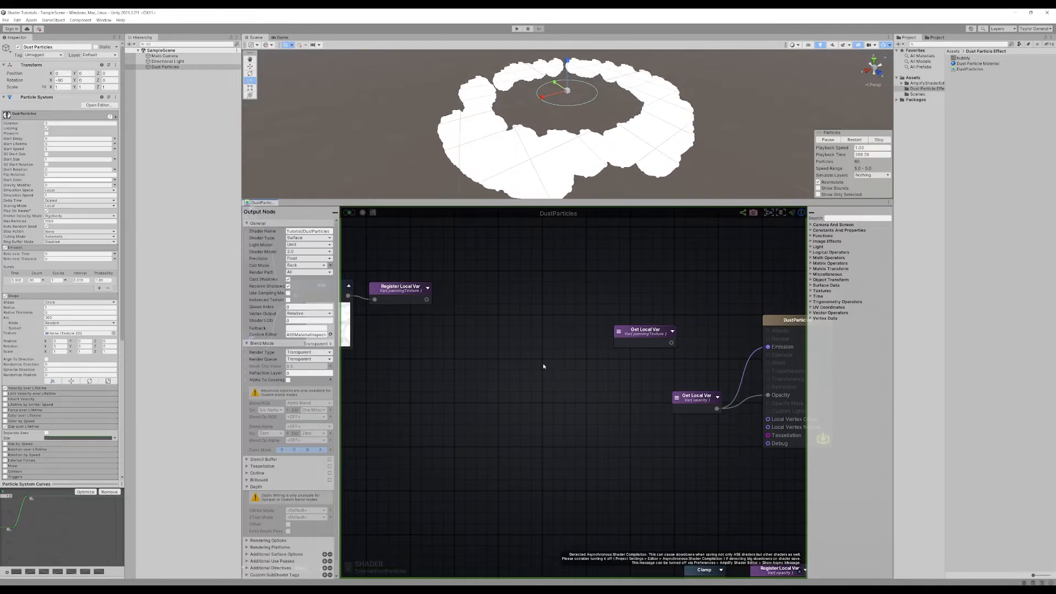
Step: Move the Clamp and Floor nodes closer to the Remap node to tighten the chain
middle_click_drag(535, 505, 635, 380)
scroll(635, 380, "down", 4)
middle_click_drag(529, 399, 590, 336)
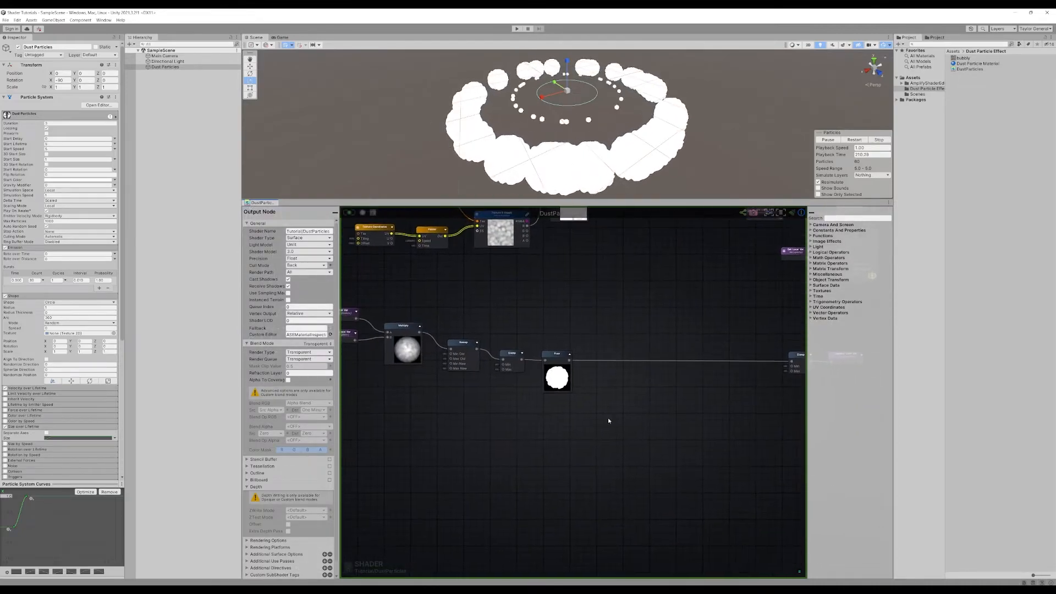
scroll(608, 418, "up", 2)
middle_click_drag(594, 424, 670, 413)
left_click_drag(612, 345, 597, 344)
left_click(553, 392)
mouse_move(544, 396)
middle_mouse_down()
mouse_move(702, 384)
mouse_move(548, 382)
middle_mouse_up()
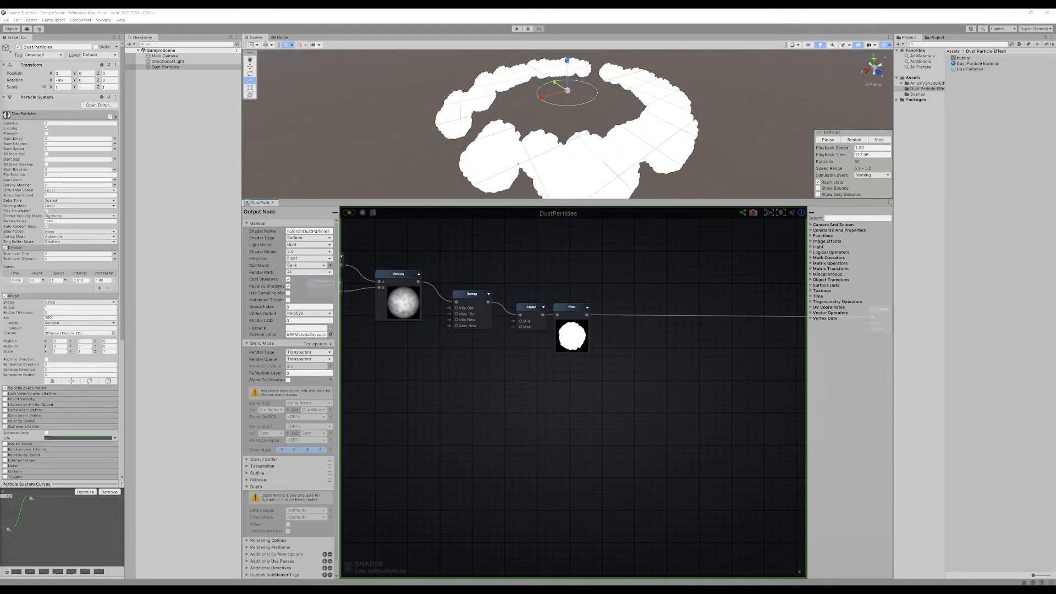
middle_click_drag(568, 365, 604, 380)
left_click_drag(567, 321, 588, 313)
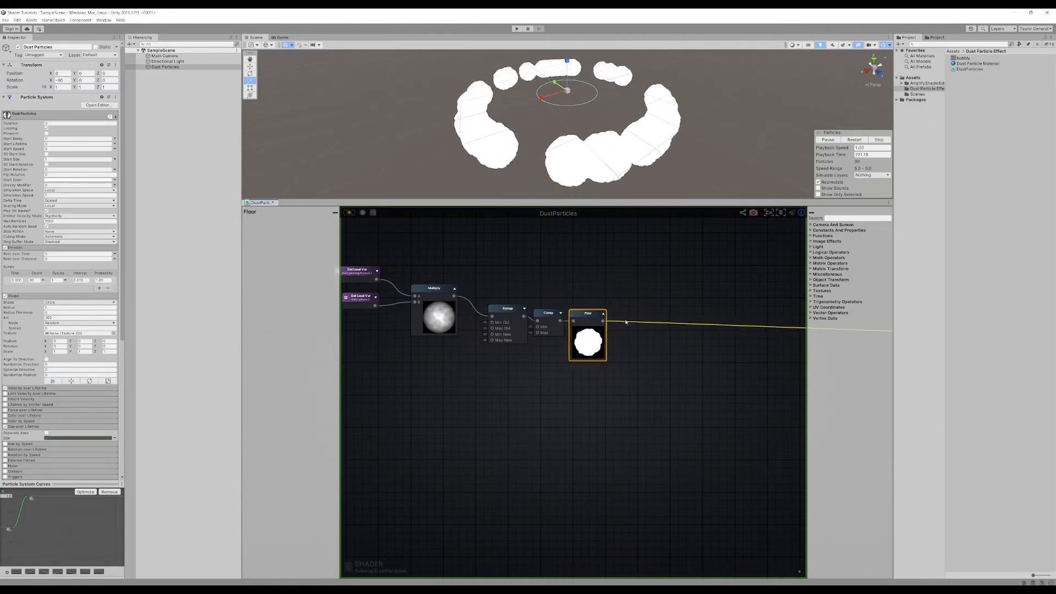
left_click(622, 420)
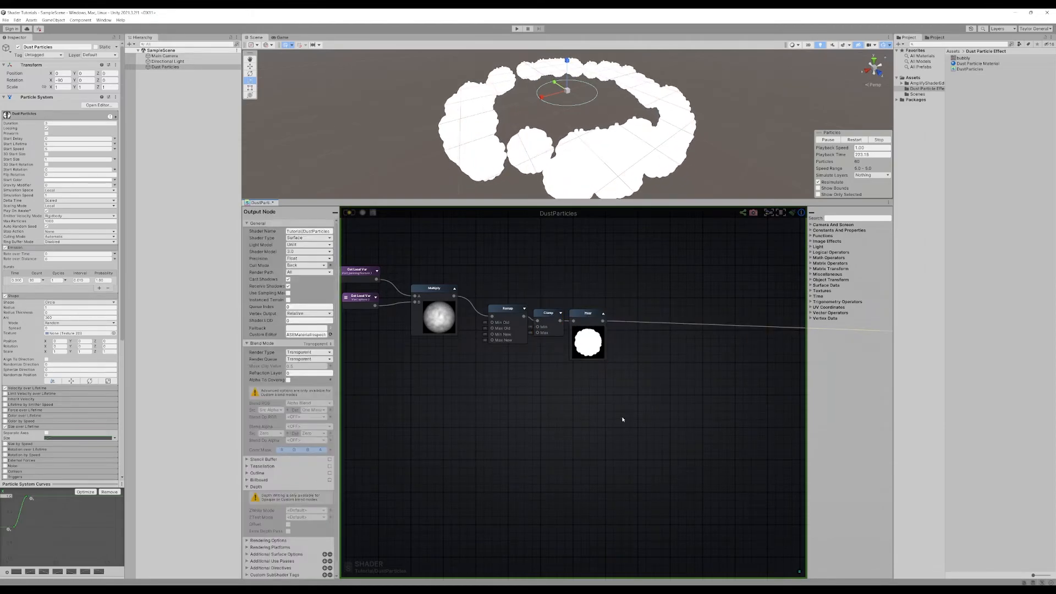
Step: Move the Floor node slightly further away from the Clamp node
scroll(583, 384, "up", 2)
scroll(582, 384, "down", 2)
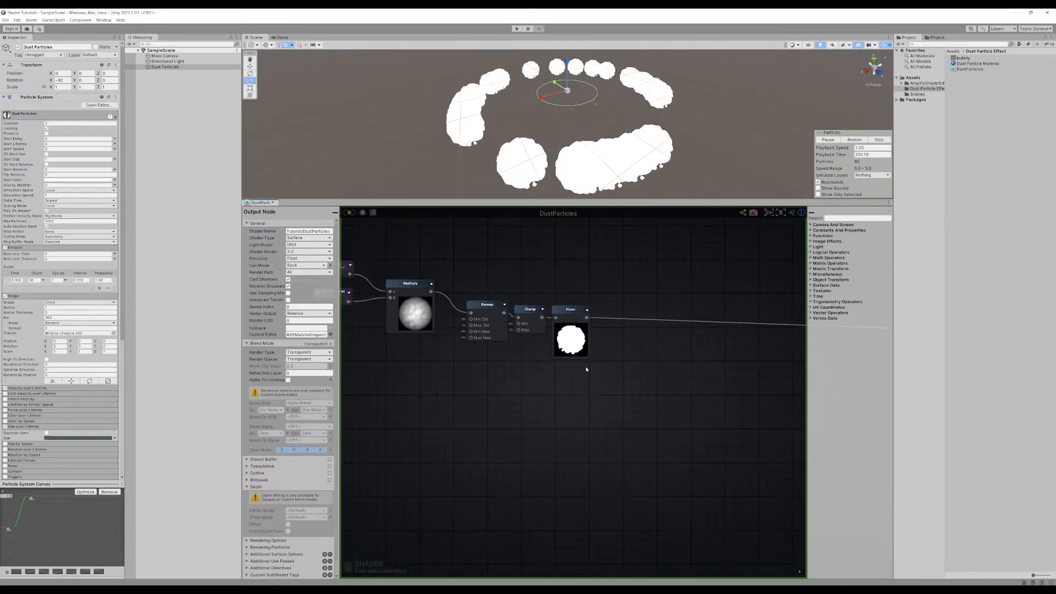
left_click(567, 313)
left_click_drag(567, 314, 570, 312)
left_click(489, 398)
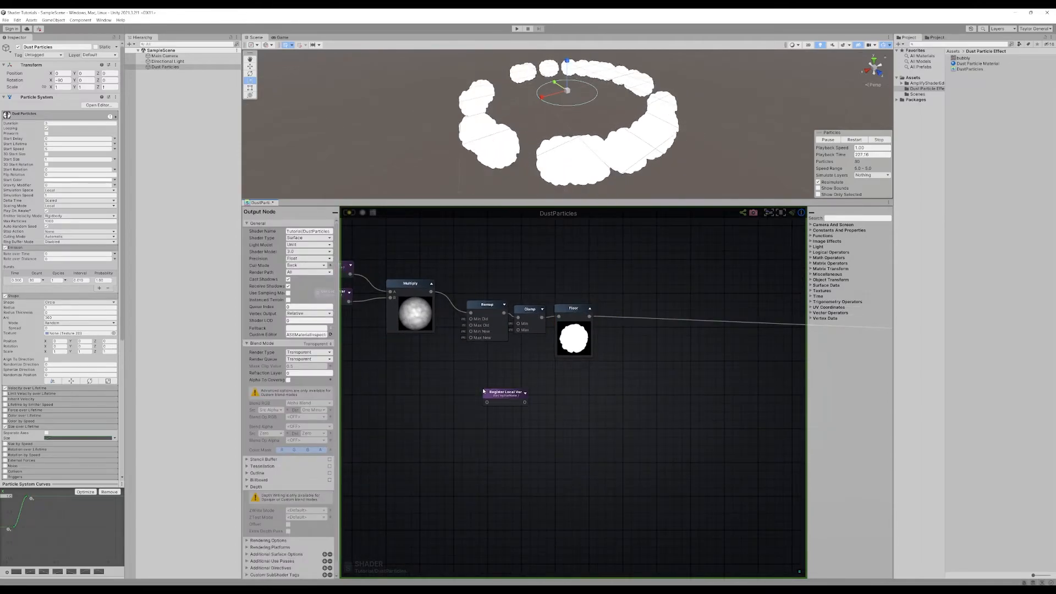
left_click(499, 394)
key("Delete")
Step: Add a second Remap node below the chain, feed it from the first Remap's output, and set its Max New to 0.95
right_click(499, 394)
type("re")
left_click(512, 429)
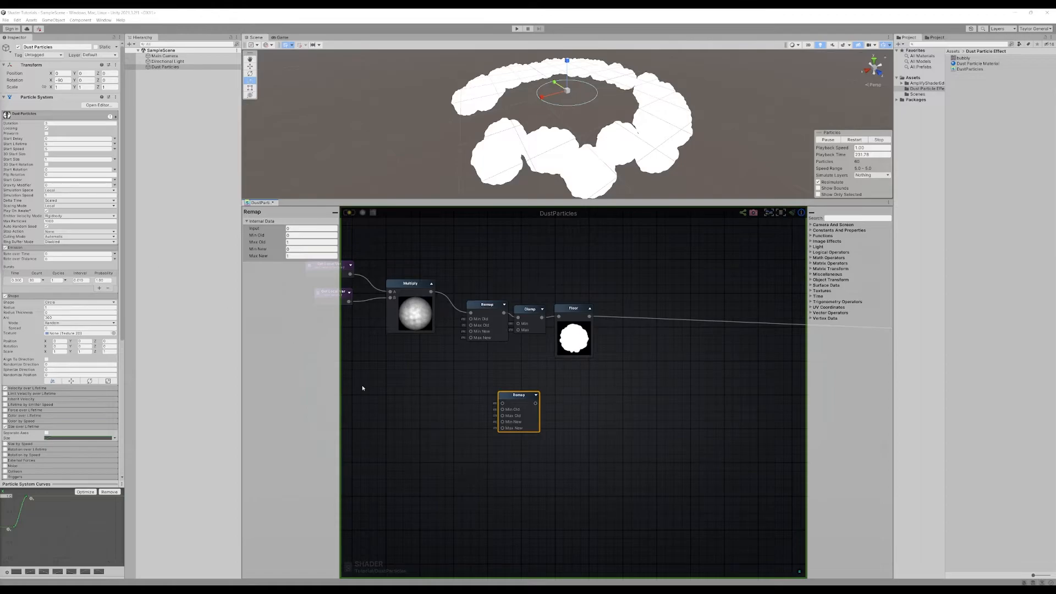
left_click_drag(497, 392, 520, 375)
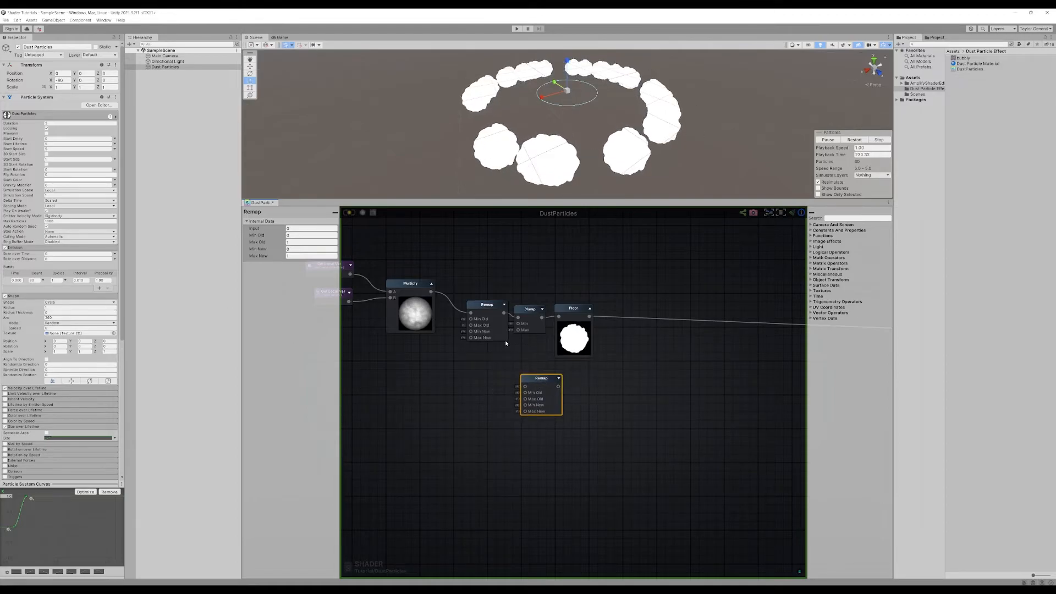
left_click_drag(488, 309, 470, 308)
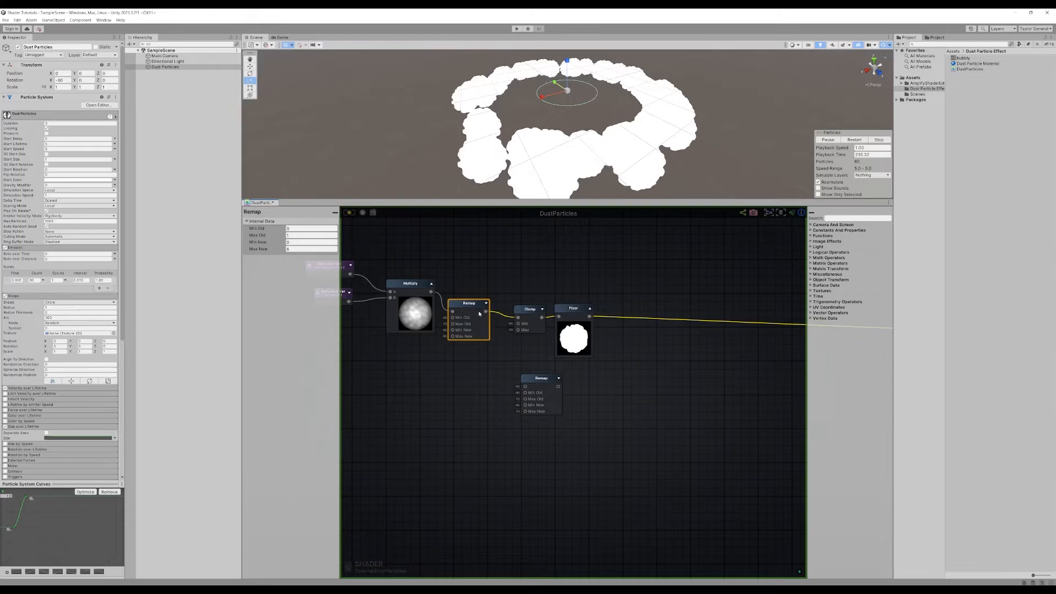
left_click(474, 310)
left_click_drag(485, 311, 550, 381)
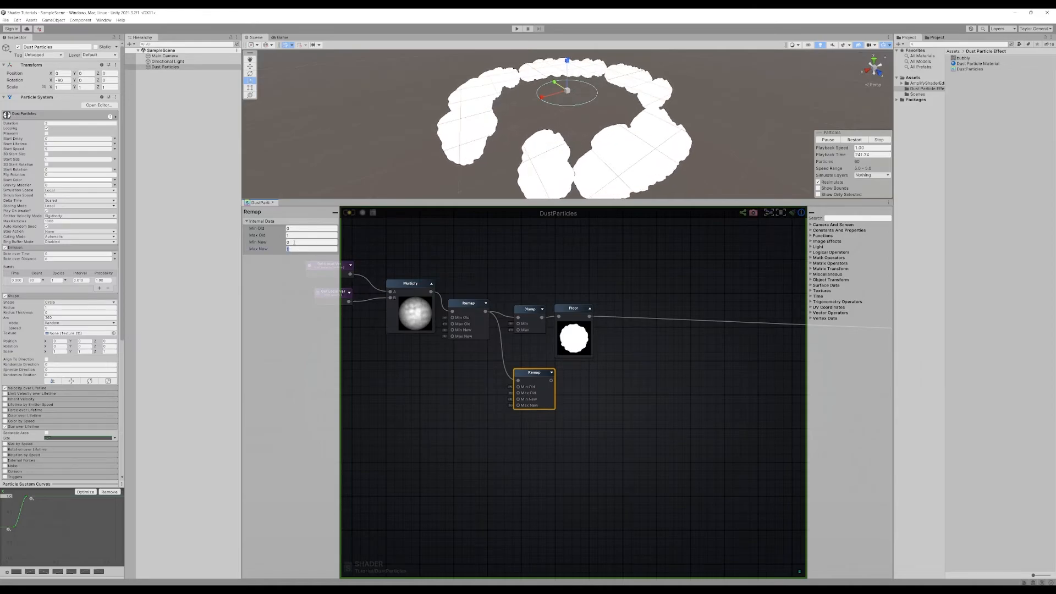
type("0.95")
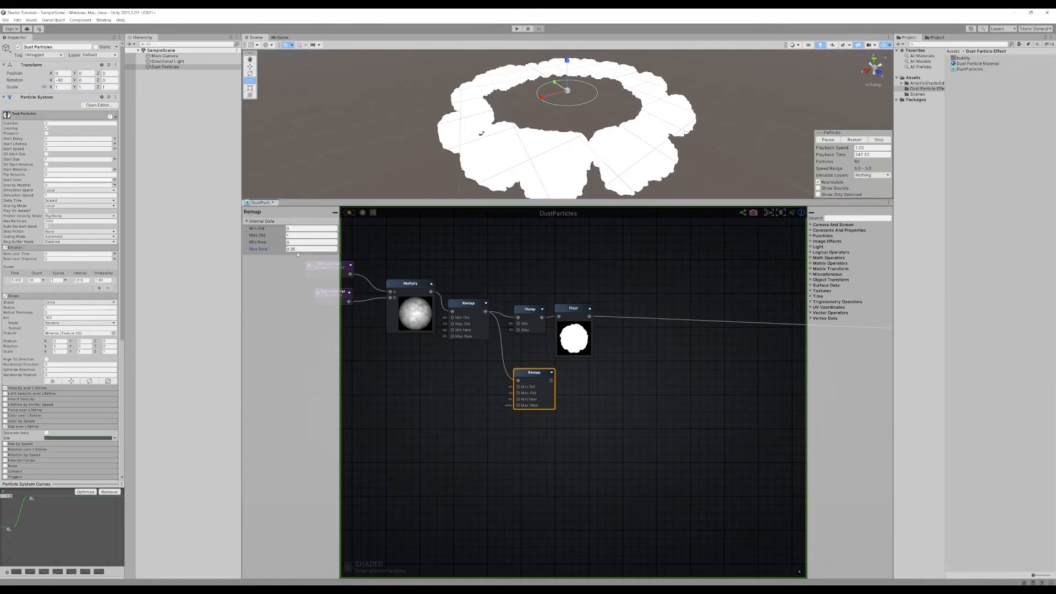
left_click(538, 413)
Step: Add a Clamp node and a Floor node after the second Remap and connect them in sequence
scroll(598, 389, "up", 2)
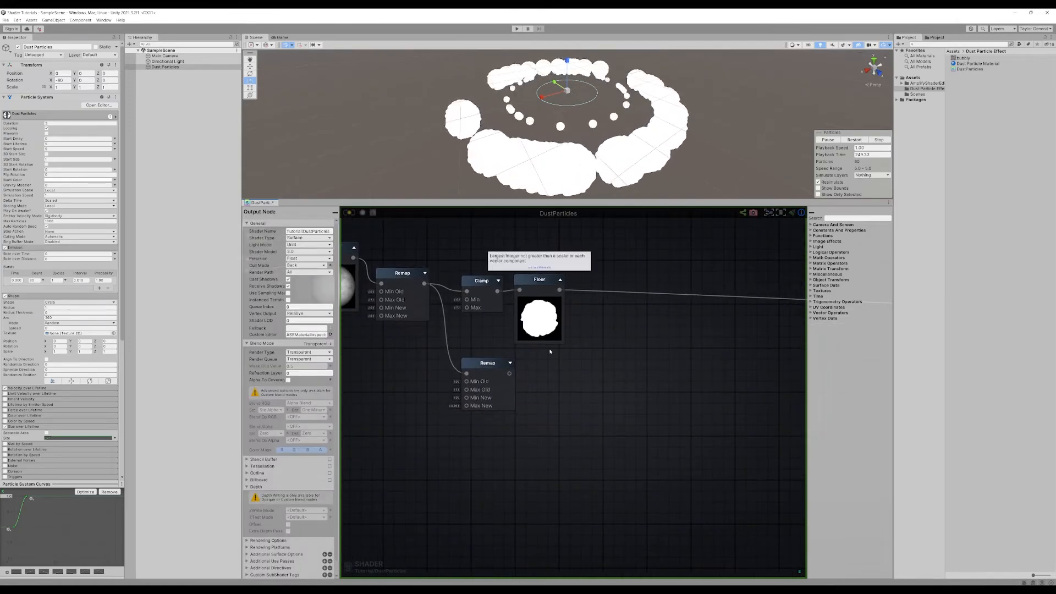
right_click(566, 379)
type("clamp")
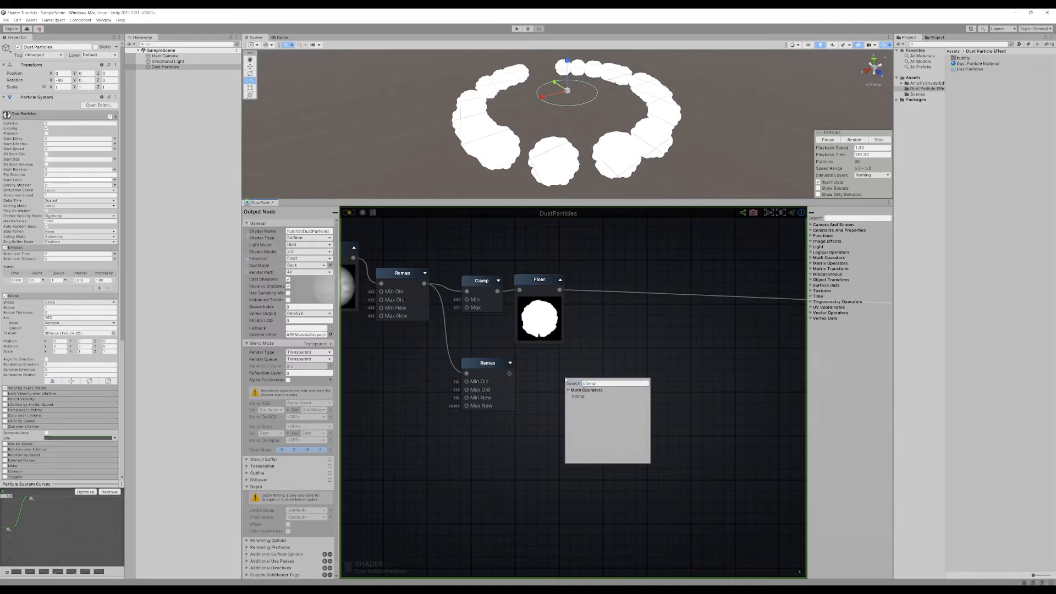
key("Return")
mouse_move(585, 382)
left_mouse_down()
mouse_move(548, 372)
mouse_move(623, 407)
mouse_move(600, 377)
left_mouse_up()
left_click(630, 394)
right_click(631, 396)
type("flo")
key("Return")
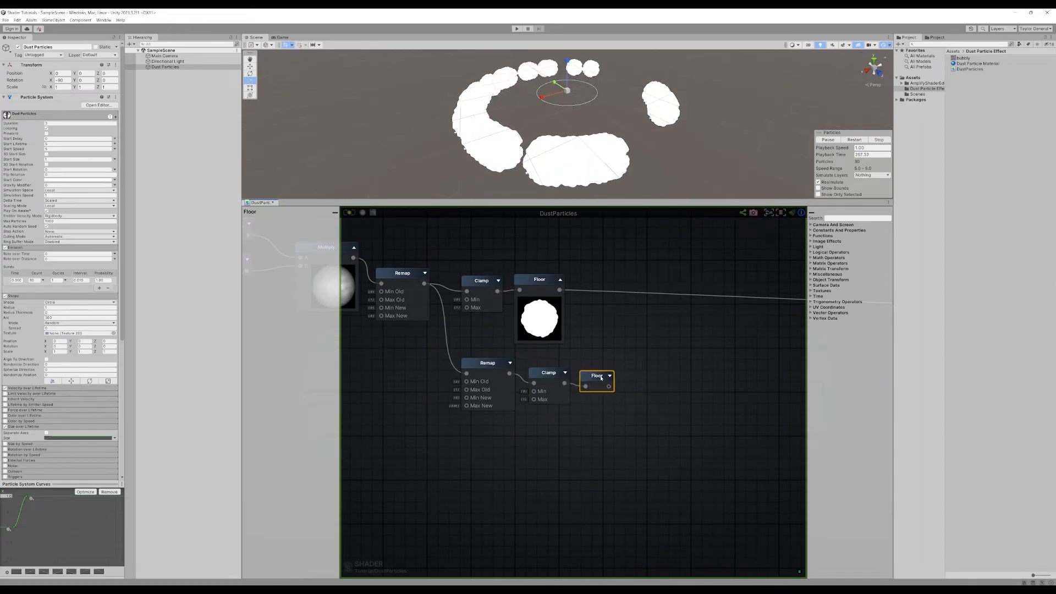
Step: Add a Subtract node that subtracts the lower Floor output from the upper Floor output, and place it between the two branches
left_click(672, 339)
middle_click_drag(672, 339, 641, 351)
right_click(641, 351)
type("subtra")
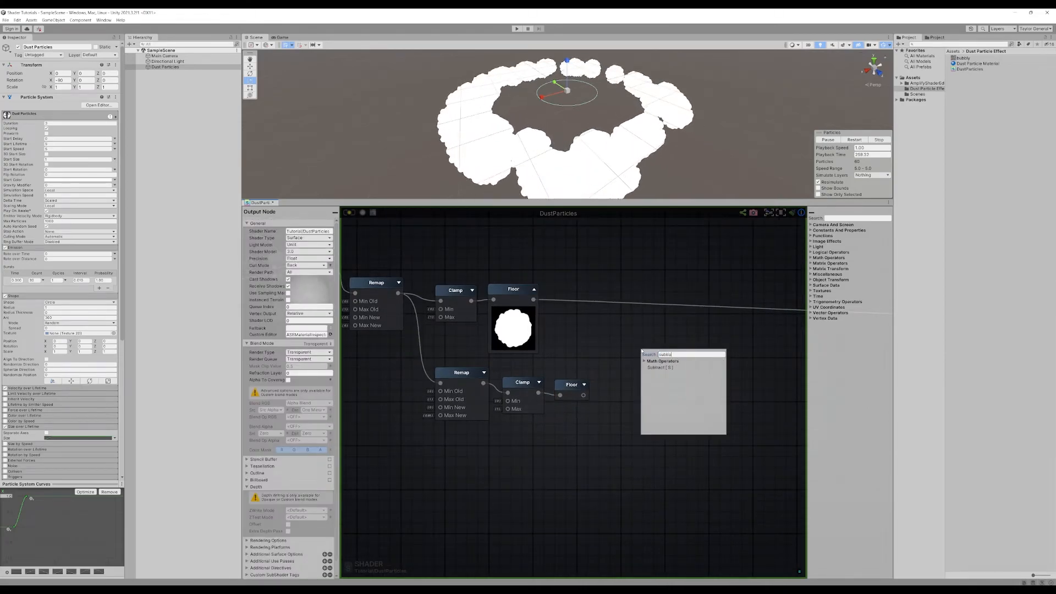
left_click(659, 367)
left_click_drag(534, 300, 658, 316)
left_click_drag(584, 395, 645, 335)
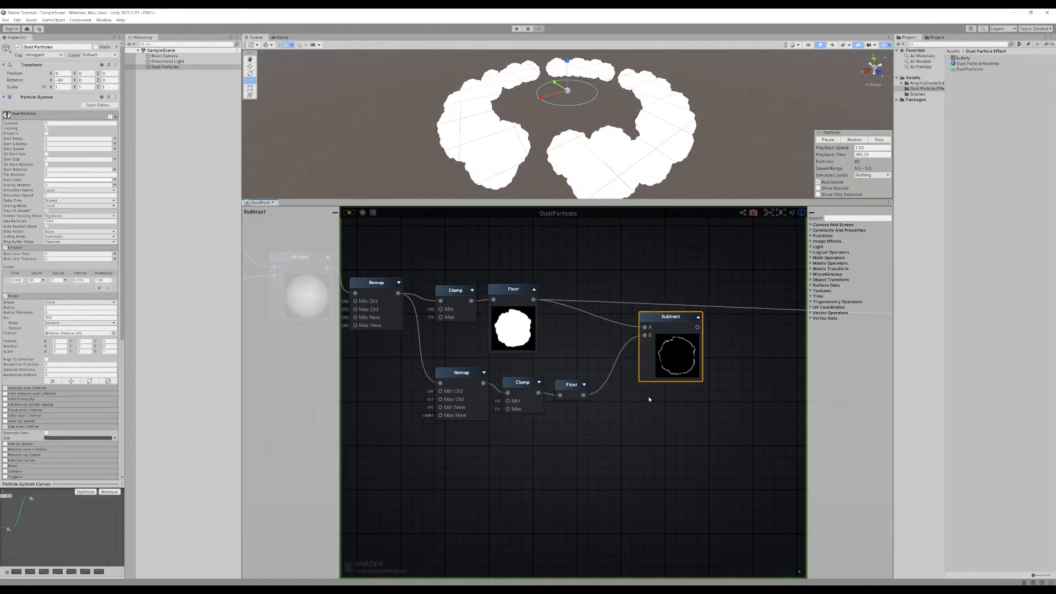
scroll(593, 391, "down", 3)
scroll(620, 369, "up", 3)
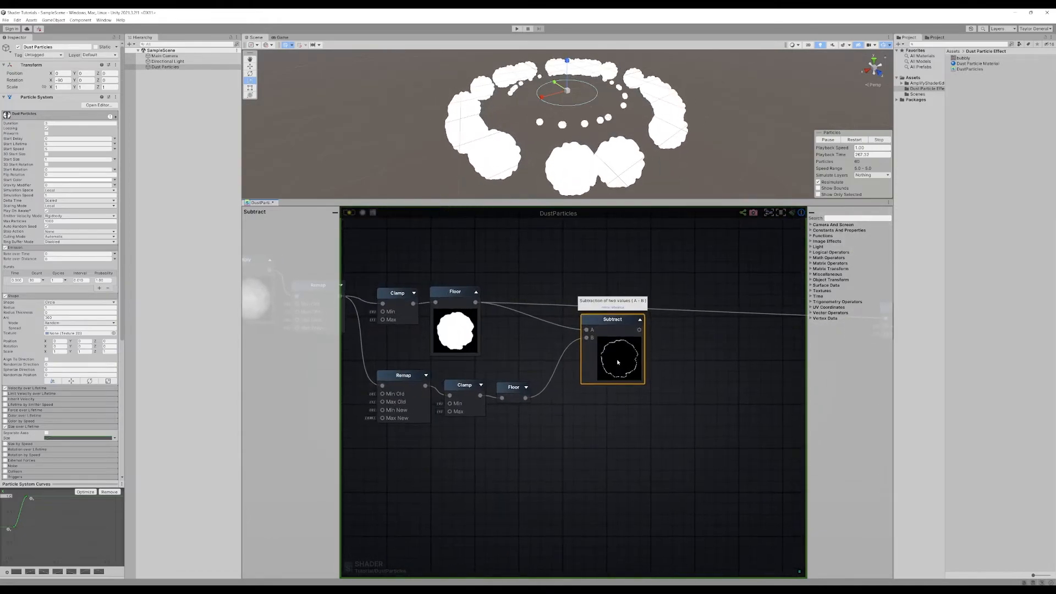
left_click_drag(619, 327, 591, 355)
Step: Register the Subtract output as a local variable named outline
left_click(737, 380)
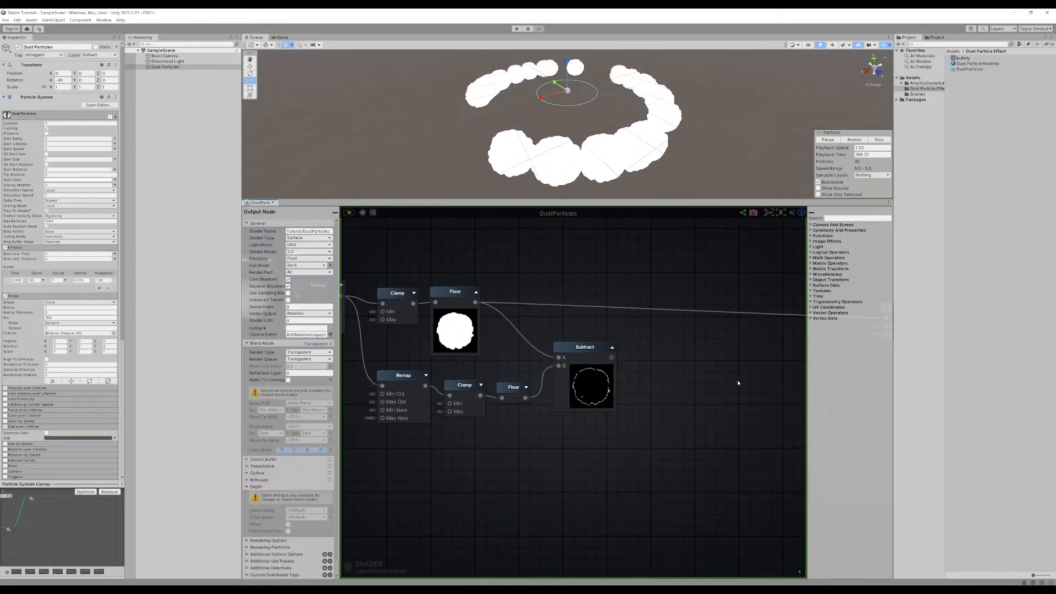
middle_click_drag(737, 379, 619, 380)
right_click(608, 380)
type("register")
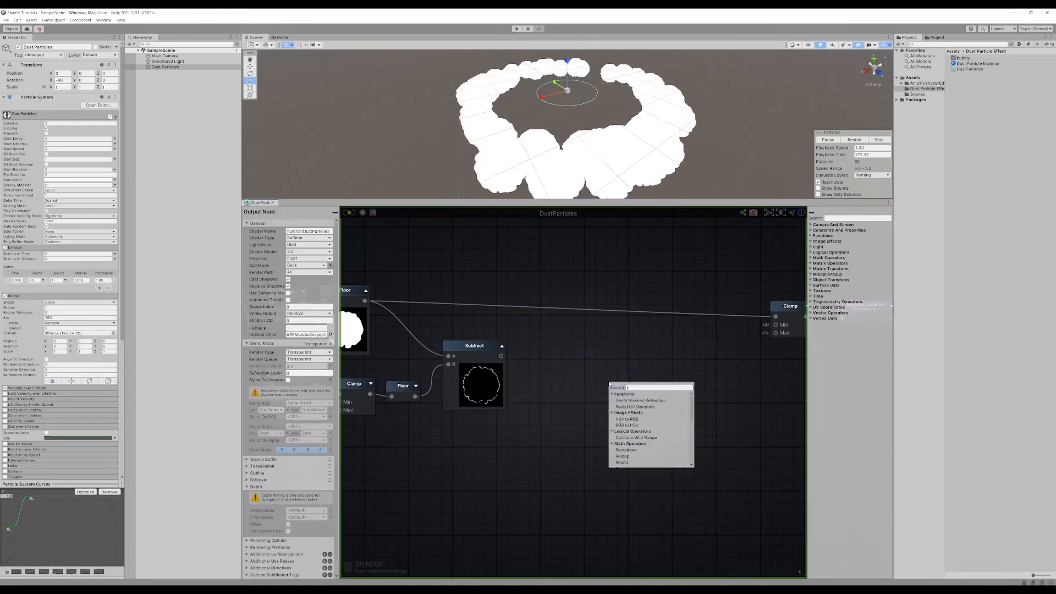
key("Return")
left_click_drag(501, 355, 558, 344)
left_click(318, 229)
type("outline")
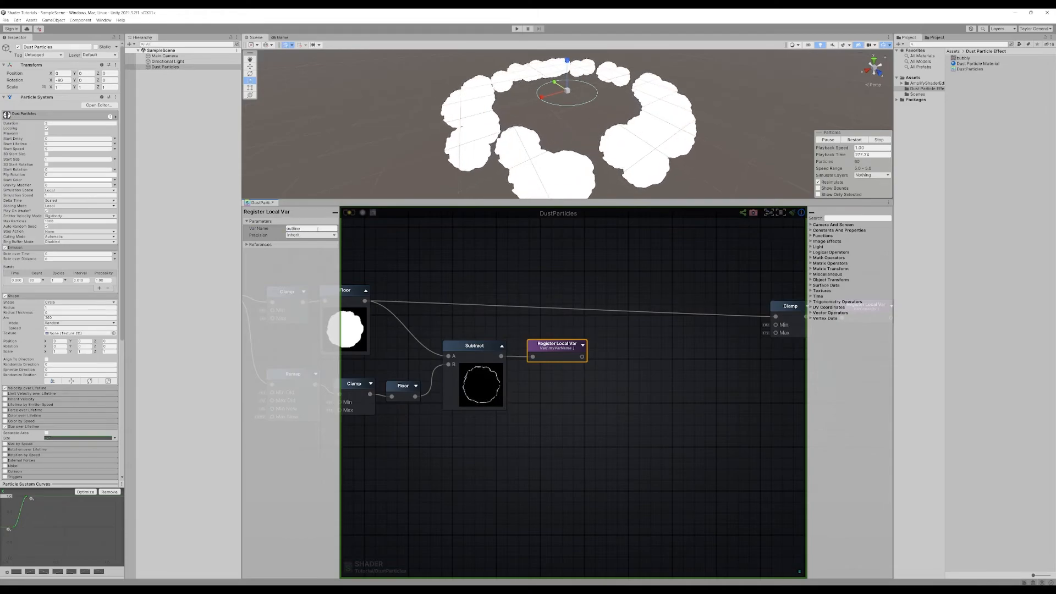
left_click(406, 239)
Step: Register the upper Floor output directly as a local variable named fill
scroll(597, 280, "down", 5)
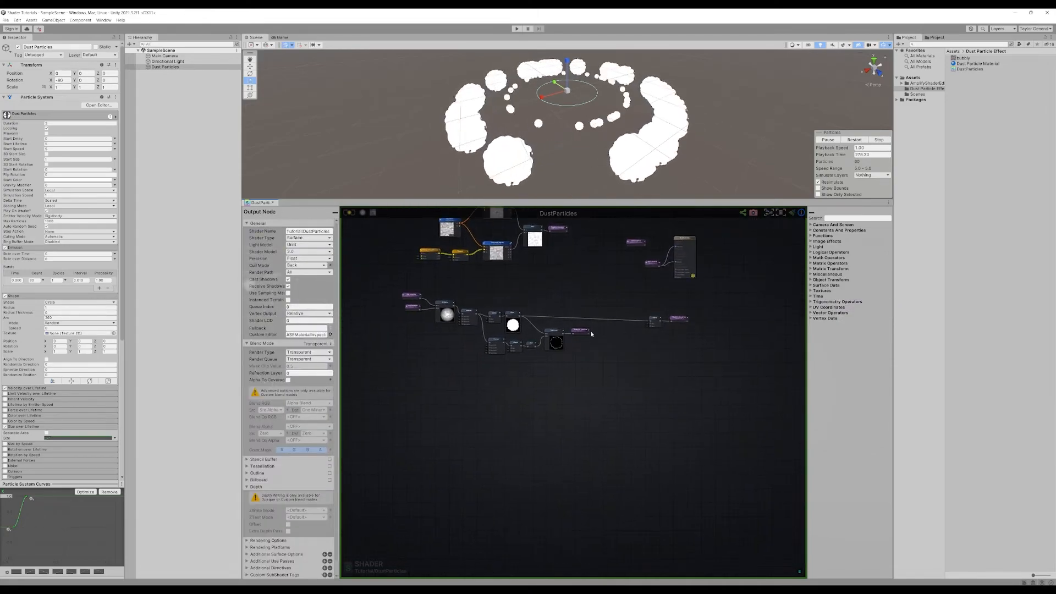
scroll(575, 296, "up", 3)
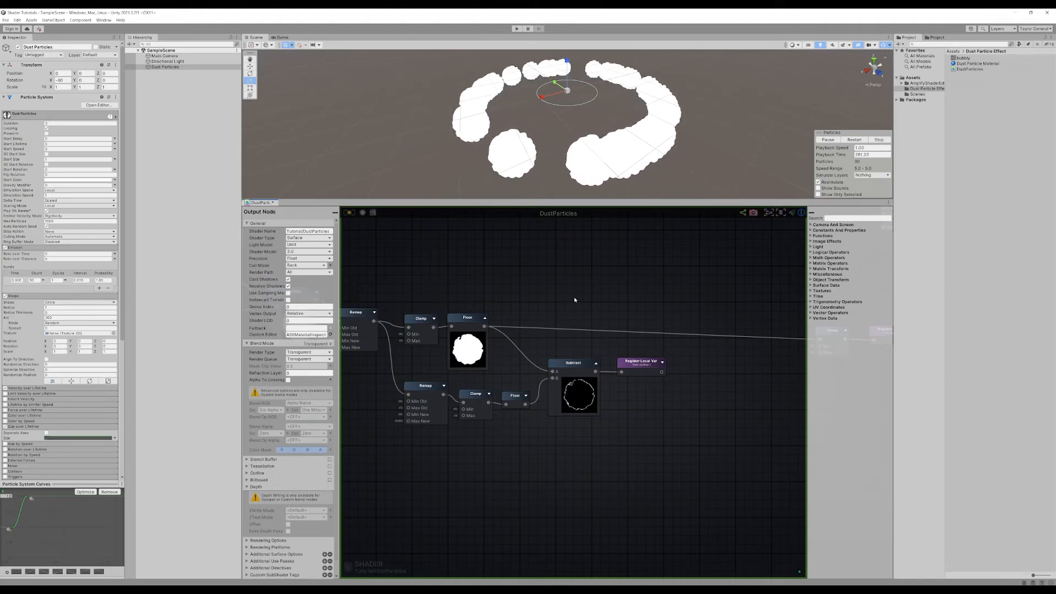
right_click(573, 296)
type("reg")
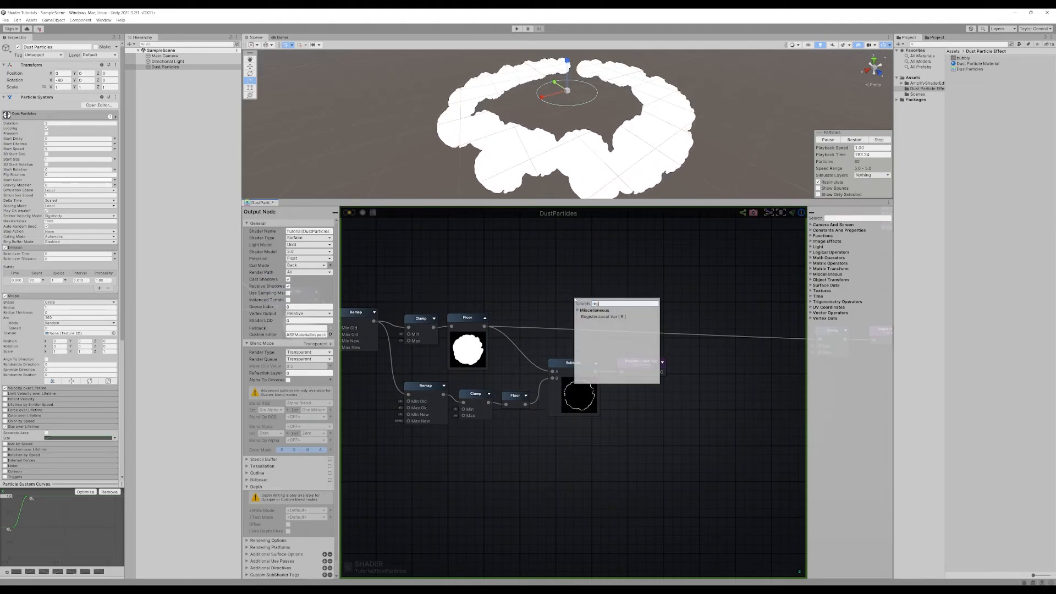
key("Return")
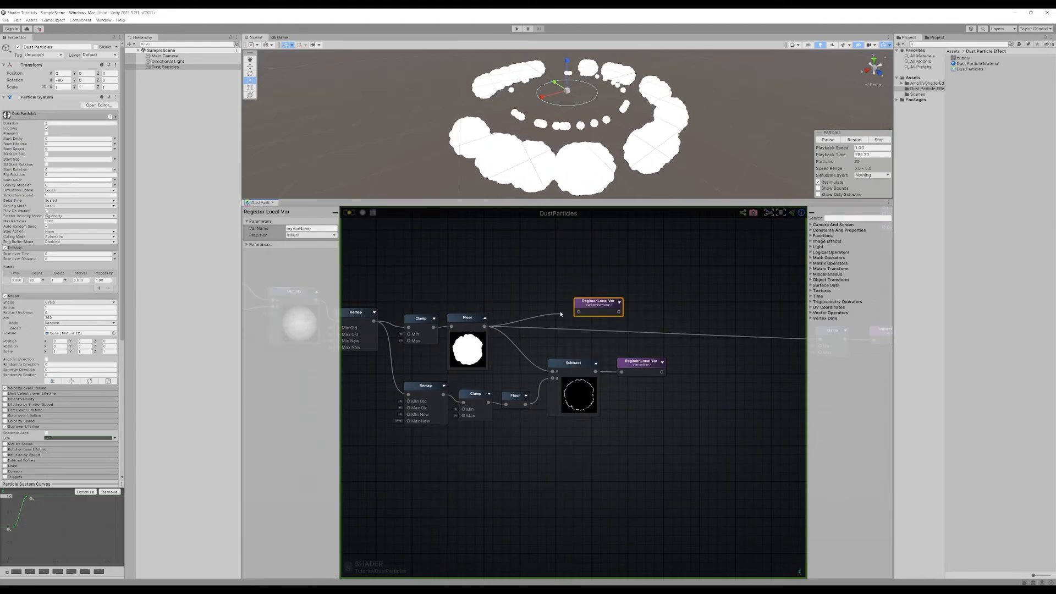
left_click_drag(559, 315, 579, 311)
left_click(311, 228)
type("fill")
left_click(707, 300)
middle_click_drag(646, 302, 623, 315)
left_click_drag(576, 320, 628, 314)
middle_click_drag(730, 330, 614, 319)
scroll(563, 308, "down", 2)
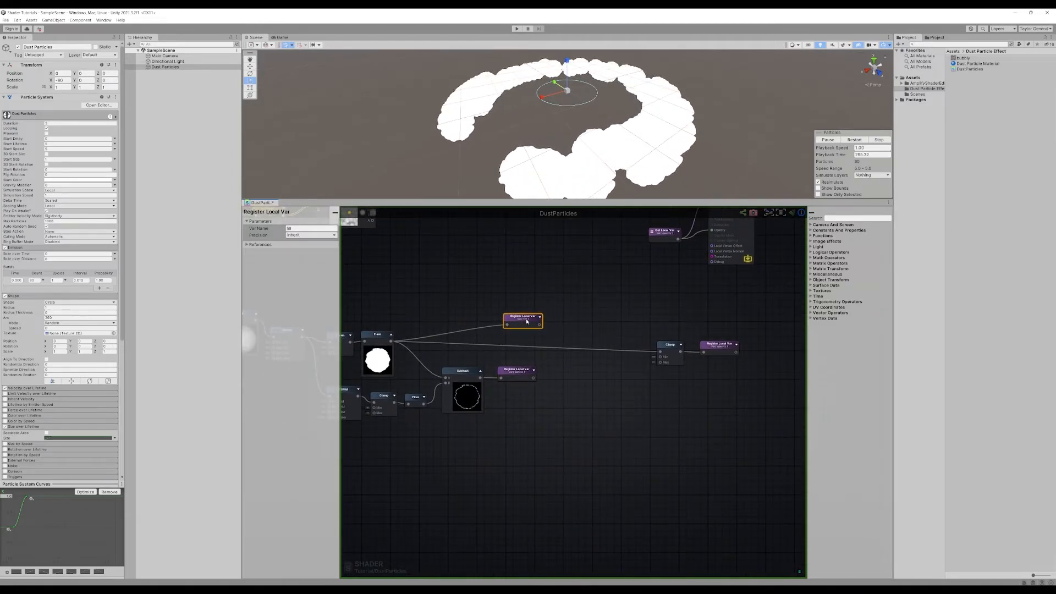
middle_click_drag(517, 319, 587, 329)
scroll(586, 328, "up", 2)
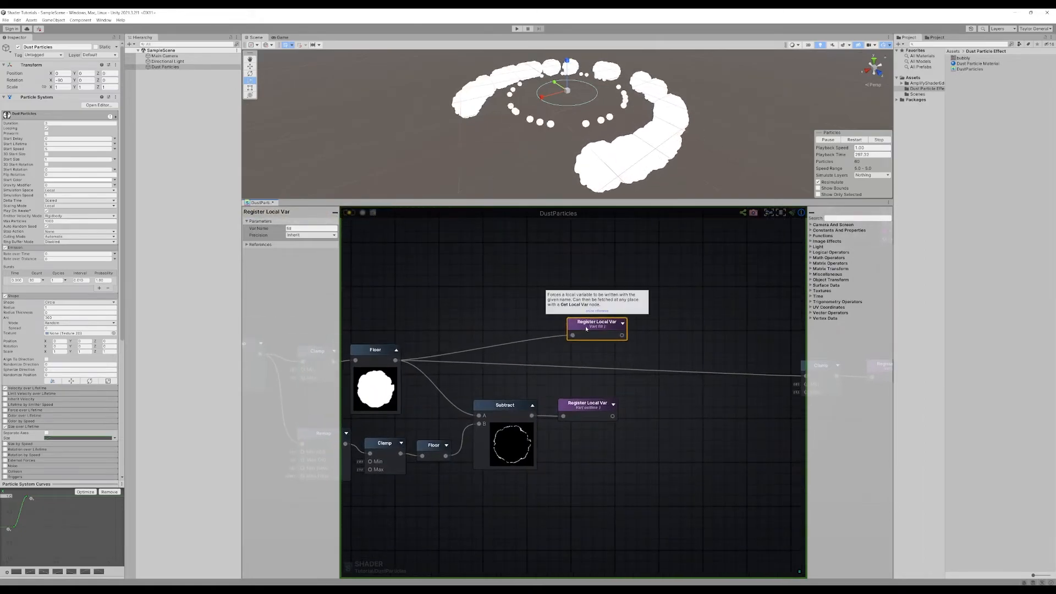
middle_click_drag(510, 323, 539, 320)
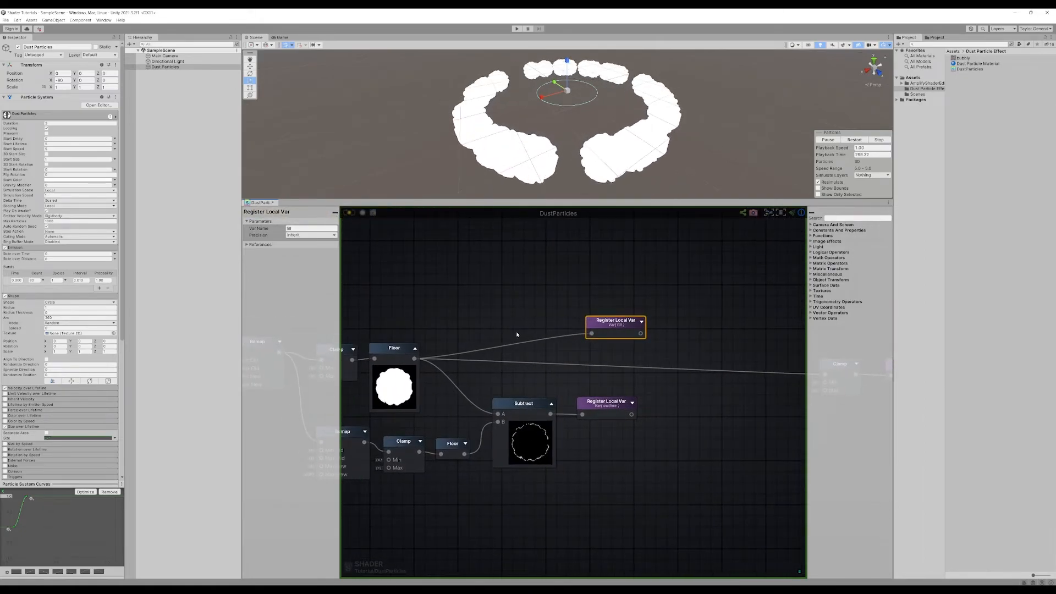
Step: Delete the Register Local Var node named fill
left_click(314, 229)
left_click(667, 355)
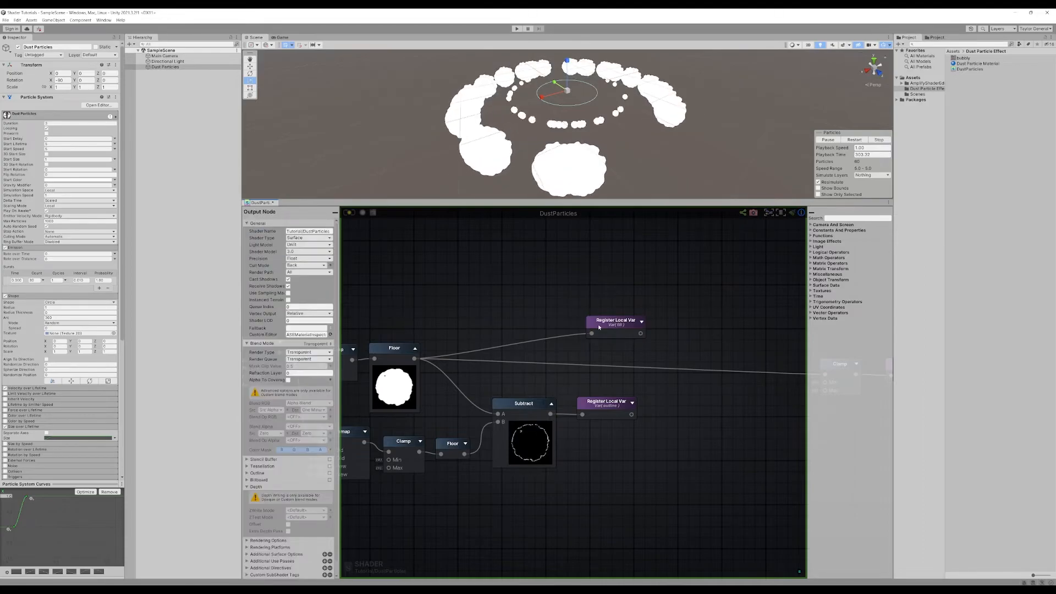
left_click(598, 326)
key("Delete")
Step: Move the opacity Clamp and Register Local Var nodes close to the upper Floor node
middle_click_drag(667, 354, 554, 347)
left_click(659, 327)
scroll(555, 346, "down", 3)
left_click_drag(737, 371, 638, 339)
left_click_drag(708, 350, 502, 331)
left_click(564, 345)
scroll(563, 344, "up", 4)
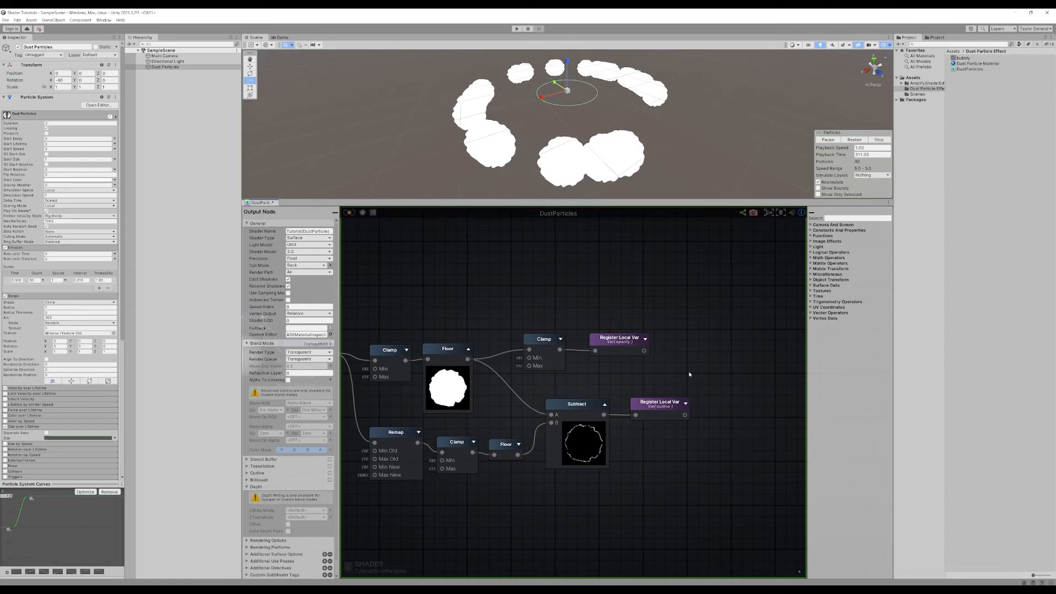
Step: Add a second Subtract node and place it near the upper Floor branch, above the outline variable
middle_click_drag(689, 374, 671, 333)
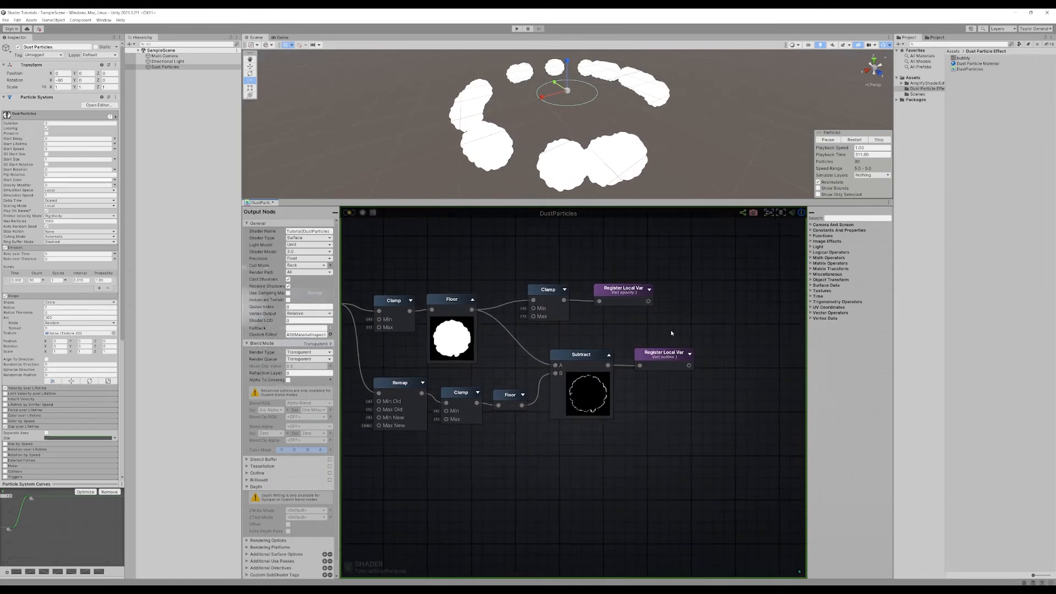
left_click(457, 341)
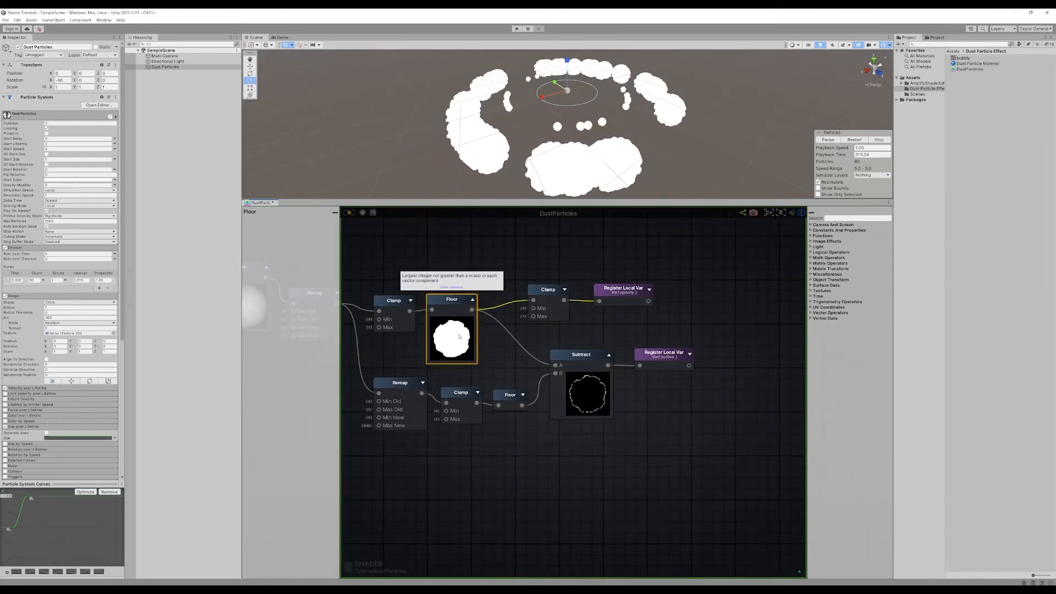
left_click(591, 392)
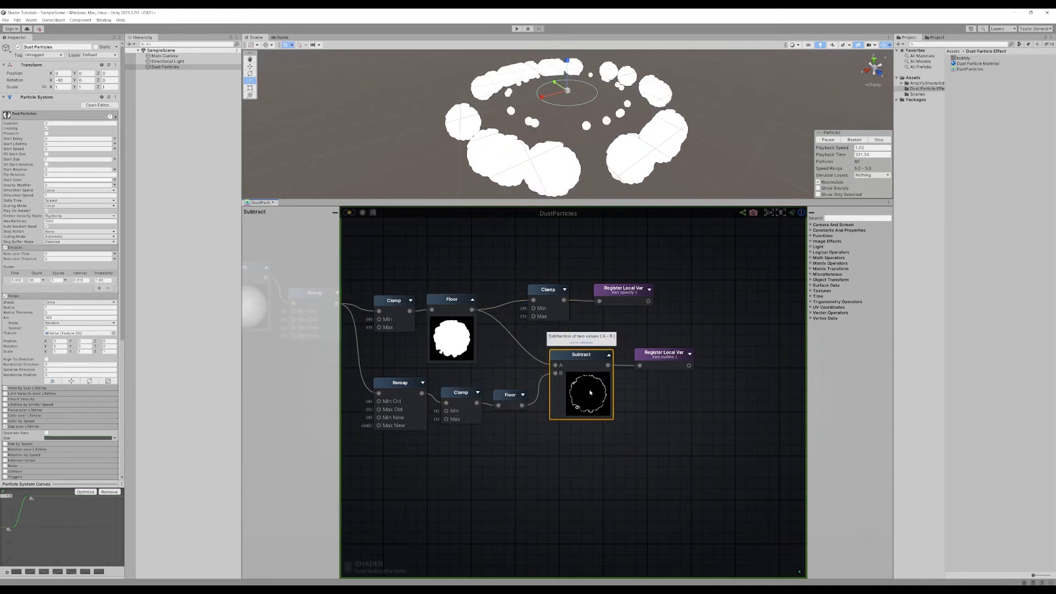
key("f")
left_click(676, 417)
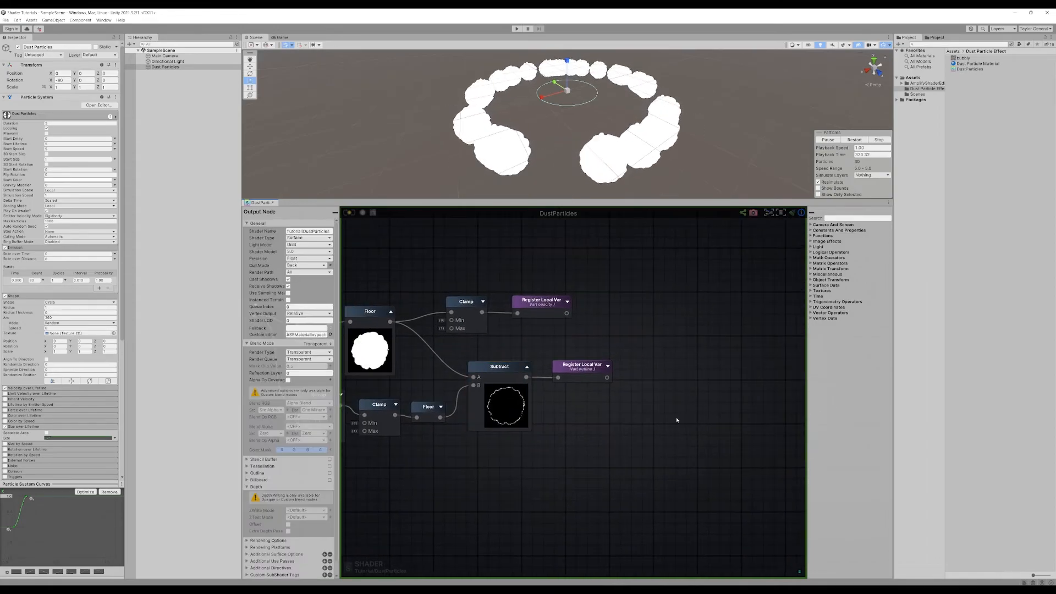
right_click(676, 417)
type("subtr")
left_click(695, 436)
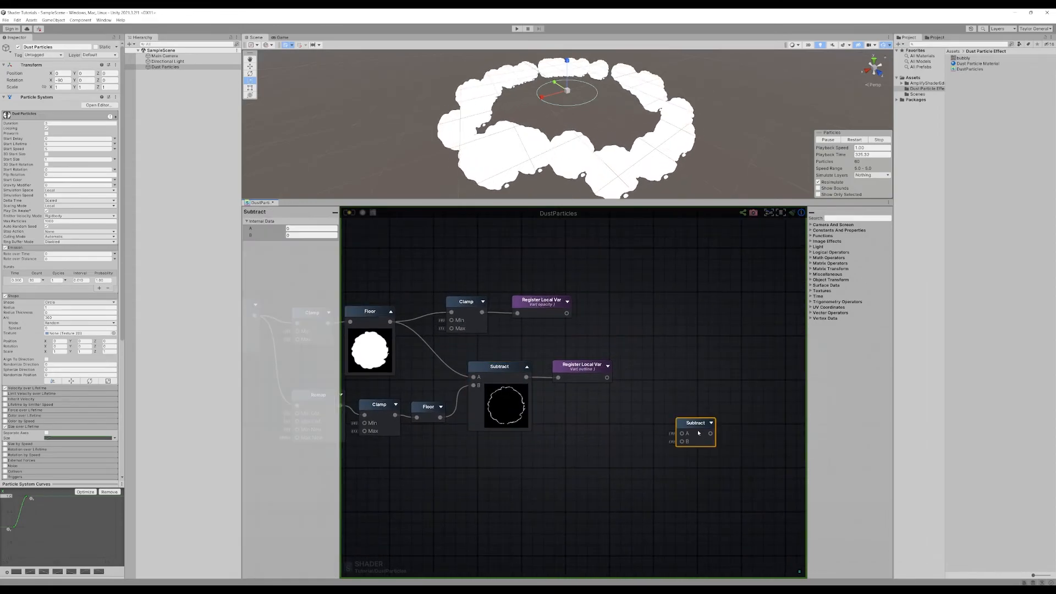
left_click_drag(695, 425, 674, 322)
Step: Move the opacity nodes up and wire the new Subtract node to take the outline away from the upper Floor output
left_click_drag(455, 339, 540, 304)
left_click_drag(540, 304, 522, 244)
left_click(529, 303)
left_click_drag(390, 322, 556, 318)
Step: Register the new Subtract node's output as a local variable named fill and place it beside that node
left_click(612, 333)
right_click(611, 330)
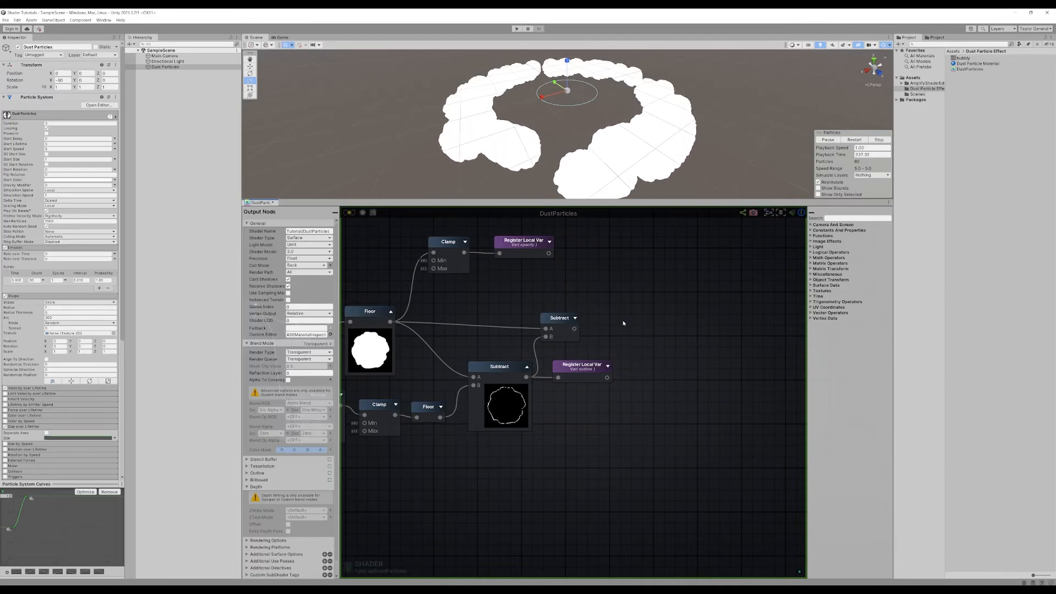
left_click(624, 324)
left_click(644, 331)
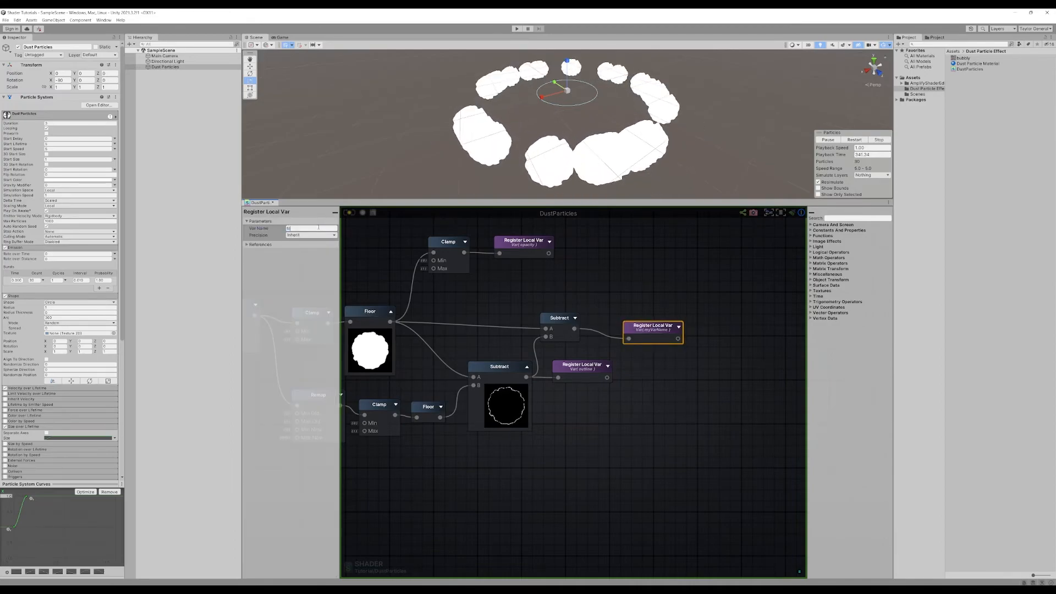
left_click_drag(652, 326, 620, 316)
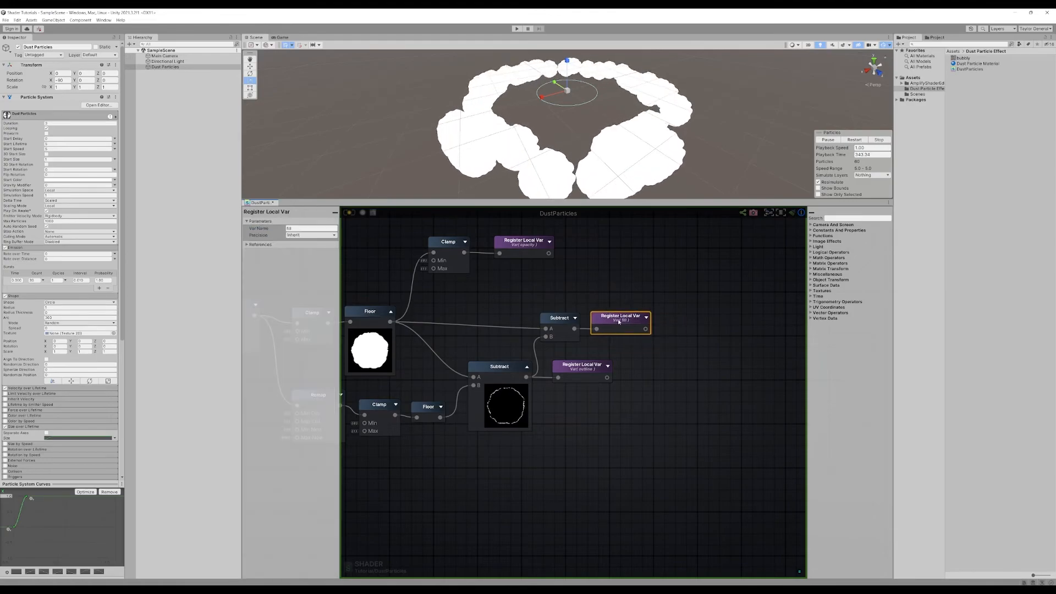
Step: Tidy the opacity Clamp and Register Local Var nodes above the fill branch, and select the fill variable node
left_click_drag(523, 244, 526, 244)
left_click_drag(430, 285, 563, 242)
left_click_drag(534, 241, 551, 255)
left_click_drag(597, 223, 493, 247)
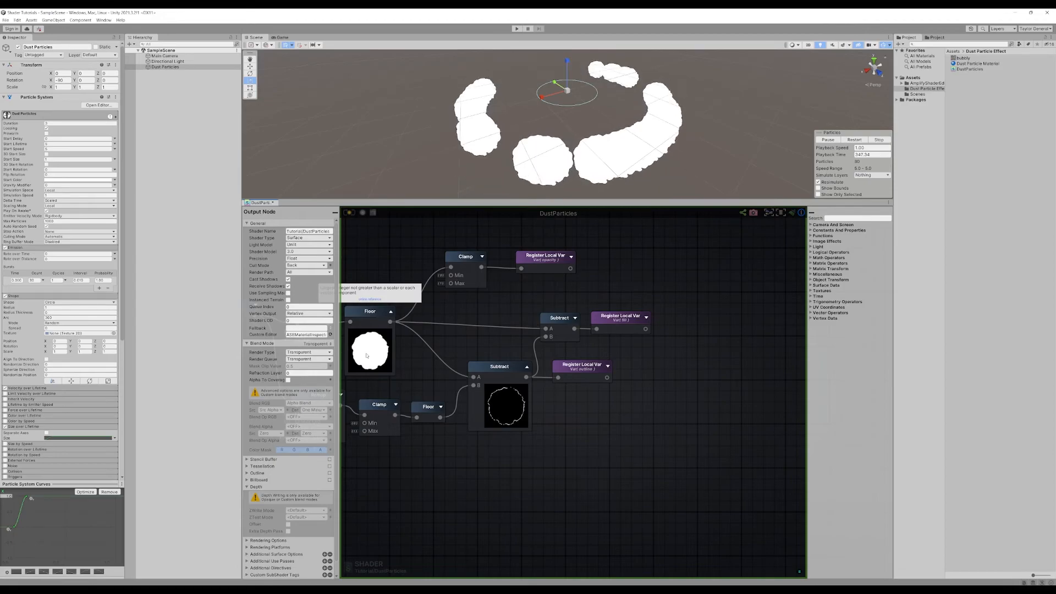
left_click_drag(544, 256, 524, 256)
left_click(539, 308)
left_click(620, 317)
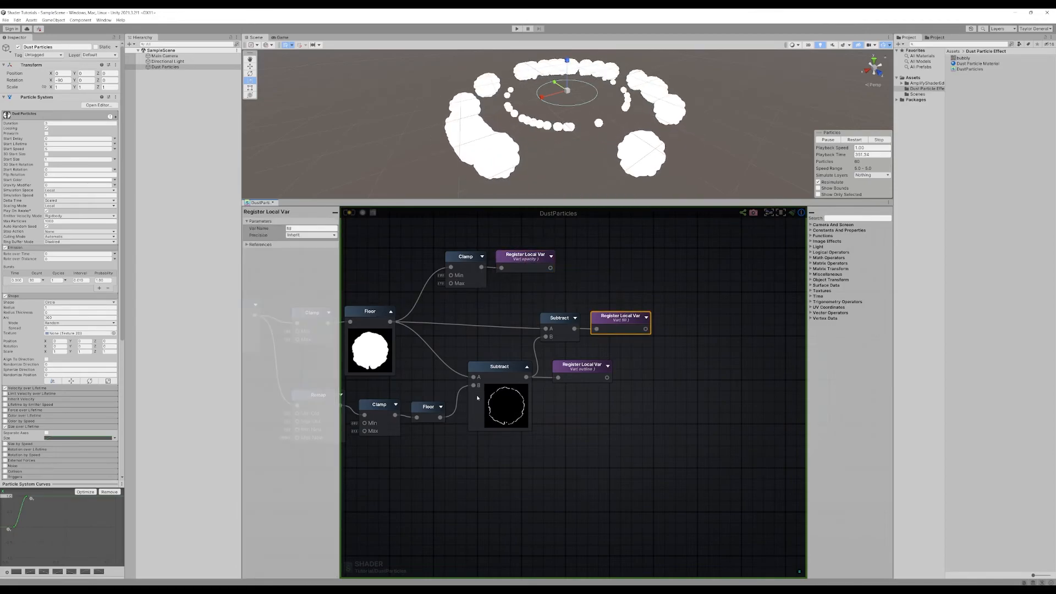
Step: Examine how the Floor and Subtract results feed the opacity, fill and outline variables
left_click(392, 349)
left_click(506, 407)
left_click(536, 413)
left_click(582, 366)
left_click(530, 412)
scroll(675, 407, "down", 5)
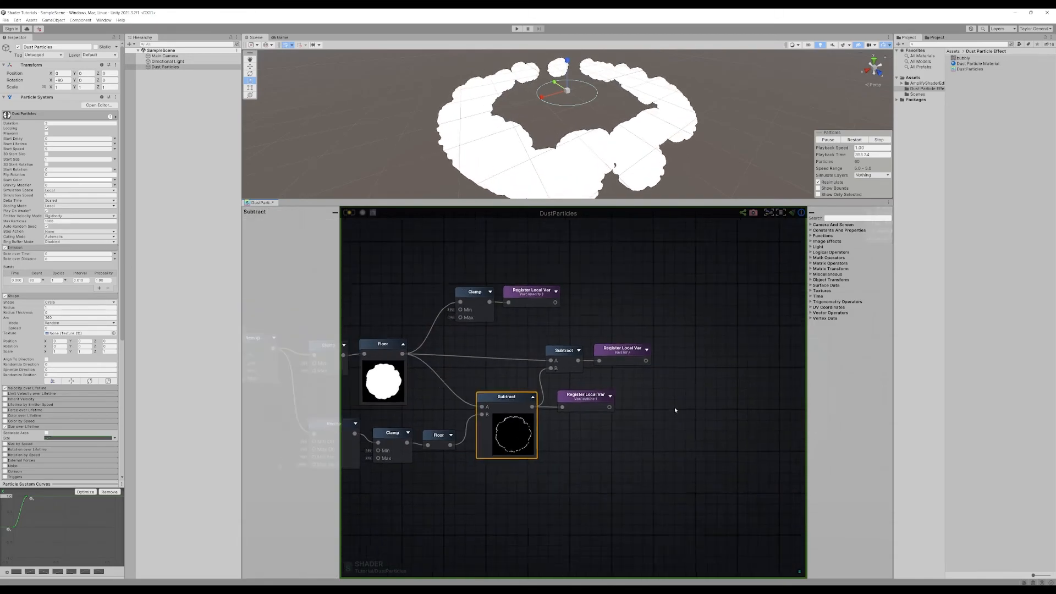
scroll(655, 377, "up", 4)
Step: Delete the unused Get Local Var node that references the panning texture, near the output node
right_click_drag(655, 377, 497, 250)
left_click_drag(479, 238, 684, 392)
left_click_drag(598, 285, 695, 268)
left_click(552, 314)
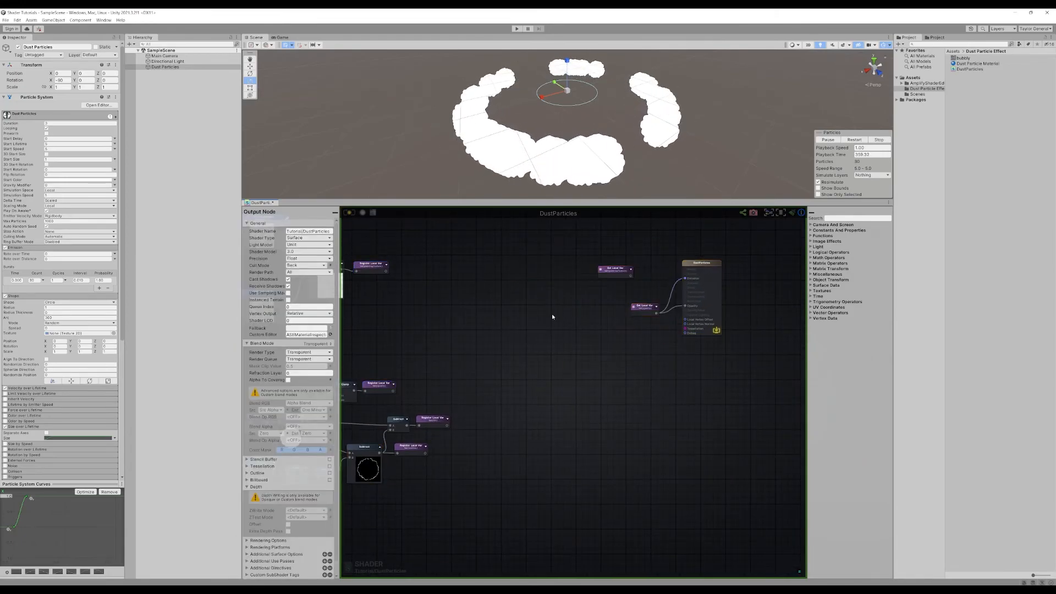
scroll(511, 345, "up", 2)
left_click_drag(529, 319, 433, 323)
scroll(701, 354, "down", 5)
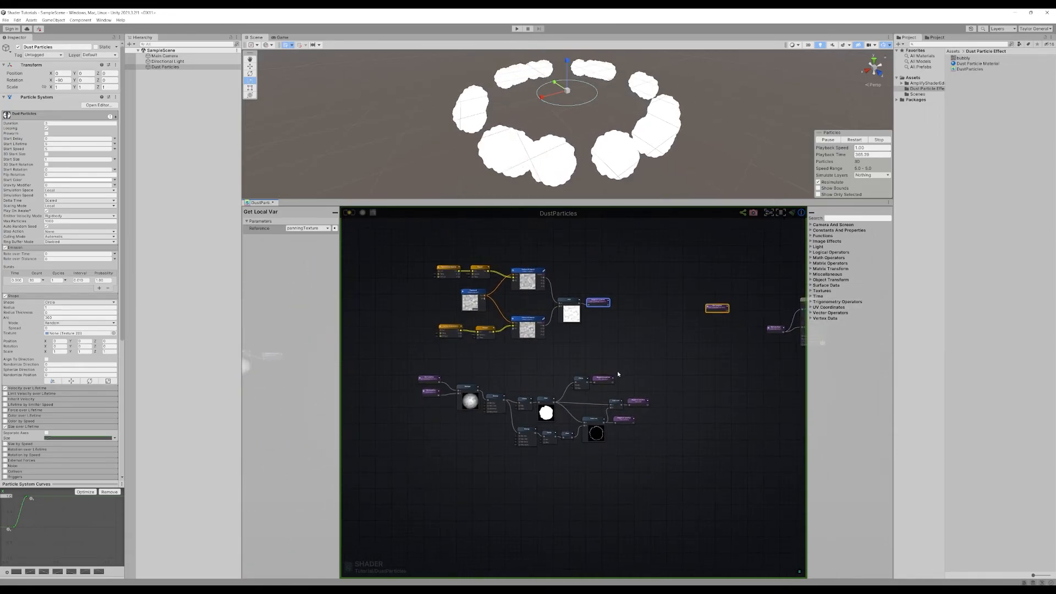
left_click(621, 354)
double_click(682, 322)
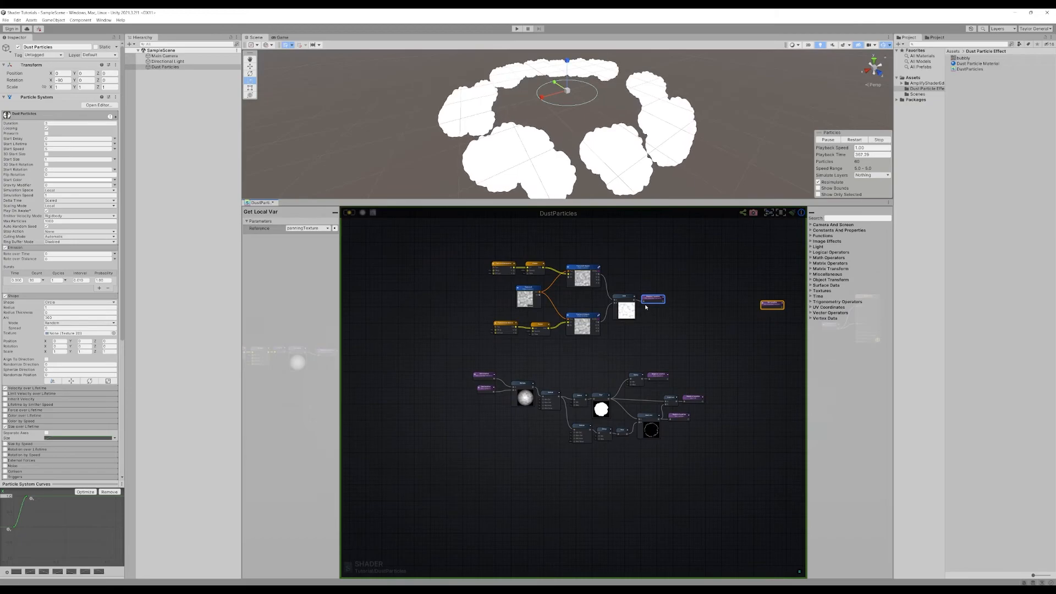
double_click(653, 300)
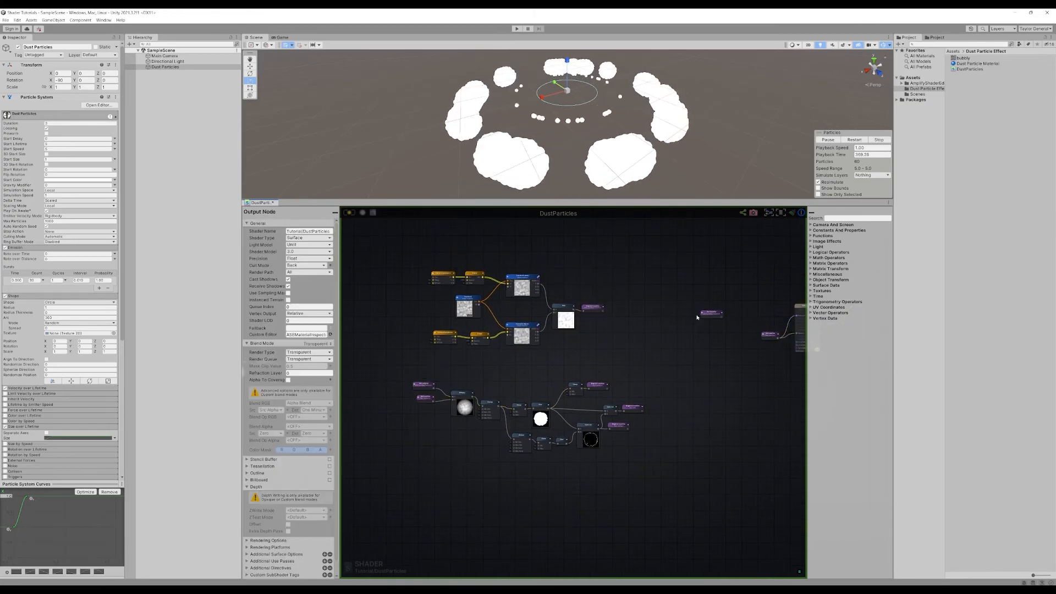
key("Delete")
Step: Move the opacity Get Local Var node away from the output node and disconnect it from Emission, keeping only Opacity
middle_click_drag(722, 336, 590, 333)
scroll(641, 318, "up", 6)
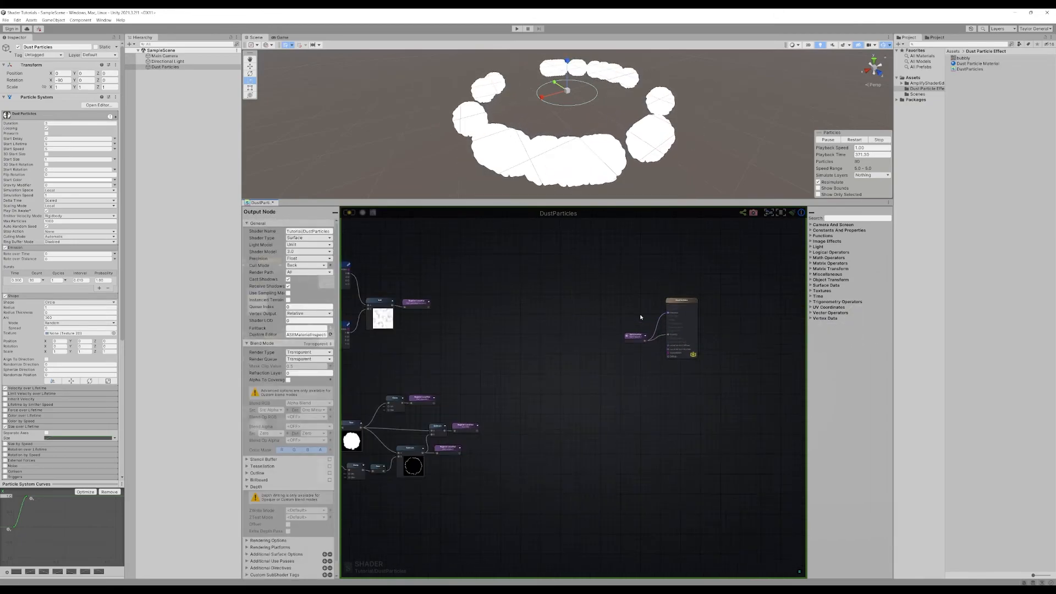
left_click_drag(631, 362, 612, 387)
left_click(701, 311, "alt")
Step: Add a Color node in the empty graph area before the output node
left_click(544, 329)
middle_click_drag(544, 329, 622, 418)
right_click(557, 329)
type("color")
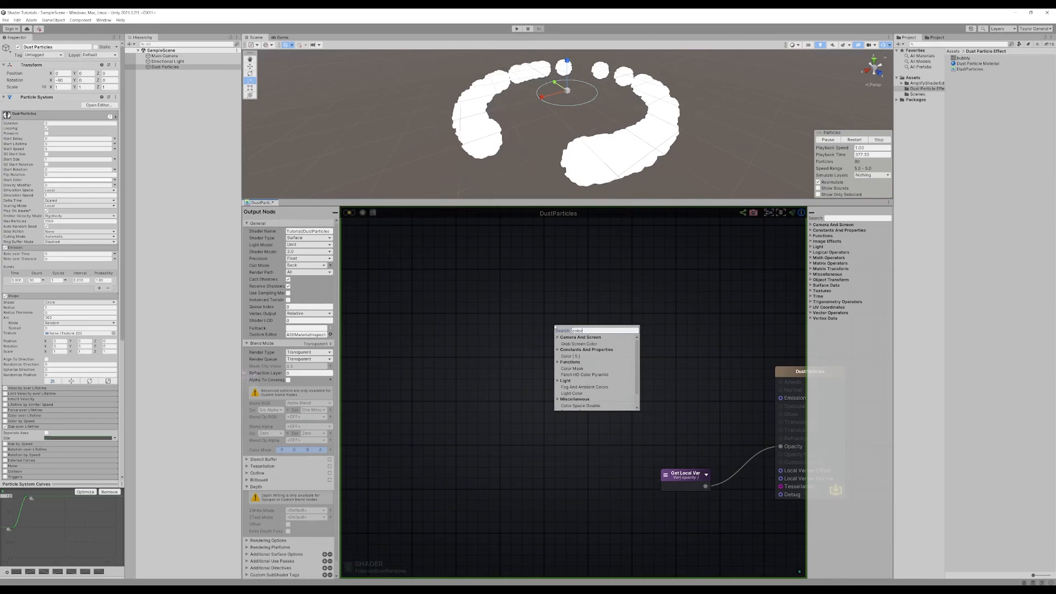
left_click(567, 356)
left_click_drag(581, 329, 550, 307)
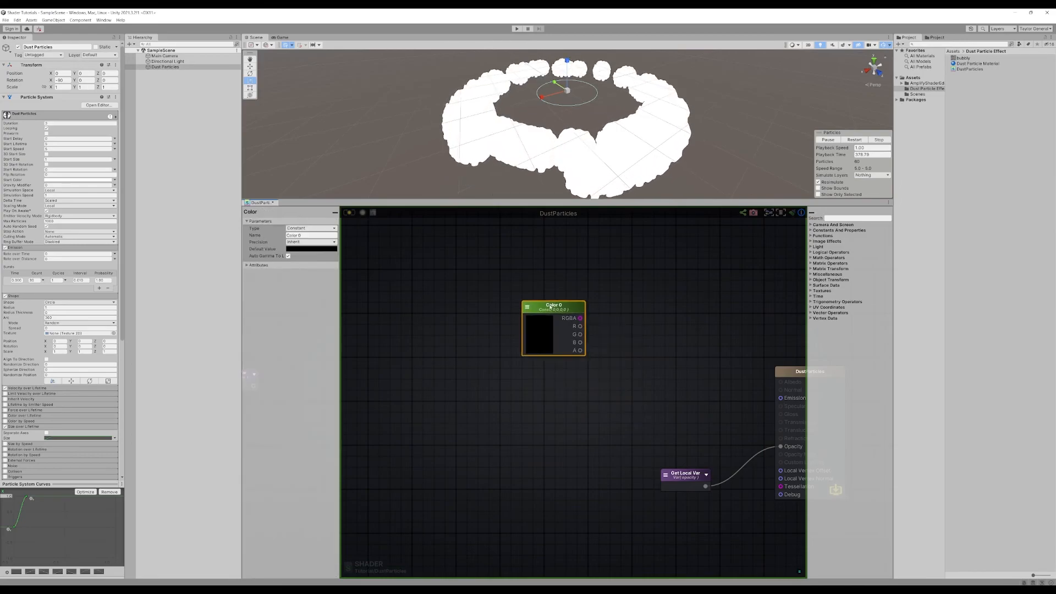
Step: Change the Color node's type to Property and name it Outline Color
left_click(311, 228)
left_click(306, 243)
left_click(305, 228)
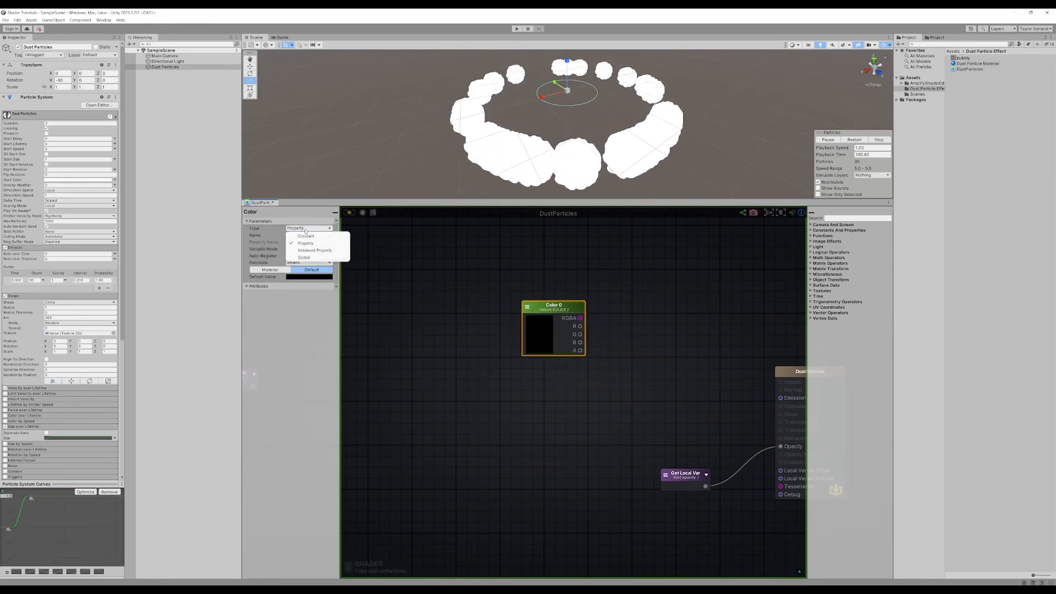
left_click(309, 241)
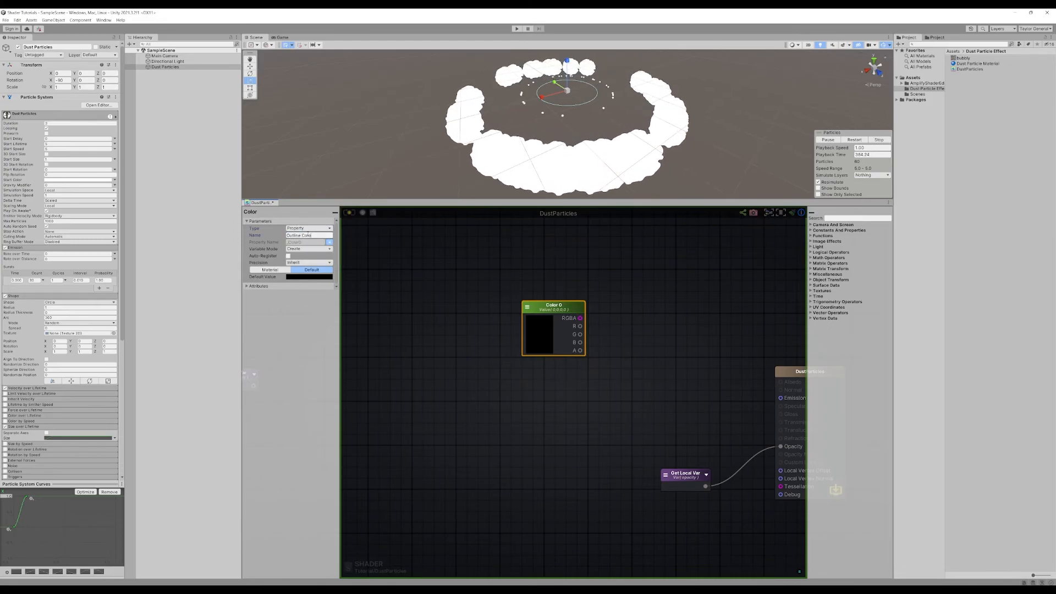
left_click(476, 303)
middle_click_drag(509, 304, 566, 353)
left_click(561, 332)
Step: Add a second Color node and place it above the Outline Color node
left_click(511, 297)
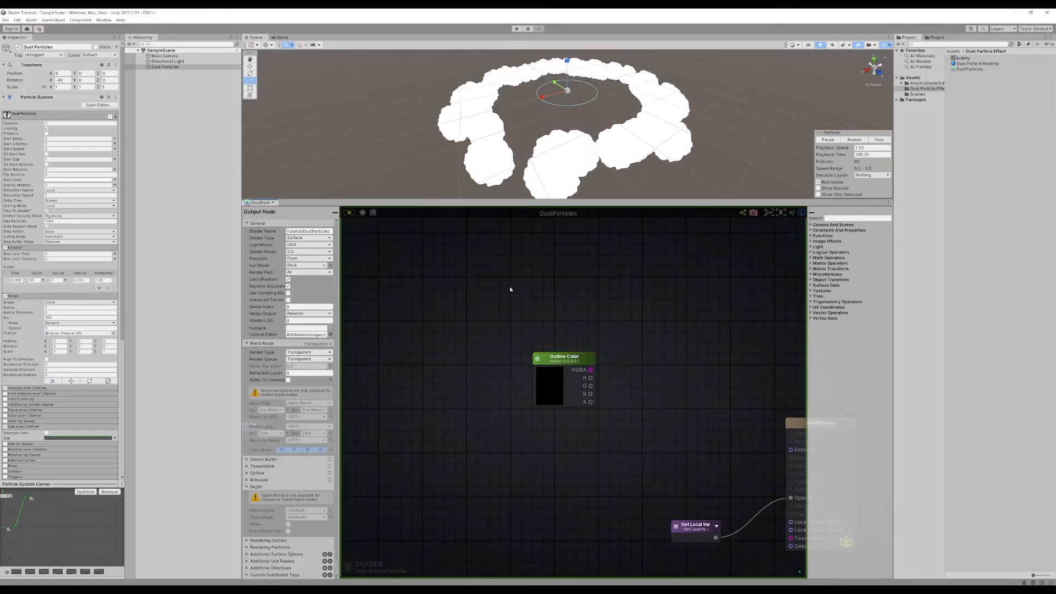
right_click(510, 286)
type("color")
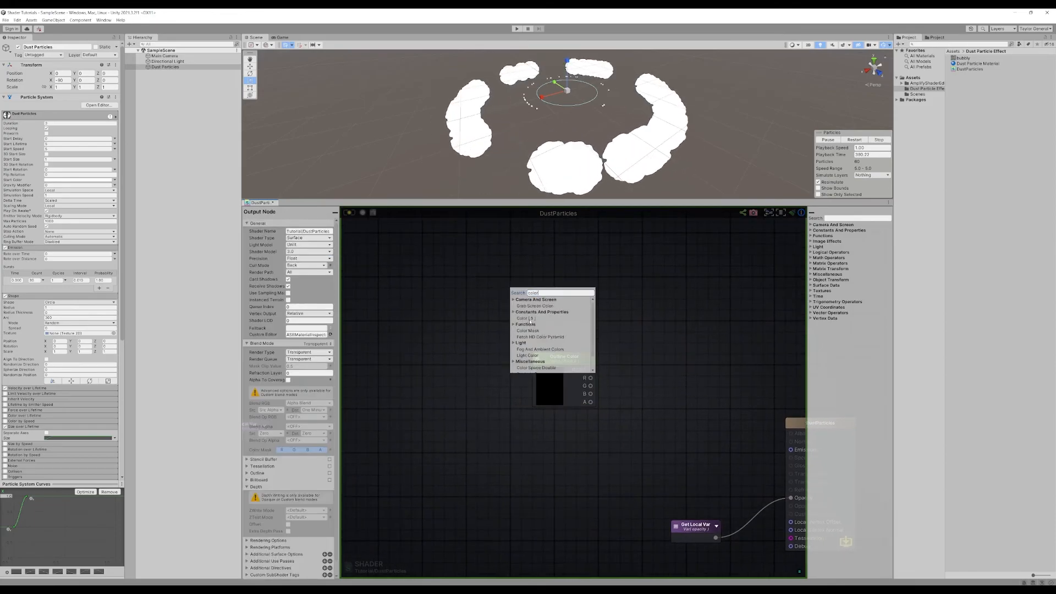
left_click(526, 319)
left_click_drag(526, 320, 514, 304)
Step: Change the second Color node's type to Property and name it Fill Color
left_click(311, 227)
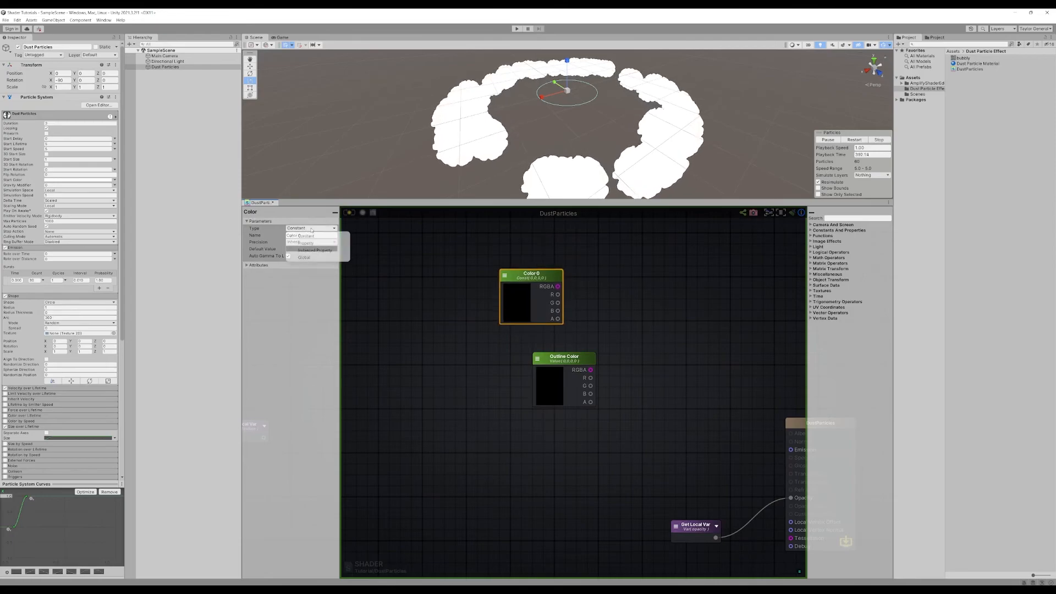
left_click(310, 244)
left_click(309, 235)
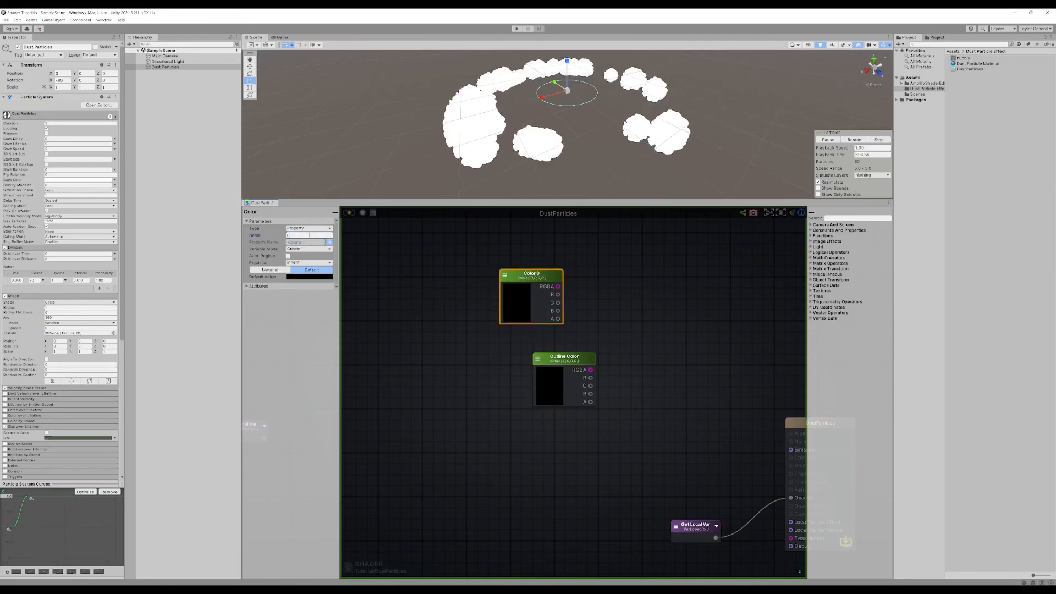
left_click(515, 366)
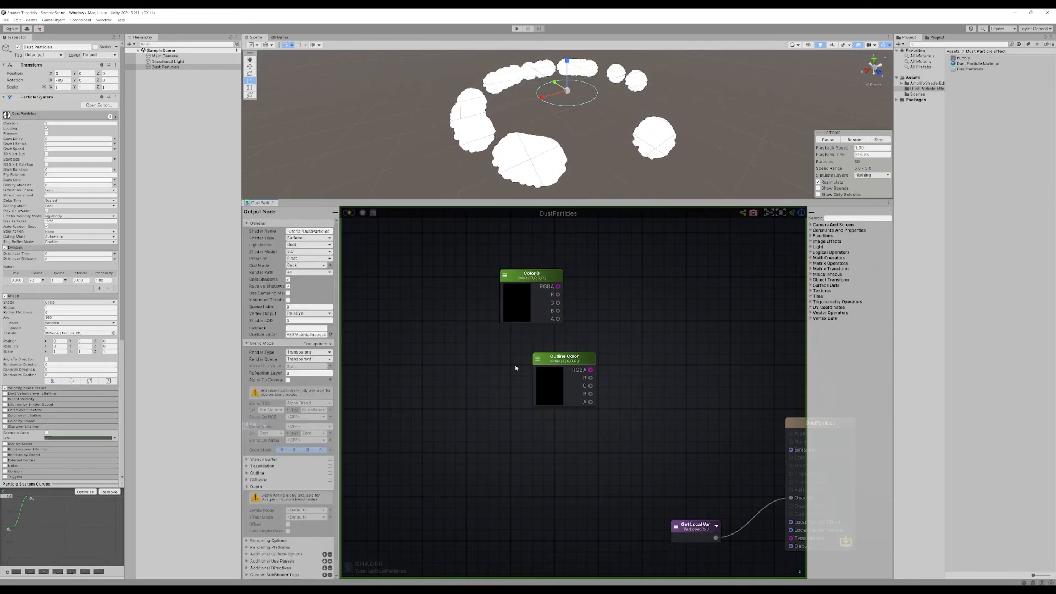
scroll(573, 317, "down", 3)
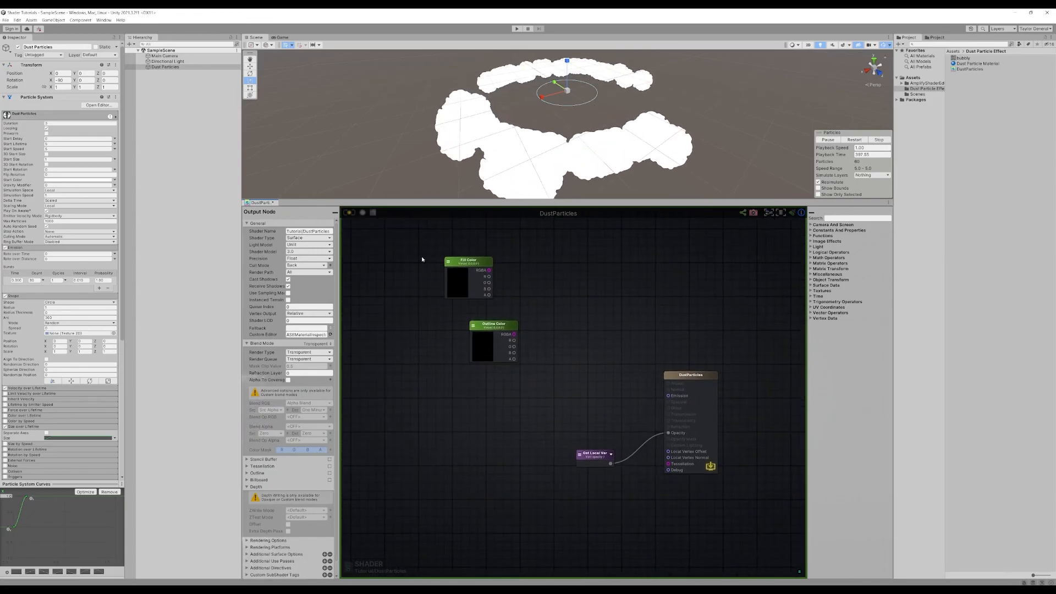
left_click(460, 262)
left_click(486, 324)
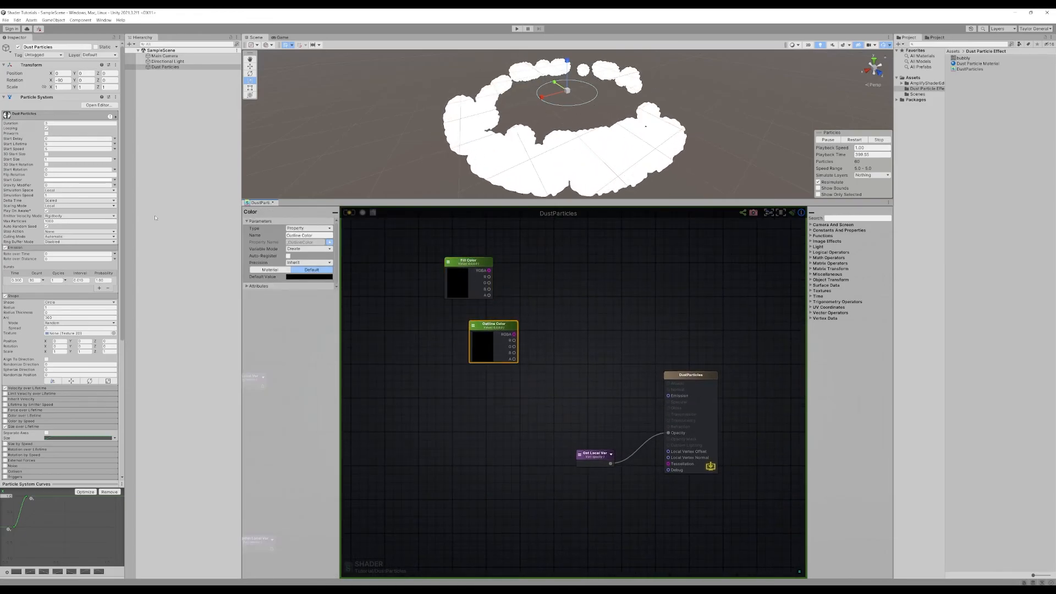
left_click(549, 326)
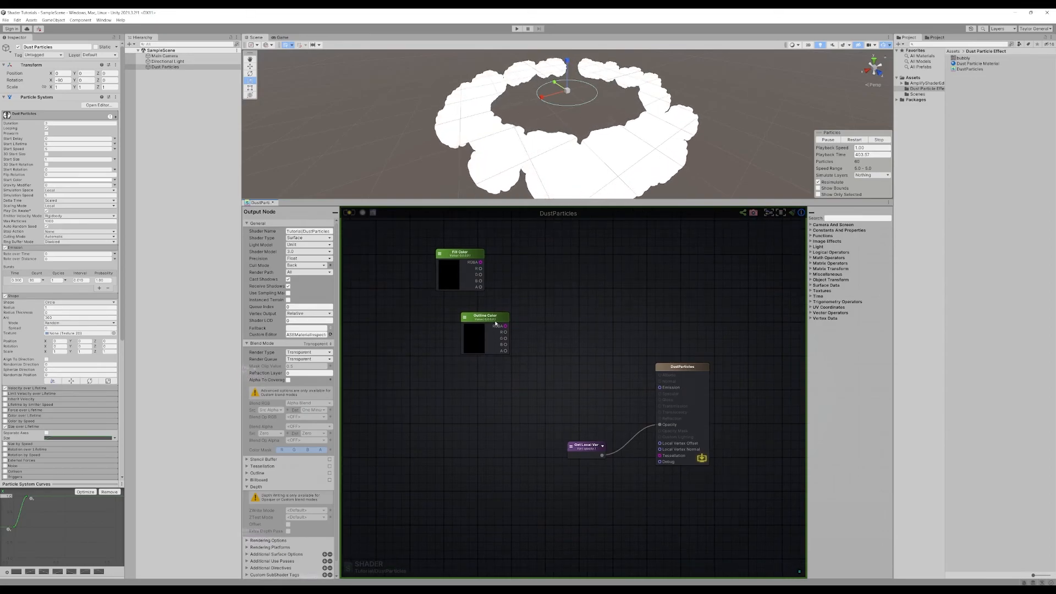
Step: Add a Multiply node beside the color nodes and duplicate it, placing the copy below the first
right_click(547, 331)
type("mul")
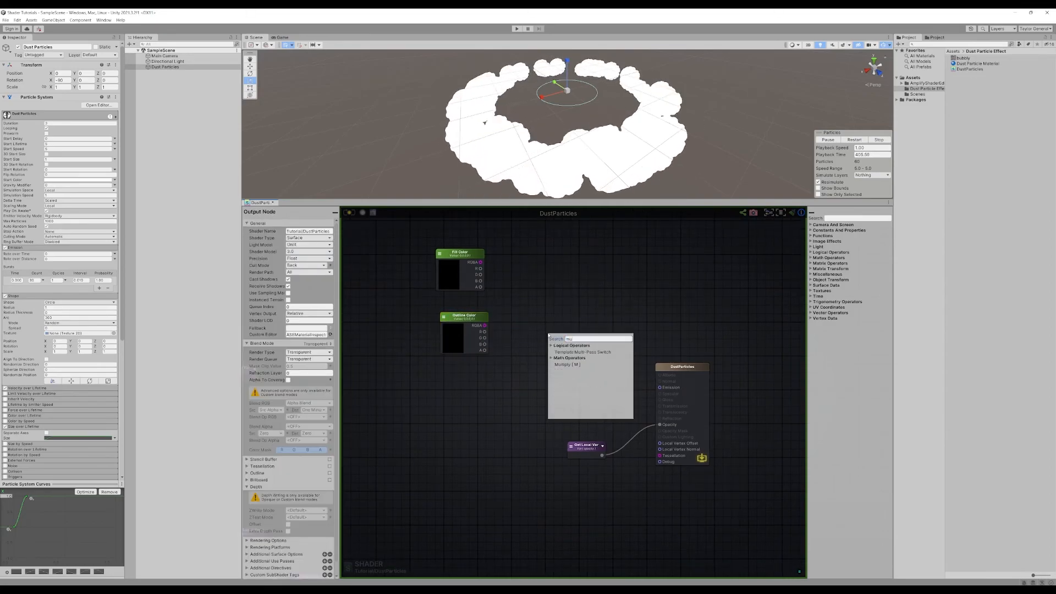
left_click(572, 365)
left_click_drag(559, 336, 559, 309)
key("ctrl+d")
left_click_drag(572, 361, 559, 358)
left_click(549, 329)
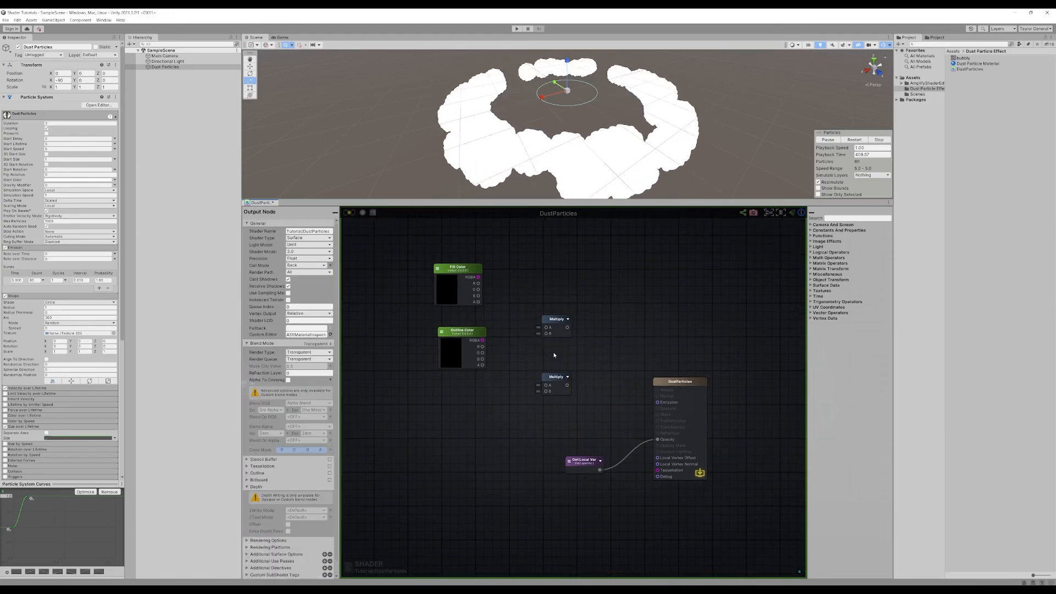
Step: Wire Fill Color's RGBA output to input A of the upper Multiply node and move Outline Color down
left_click_drag(467, 275, 539, 285)
scroll(531, 333, "up", 2)
left_click_drag(495, 350, 497, 380)
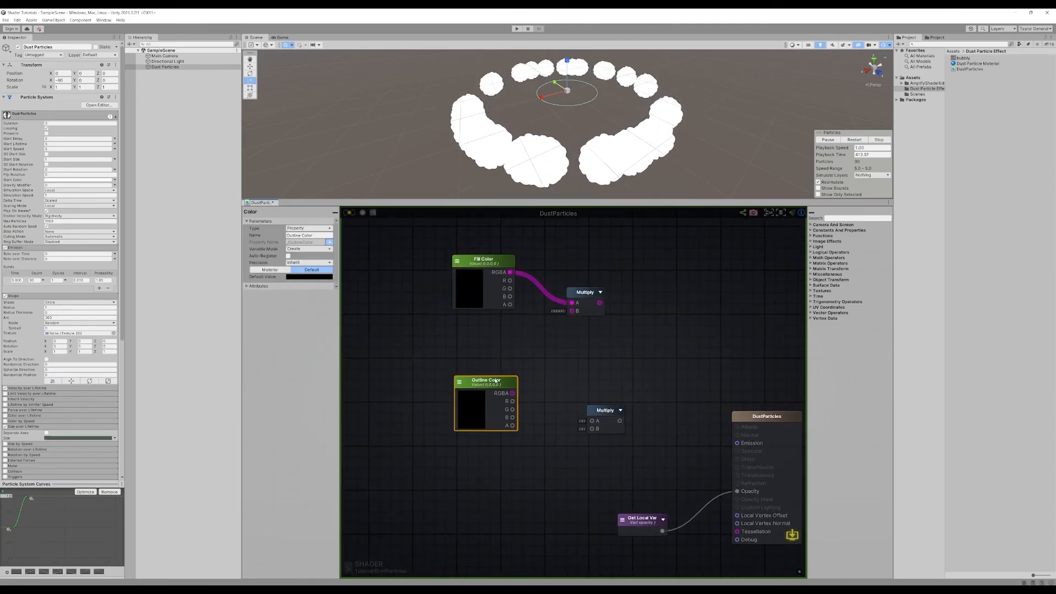
Step: Add a Get Local Var node referencing fill below Fill Color and wire it to input B of the upper Multiply
left_click(502, 342)
right_click(502, 341)
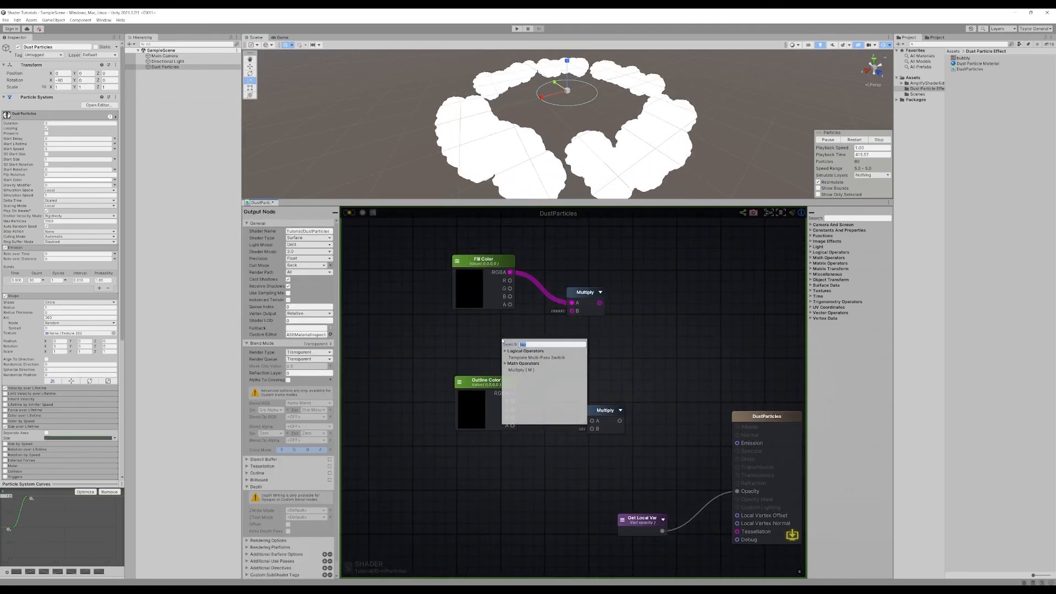
left_click(479, 346)
key("g")
left_click_drag(501, 347, 488, 337)
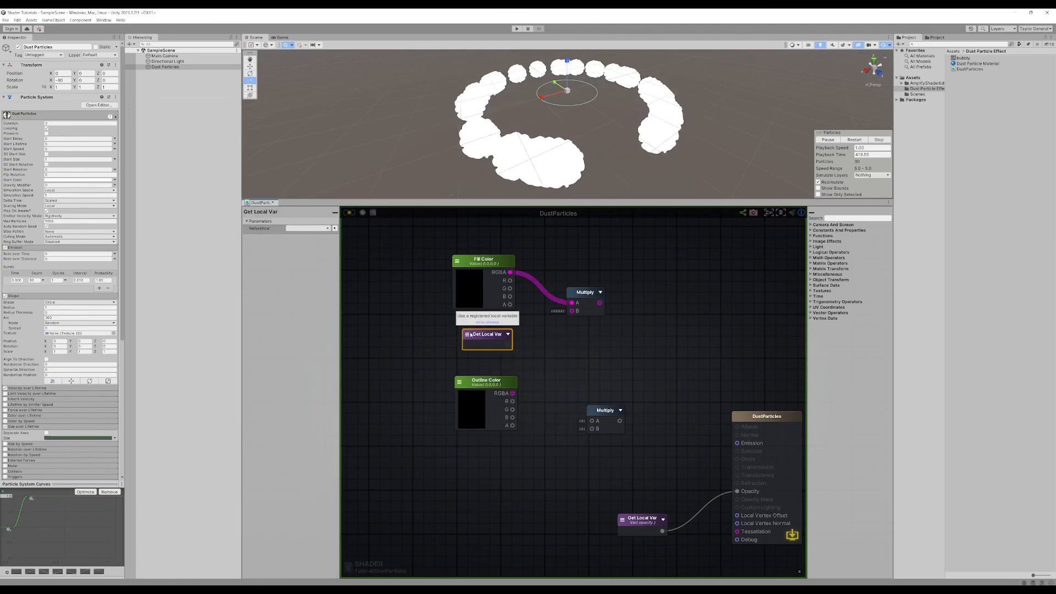
left_click(487, 344)
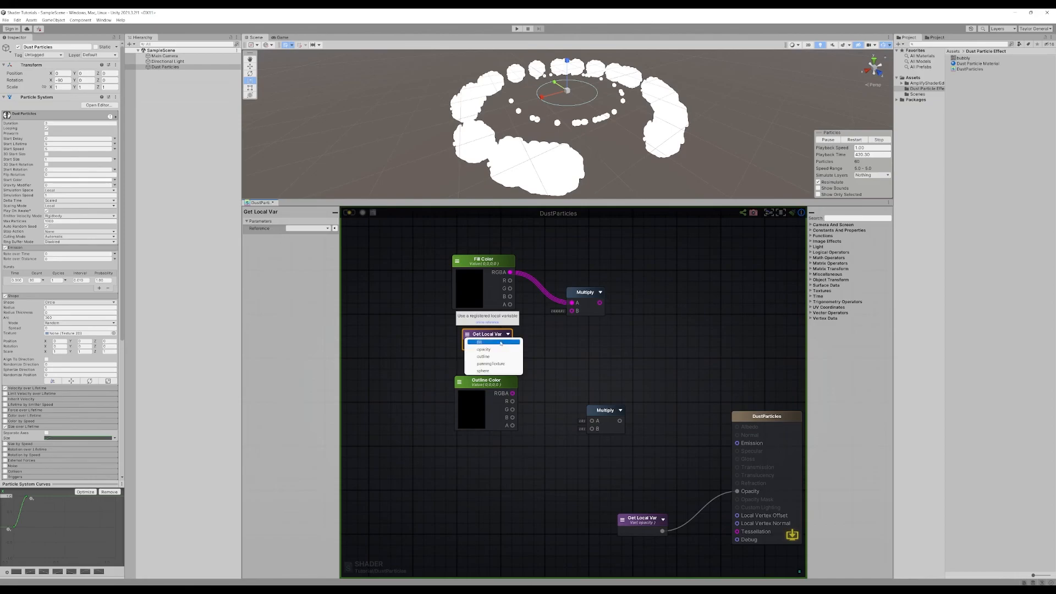
left_click(520, 342)
left_click_drag(507, 346, 572, 311)
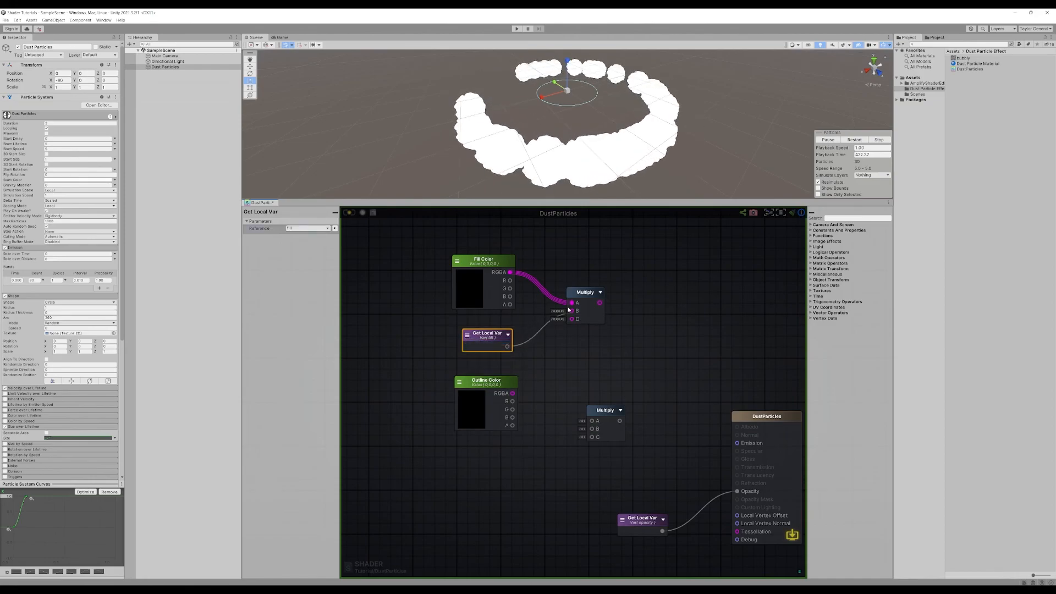
Step: Move the Fill Color, fill variable and Multiply group up, away from the outline nodes
middle_click_drag(616, 362, 652, 335)
left_click_drag(608, 337, 497, 227)
middle_click_drag(608, 339, 607, 371)
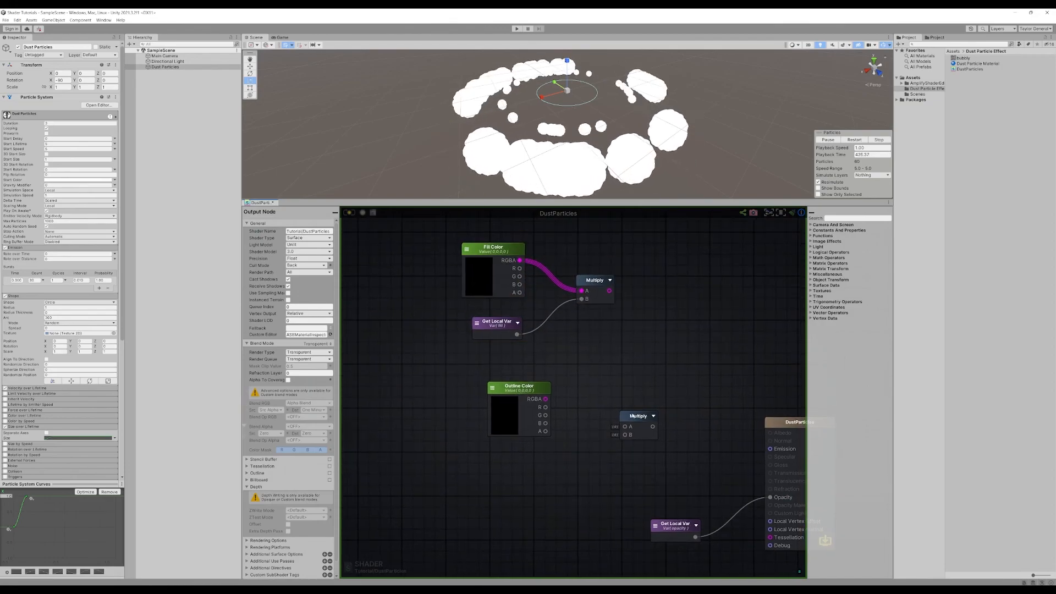
Step: Add a Get Local Var node referencing outline and wire Outline Color's RGBA and this variable to the lower Multiply's A and B
left_click(620, 422)
left_click(554, 462)
middle_click_drag(542, 463, 546, 449)
key("g")
left_click_drag(531, 466, 512, 449)
left_click(514, 456)
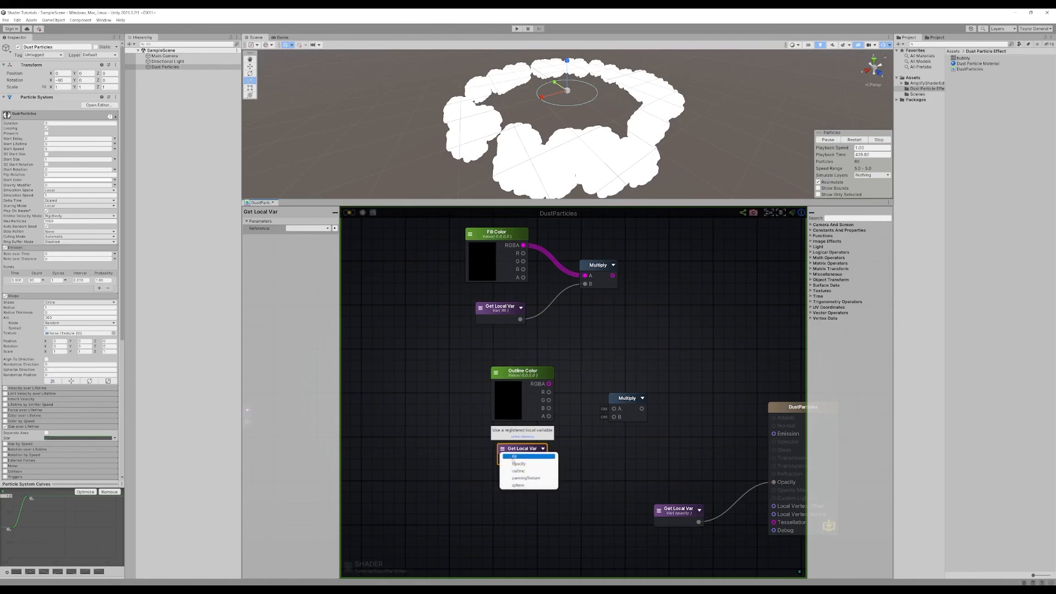
left_click(518, 471)
left_click_drag(543, 460, 613, 416)
left_click_drag(549, 384, 614, 409)
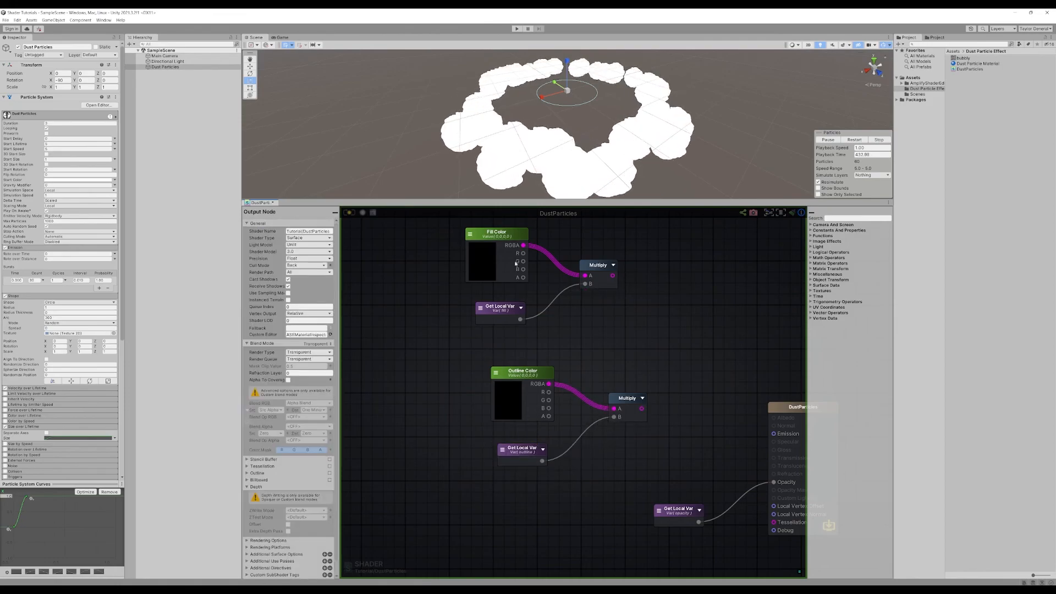
Step: Set the Fill Color node's color to a near-white light gray and select the Outline Color node
left_click(489, 253)
left_click(509, 293)
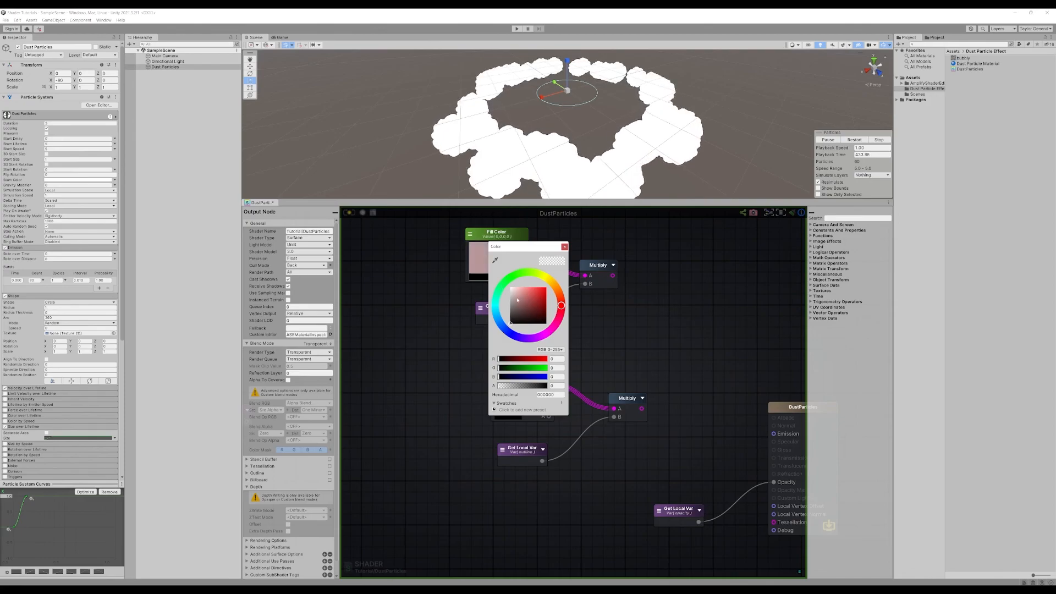
left_click(564, 246)
left_click(522, 379)
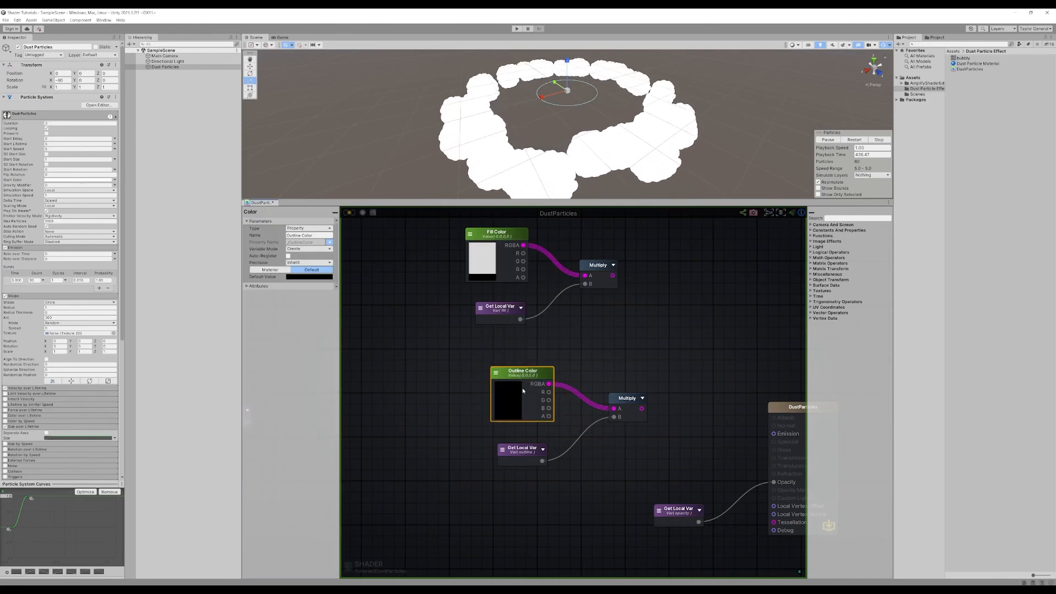
Step: Add an Add node between the lower Multiply node and the output node
left_click(645, 351)
key("f")
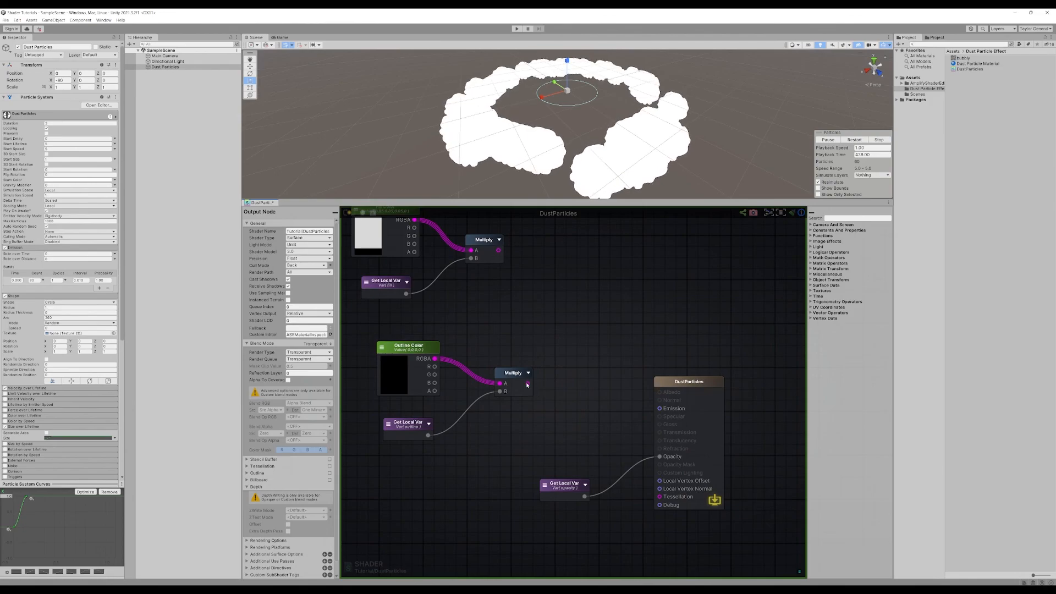
right_click(570, 353)
left_click(569, 342)
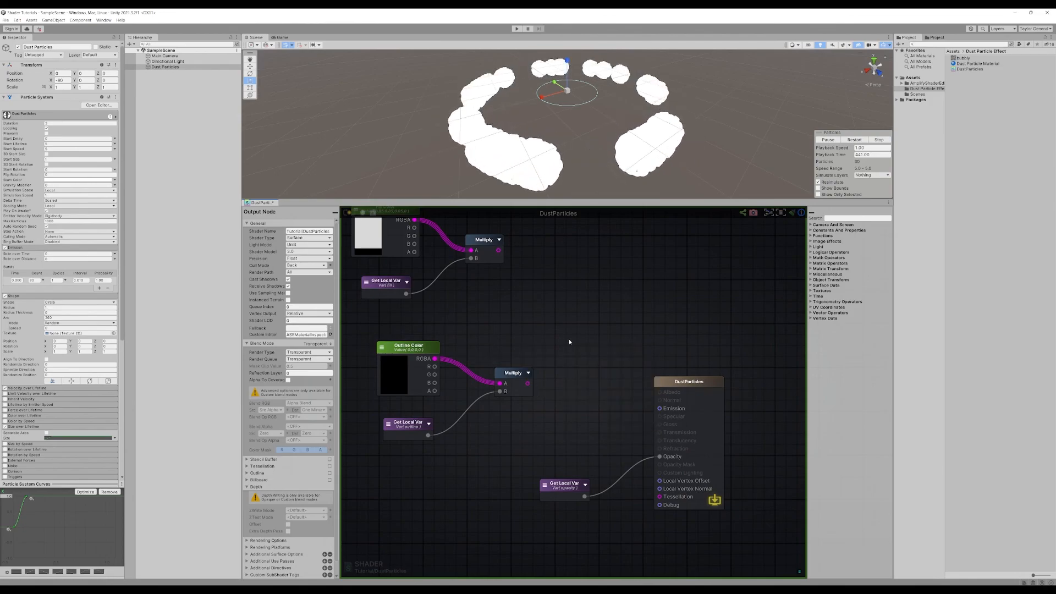
right_click(569, 342)
left_click(574, 338)
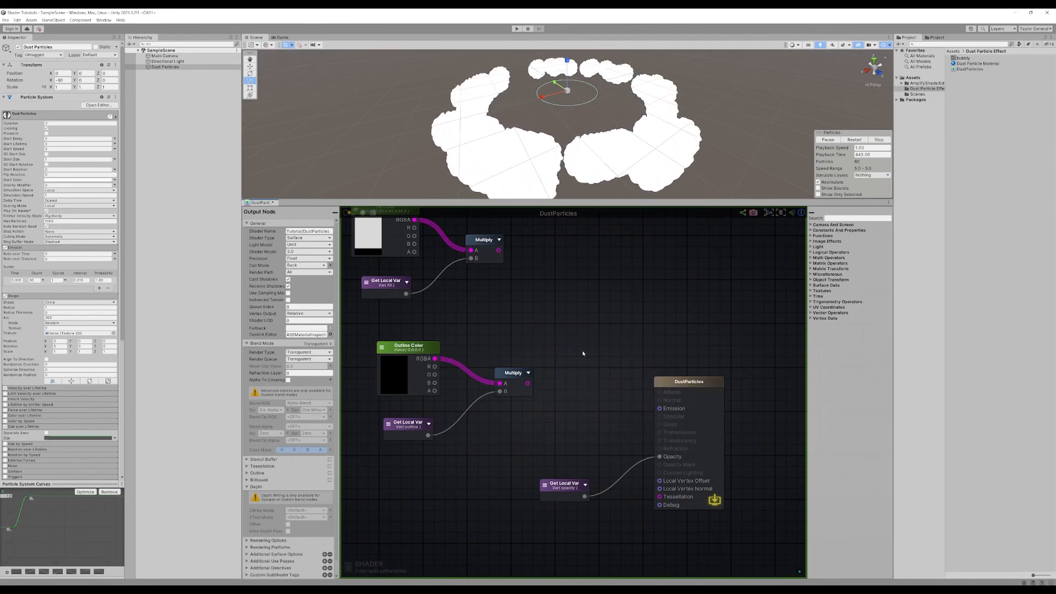
Step: Examine the Floor, Clamp and Subtract nodes that feed the opacity, fill and outline local variables
scroll(594, 364, "down", 10)
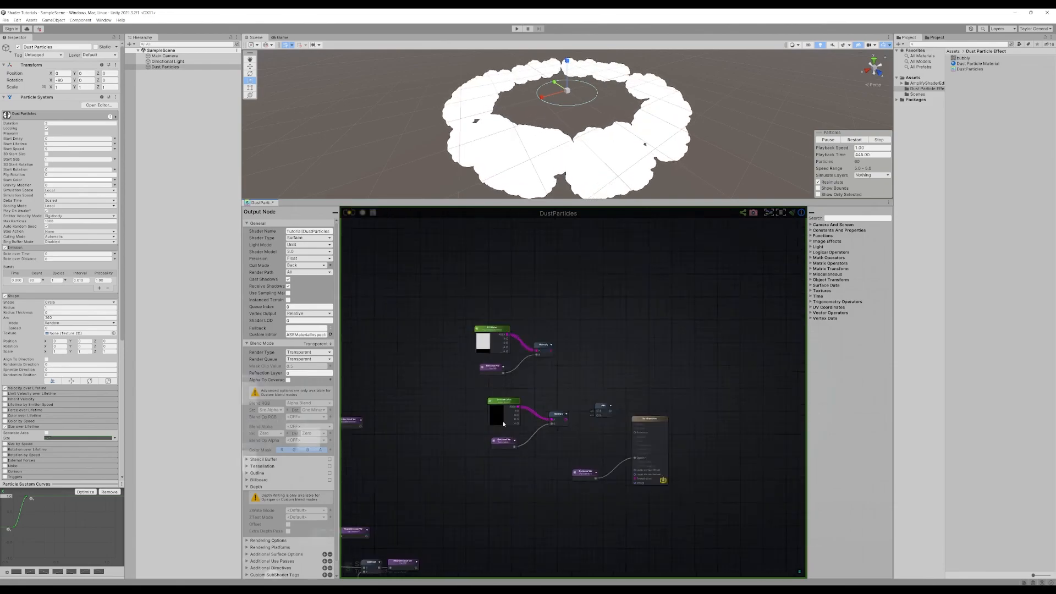
scroll(623, 365, "up", 6)
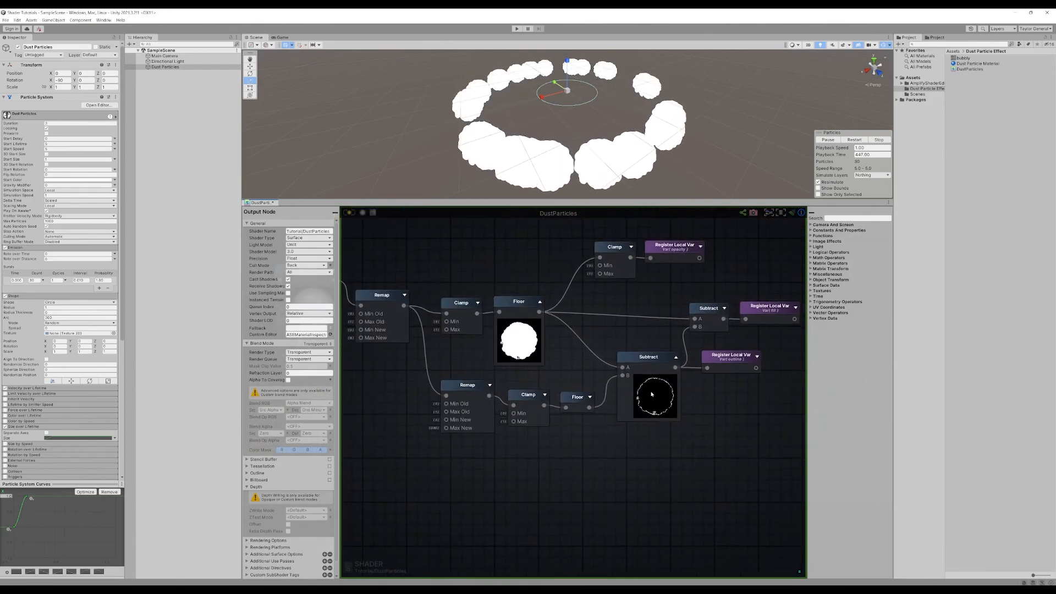
left_click(666, 394)
left_click(519, 335)
middle_click_drag(786, 370, 673, 418)
left_click(550, 341)
left_click(504, 302)
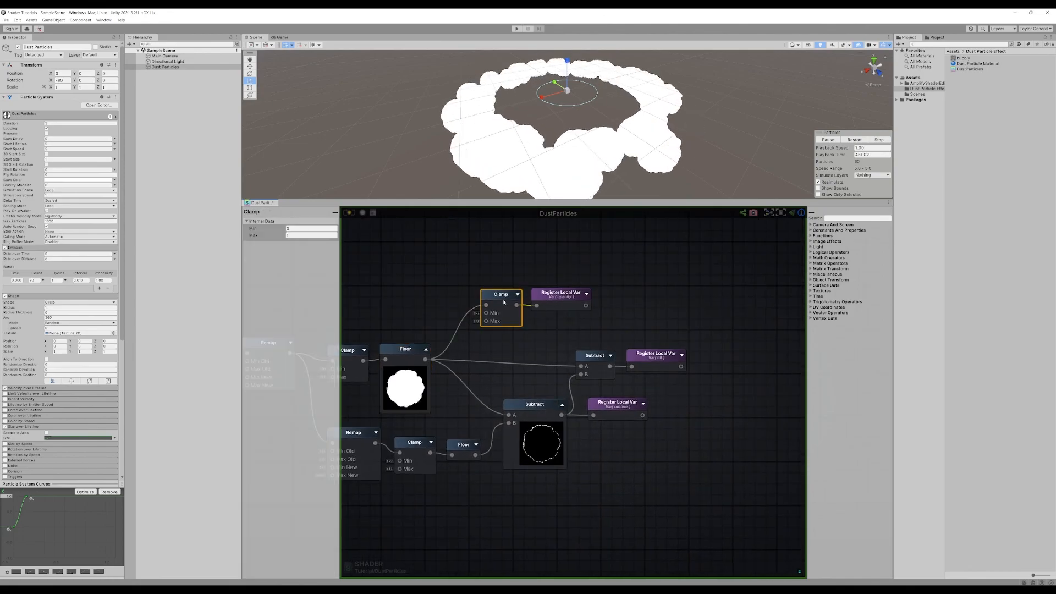
left_click(595, 356)
left_click(611, 357)
mouse_move(600, 356)
left_mouse_down()
mouse_move(582, 326)
mouse_move(589, 350)
left_mouse_up()
left_click(594, 325)
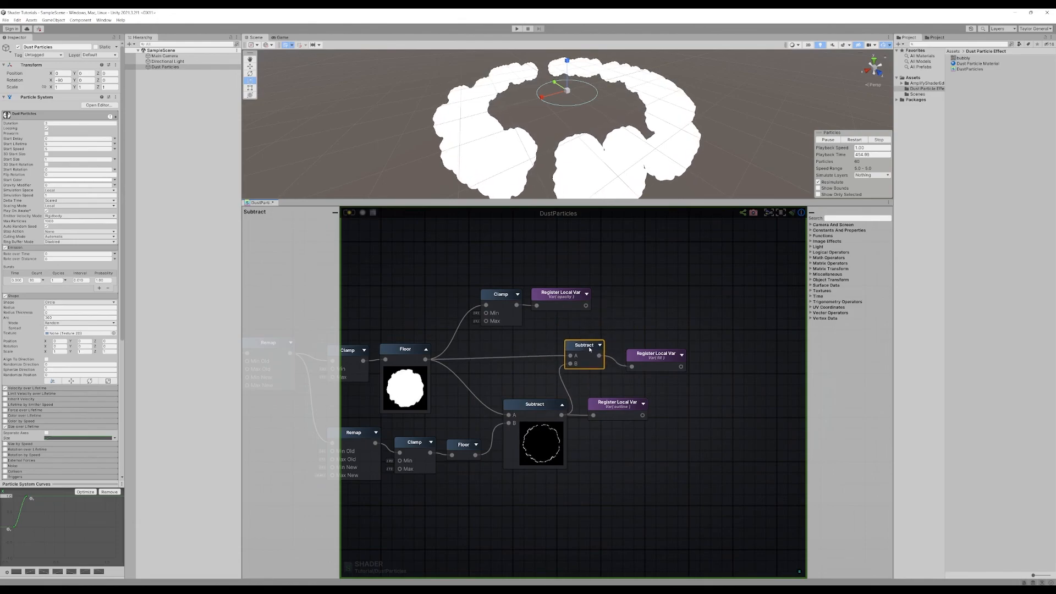
left_click(533, 405)
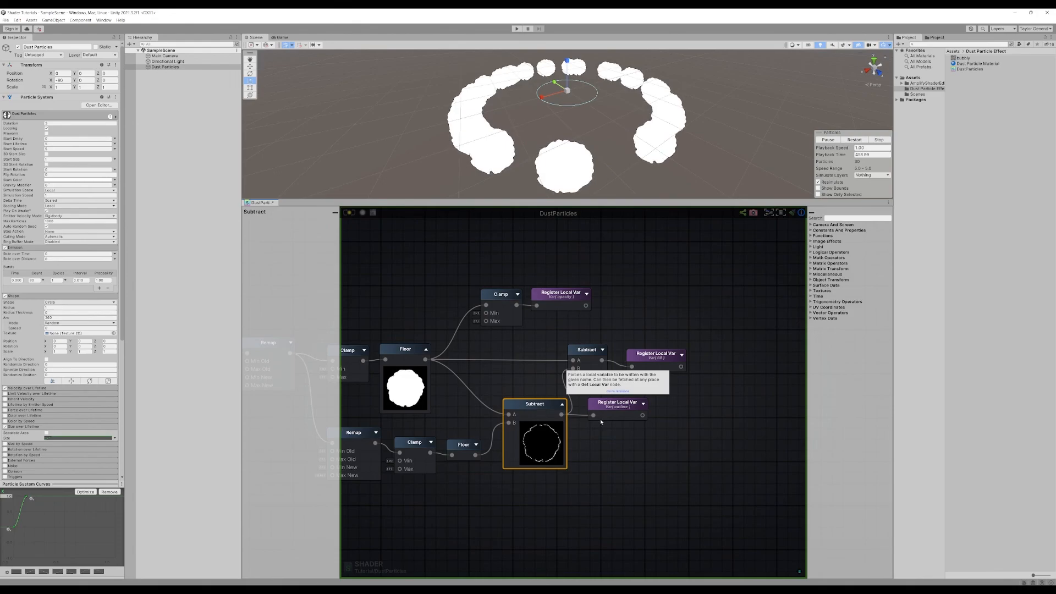
Step: Connect both Multiply outputs through the Add node to the output node's Emission and save the shader
scroll(600, 418, "down", 6)
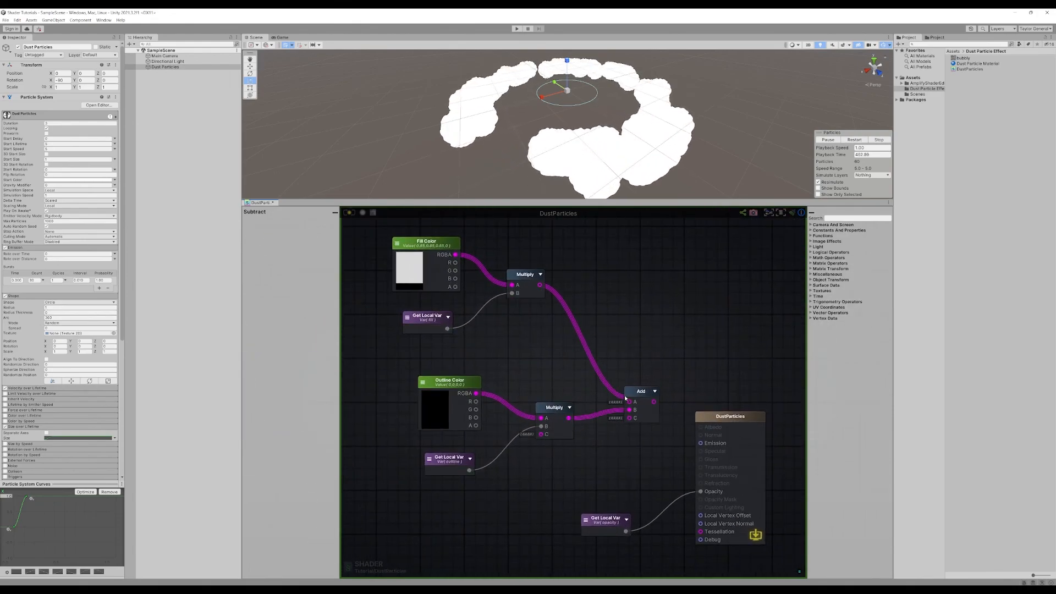
left_click(688, 365)
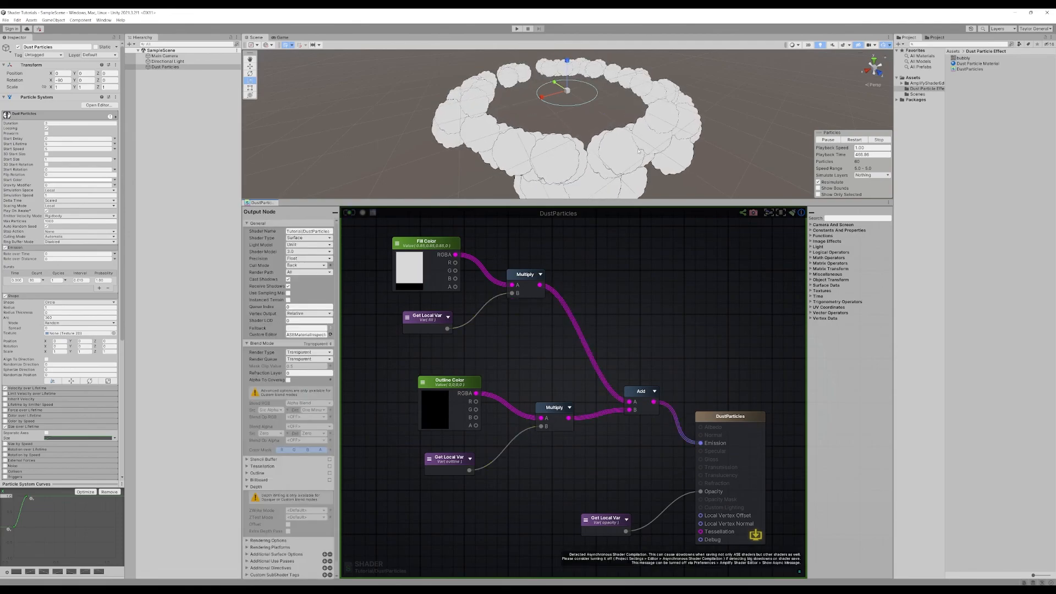
Step: Inspect the dust puffs' fill and outline colors up close in the scene
scroll(616, 134, "up", 2)
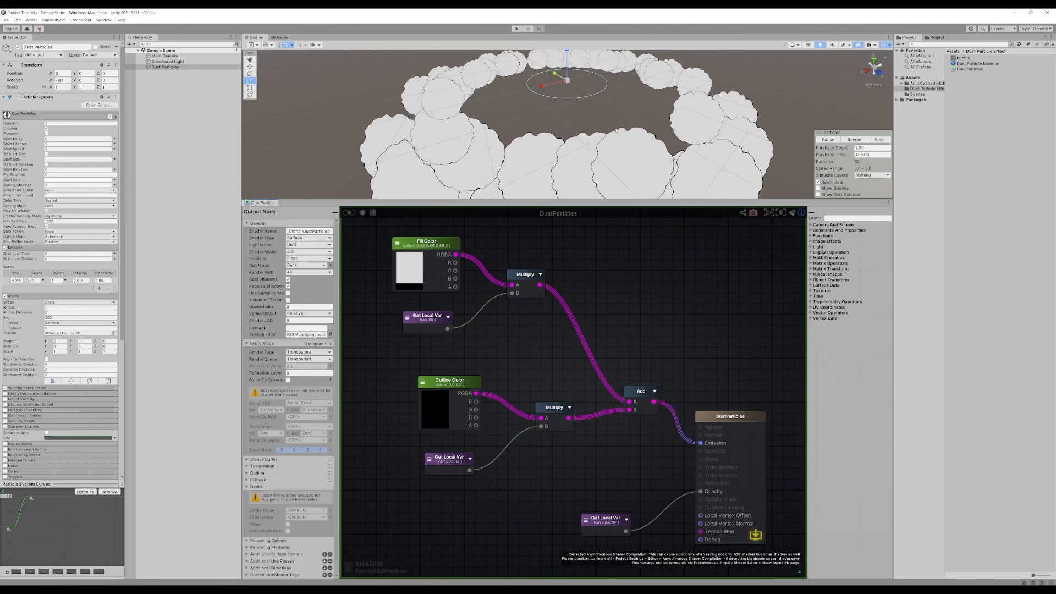
scroll(608, 125, "up", 3)
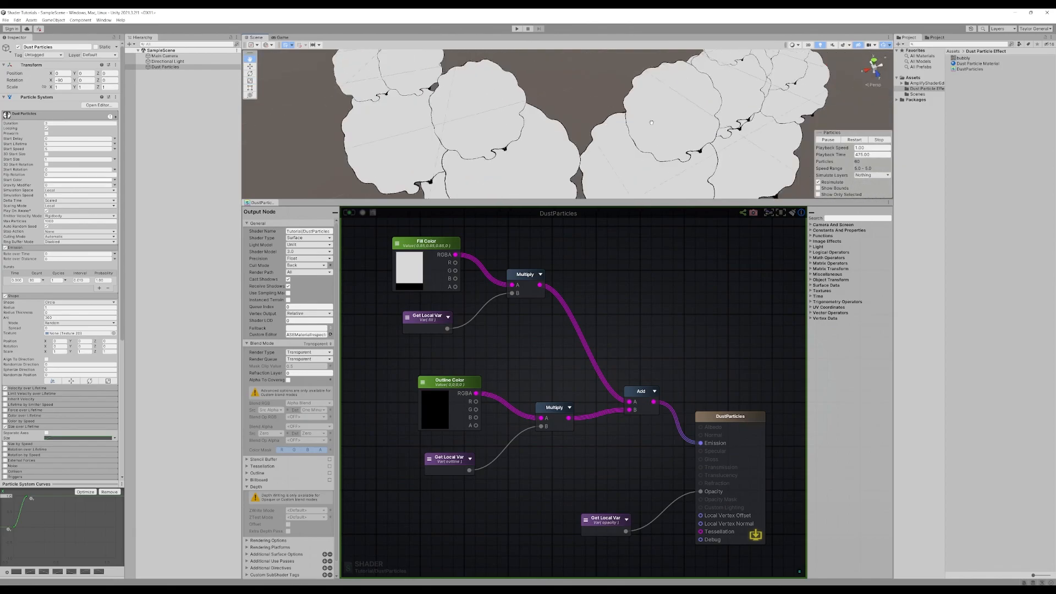
scroll(569, 131, "down", 4)
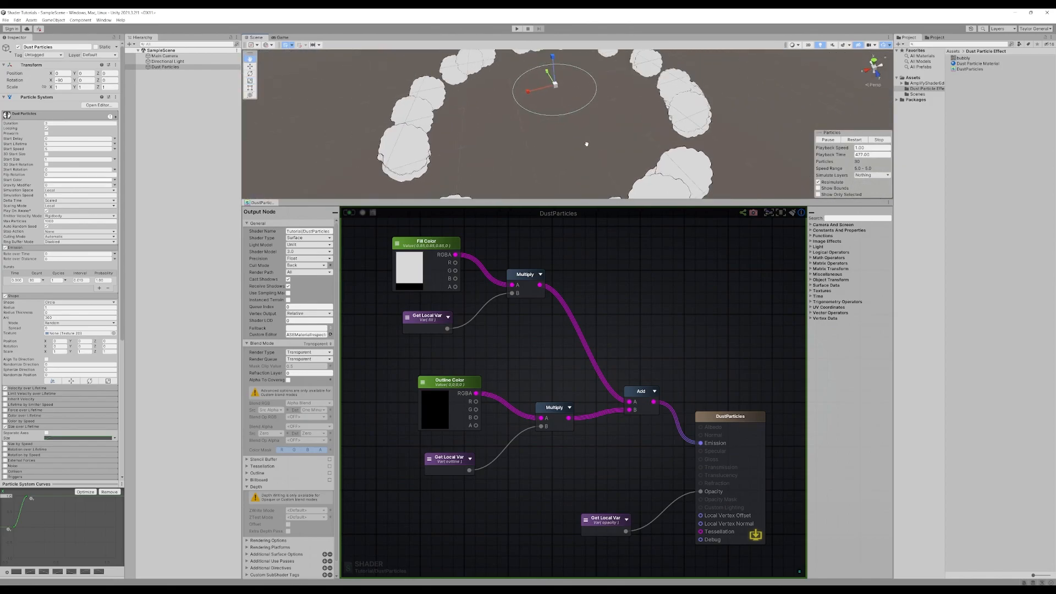